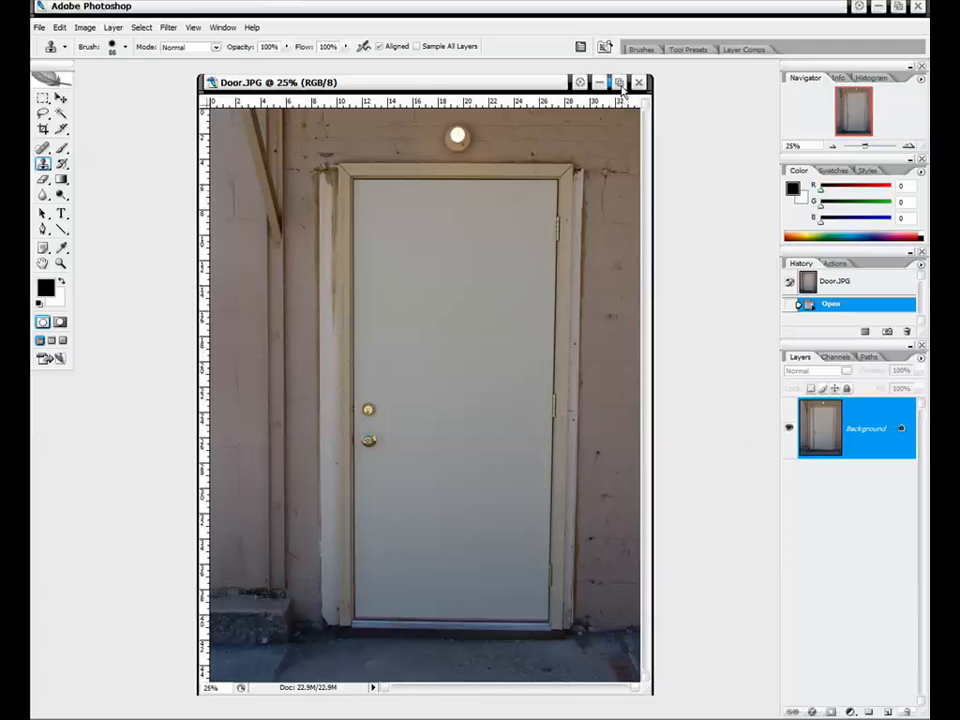
Step: Crop the photo closely around the door and its frame, trimming away the surrounding wall, lamp and ground
{"action": "left_click", "coordinate": [43, 129]}
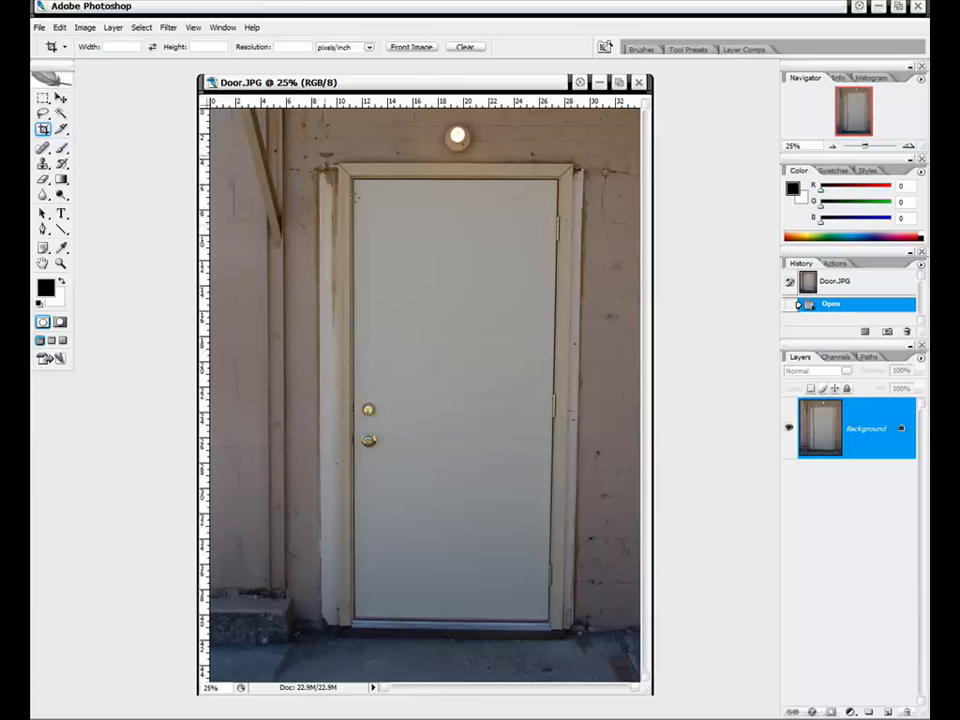
{"action": "left_click_drag", "start_coordinate": [325, 171], "coordinate": [581, 642]}
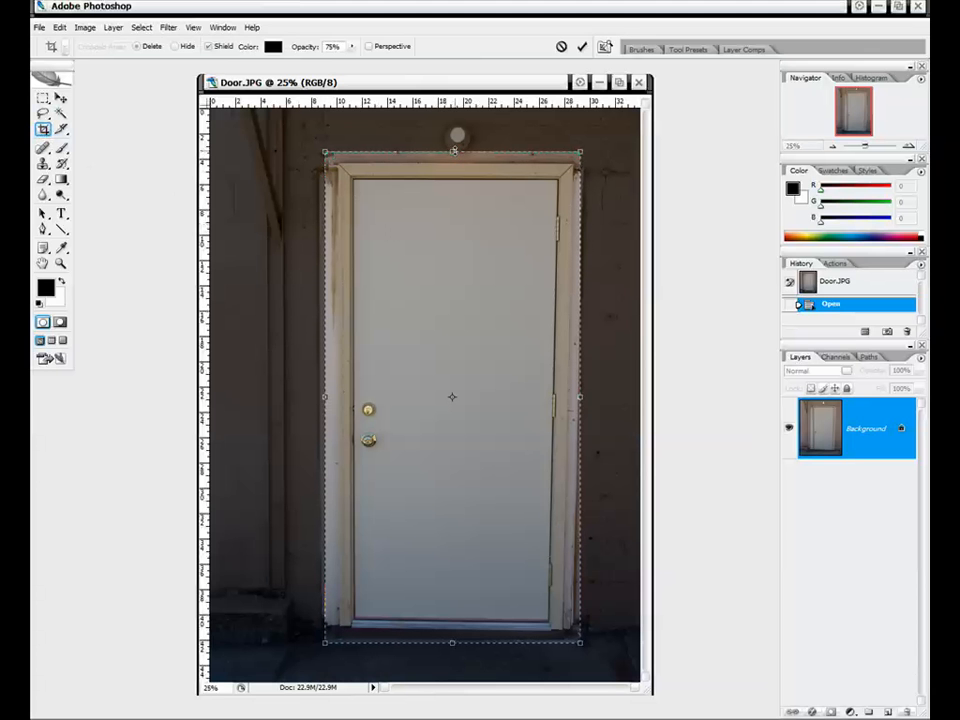
{"action": "left_click_drag", "start_coordinate": [454, 158], "coordinate": [454, 155]}
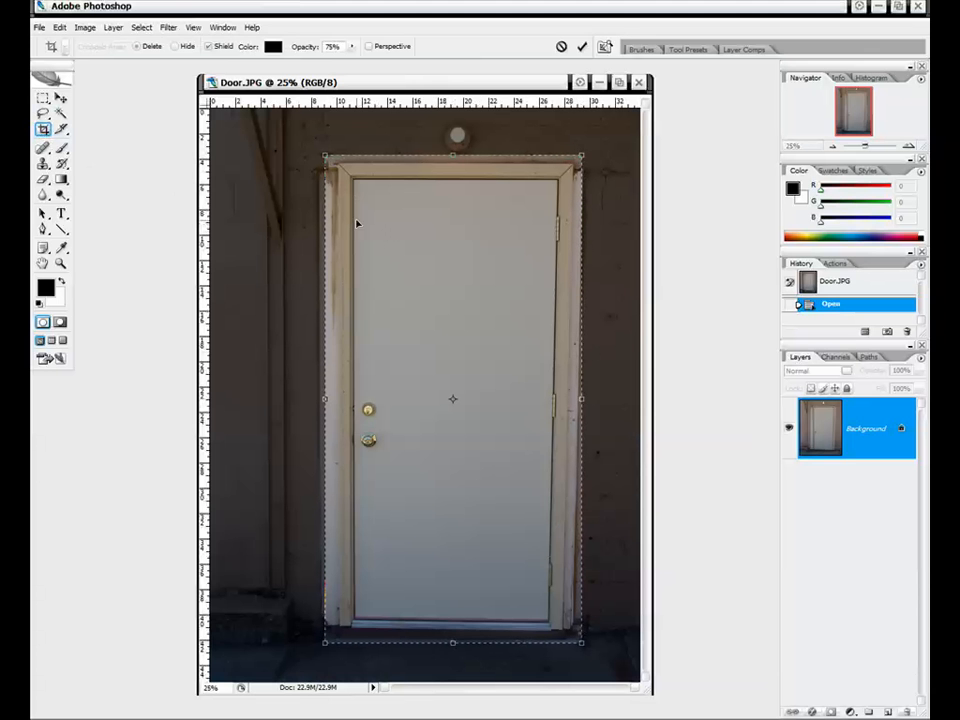
{"action": "left_click_drag", "start_coordinate": [325, 399], "coordinate": [326, 399]}
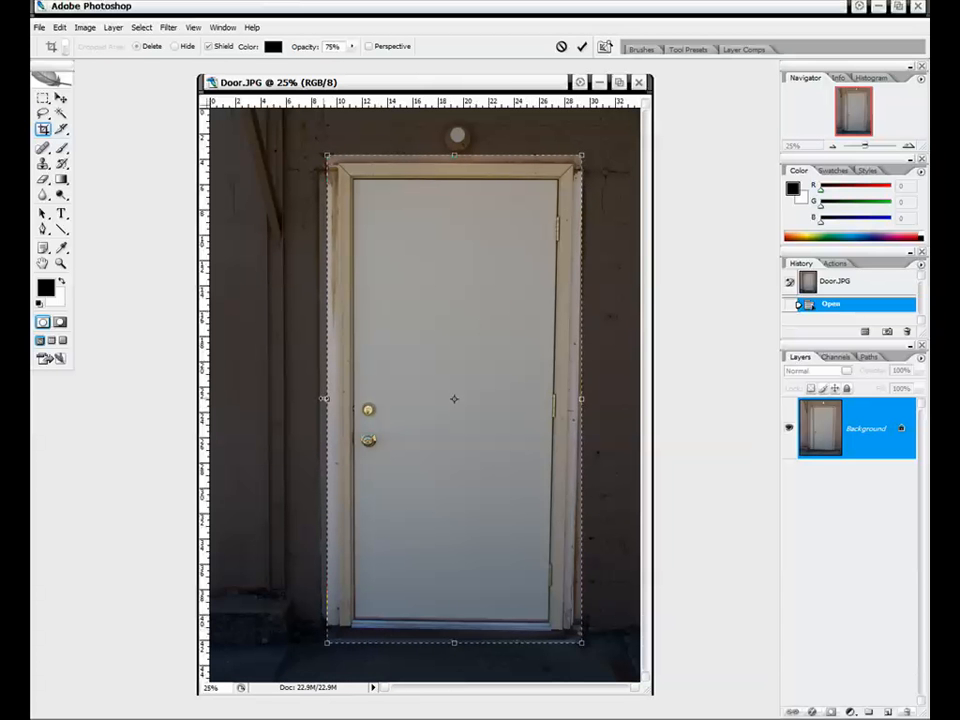
{"action": "left_click_drag", "start_coordinate": [325, 401], "coordinate": [328, 401]}
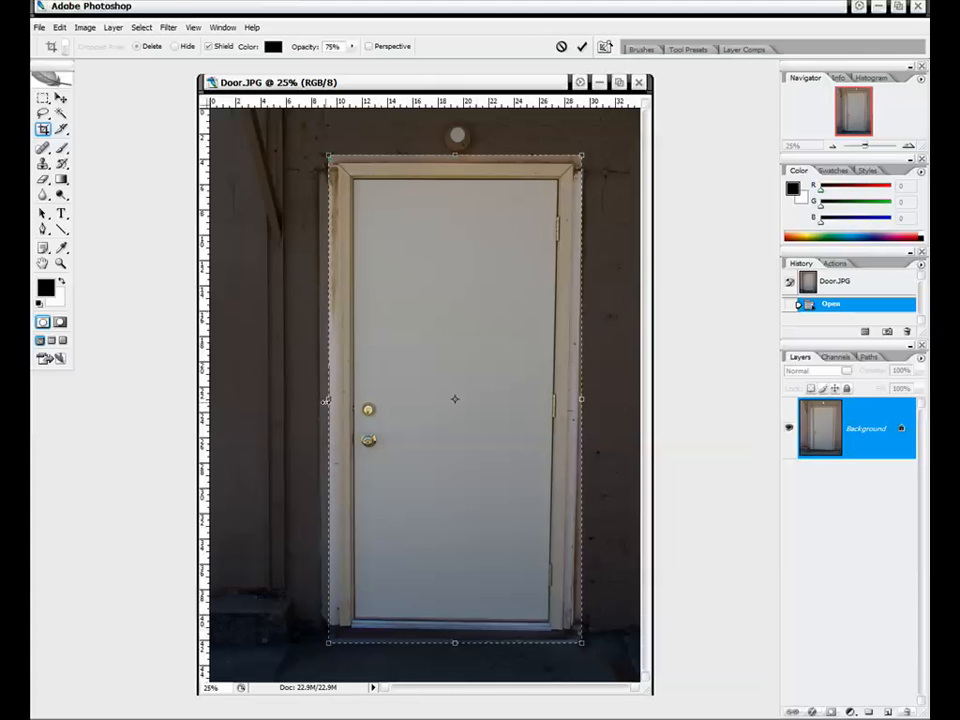
{"action": "left_click_drag", "start_coordinate": [582, 399], "coordinate": [576, 397]}
{"action": "left_click_drag", "start_coordinate": [454, 154], "coordinate": [454, 157]}
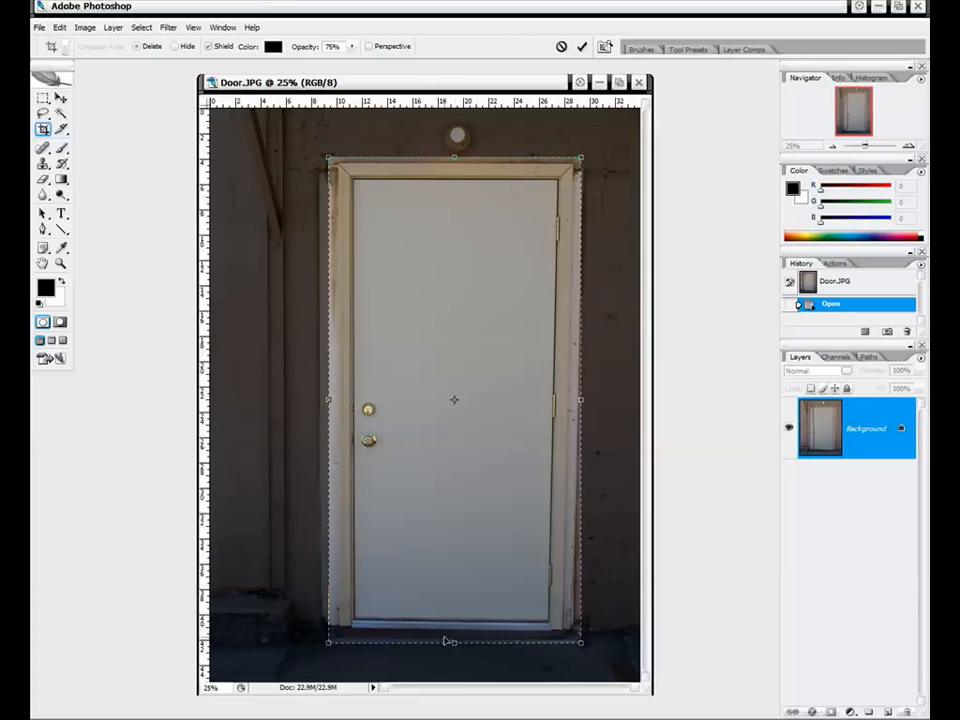
{"action": "left_click_drag", "start_coordinate": [452, 641], "coordinate": [453, 638]}
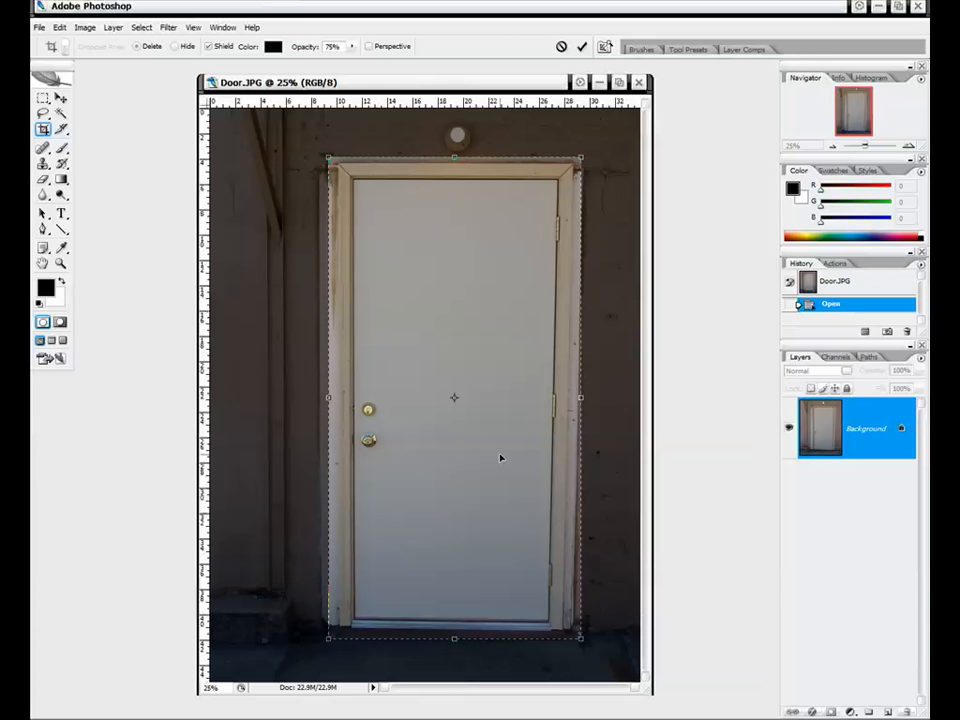
{"action": "key", "text": "Return"}
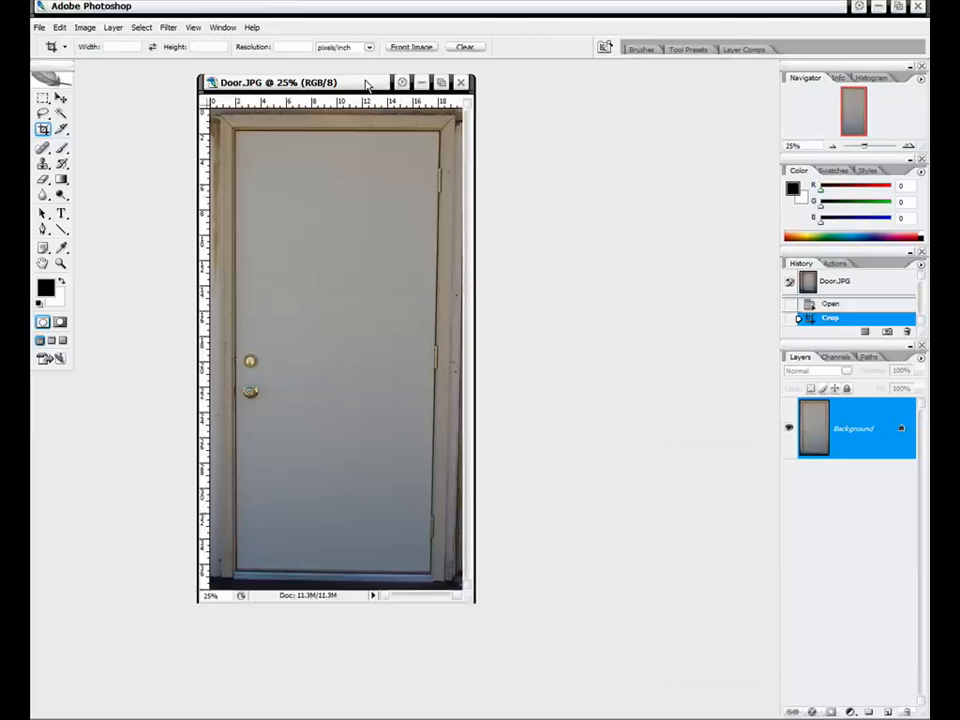
Step: Maximize the Door.JPG document window and show the whole image at 25% zoom
{"action": "left_click_drag", "start_coordinate": [366, 86], "coordinate": [499, 122]}
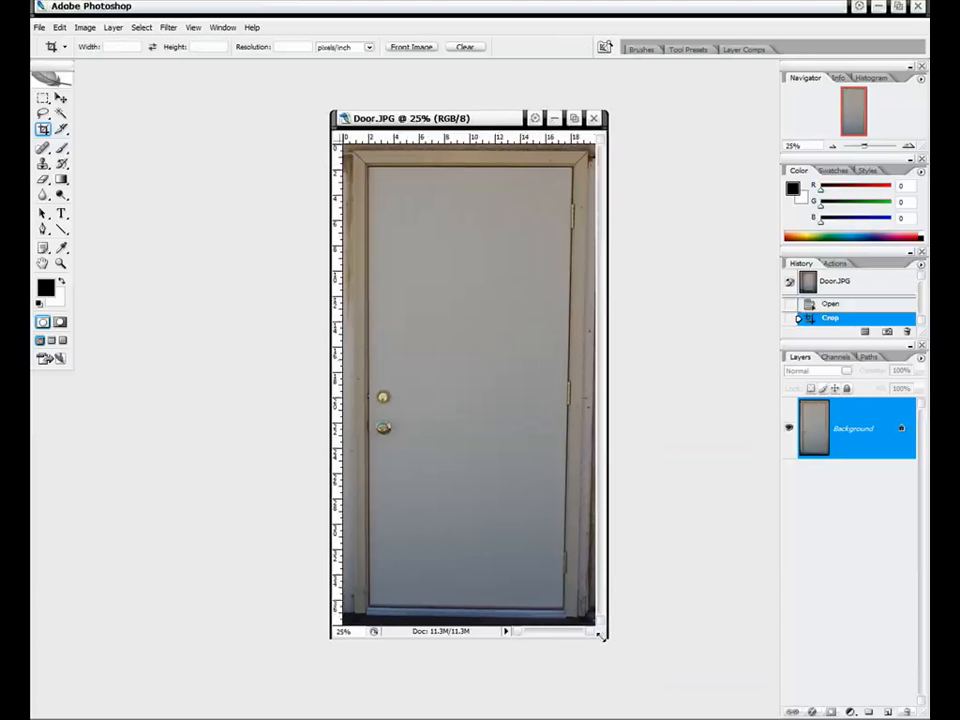
{"action": "left_click_drag", "start_coordinate": [445, 117], "coordinate": [447, 112]}
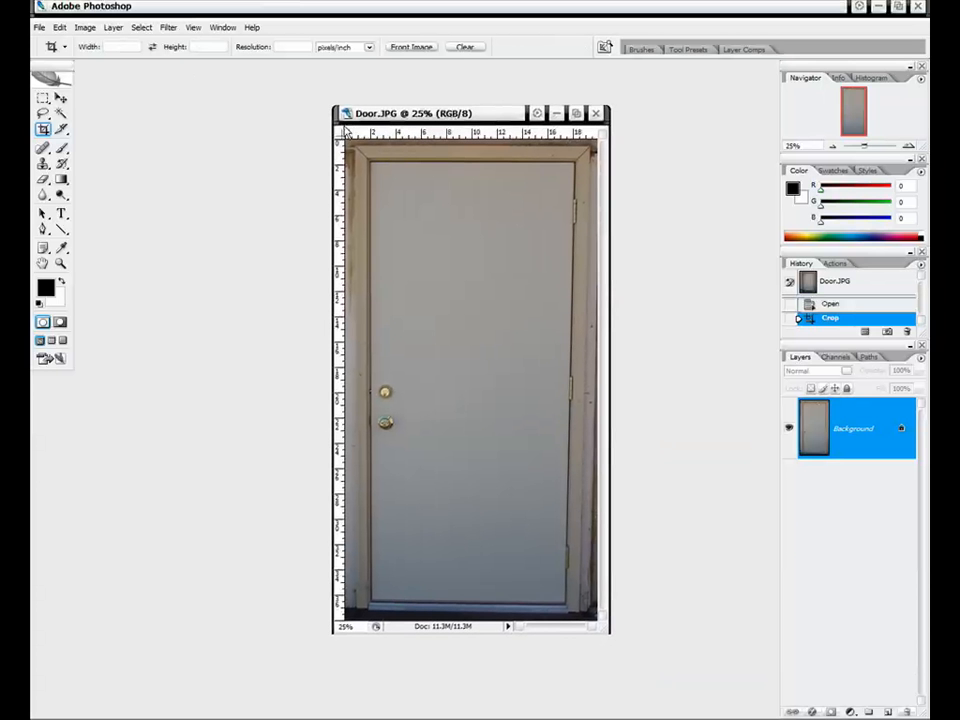
{"action": "left_click", "coordinate": [576, 113]}
{"action": "left_click", "coordinate": [907, 147]}
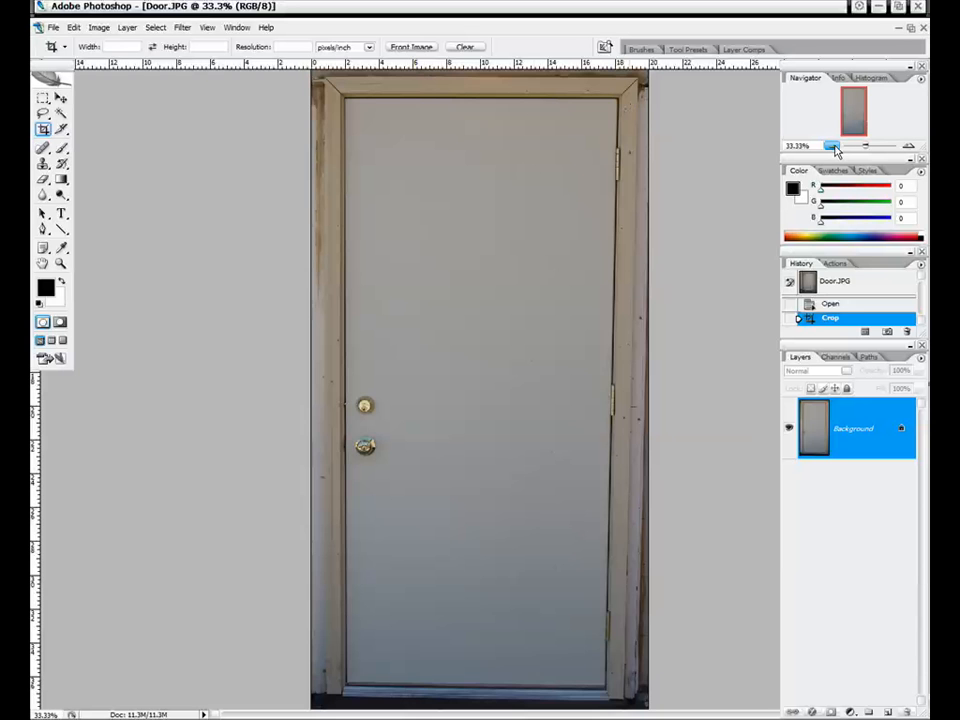
{"action": "key", "text": "ctrl+minus"}
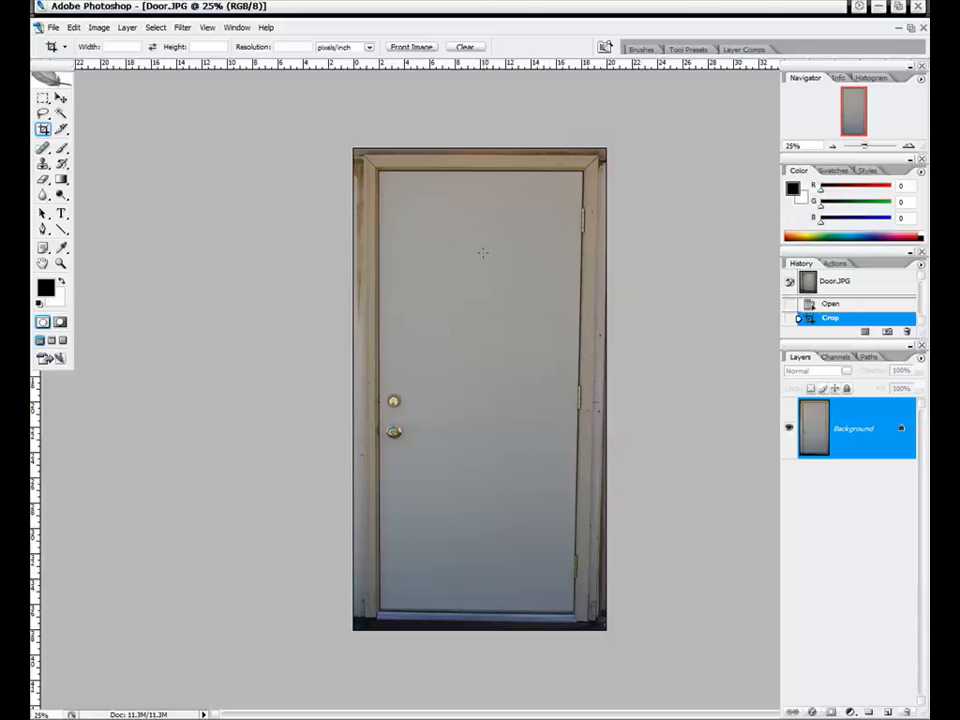
Step: Convert the locked Background into an editable layer, keeping the default name Layer 0
{"action": "left_click", "coordinate": [44, 101]}
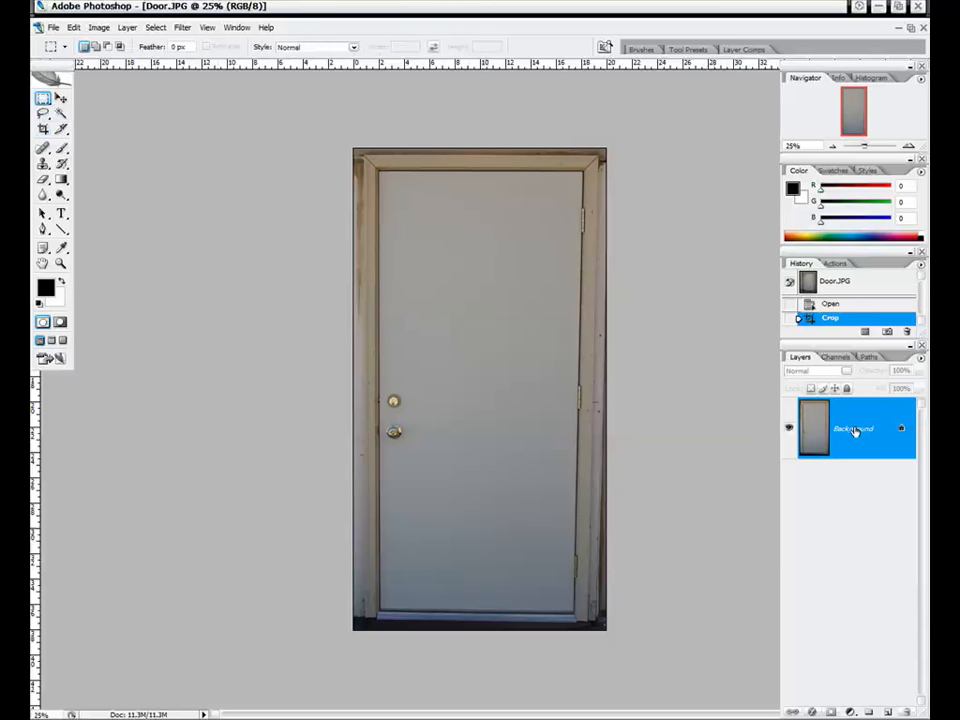
{"action": "right_click", "coordinate": [497, 284]}
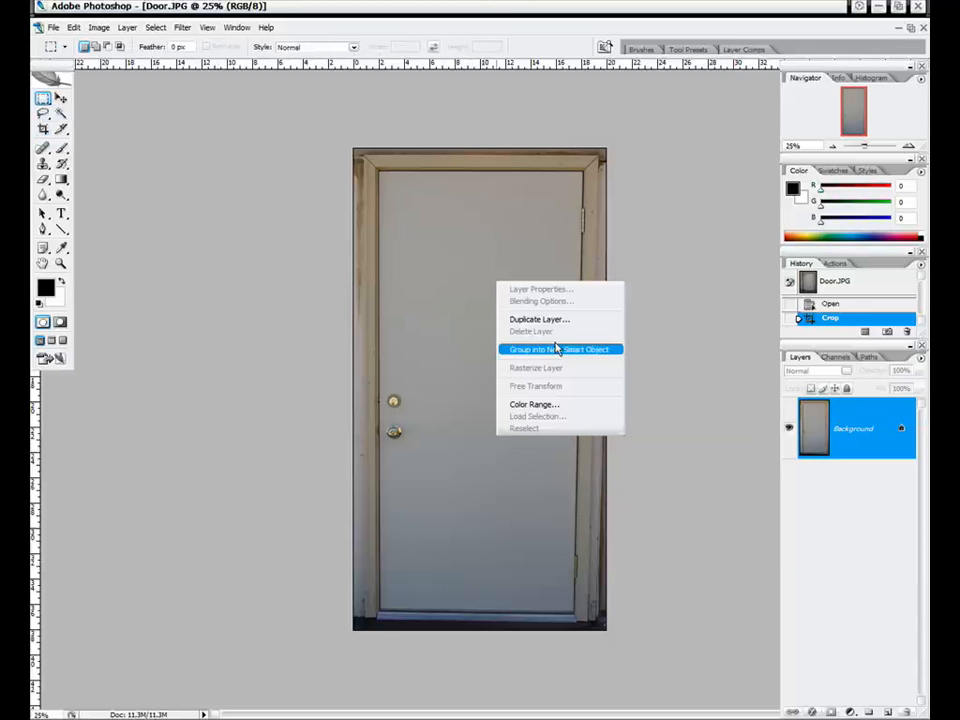
{"action": "left_click", "coordinate": [528, 4]}
{"action": "double_click", "coordinate": [855, 420]}
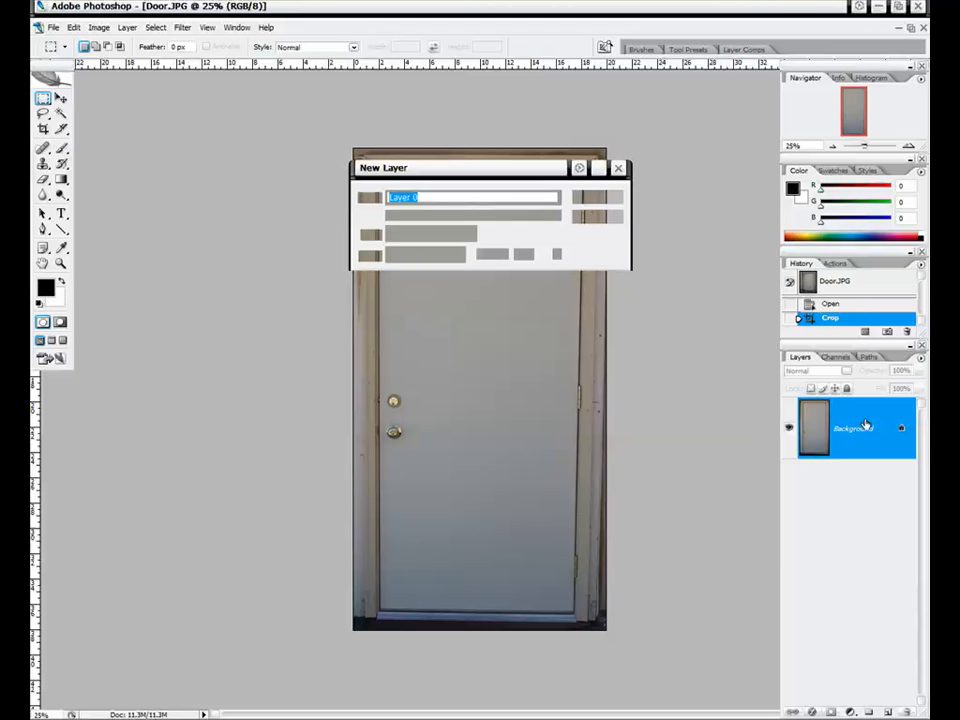
{"action": "left_click_drag", "start_coordinate": [442, 173], "coordinate": [454, 165]}
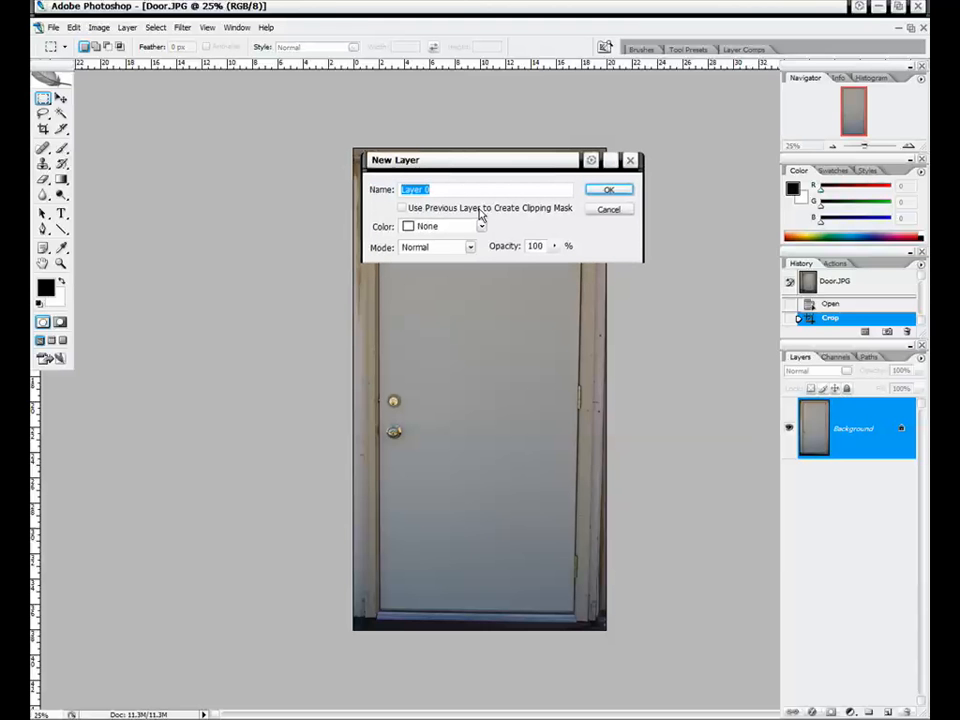
{"action": "left_click", "coordinate": [613, 192]}
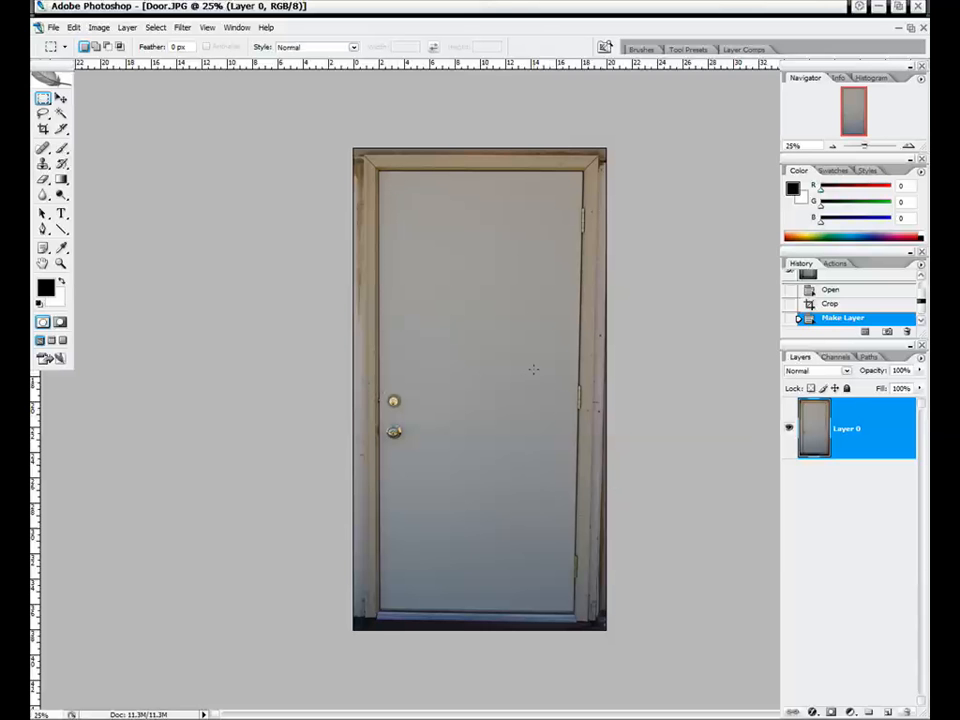
Step: Start a Distort transform on Layer 0 and pull its two upper corners outward until the top of the door frame meets the canvas edges
{"action": "right_click", "coordinate": [491, 261]}
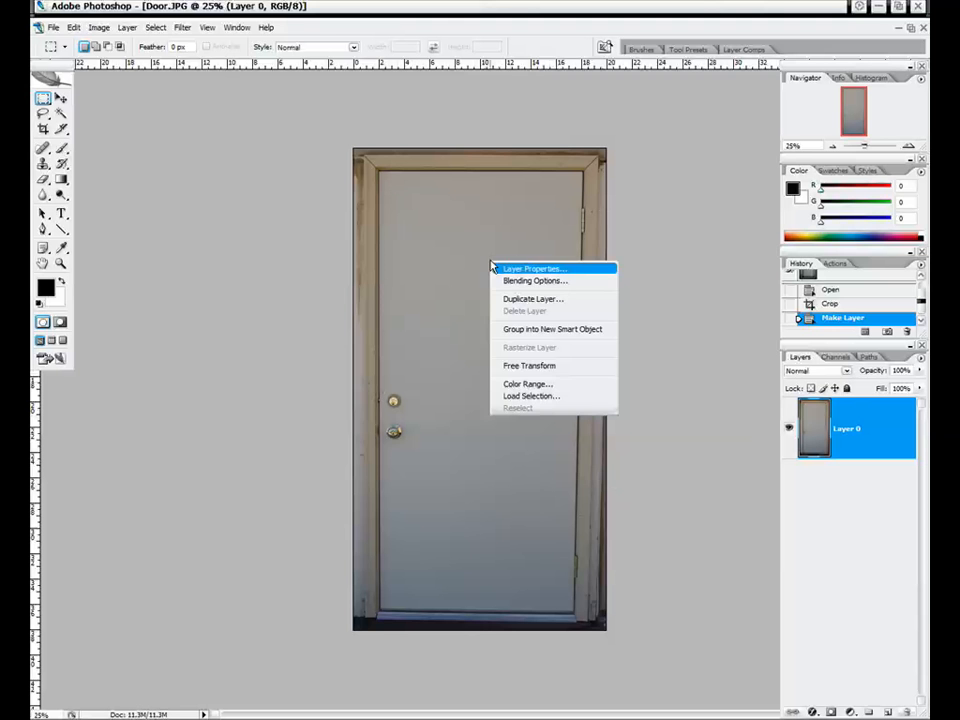
{"action": "left_click", "coordinate": [533, 370]}
{"action": "left_click", "coordinate": [533, 370]}
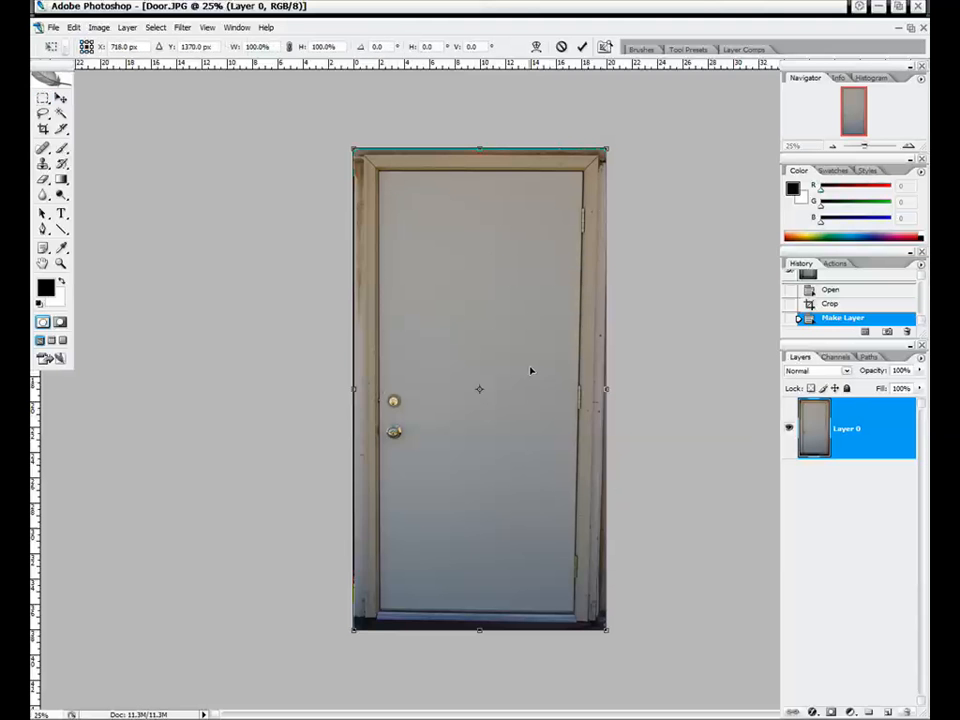
{"action": "right_click", "coordinate": [475, 249]}
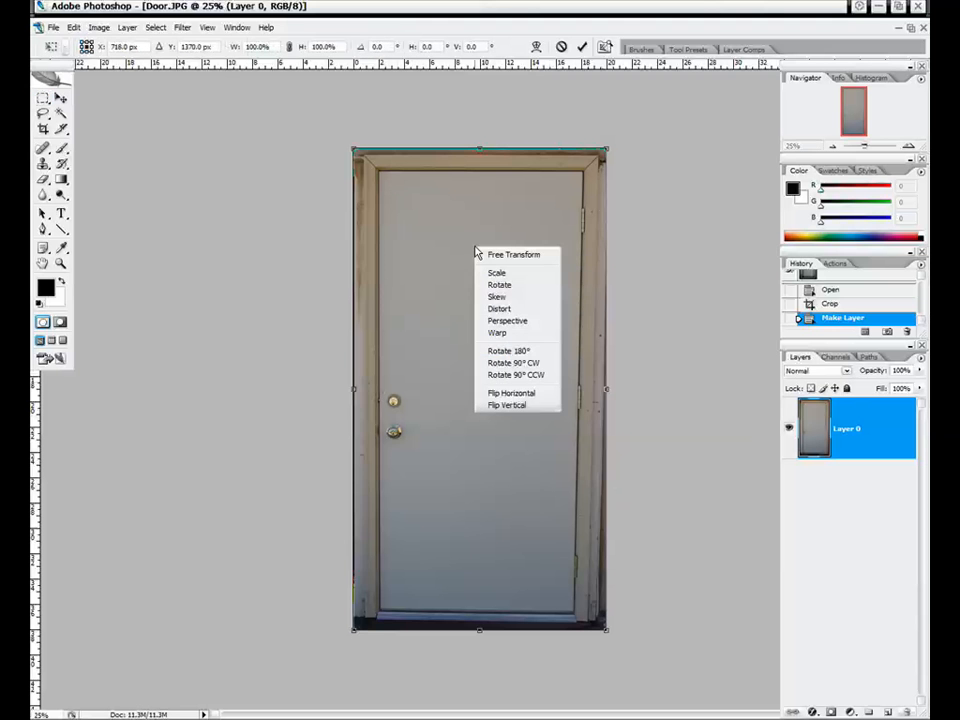
{"action": "left_click", "coordinate": [514, 309]}
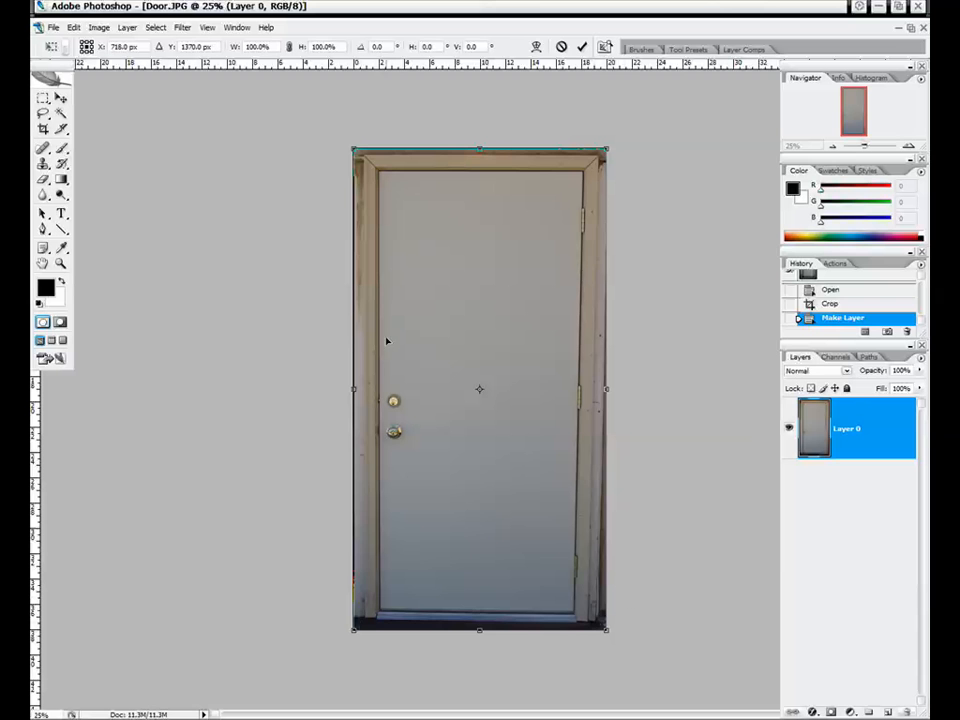
{"action": "left_click_drag", "start_coordinate": [354, 150], "coordinate": [341, 139]}
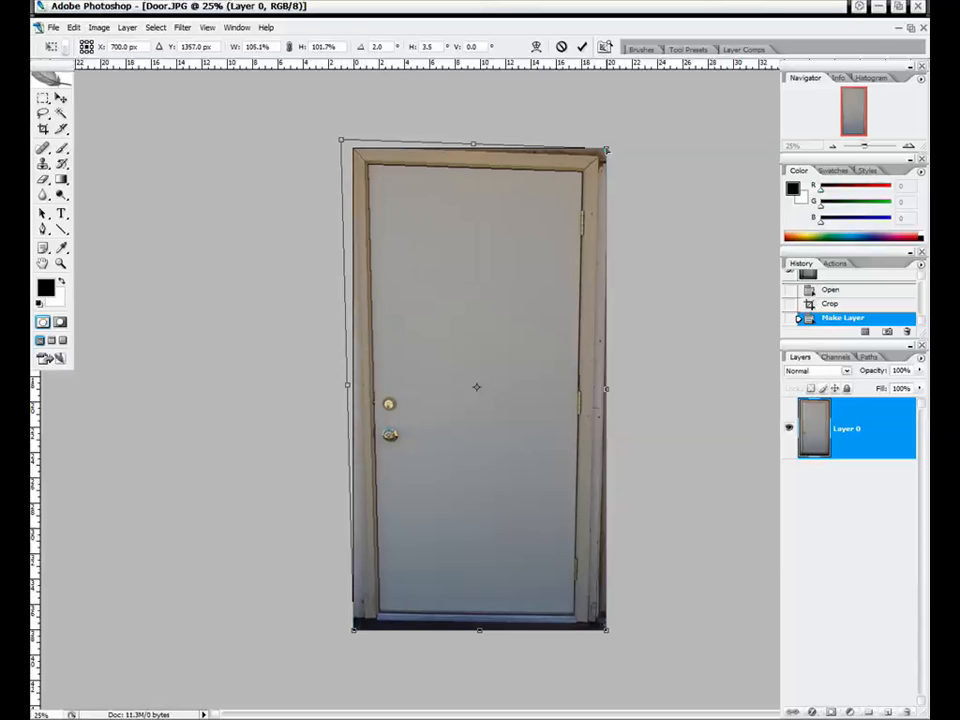
{"action": "left_click_drag", "start_coordinate": [607, 150], "coordinate": [615, 137]}
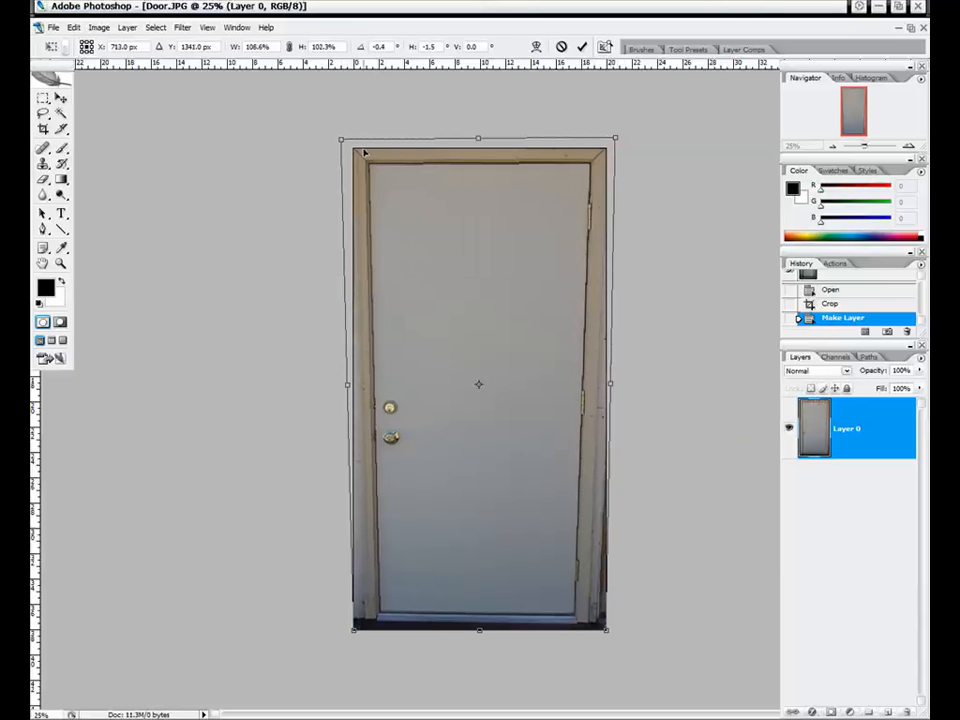
{"action": "left_click_drag", "start_coordinate": [341, 139], "coordinate": [343, 143]}
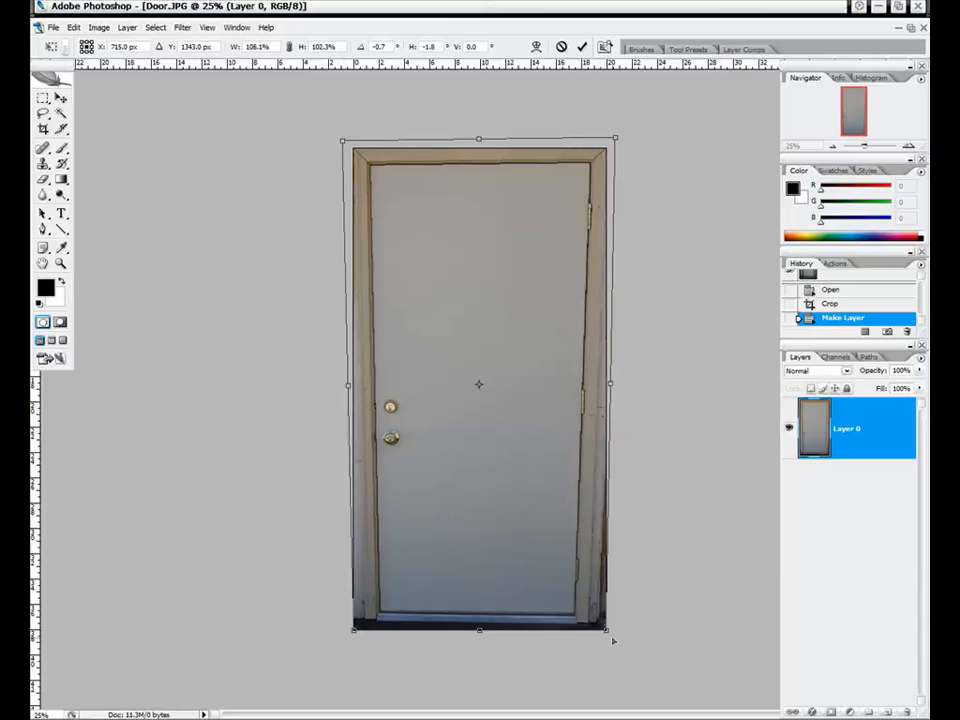
Step: Distort the two lower corners of the layer outward so the bottom of the door frame fills the canvas
{"action": "left_click_drag", "start_coordinate": [607, 631], "coordinate": [620, 641]}
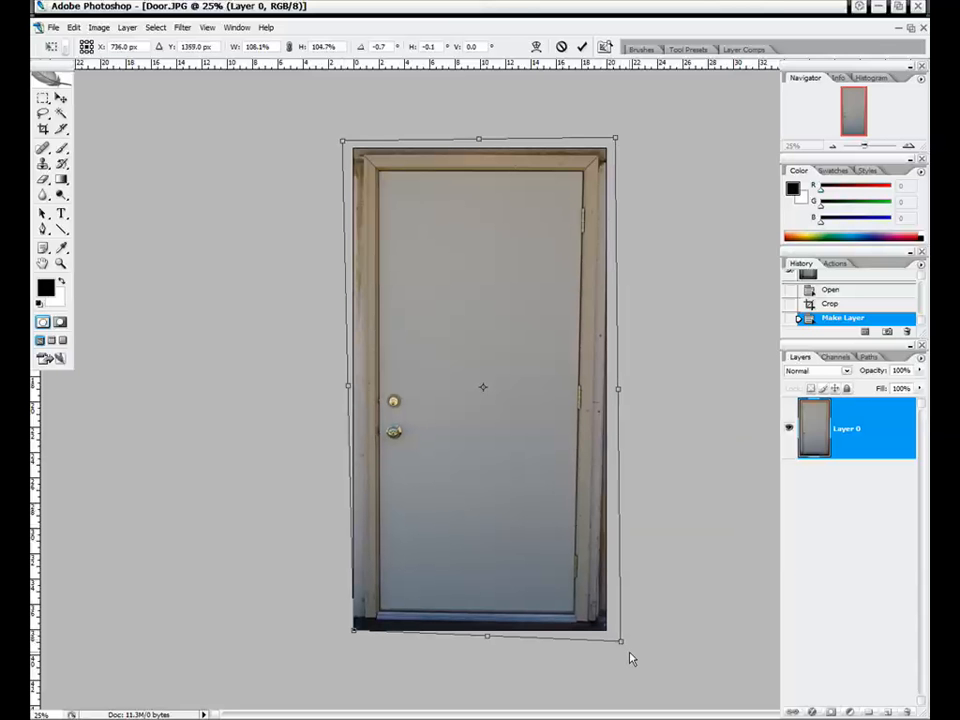
{"action": "left_click_drag", "start_coordinate": [621, 643], "coordinate": [625, 639]}
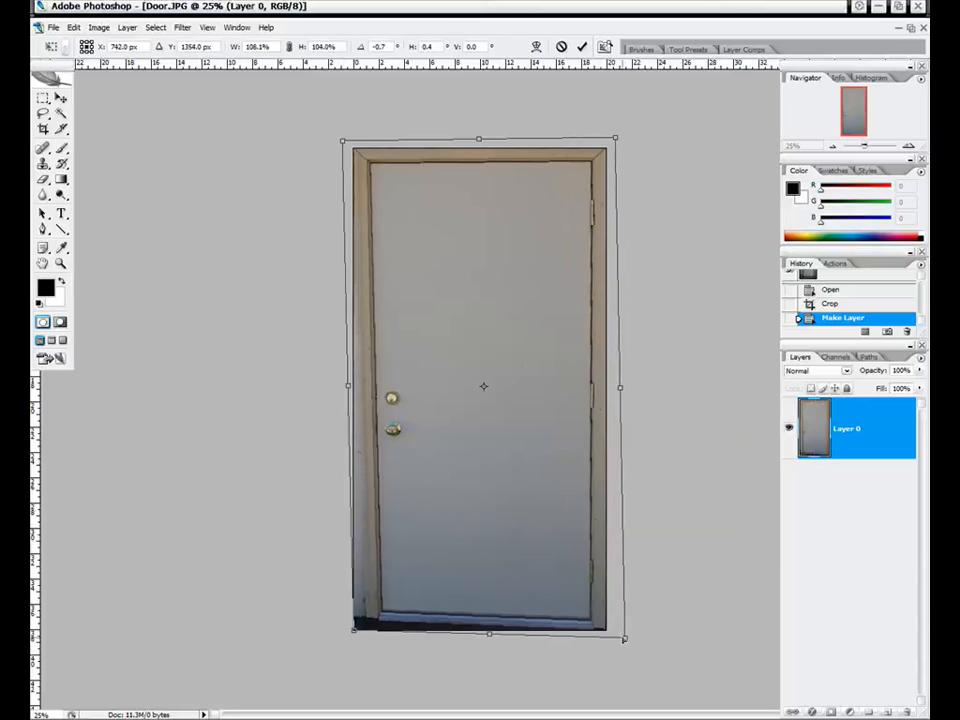
{"action": "left_click_drag", "start_coordinate": [624, 639], "coordinate": [622, 640]}
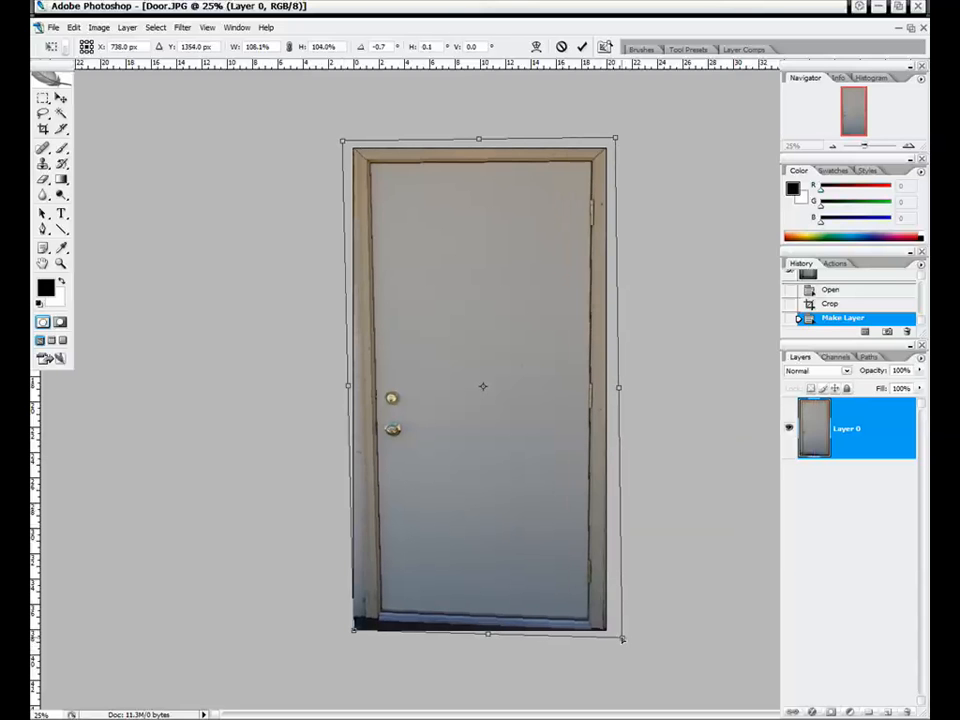
{"action": "left_click_drag", "start_coordinate": [353, 631], "coordinate": [341, 645]}
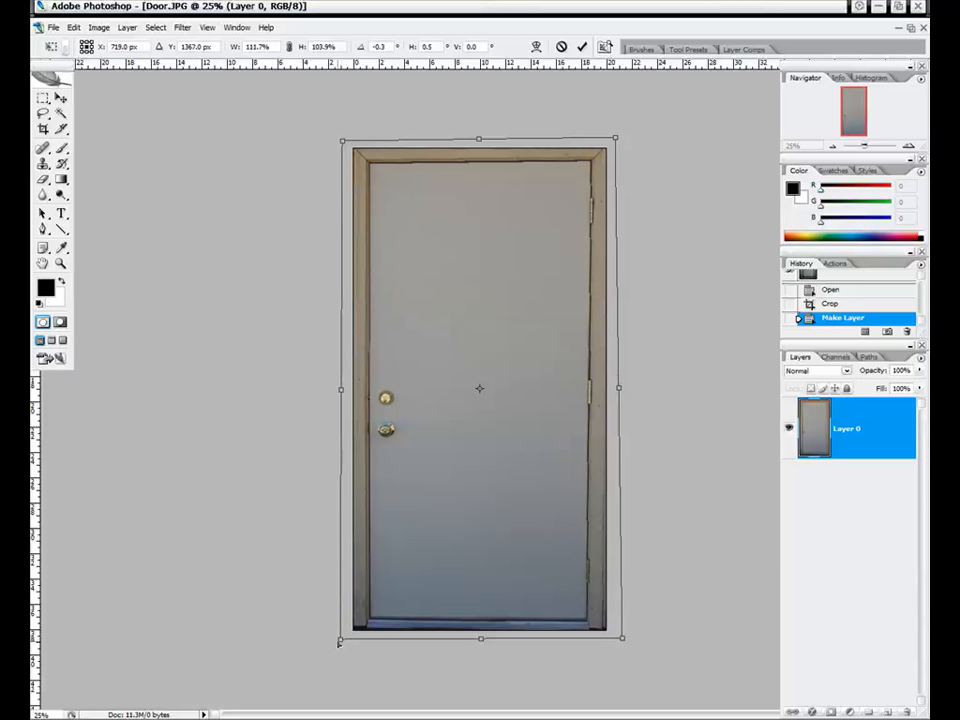
{"action": "left_click_drag", "start_coordinate": [339, 643], "coordinate": [341, 648]}
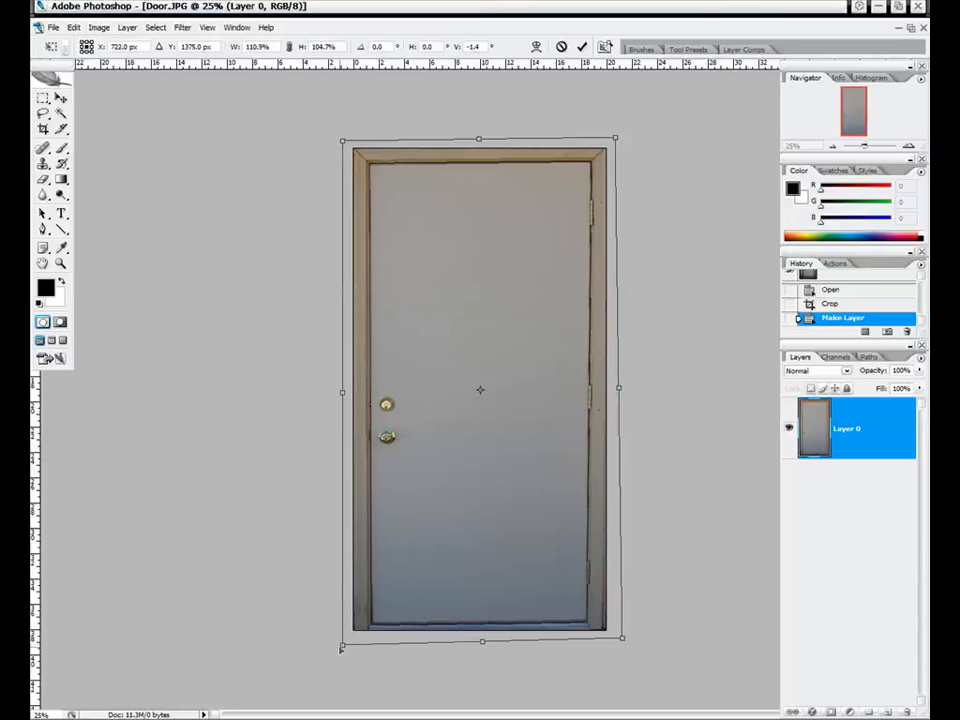
Step: Fine-tune the two upper corners of the distorted layer so the top of the door frame sits straight against the canvas edges
{"action": "left_click_drag", "start_coordinate": [616, 139], "coordinate": [616, 142]}
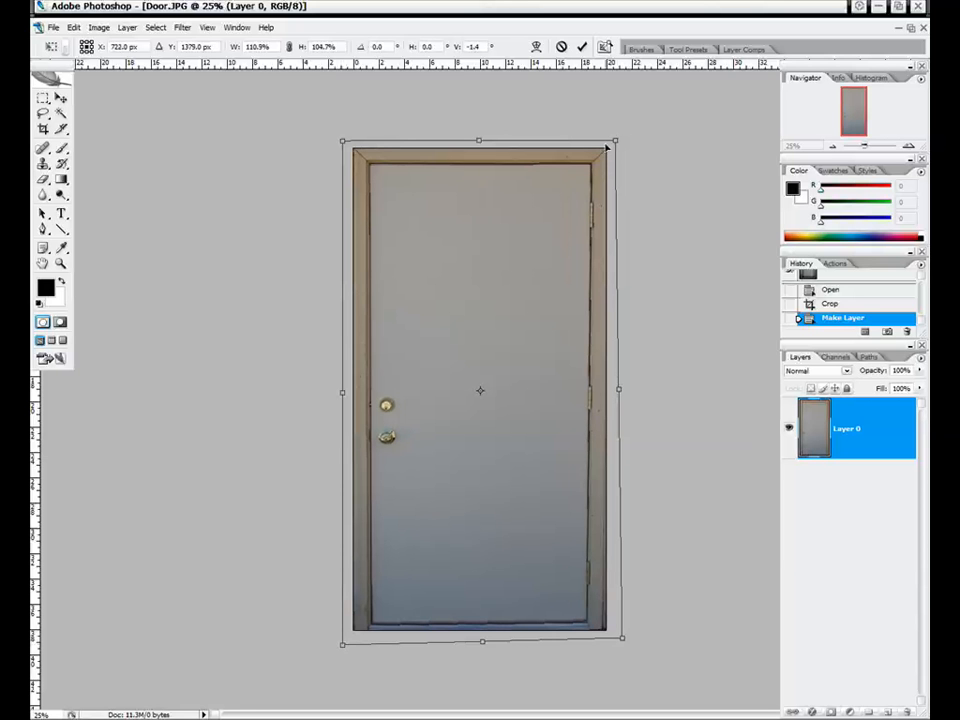
{"action": "left_click_drag", "start_coordinate": [342, 141], "coordinate": [347, 144]}
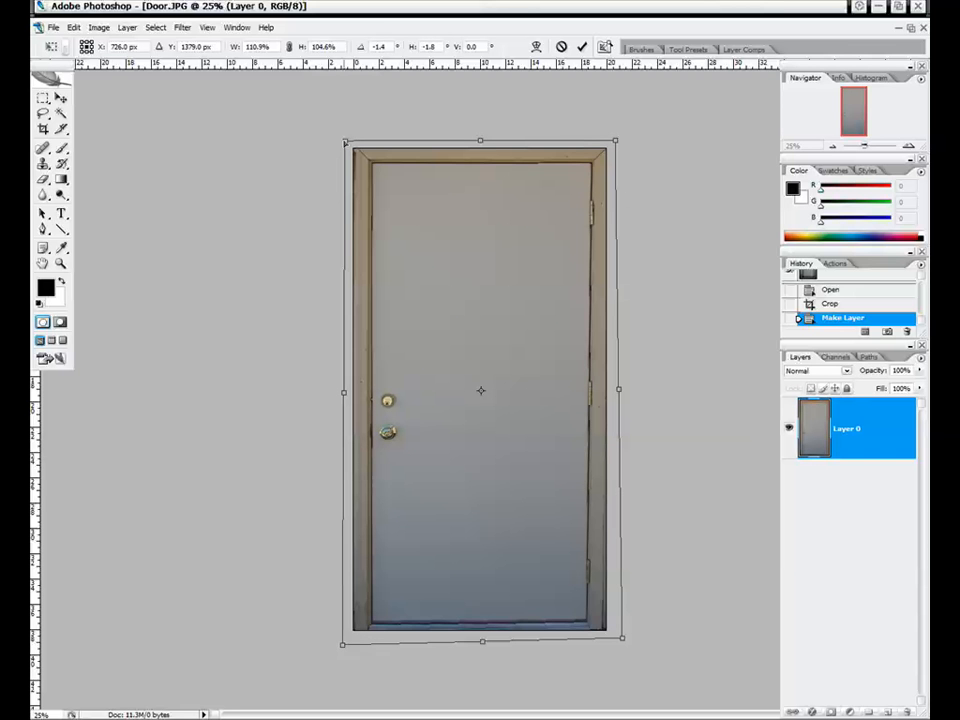
{"action": "left_click_drag", "start_coordinate": [344, 144], "coordinate": [344, 144]}
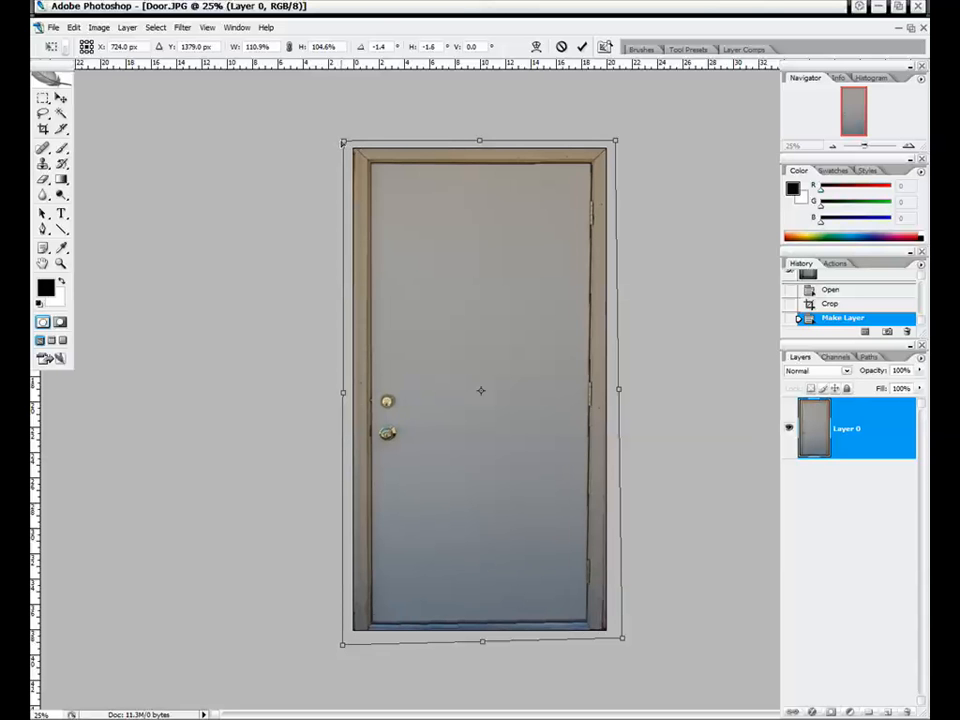
{"action": "left_click_drag", "start_coordinate": [343, 144], "coordinate": [340, 143]}
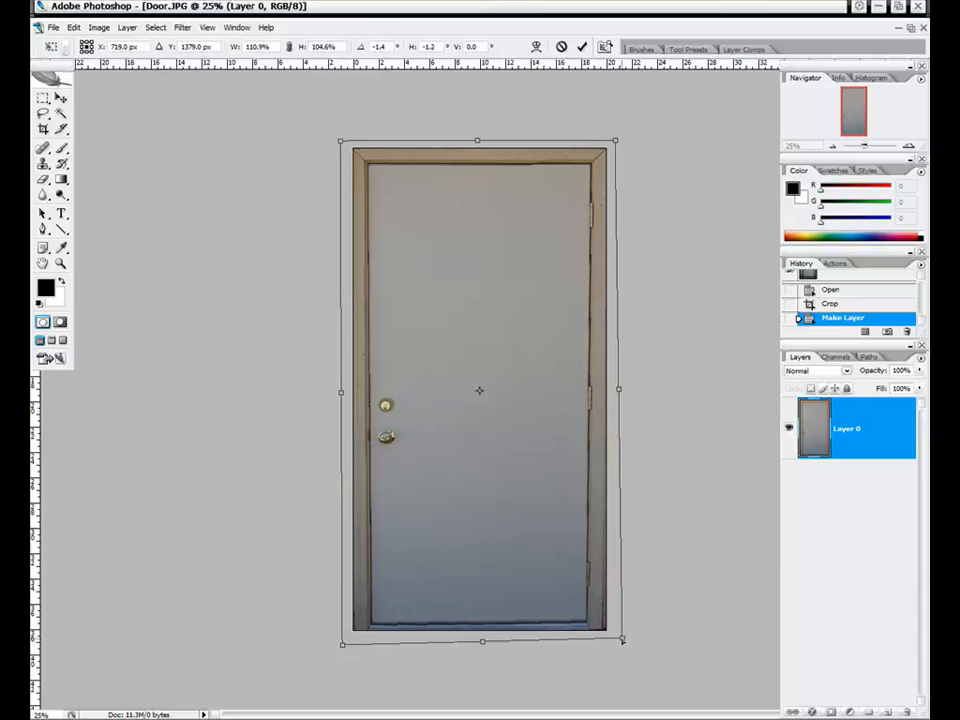
Step: Fine-tune the two lower corners of the layer until the door's sides and bottom edge are straight, and apply the distortion
{"action": "left_click_drag", "start_coordinate": [626, 641], "coordinate": [629, 642]}
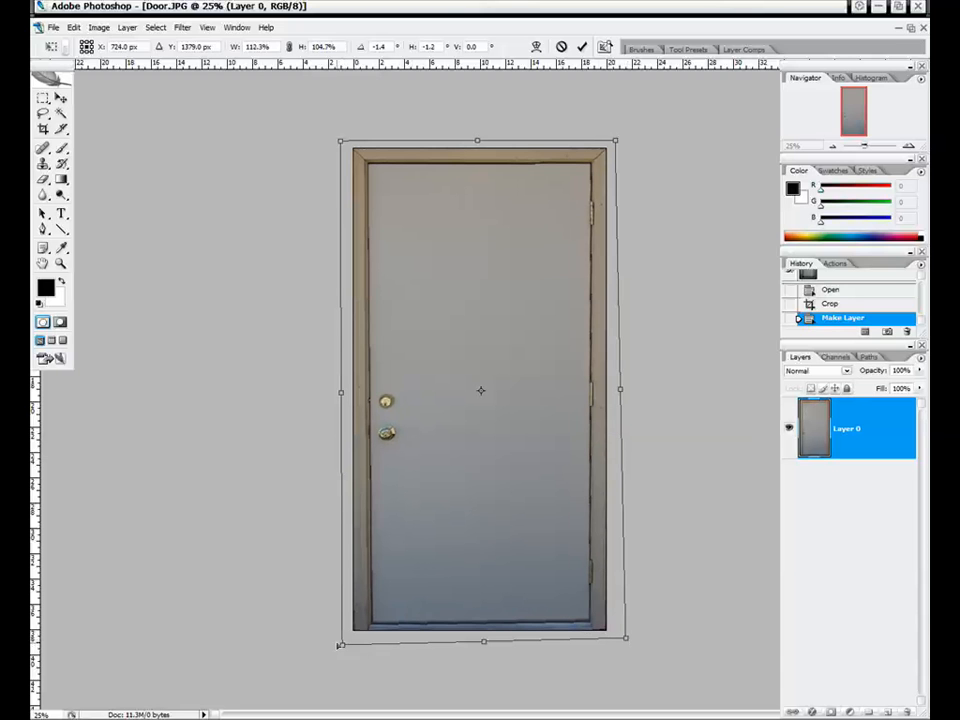
{"action": "left_click_drag", "start_coordinate": [343, 644], "coordinate": [339, 644]}
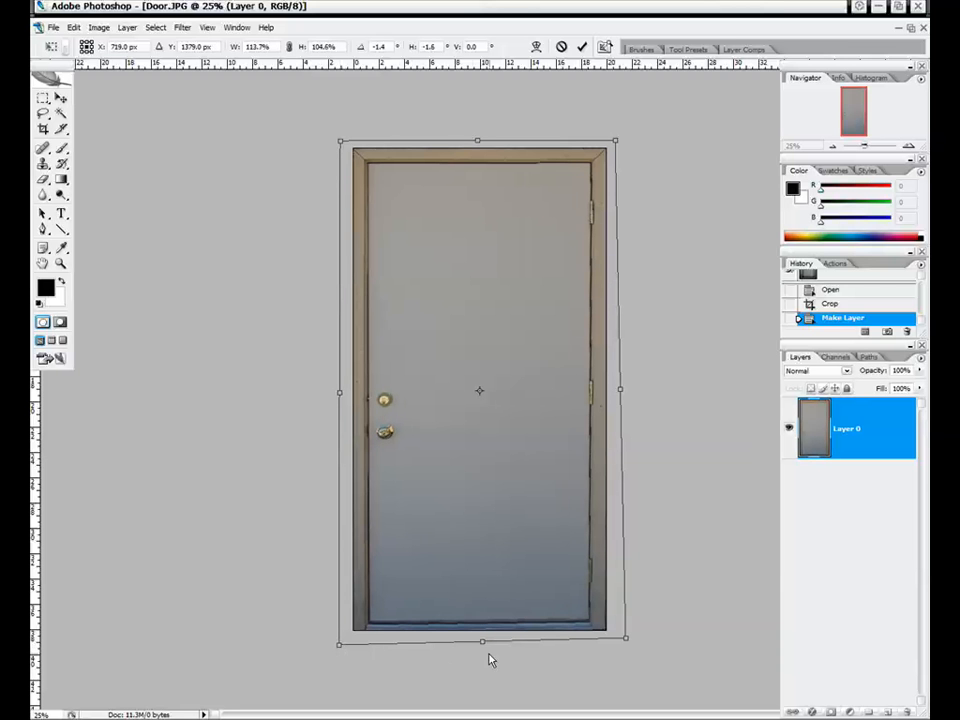
{"action": "left_click_drag", "start_coordinate": [626, 637], "coordinate": [625, 640]}
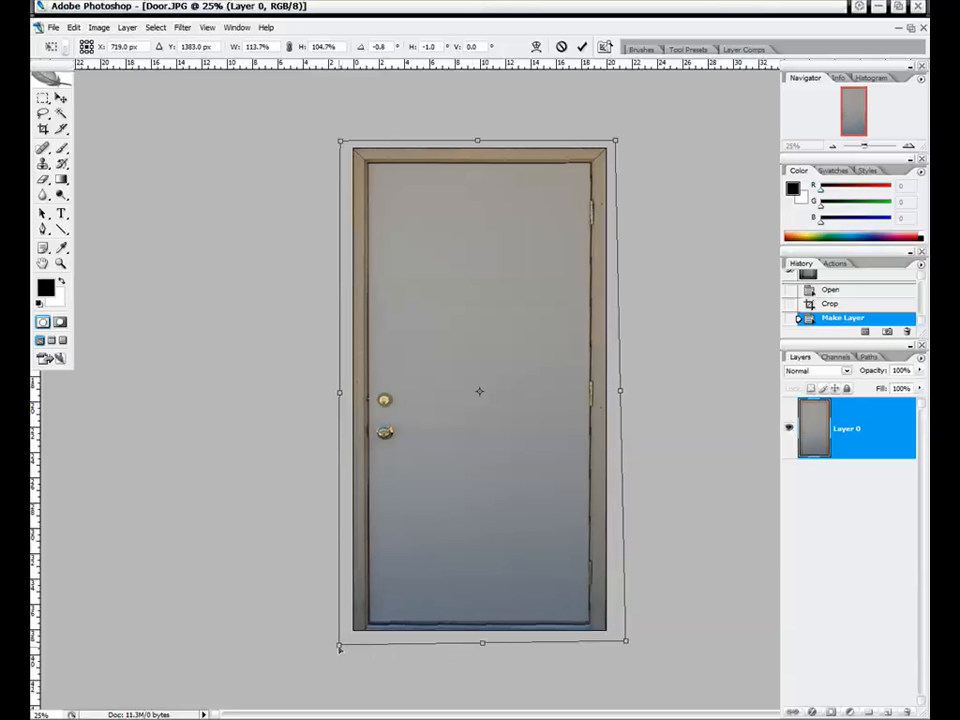
{"action": "left_click_drag", "start_coordinate": [339, 645], "coordinate": [339, 642]}
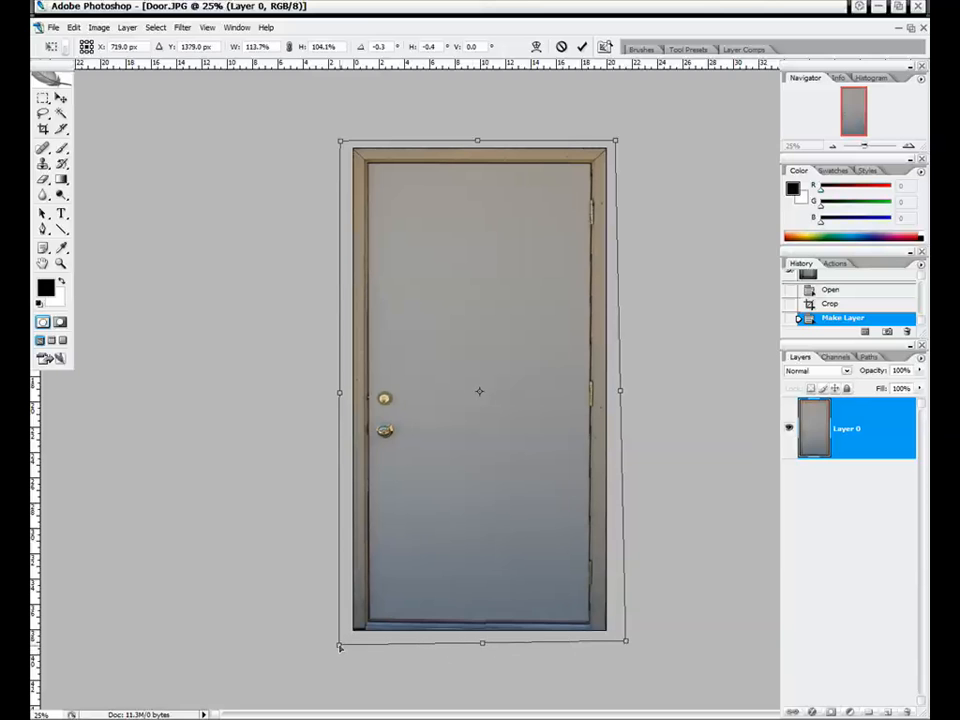
{"action": "left_click_drag", "start_coordinate": [339, 645], "coordinate": [340, 648]}
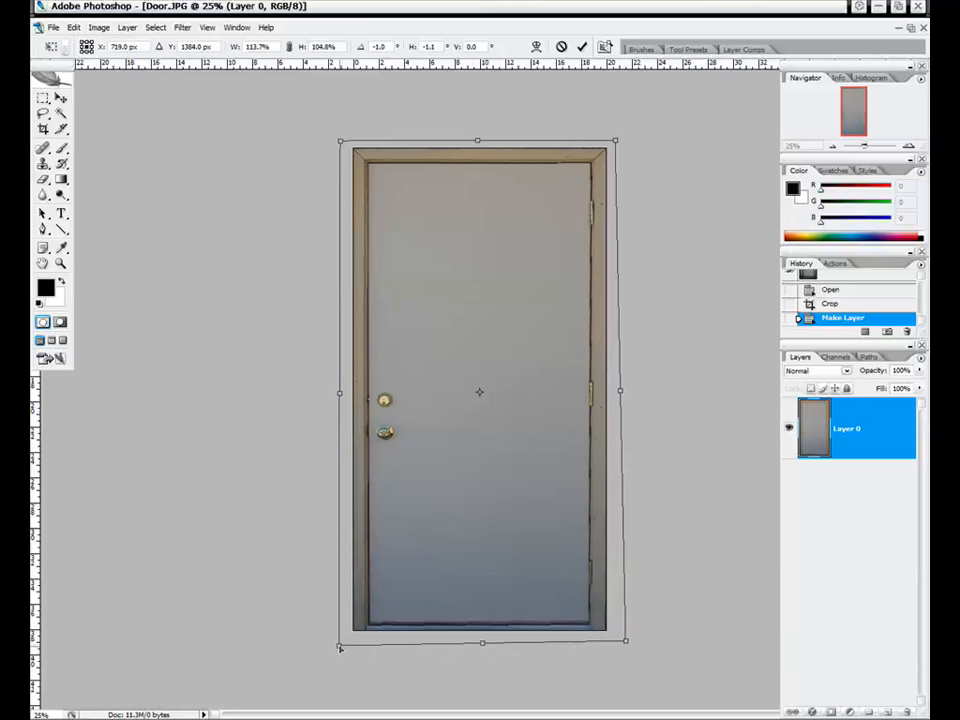
{"action": "key", "text": "Return"}
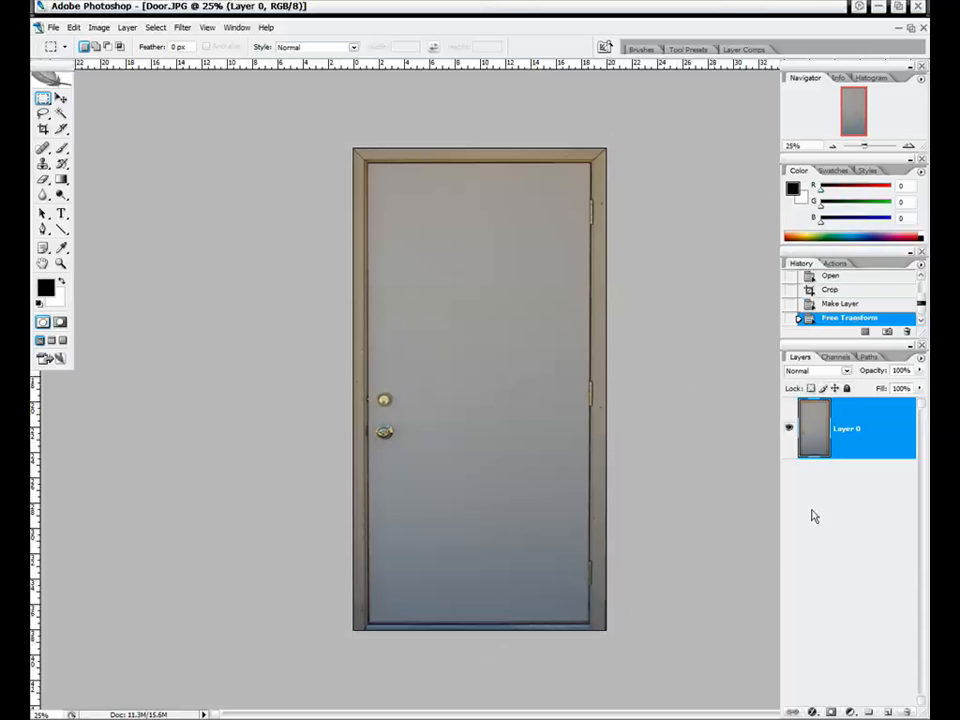
Step: Examine the door's lock and knob area at 100% zoom and return to the whole image at 25%
{"action": "left_click", "coordinate": [908, 146]}
{"action": "left_click", "coordinate": [908, 146]}
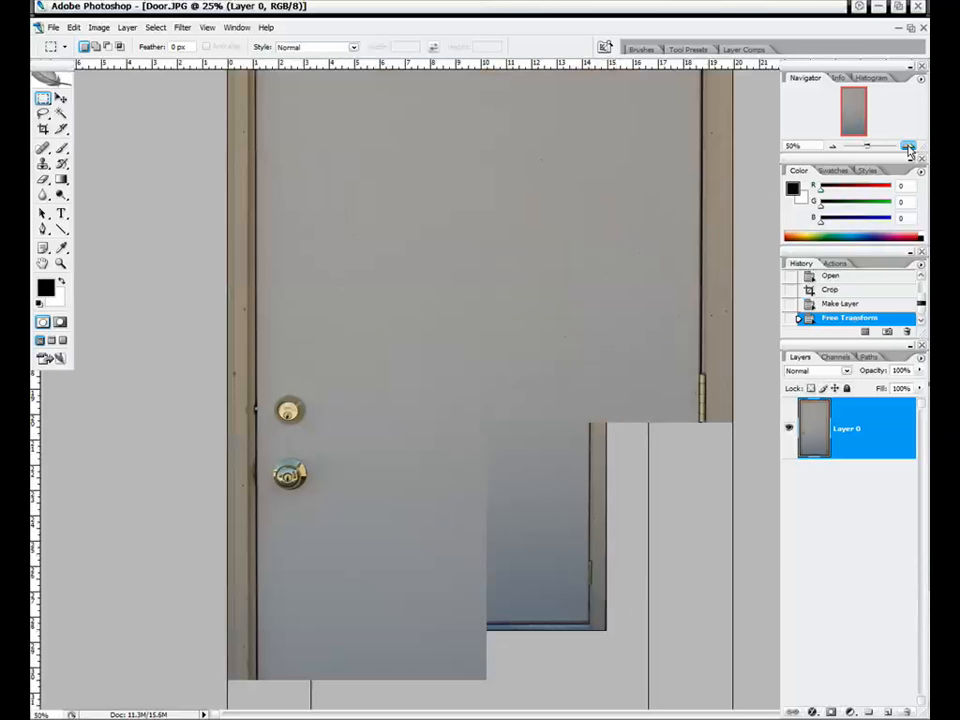
{"action": "left_click", "coordinate": [908, 146]}
{"action": "left_click", "coordinate": [908, 146]}
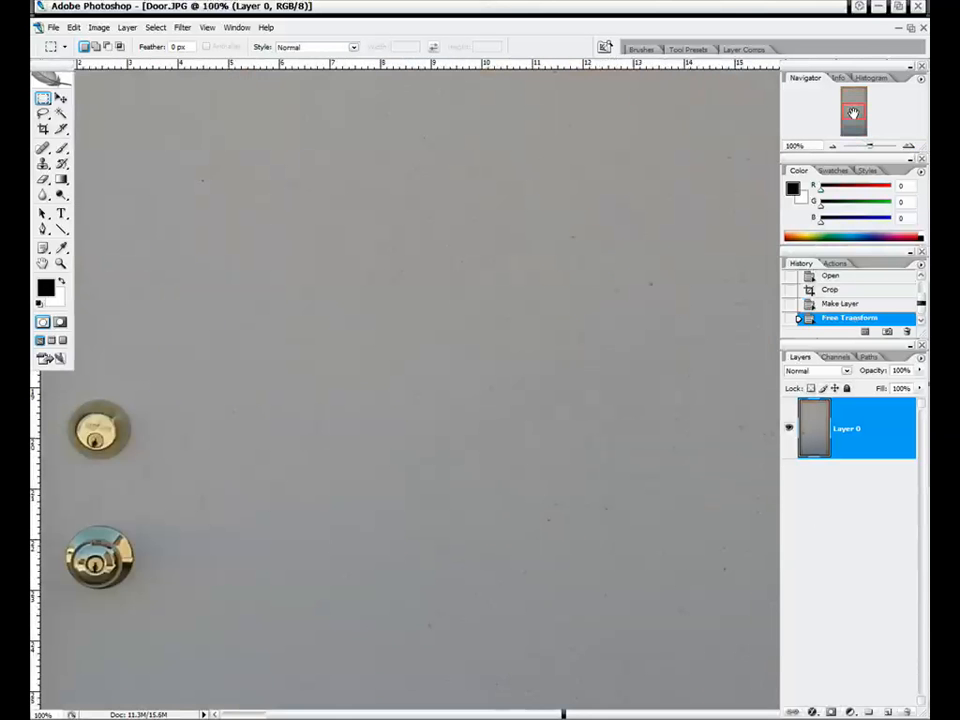
{"action": "mouse_move", "coordinate": [861, 113]}
{"action": "left_mouse_down"}
{"action": "mouse_move", "coordinate": [840, 133]}
{"action": "mouse_move", "coordinate": [843, 158]}
{"action": "mouse_move", "coordinate": [858, 105]}
{"action": "left_mouse_up"}
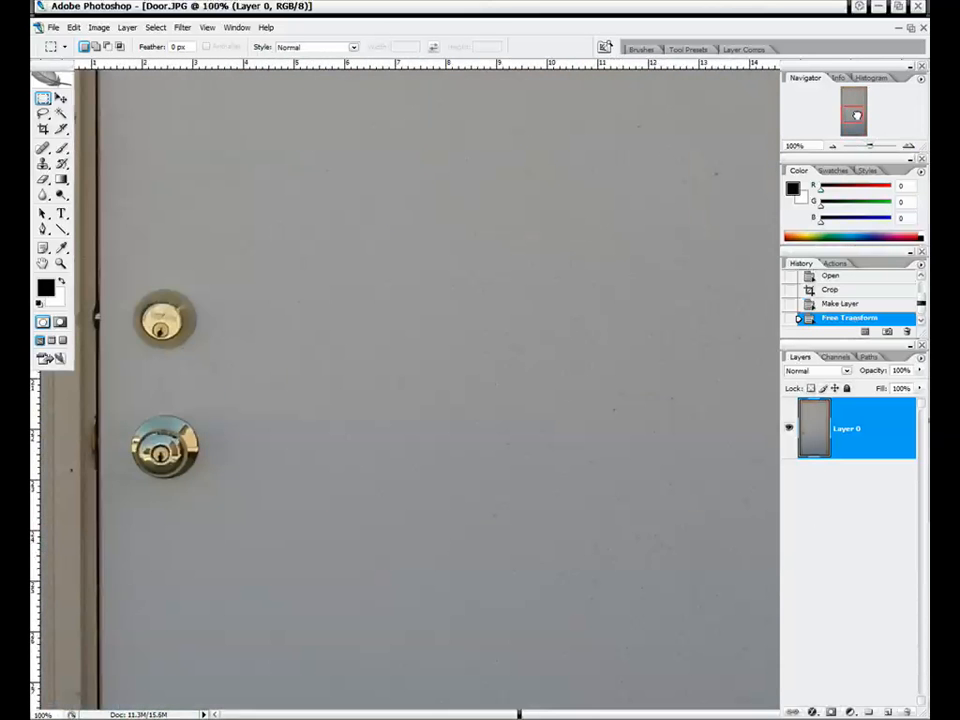
{"action": "left_click", "coordinate": [832, 146]}
{"action": "left_click", "coordinate": [832, 146]}
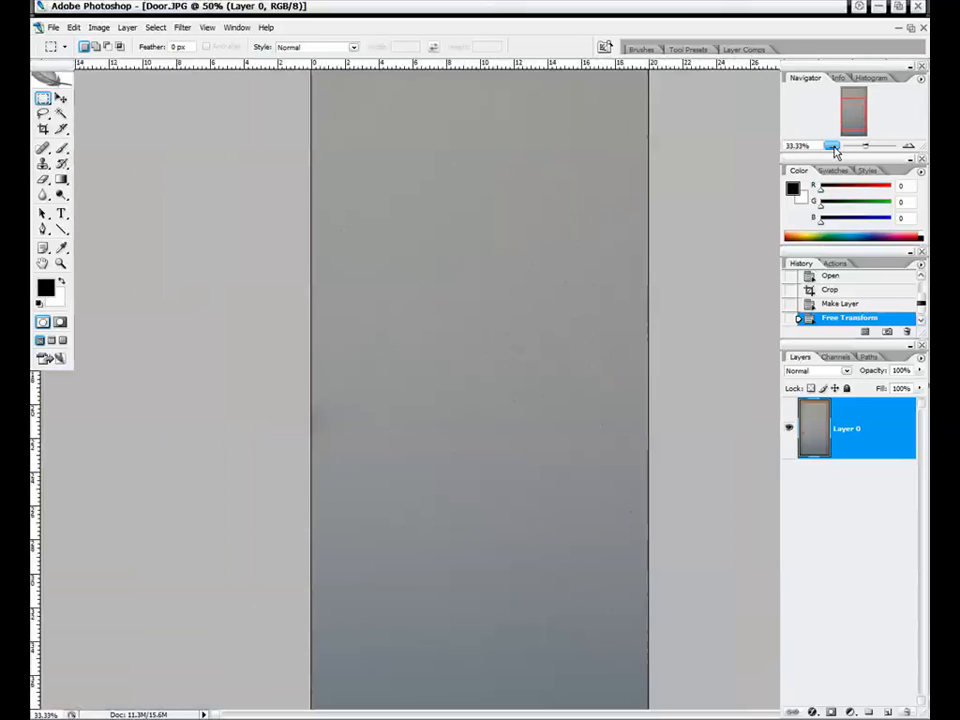
{"action": "left_click", "coordinate": [832, 146]}
{"action": "left_click", "coordinate": [832, 146]}
Step: Restore the floating document window and scale the image's document size to 33 percent with resampling off
{"action": "left_click", "coordinate": [913, 29]}
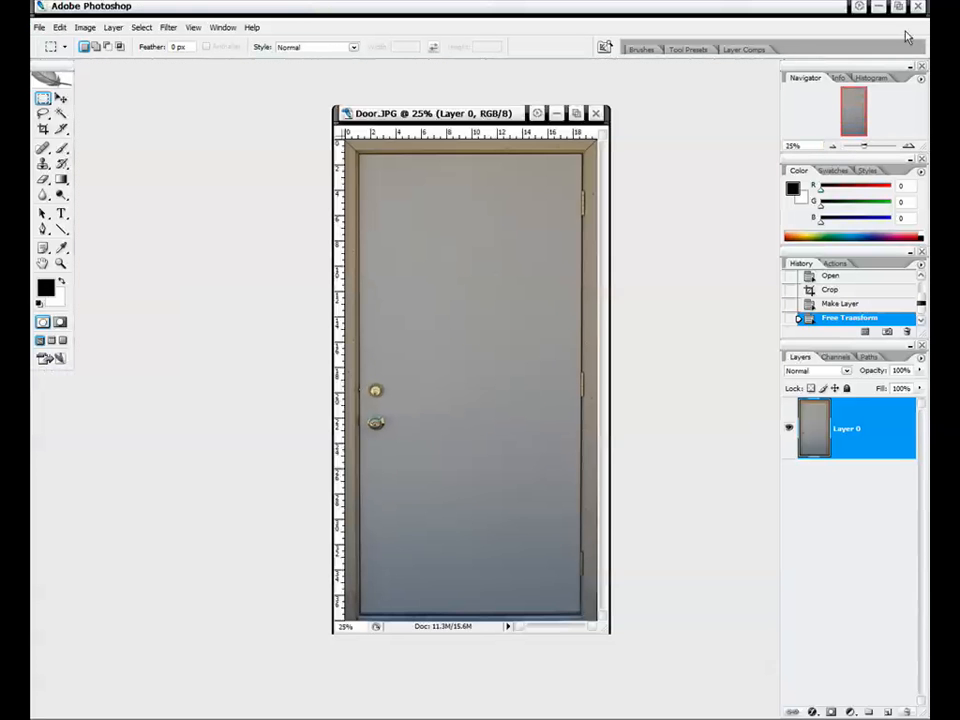
{"action": "left_click_drag", "start_coordinate": [492, 113], "coordinate": [503, 104]}
{"action": "right_click", "coordinate": [503, 104]}
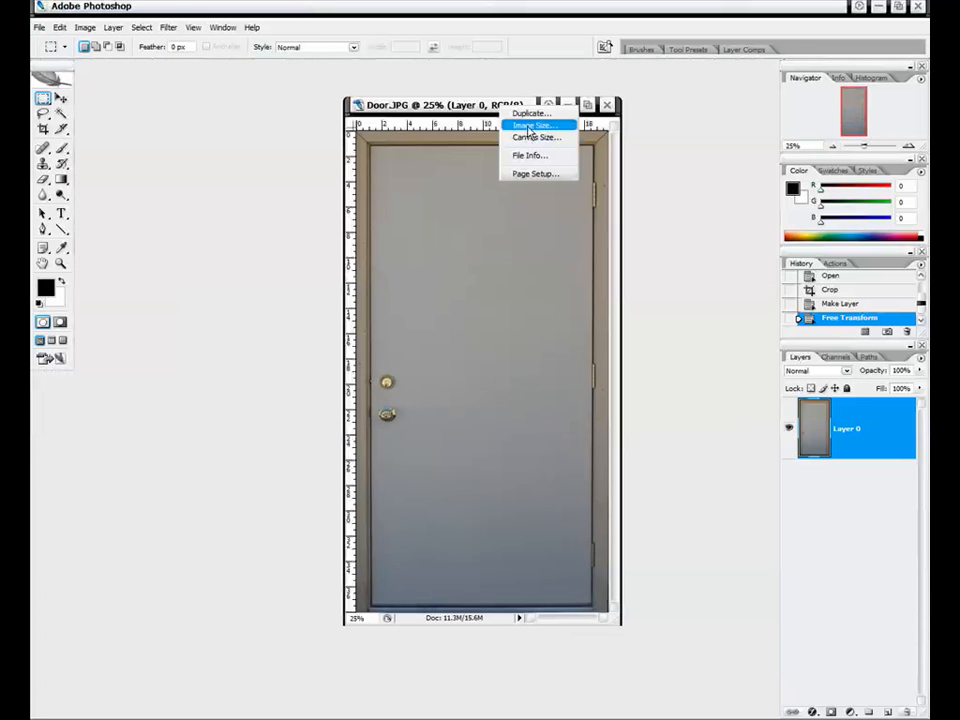
{"action": "left_click", "coordinate": [530, 125]}
{"action": "left_click_drag", "start_coordinate": [582, 210], "coordinate": [608, 168]}
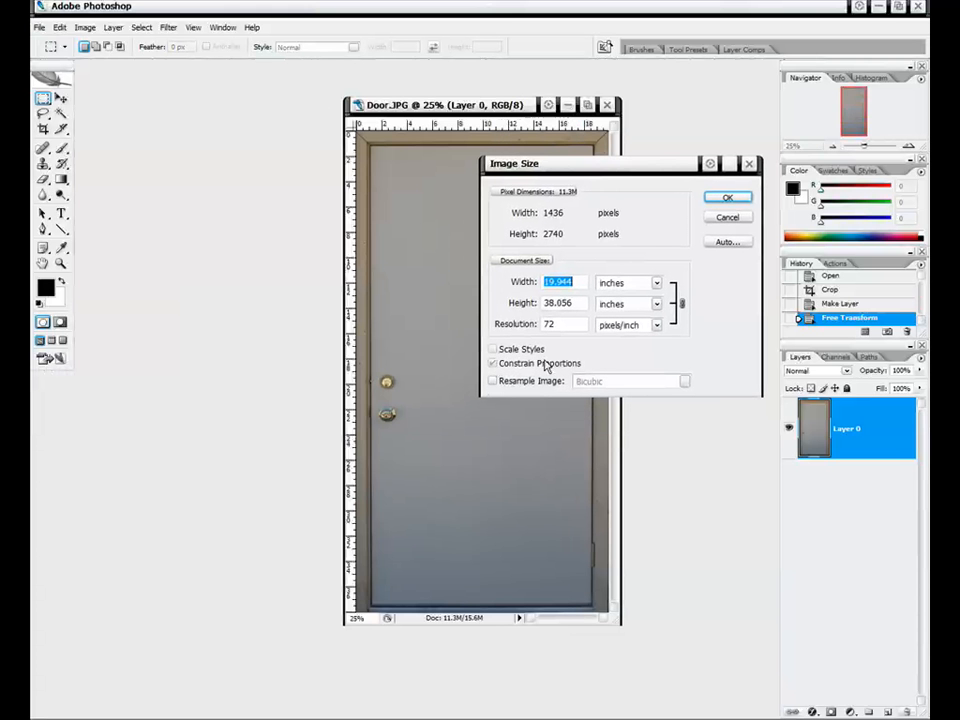
{"action": "left_click", "coordinate": [617, 285]}
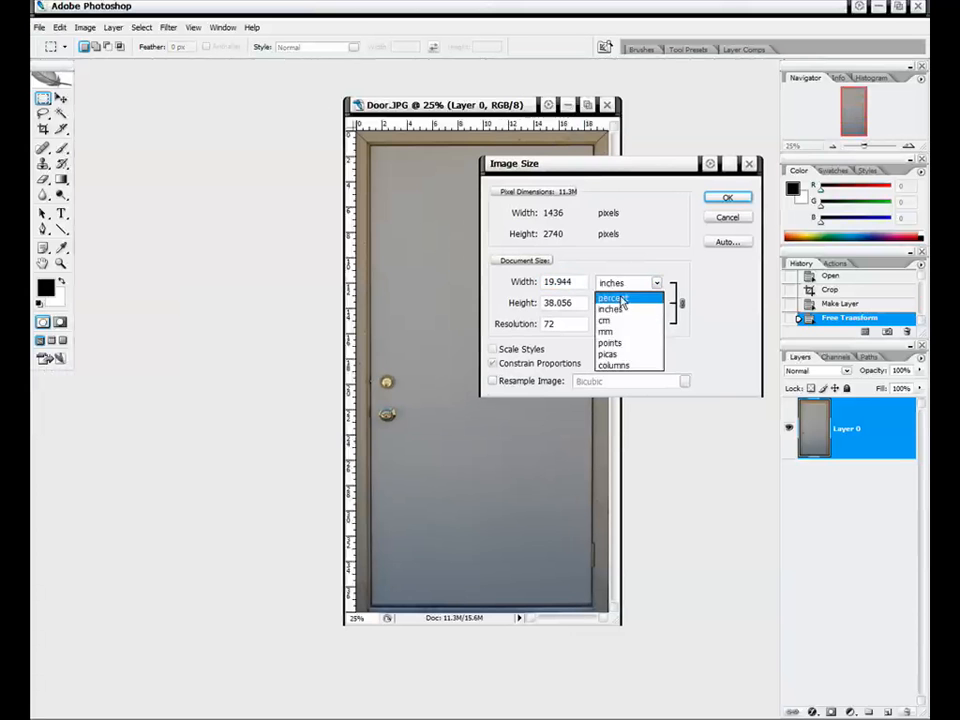
{"action": "left_click", "coordinate": [615, 297]}
{"action": "key", "text": "Return"}
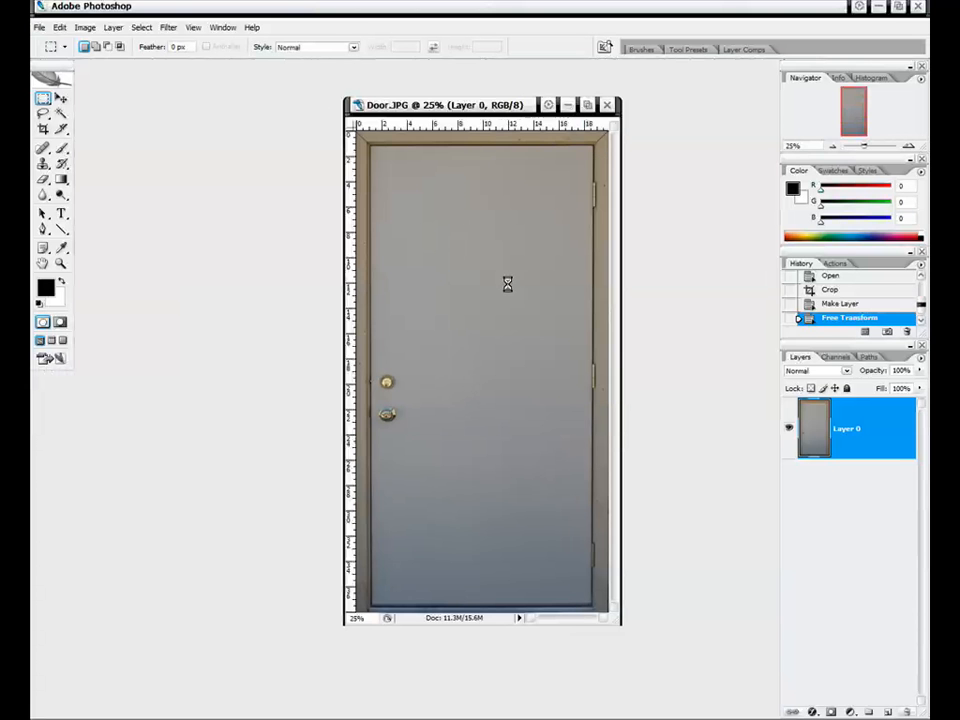
Step: Resize the image's pixel dimensions to 33 percent with Bicubic resampling enabled and proportions constrained
{"action": "left_click_drag", "start_coordinate": [507, 105], "coordinate": [514, 102]}
{"action": "right_click", "coordinate": [514, 102]}
{"action": "left_click", "coordinate": [540, 124]}
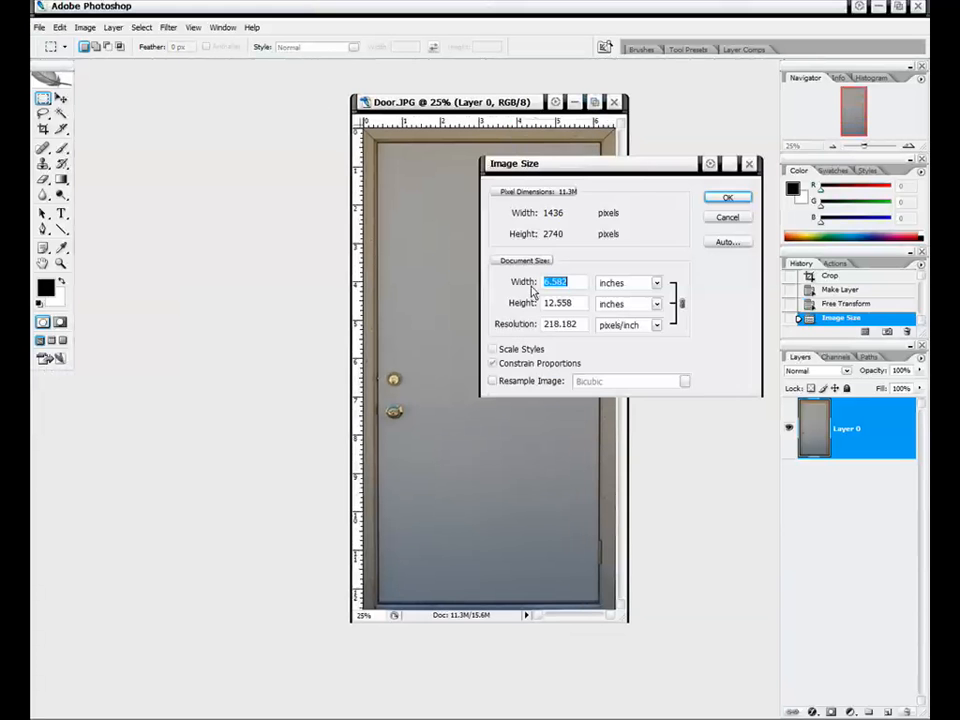
{"action": "left_click", "coordinate": [493, 381]}
{"action": "left_click", "coordinate": [630, 218]}
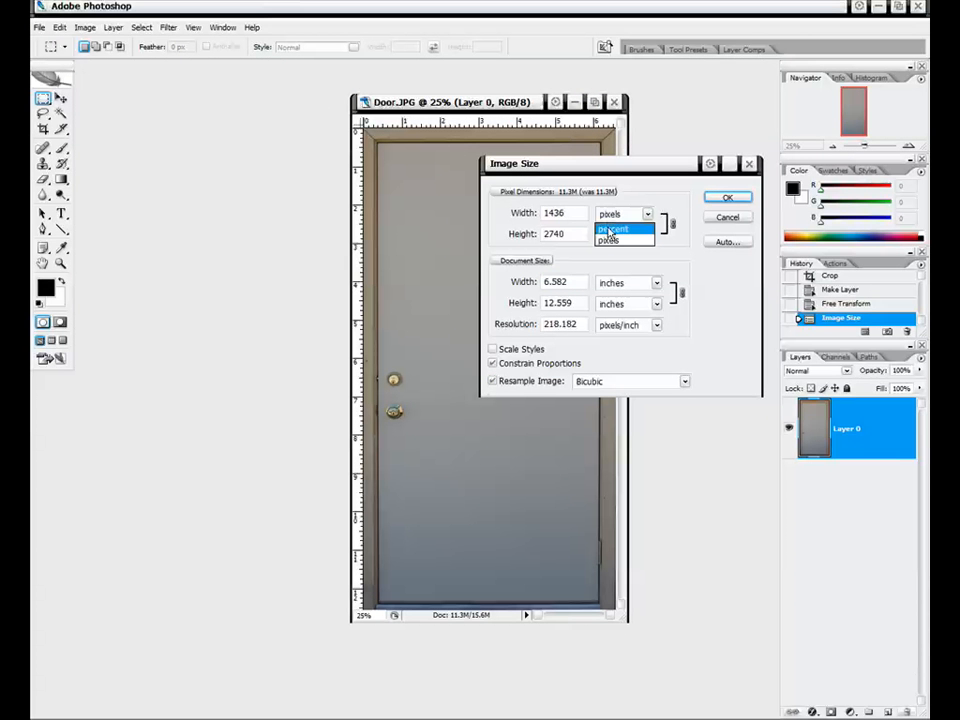
{"action": "left_click", "coordinate": [610, 236]}
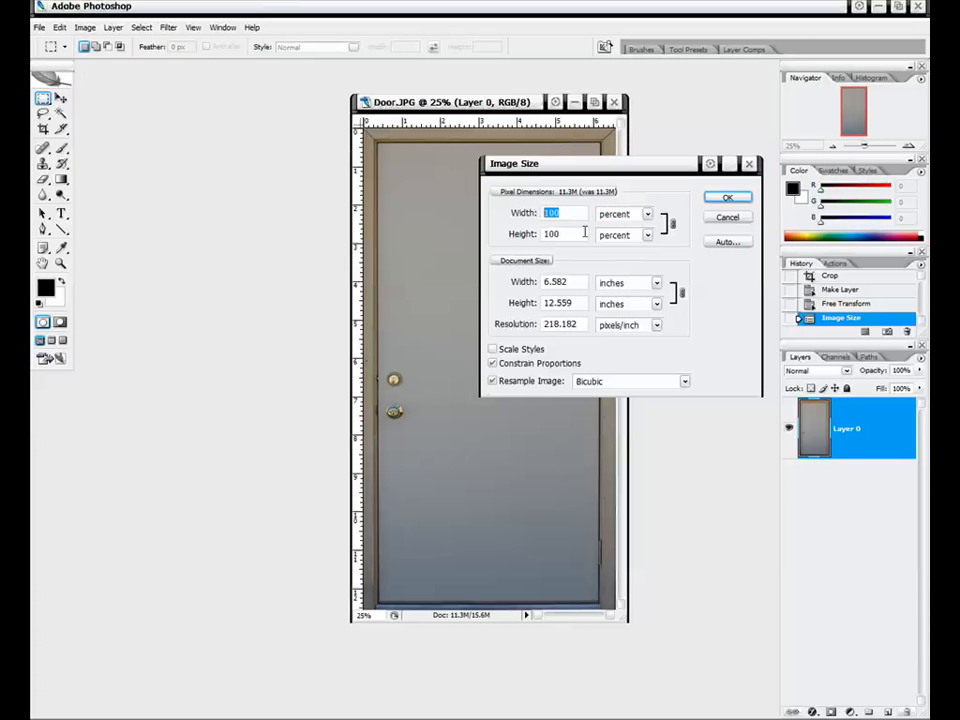
{"action": "type", "text": "33"}
{"action": "key", "text": "Return"}
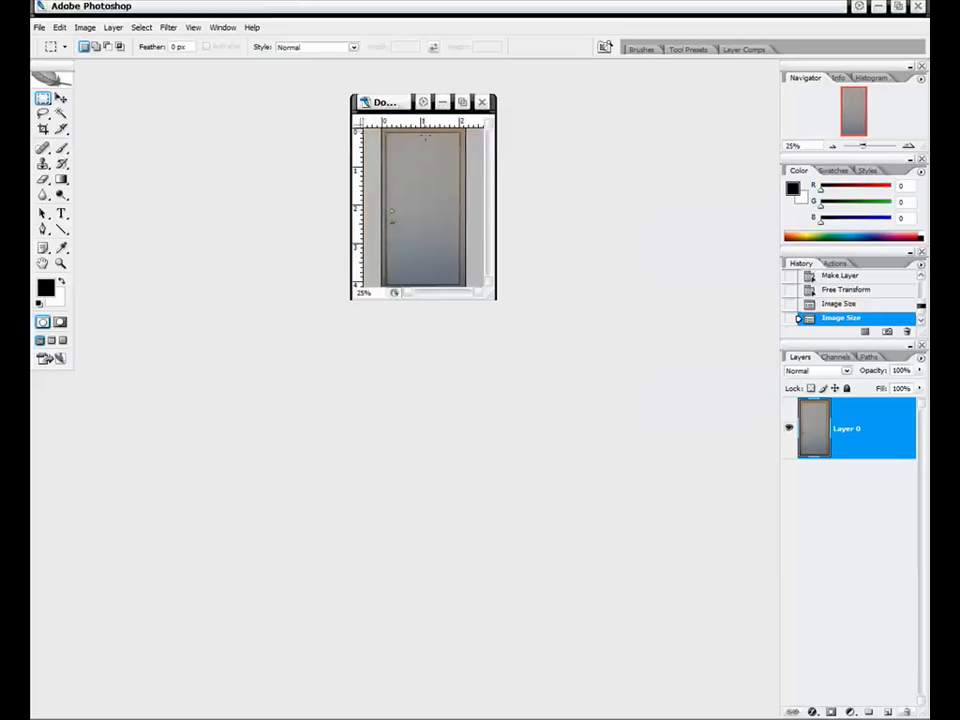
Step: Maximize the document window and check the resized door at 100% and 66.67% zoom
{"action": "left_click_drag", "start_coordinate": [396, 103], "coordinate": [456, 211]}
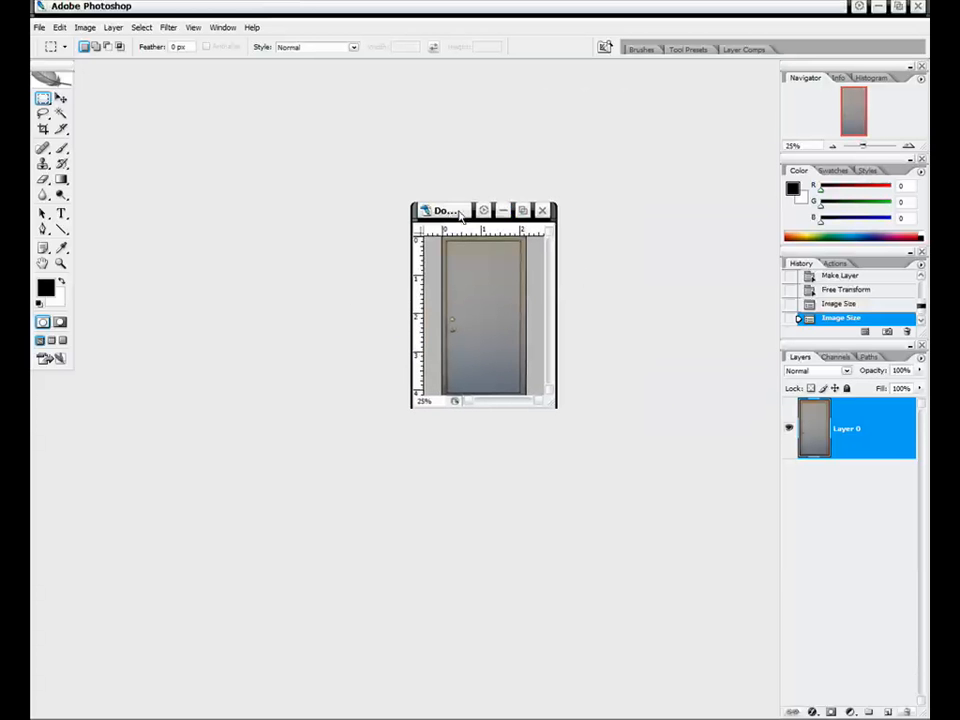
{"action": "left_click", "coordinate": [523, 211]}
{"action": "left_click", "coordinate": [907, 146]}
{"action": "left_click", "coordinate": [907, 146]}
{"action": "left_click", "coordinate": [907, 146]}
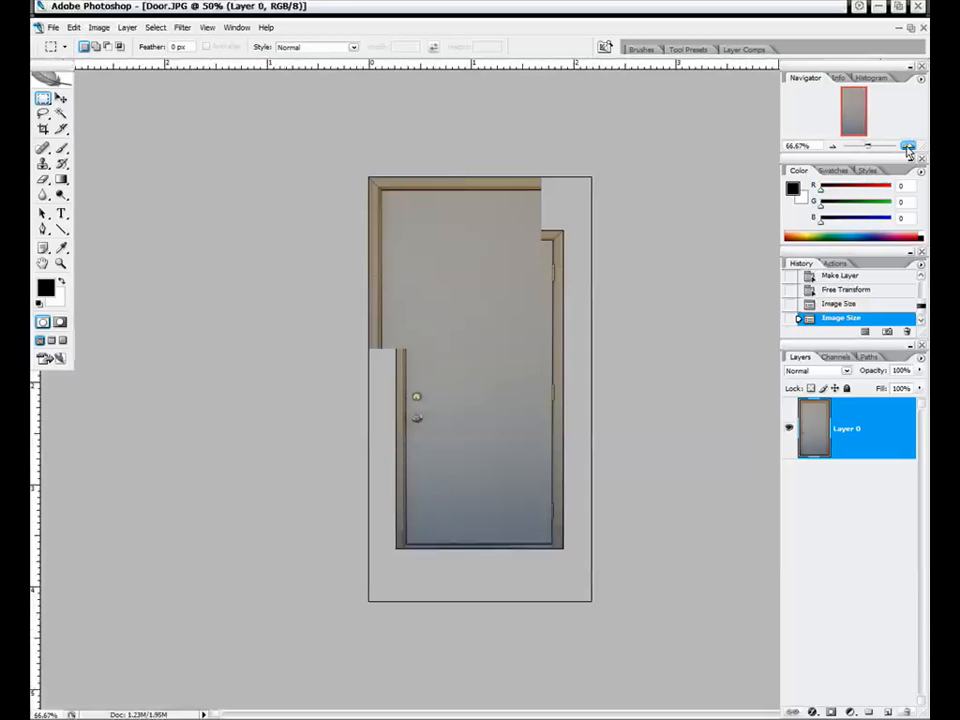
{"action": "left_click", "coordinate": [907, 146]}
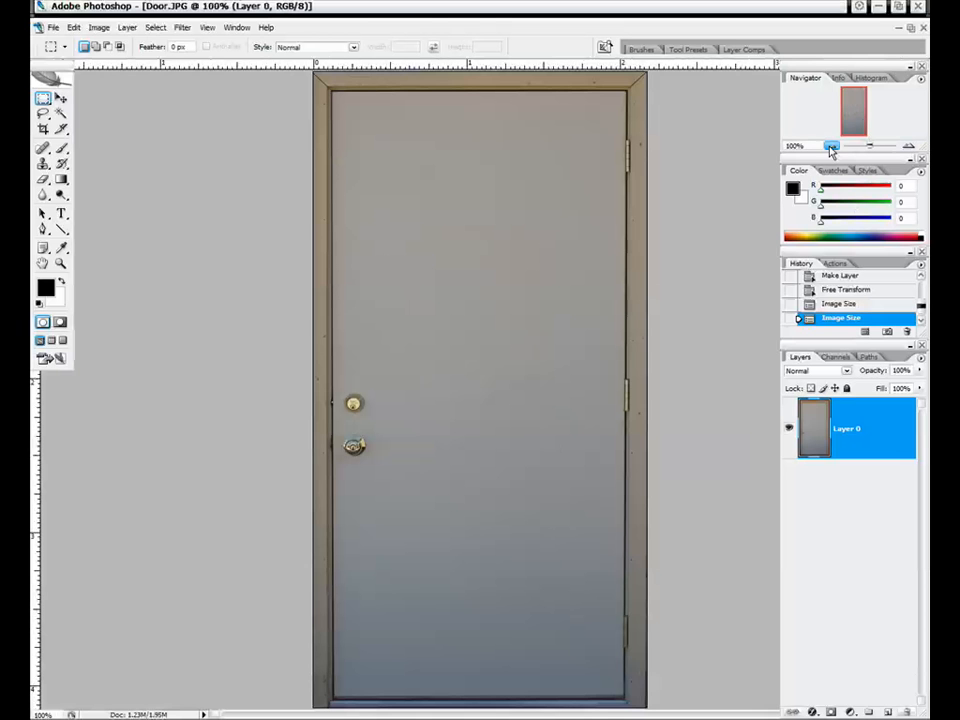
{"action": "left_click", "coordinate": [832, 146]}
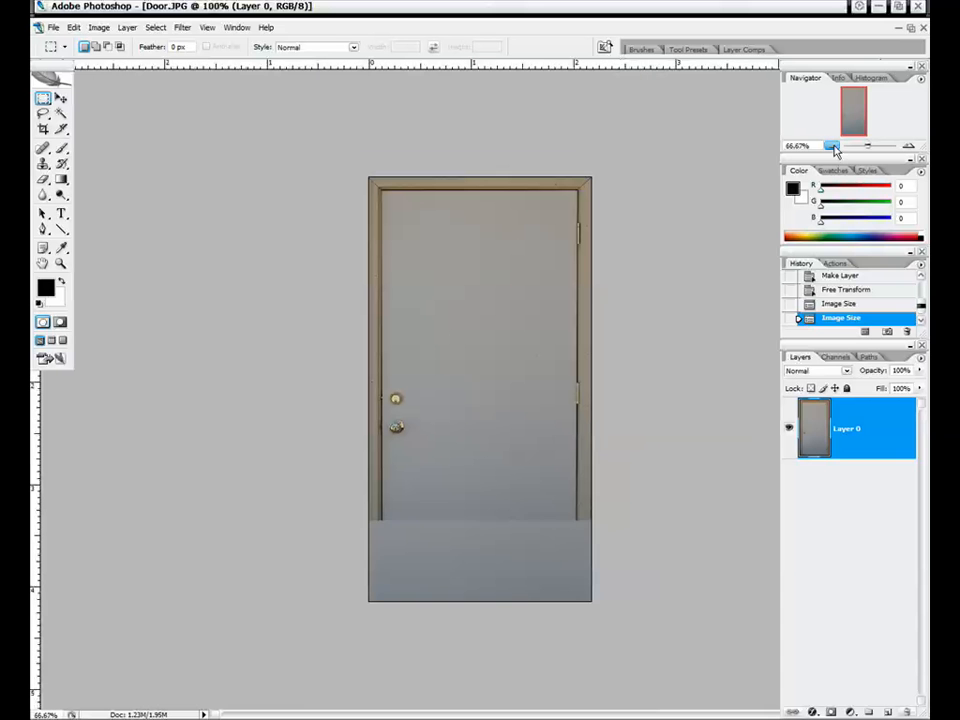
Step: Distort the upper-left corner of Layer 0 slightly to refine the door frame's alignment, and apply the transform
{"action": "right_click", "coordinate": [467, 242]}
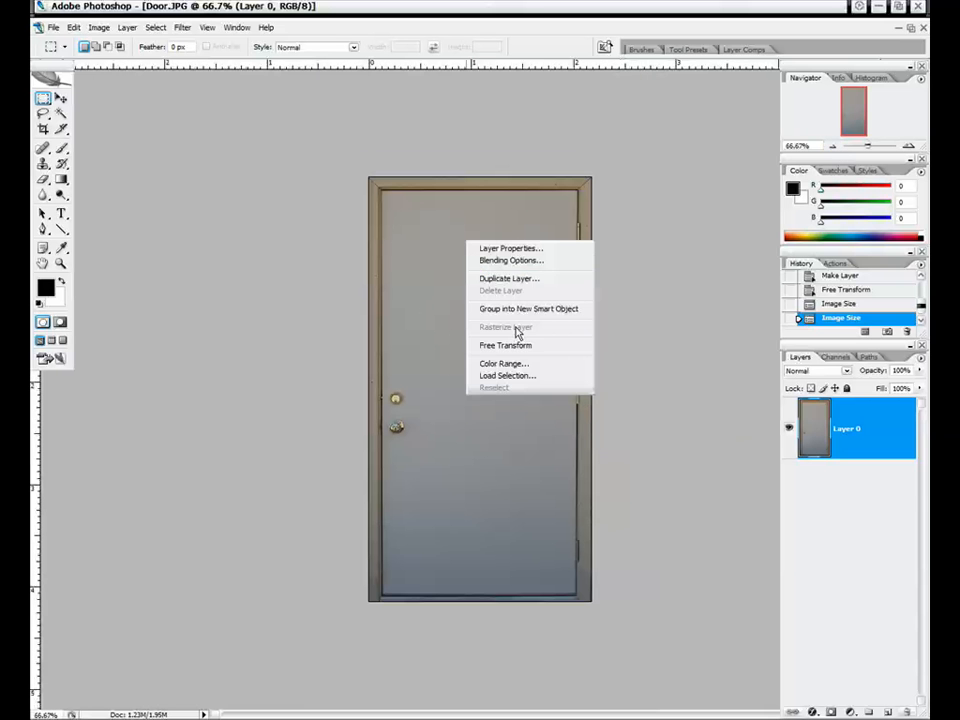
{"action": "left_click", "coordinate": [516, 343]}
{"action": "right_click", "coordinate": [462, 257]}
{"action": "left_click", "coordinate": [485, 313]}
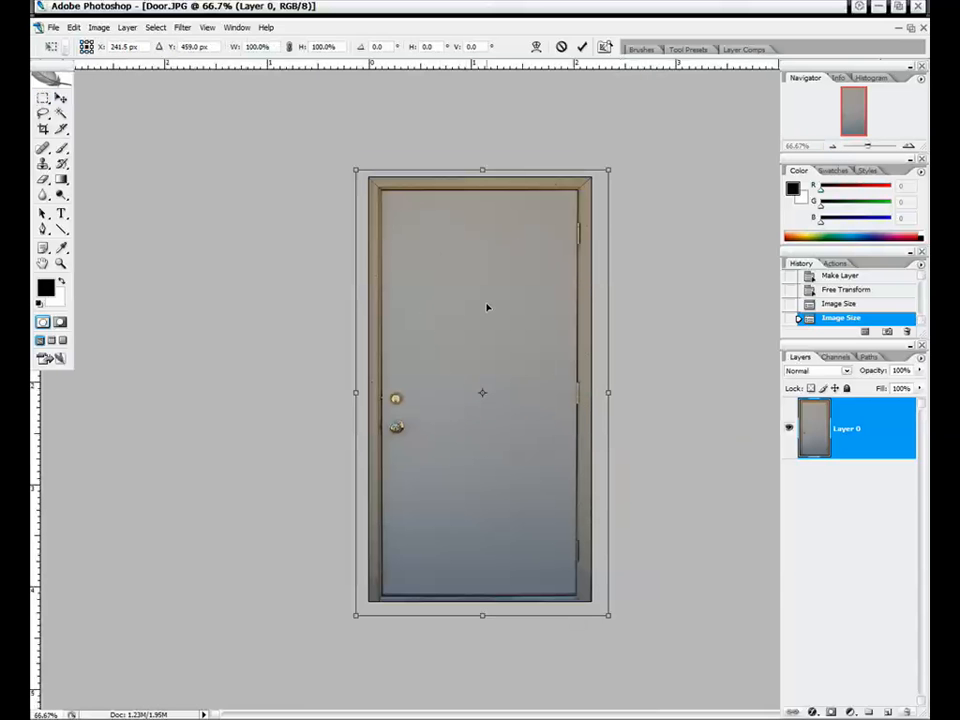
{"action": "left_click_drag", "start_coordinate": [356, 170], "coordinate": [357, 172]}
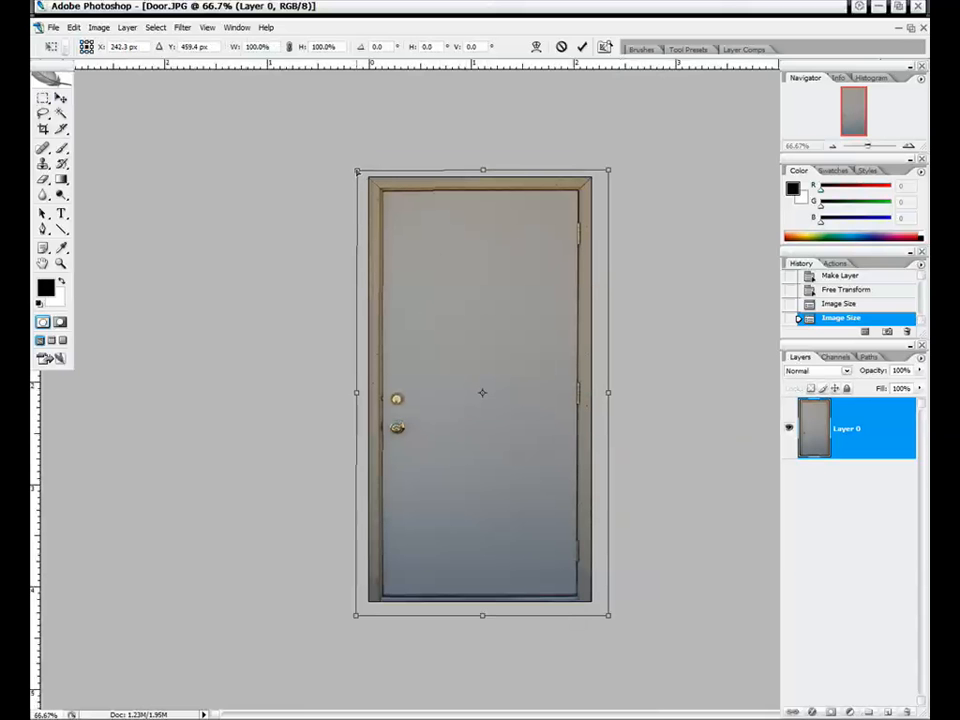
{"action": "left_click_drag", "start_coordinate": [357, 172], "coordinate": [359, 180]}
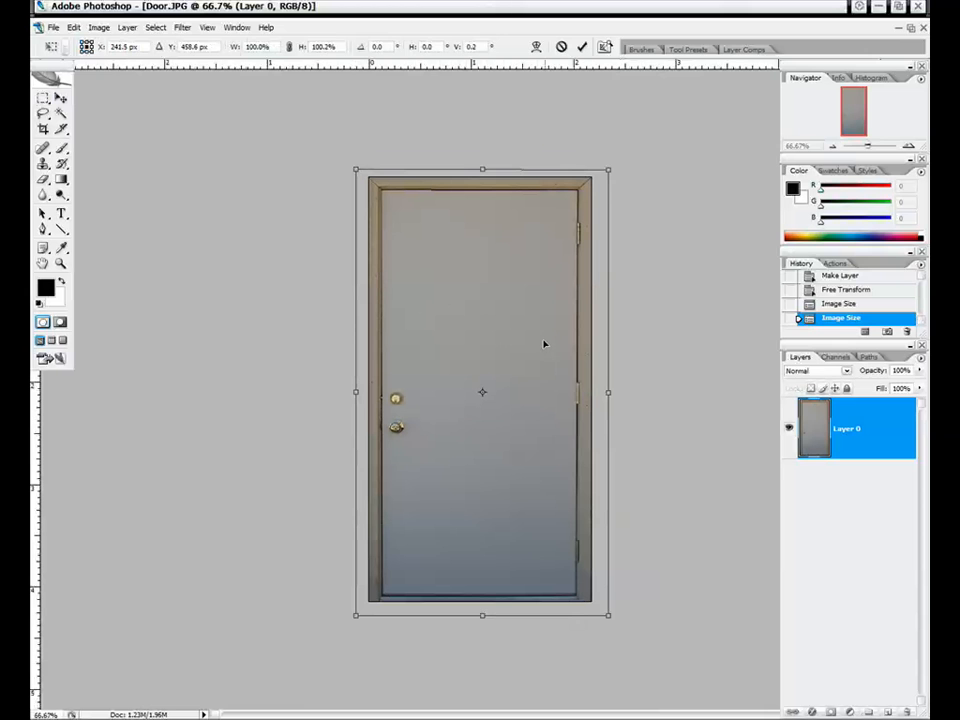
{"action": "key", "text": "Return"}
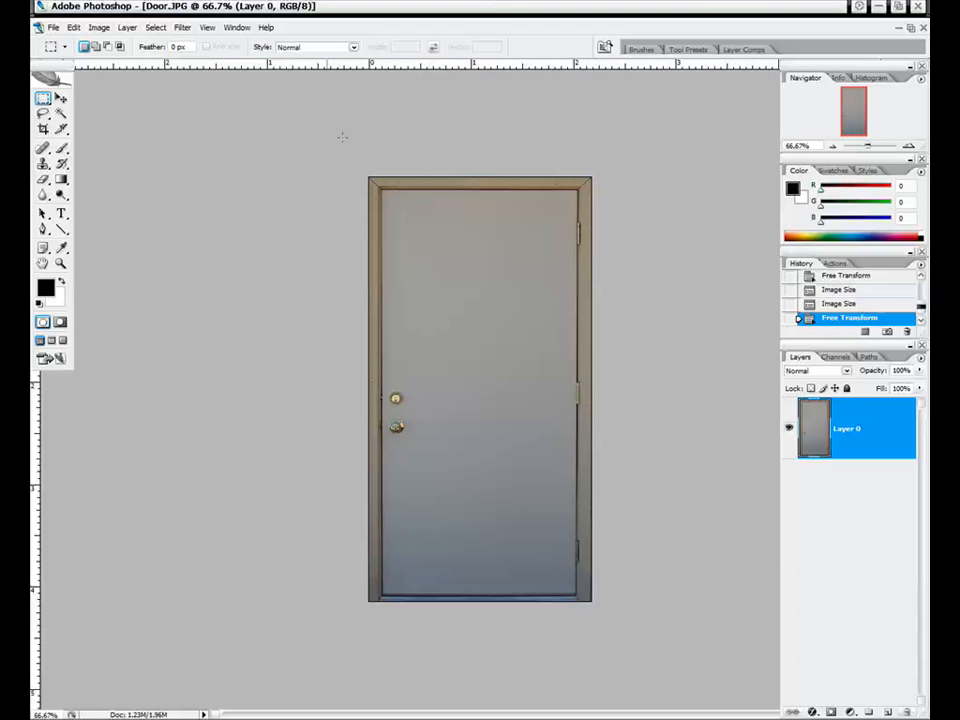
{"action": "left_click", "coordinate": [43, 128]}
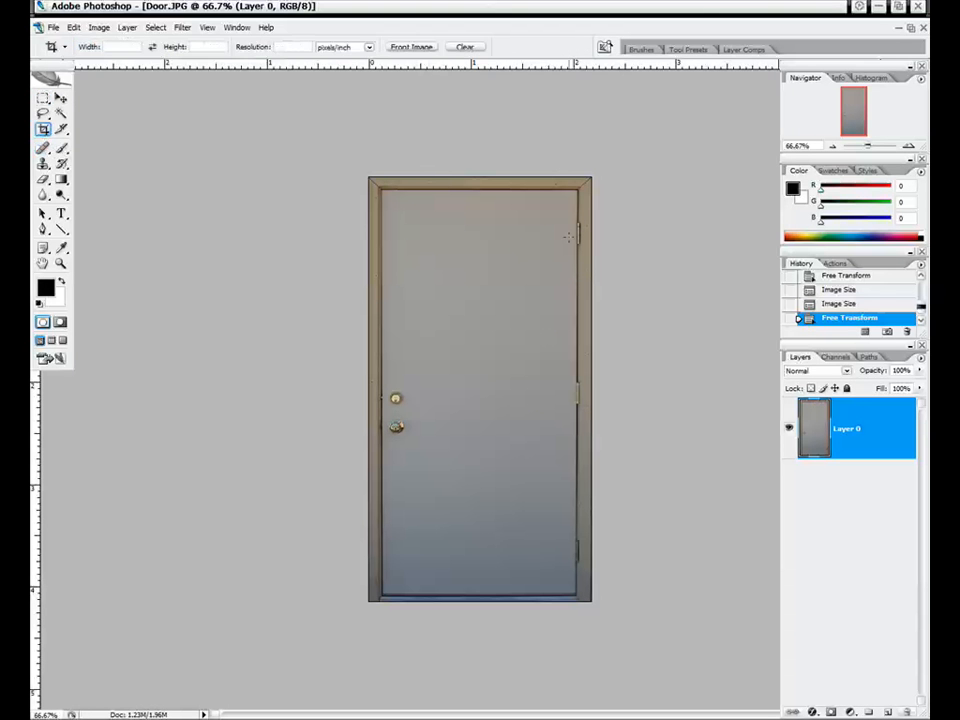
{"action": "left_click", "coordinate": [43, 97]}
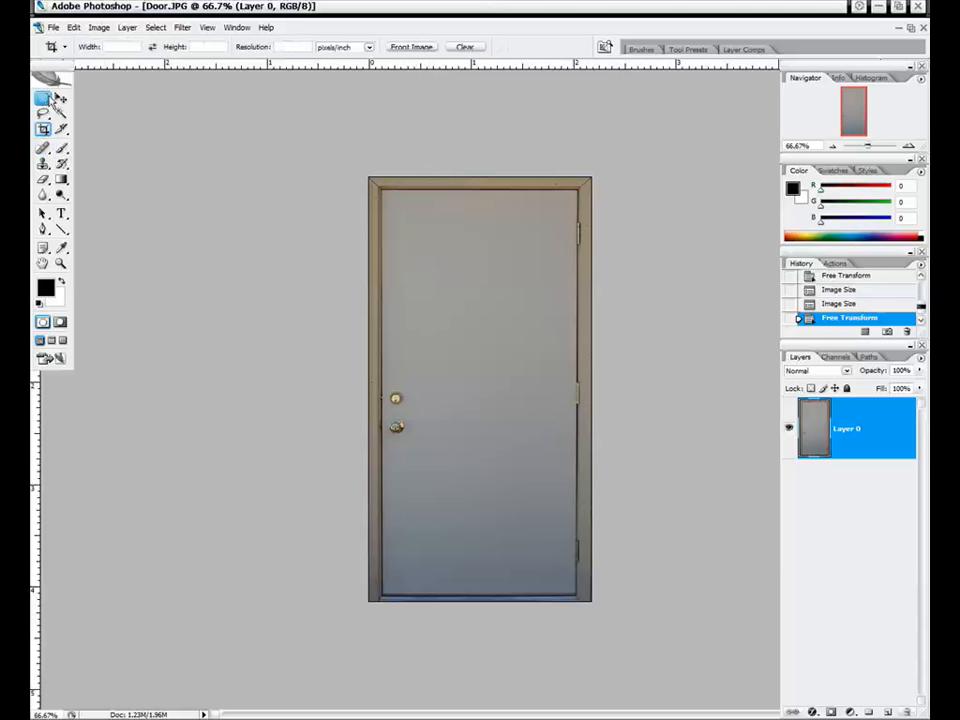
{"action": "right_click", "coordinate": [519, 313]}
{"action": "left_click", "coordinate": [560, 417]}
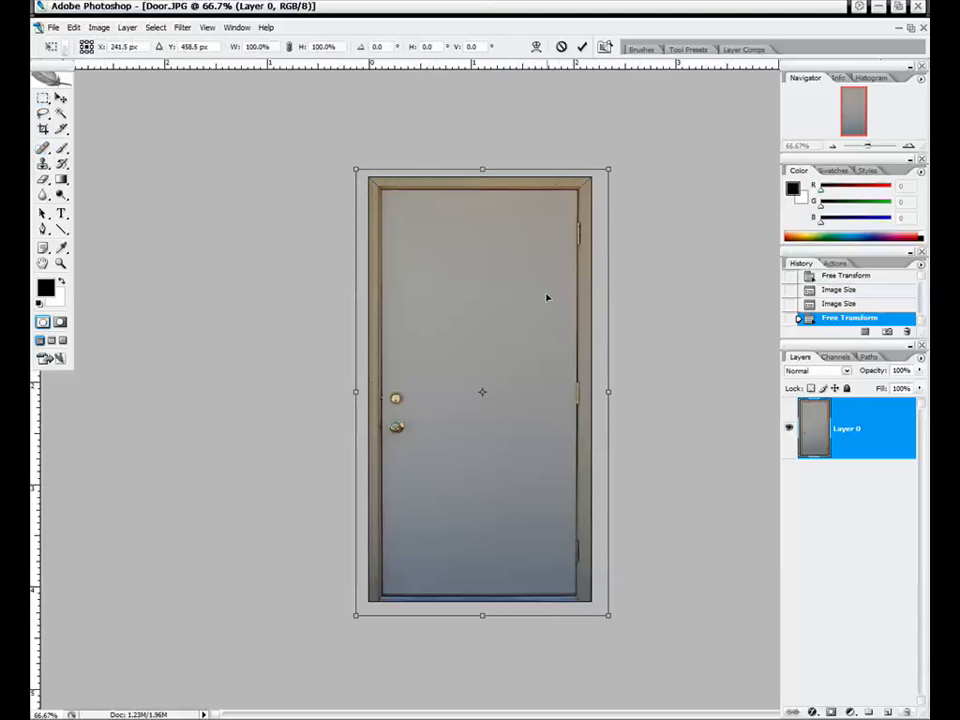
{"action": "key", "text": "Return"}
Step: Crop the image to the full canvas to remove the layer pixels extending beyond its edges
{"action": "key", "text": "m"}
{"action": "key", "text": "c"}
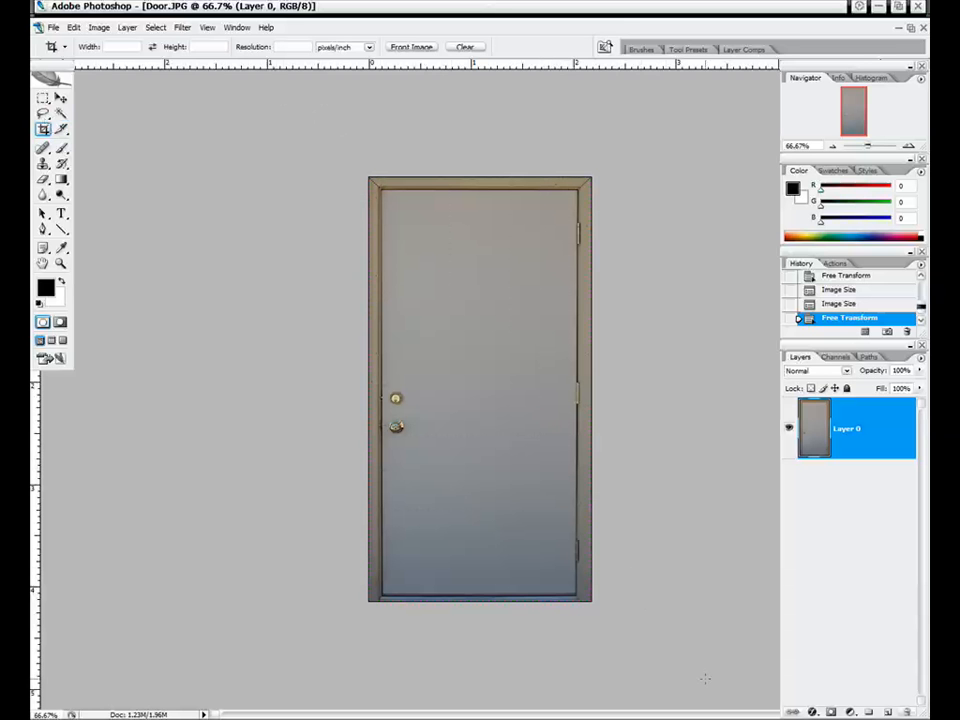
{"action": "left_click_drag", "start_coordinate": [703, 676], "coordinate": [699, 677]}
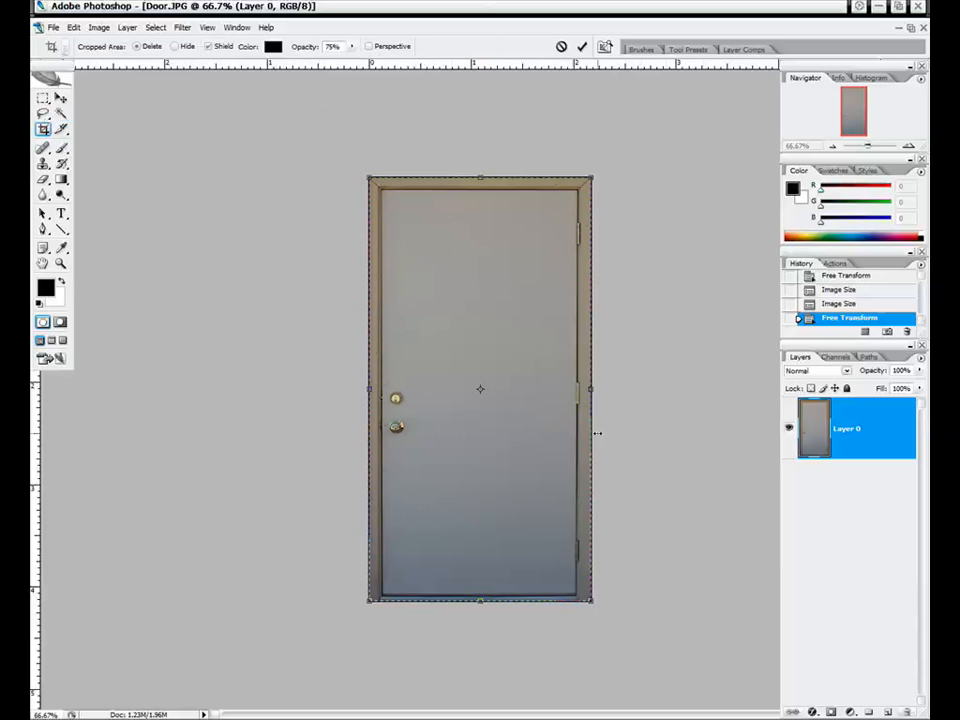
{"action": "key", "text": "Return"}
Step: Warp Layer 0 slightly along the door frame's hinge-side edge to straighten it, and apply the transform
{"action": "left_click", "coordinate": [43, 97]}
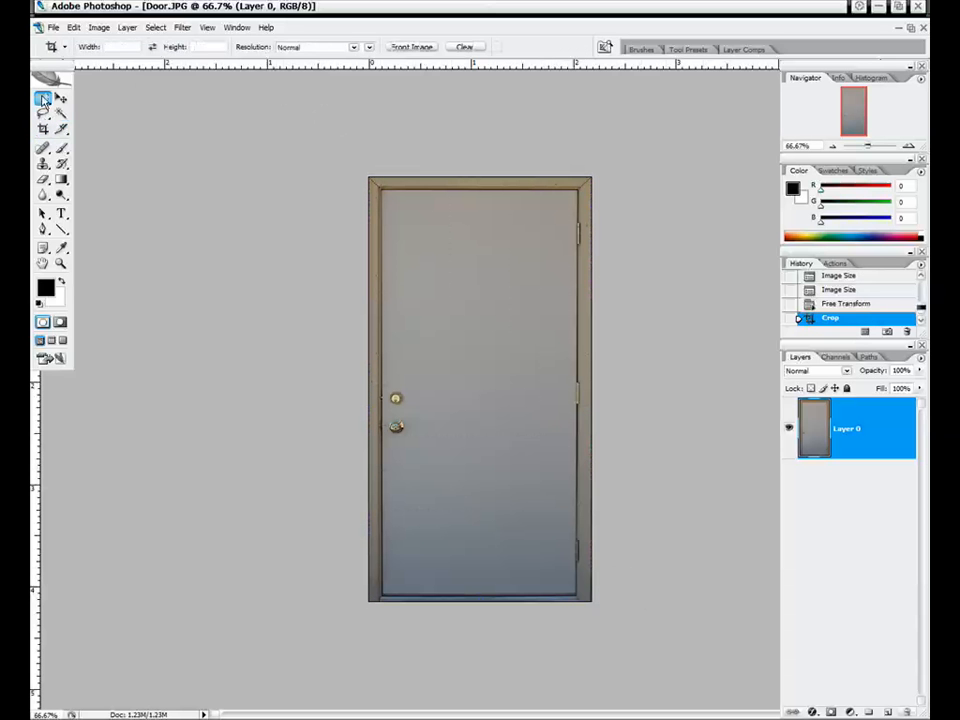
{"action": "right_click", "coordinate": [476, 315]}
{"action": "left_click", "coordinate": [527, 414]}
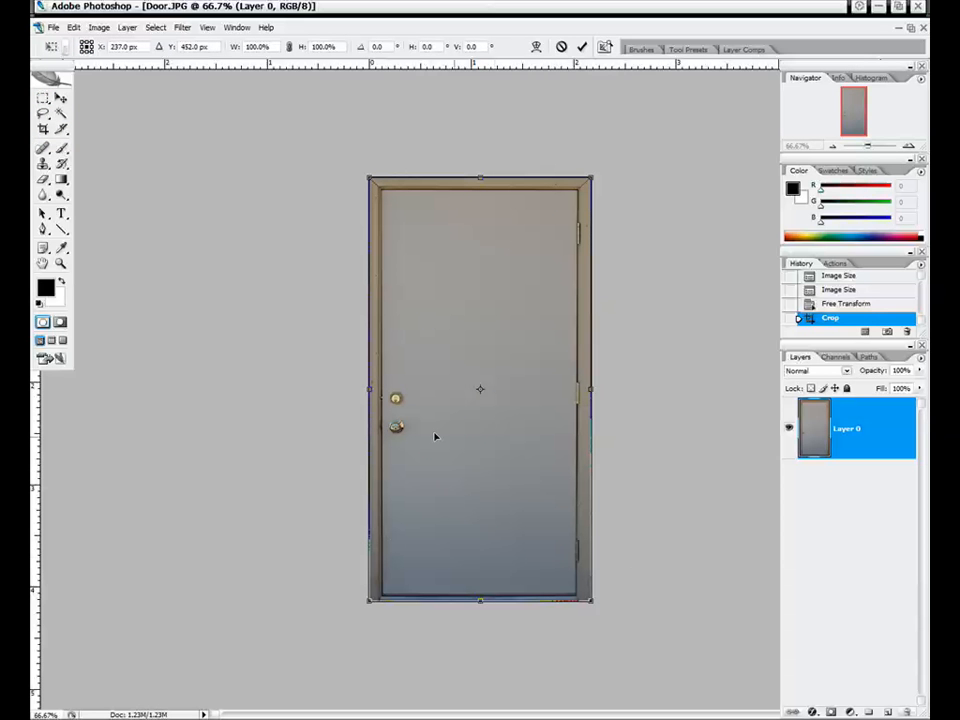
{"action": "right_click", "coordinate": [493, 317]}
{"action": "left_click", "coordinate": [538, 398]}
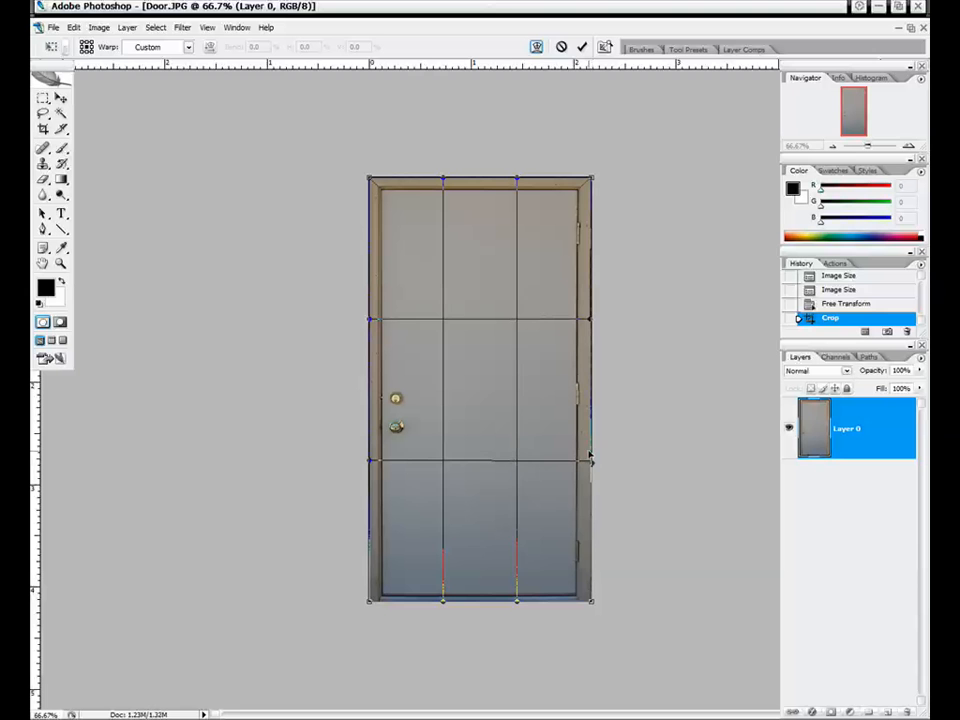
{"action": "key", "text": "Return"}
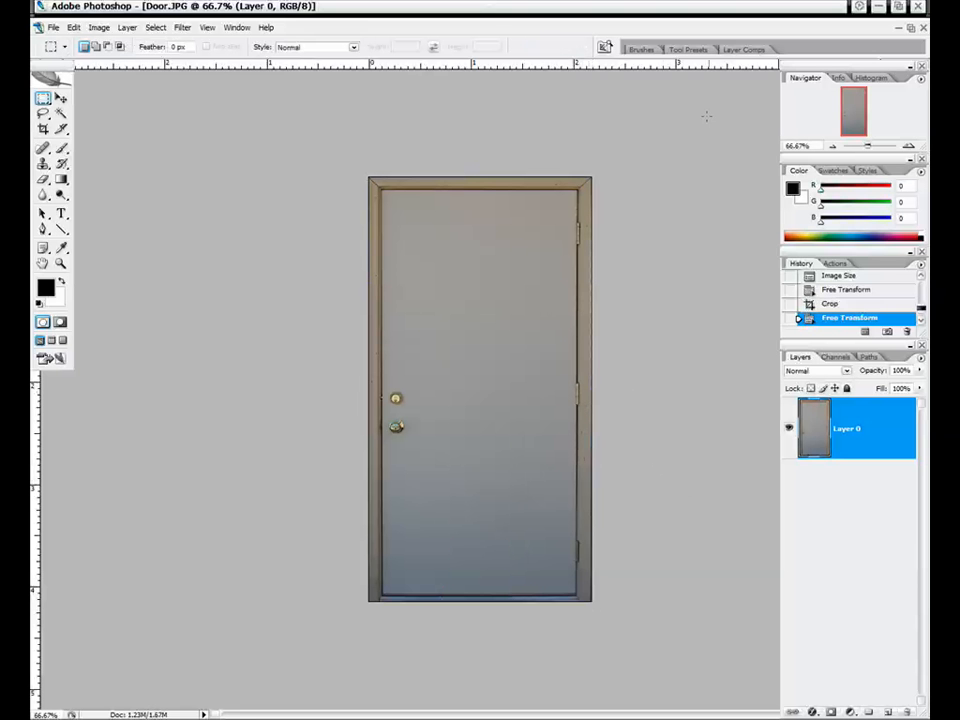
Step: Crop the image tightly to the door frame, removing the warped pixels that overhang the canvas
{"action": "left_click", "coordinate": [43, 129]}
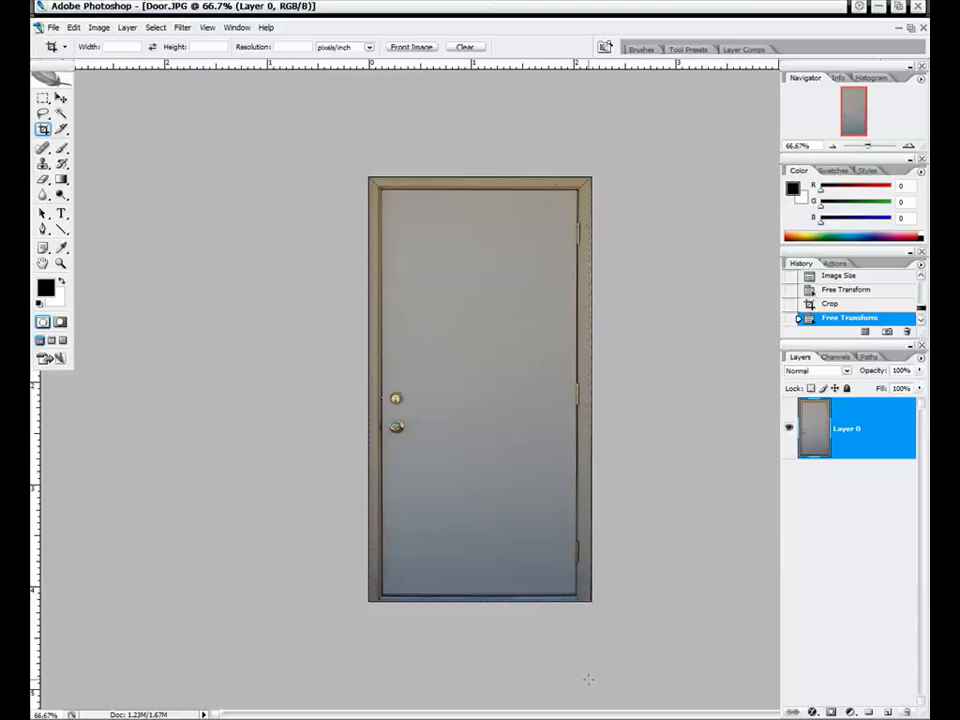
{"action": "left_click_drag", "start_coordinate": [590, 600], "coordinate": [369, 178]}
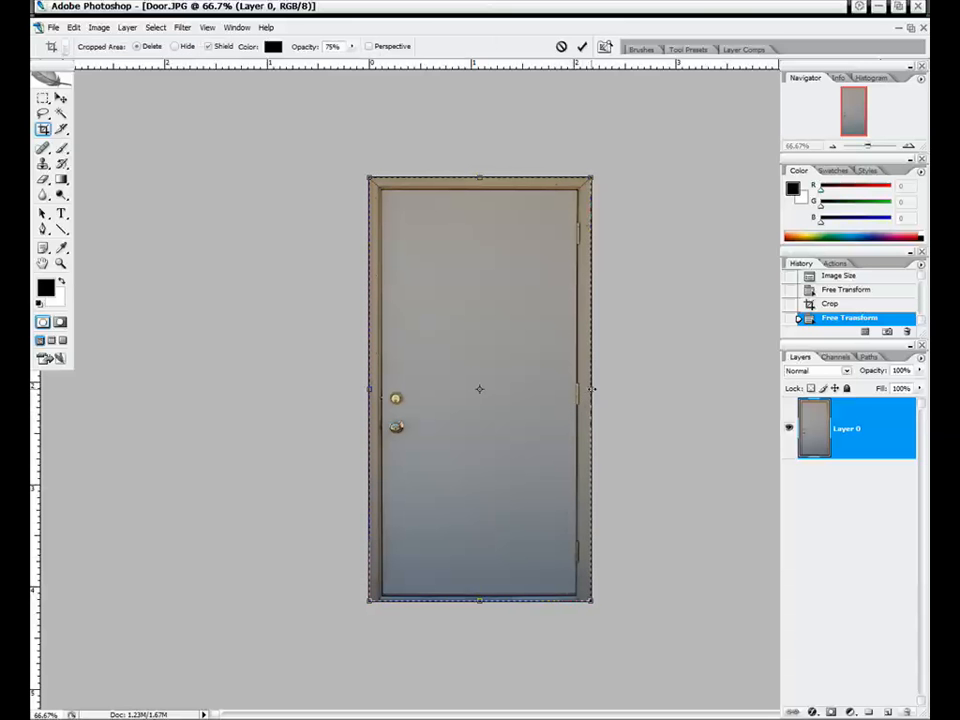
{"action": "key", "text": "Return"}
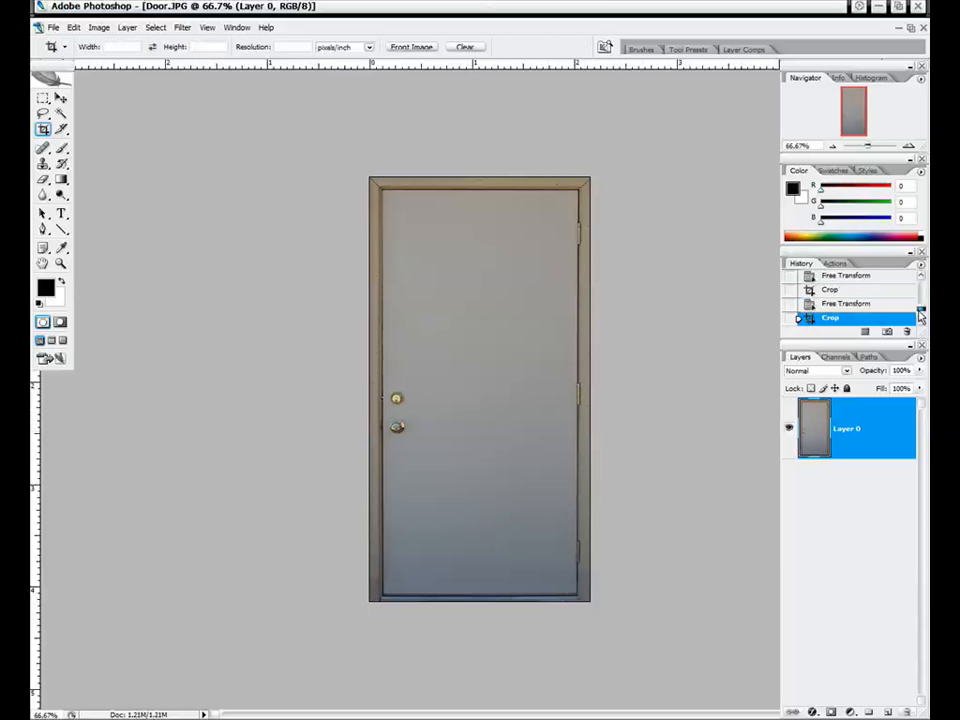
Step: Compare the door with the earlier Crop history state before Make Layer, return to the latest state, and inspect it at 100% and 66.67% zoom
{"action": "left_click_drag", "start_coordinate": [920, 312], "coordinate": [922, 299]}
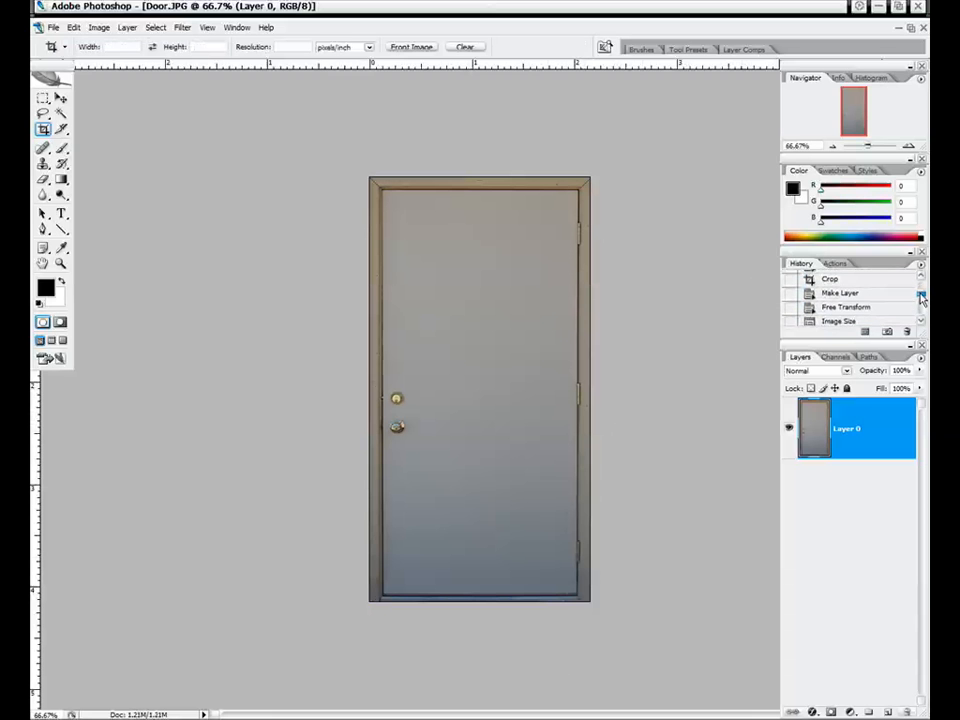
{"action": "left_click", "coordinate": [847, 283]}
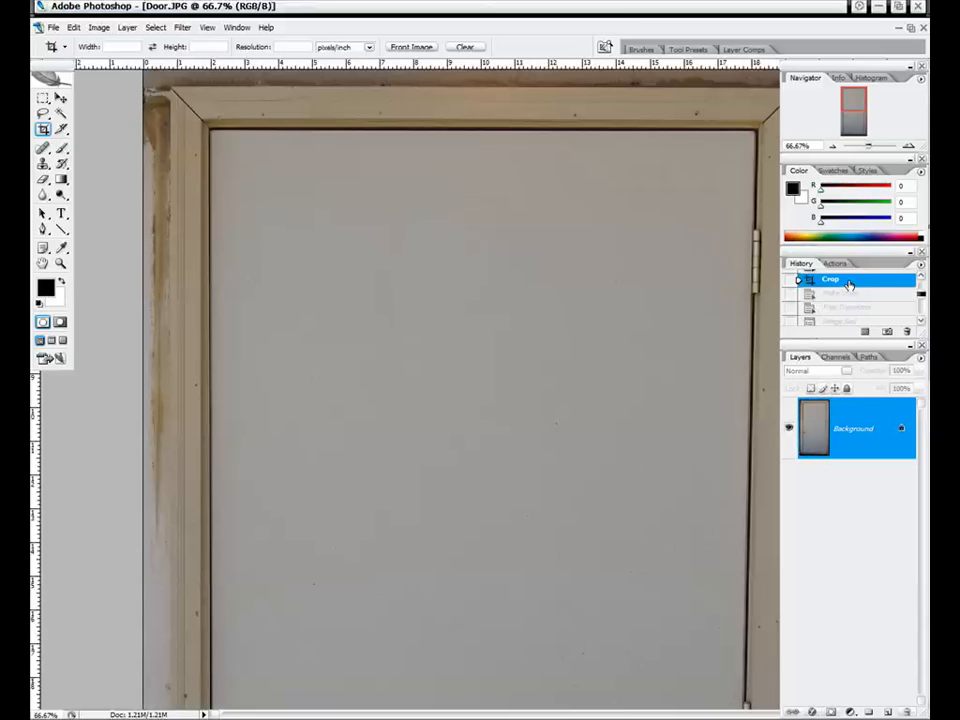
{"action": "left_click_drag", "start_coordinate": [920, 293], "coordinate": [921, 312]}
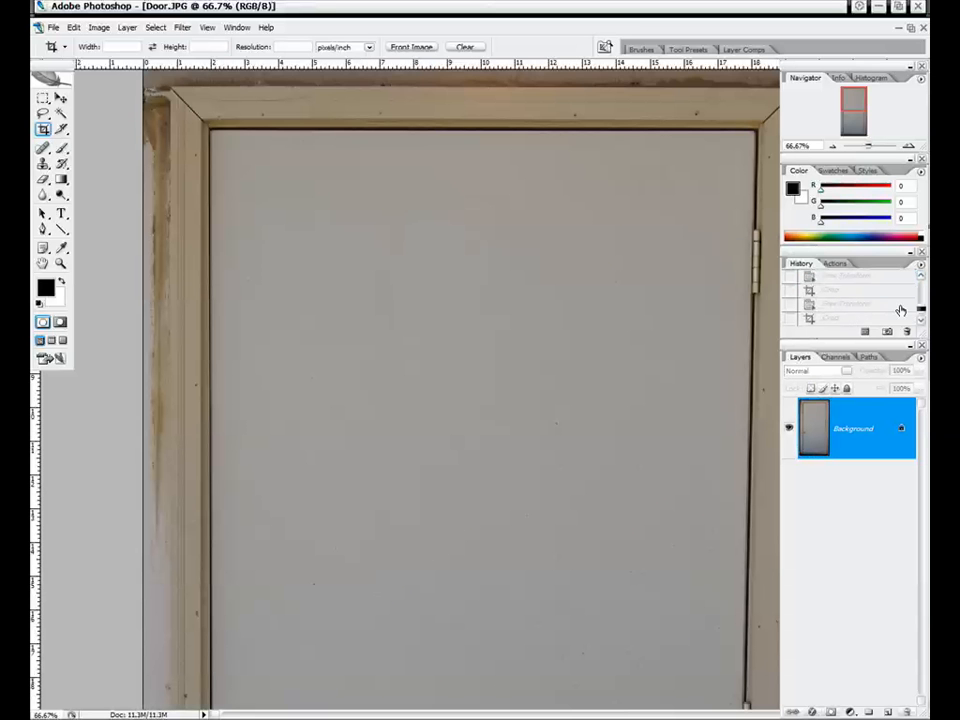
{"action": "left_click", "coordinate": [851, 319]}
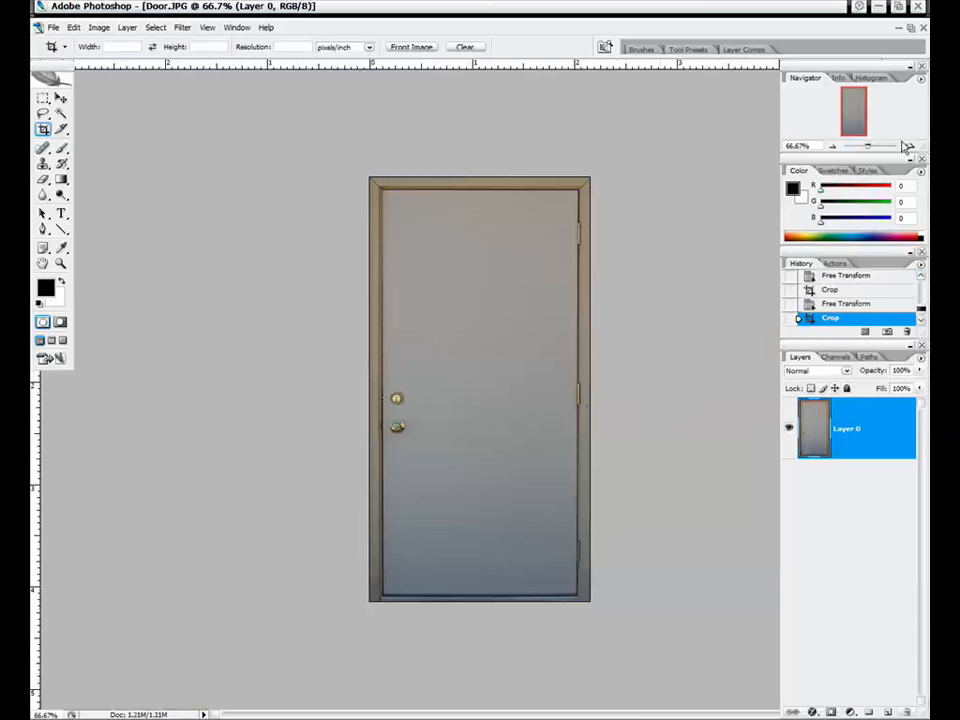
{"action": "left_click", "coordinate": [909, 147]}
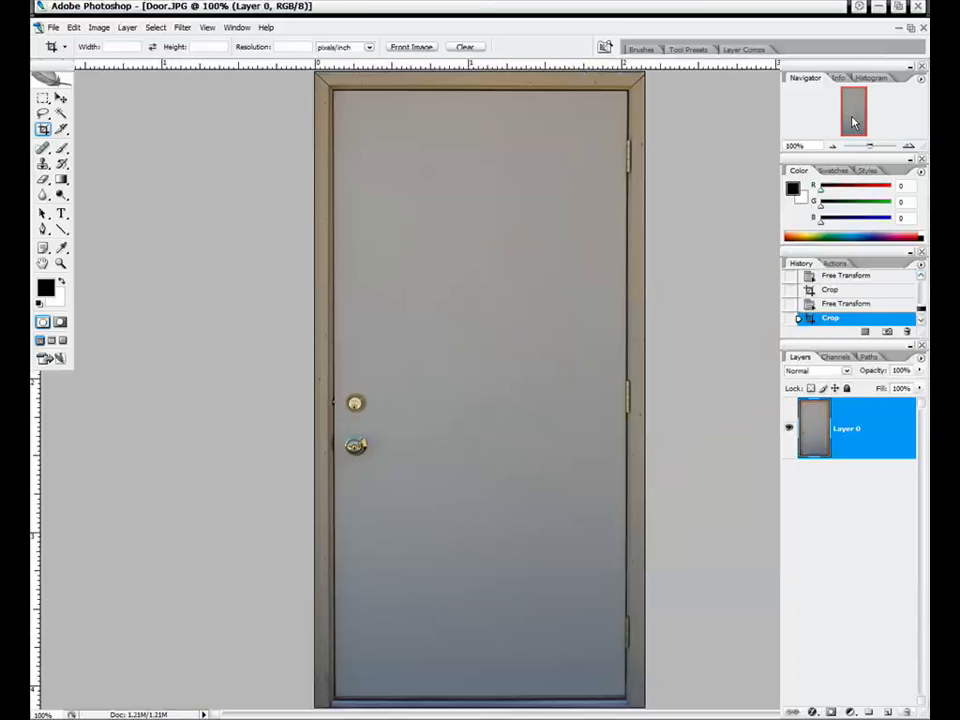
{"action": "left_click", "coordinate": [833, 147]}
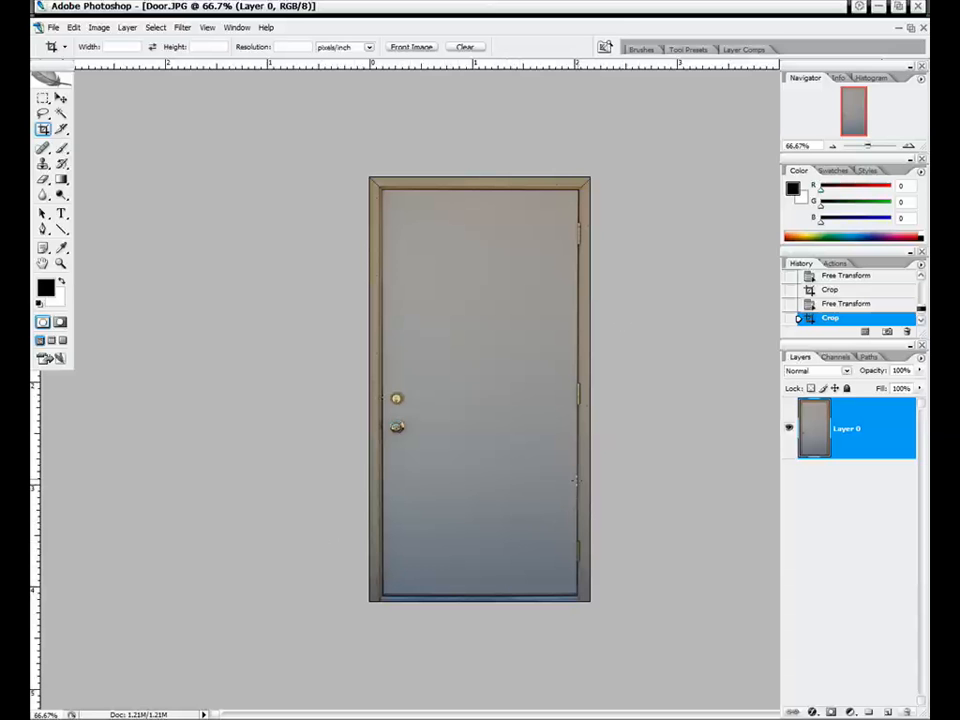
{"action": "left_click", "coordinate": [908, 146]}
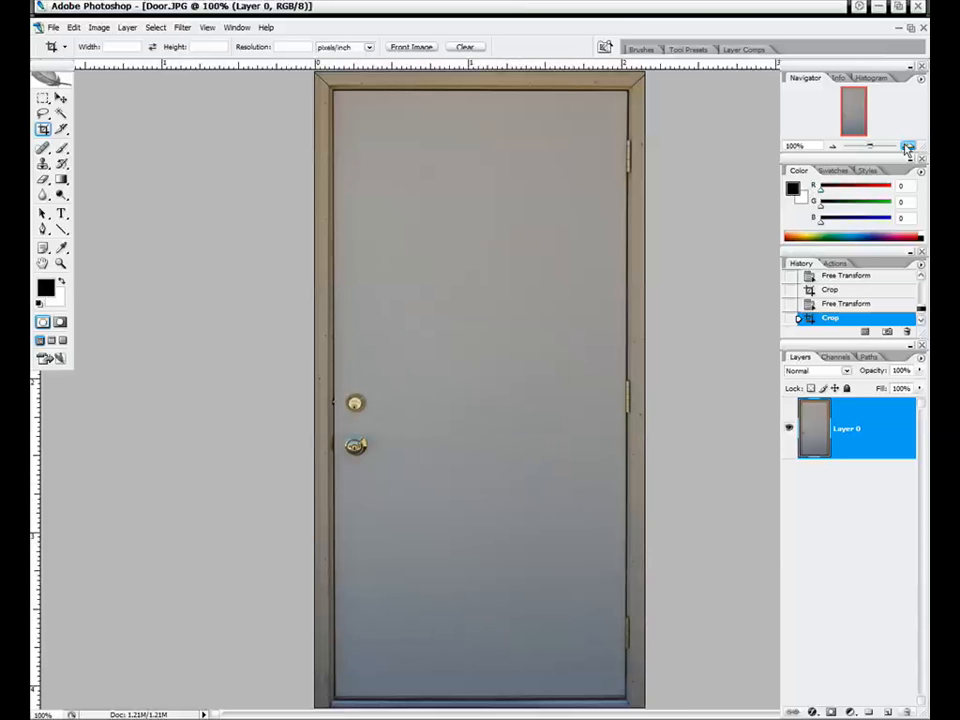
{"action": "left_click", "coordinate": [831, 146]}
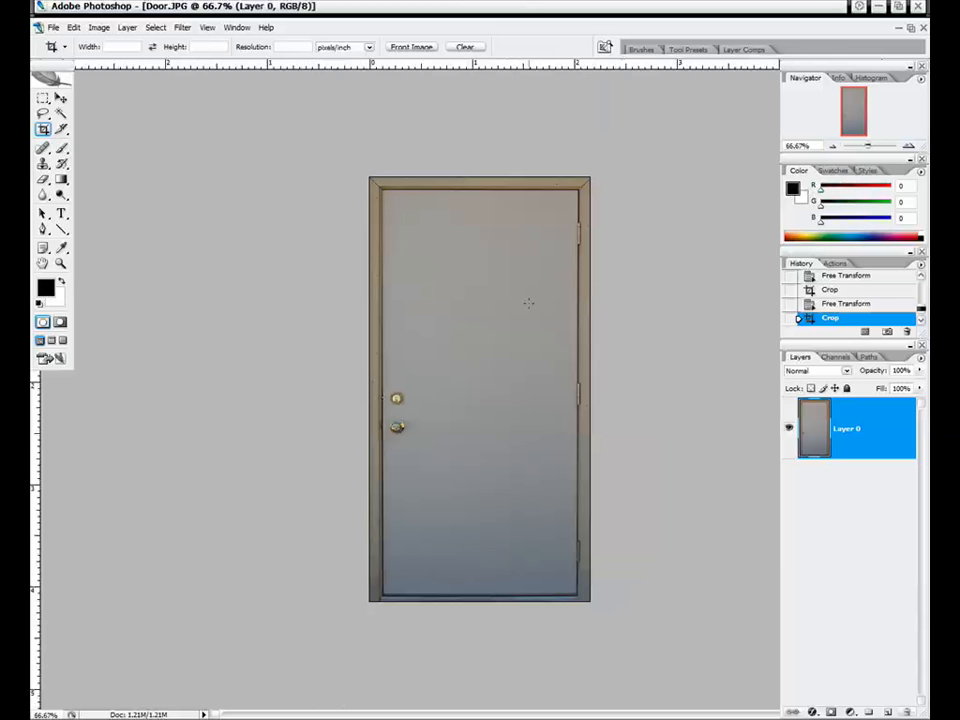
Step: Brighten the door with Levels on the RGB channel, using input levels of about 6, 1.17 and 229
{"action": "key", "text": "ctrl+l"}
{"action": "left_click_drag", "start_coordinate": [270, 178], "coordinate": [301, 160]}
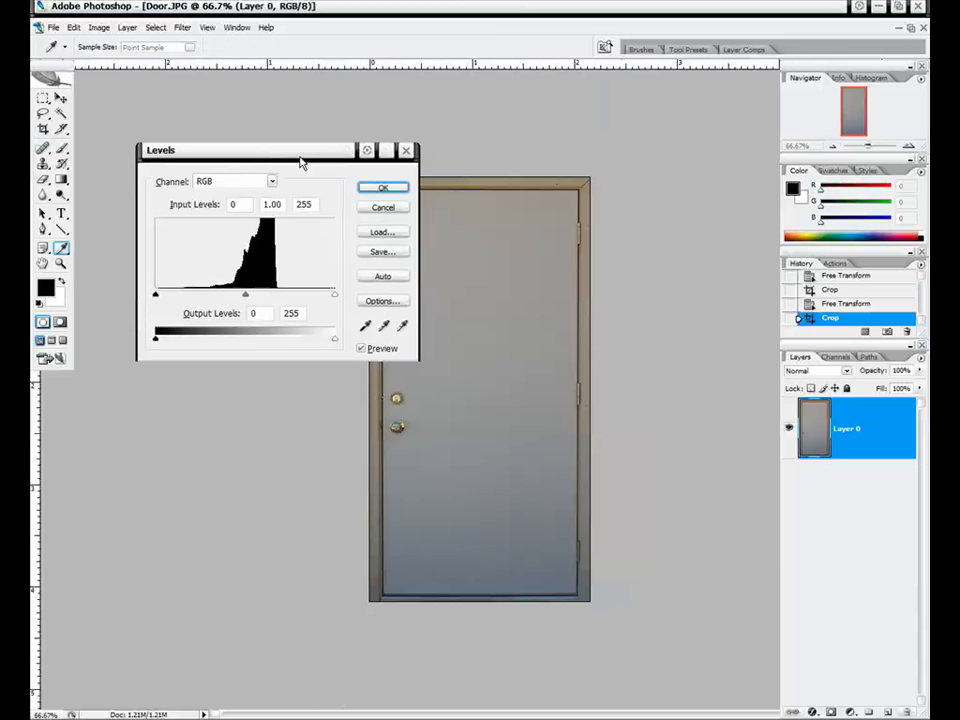
{"action": "left_click_drag", "start_coordinate": [335, 294], "coordinate": [324, 294]}
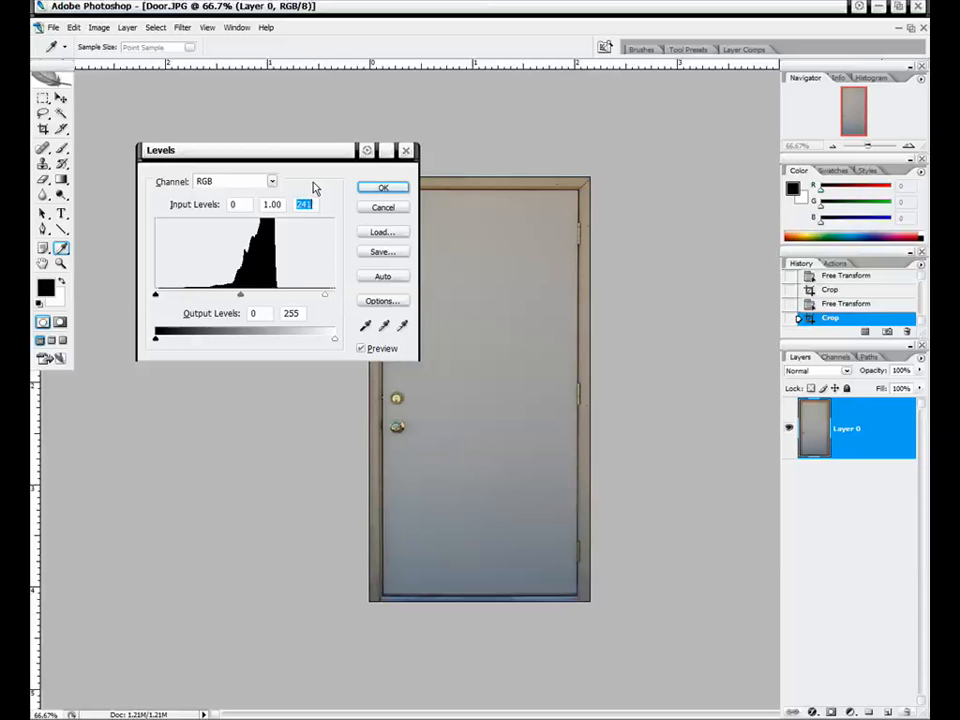
{"action": "left_click_drag", "start_coordinate": [309, 156], "coordinate": [267, 108]}
{"action": "left_click_drag", "start_coordinate": [284, 249], "coordinate": [274, 249]}
{"action": "left_click_drag", "start_coordinate": [195, 246], "coordinate": [190, 249]}
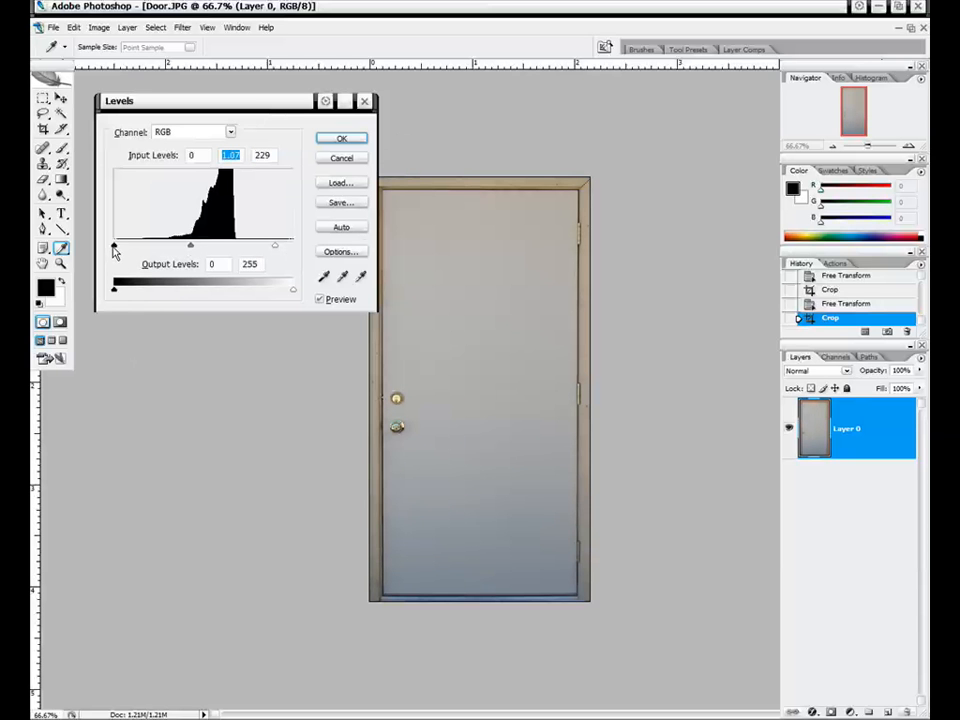
{"action": "left_click_drag", "start_coordinate": [115, 252], "coordinate": [118, 247]}
{"action": "left_click_drag", "start_coordinate": [189, 249], "coordinate": [189, 251]}
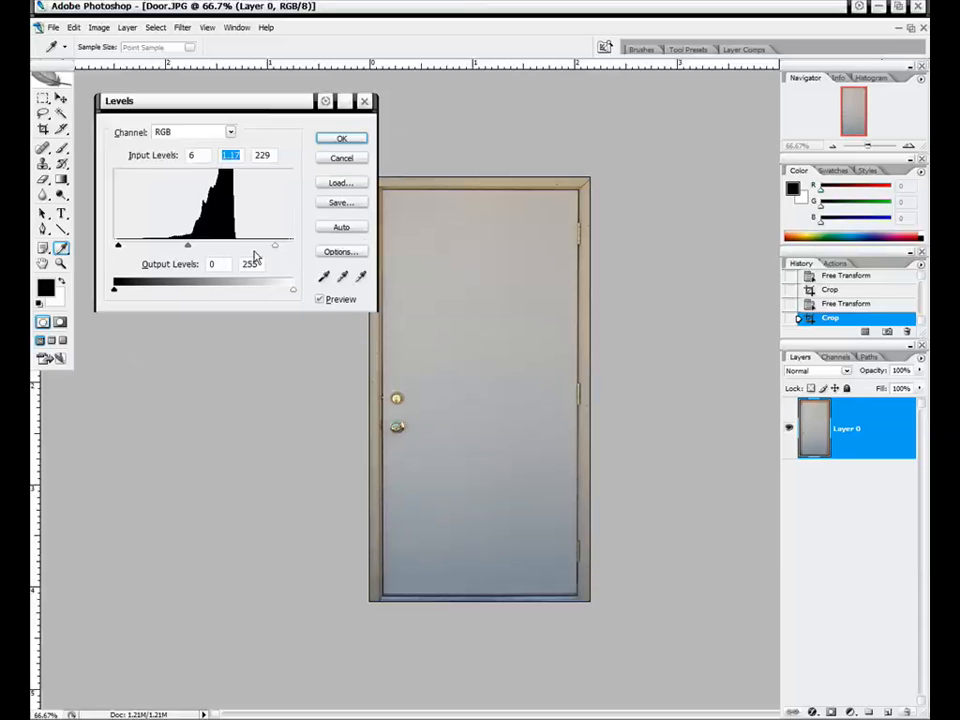
{"action": "left_click_drag", "start_coordinate": [270, 251], "coordinate": [274, 251]}
{"action": "left_click_drag", "start_coordinate": [185, 249], "coordinate": [188, 250]}
{"action": "left_click", "coordinate": [343, 142]}
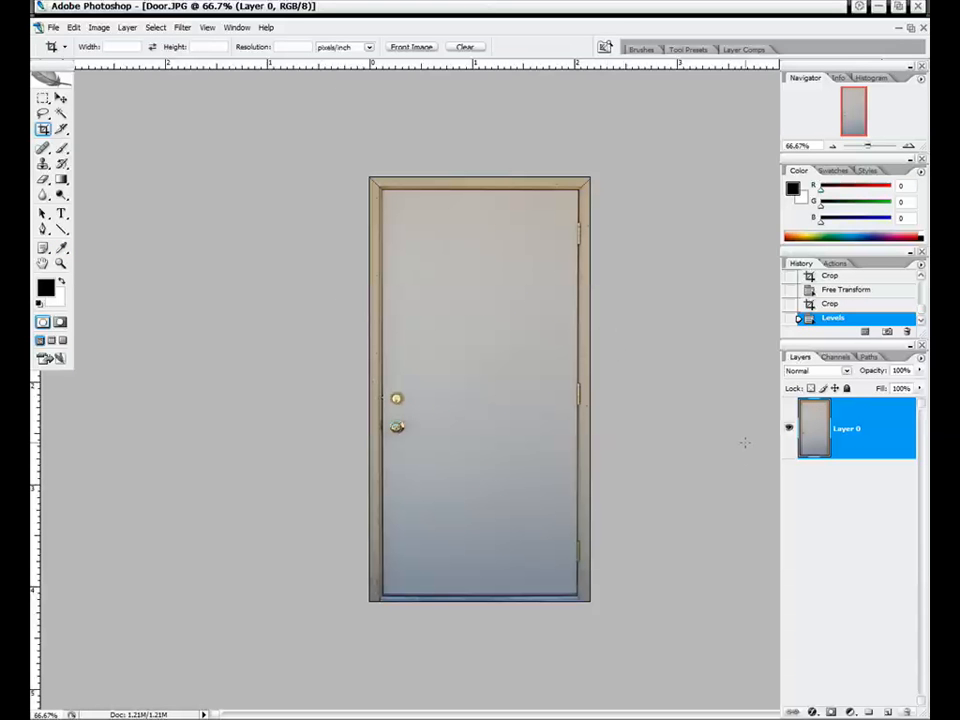
Step: Inspect the brightened door at 66.67% and 100% zoom, and its lock and knob at 400%
{"action": "left_click", "coordinate": [908, 147]}
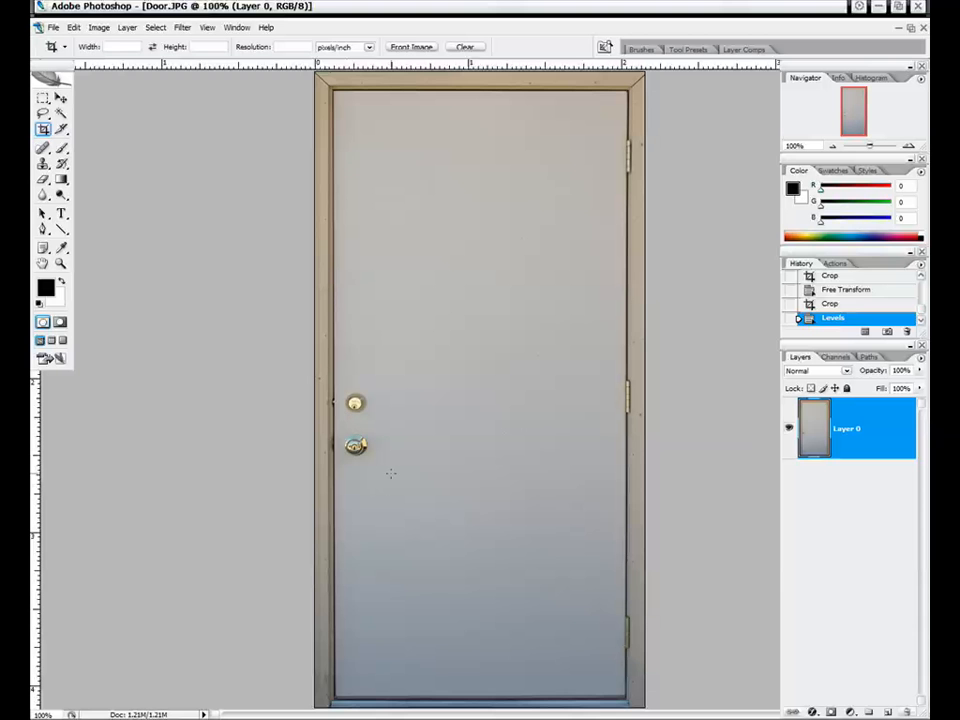
{"action": "left_click", "coordinate": [831, 146]}
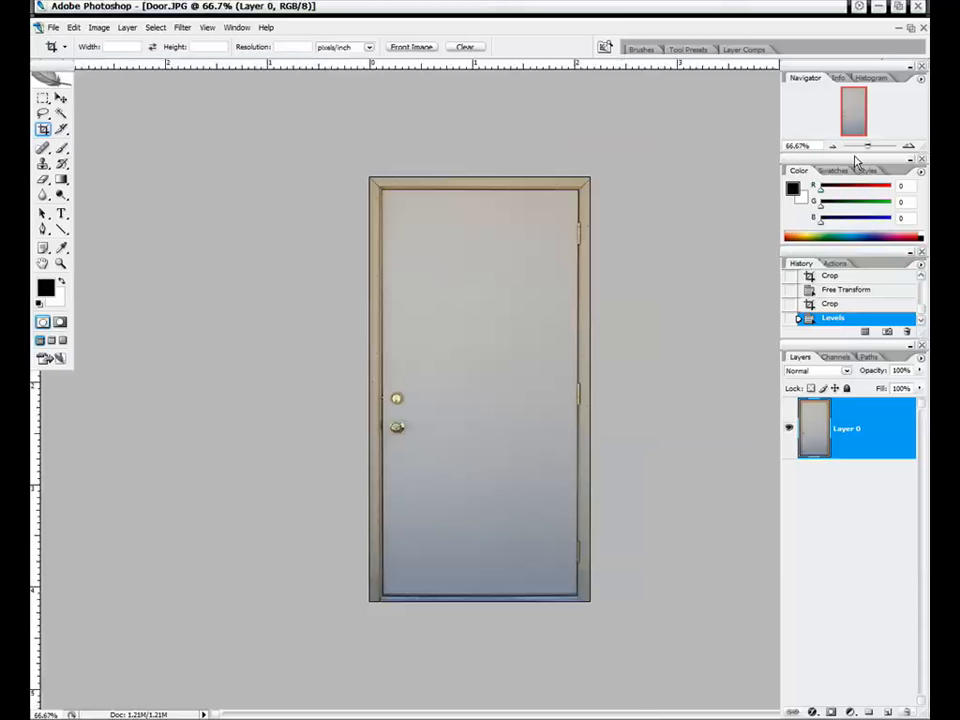
{"action": "left_click", "coordinate": [908, 146]}
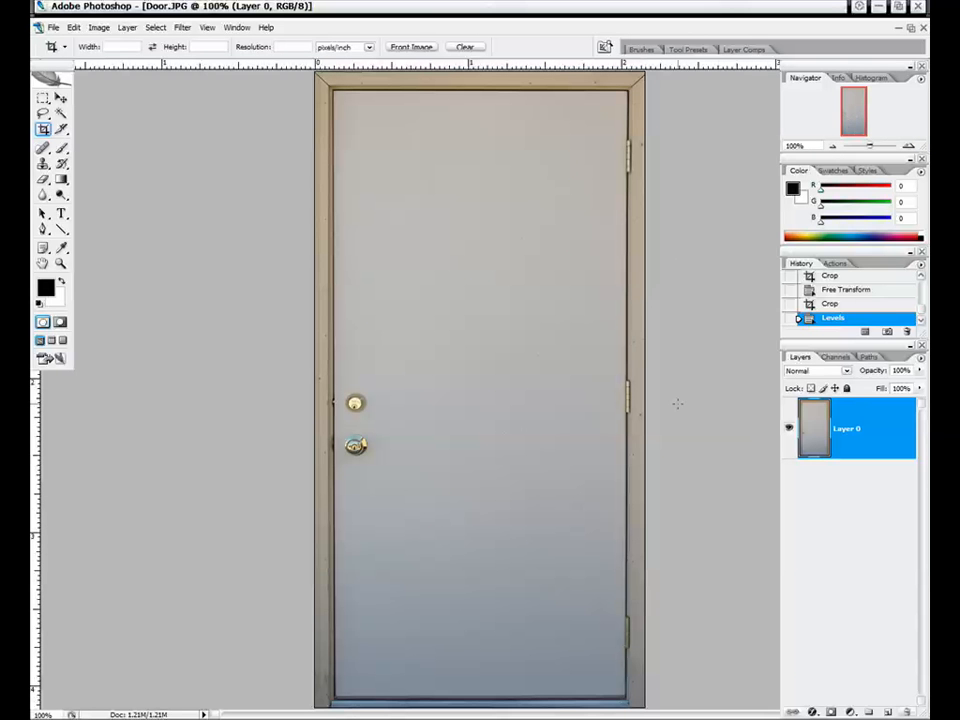
{"action": "left_click", "coordinate": [907, 146]}
{"action": "left_click", "coordinate": [907, 146]}
{"action": "left_click", "coordinate": [907, 146]}
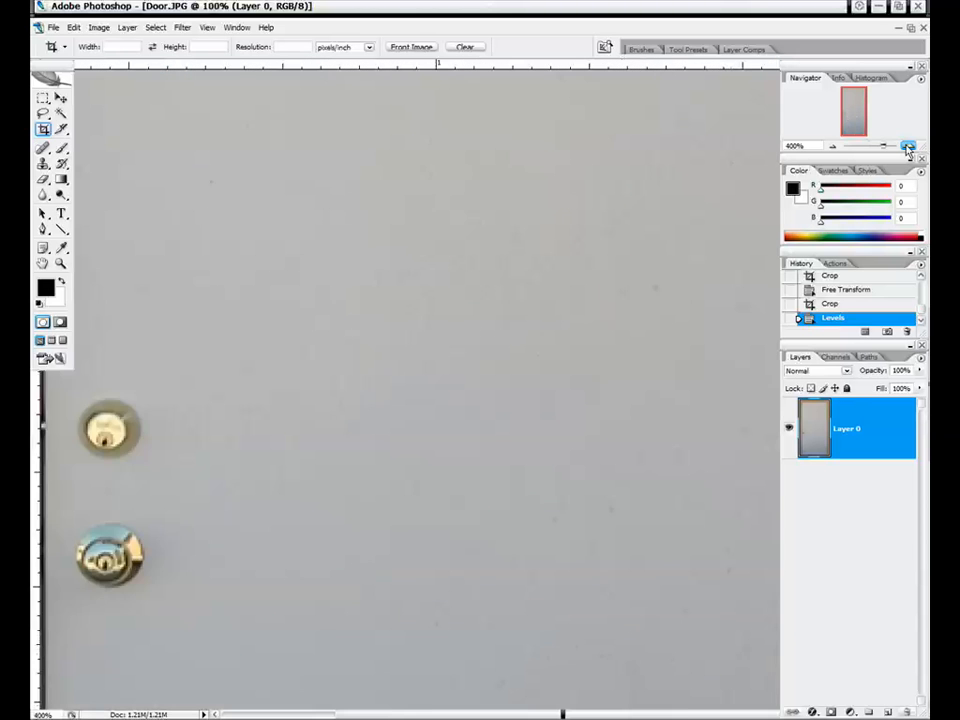
{"action": "mouse_move", "coordinate": [853, 112]}
{"action": "left_mouse_down"}
{"action": "mouse_move", "coordinate": [843, 118]}
{"action": "mouse_move", "coordinate": [845, 110]}
{"action": "mouse_move", "coordinate": [849, 118]}
{"action": "left_mouse_up"}
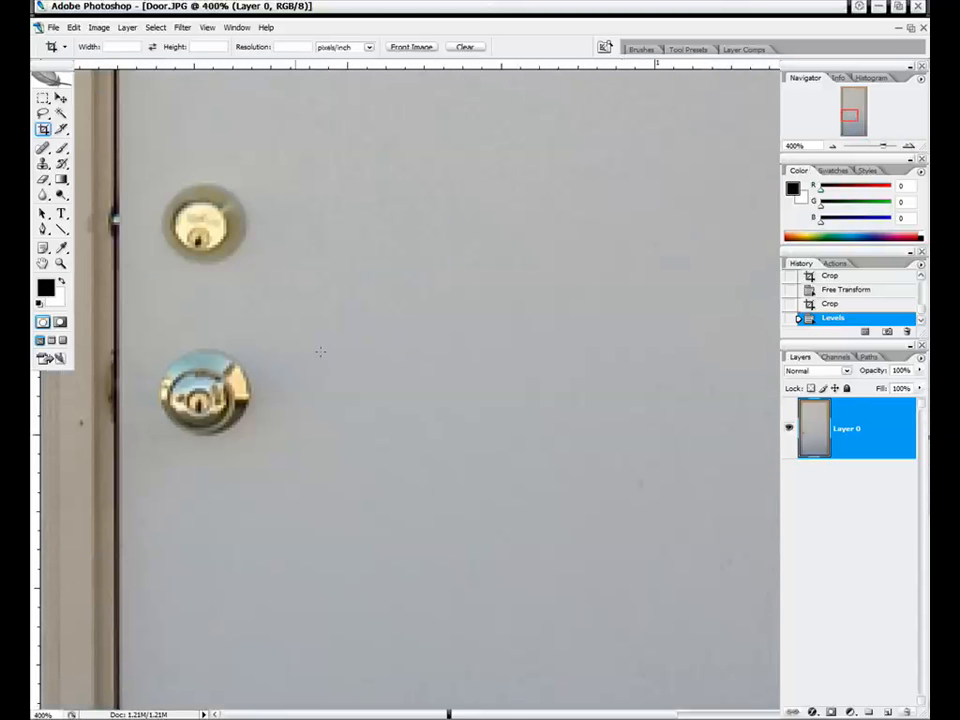
{"action": "left_click", "coordinate": [833, 147]}
{"action": "left_click", "coordinate": [833, 147]}
{"action": "left_click", "coordinate": [833, 147]}
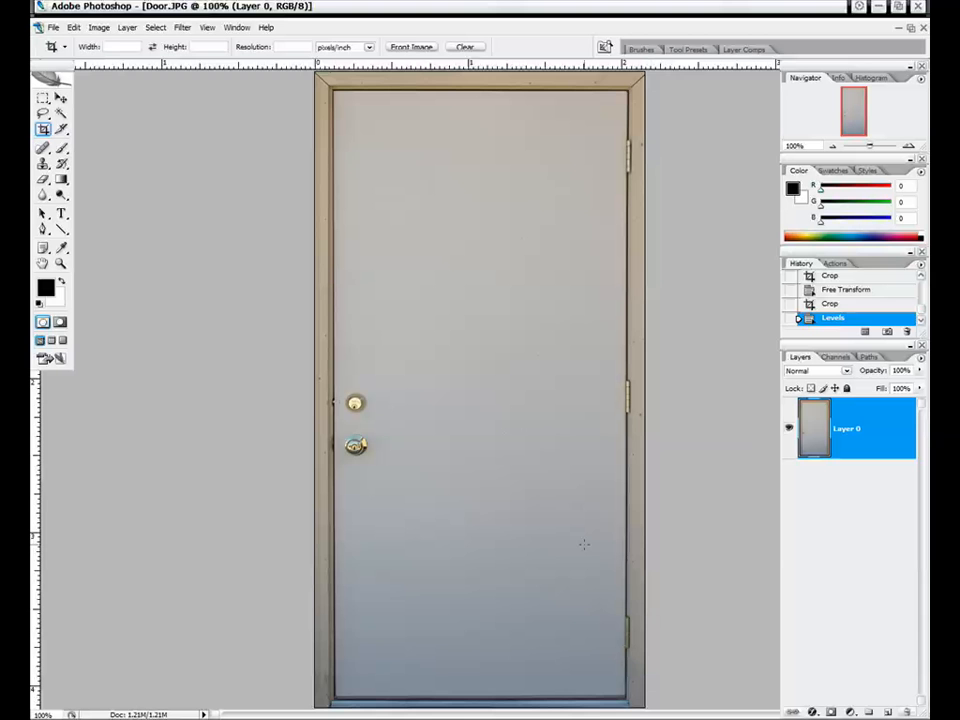
{"action": "left_click", "coordinate": [832, 147]}
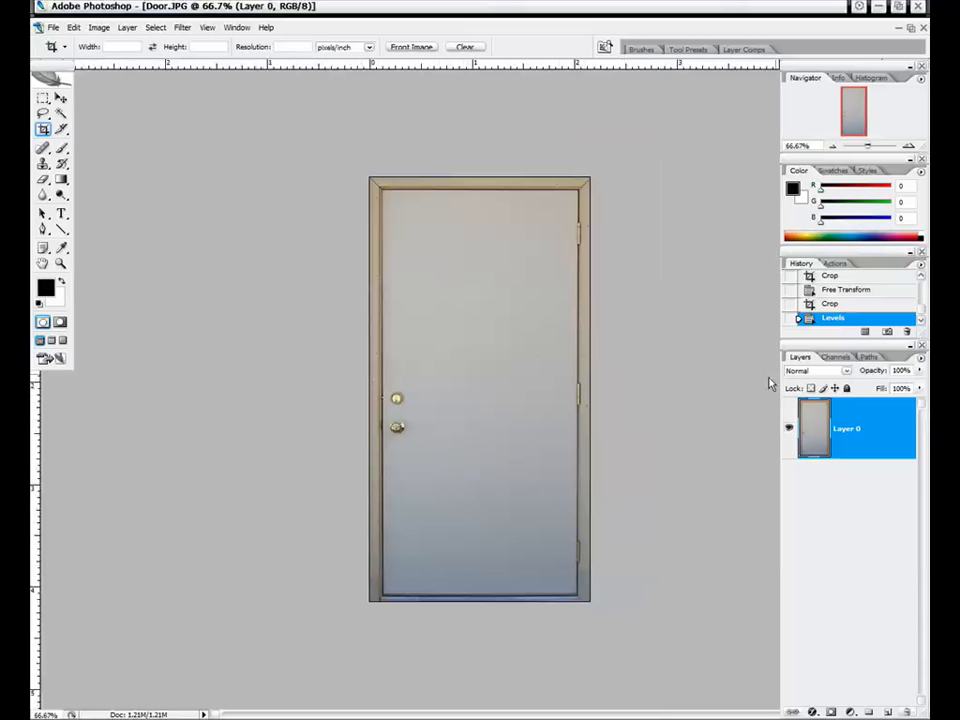
Step: Compare the door's individual Red, Green and Blue channels with one another and return to the RGB composite
{"action": "left_click", "coordinate": [835, 357]}
{"action": "left_click", "coordinate": [857, 514]}
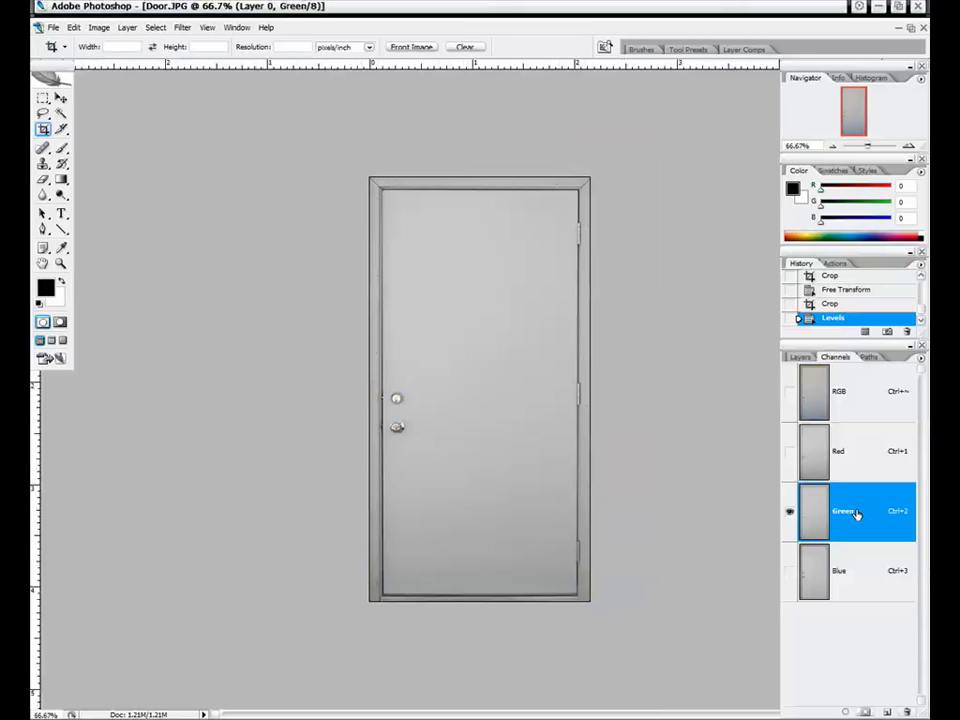
{"action": "left_click", "coordinate": [859, 441]}
{"action": "left_click", "coordinate": [857, 415]}
{"action": "left_click", "coordinate": [855, 448]}
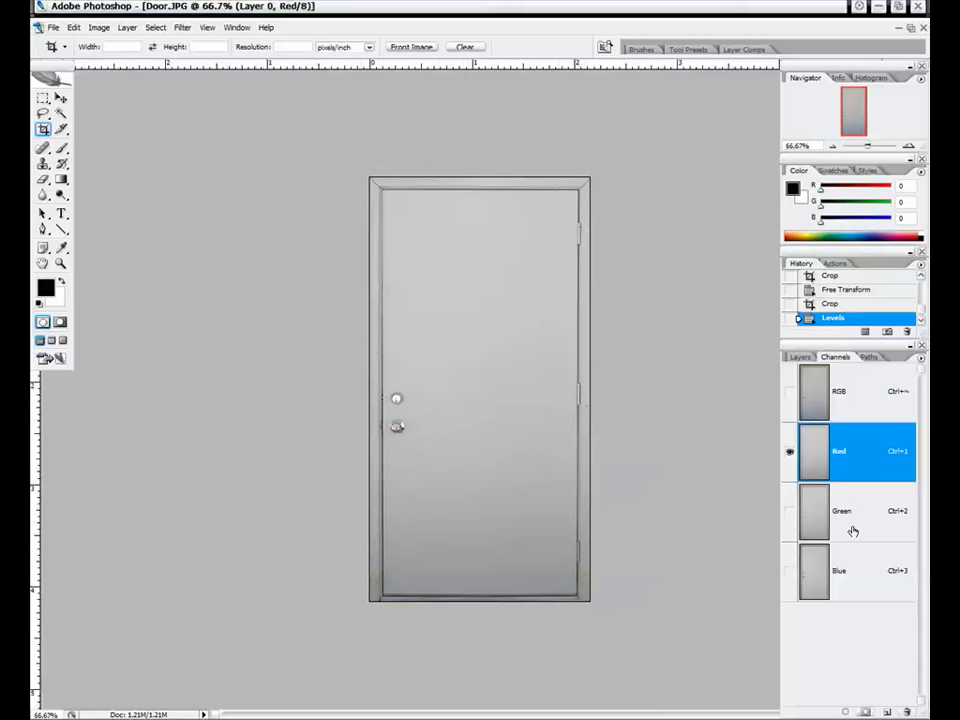
{"action": "left_click", "coordinate": [851, 528]}
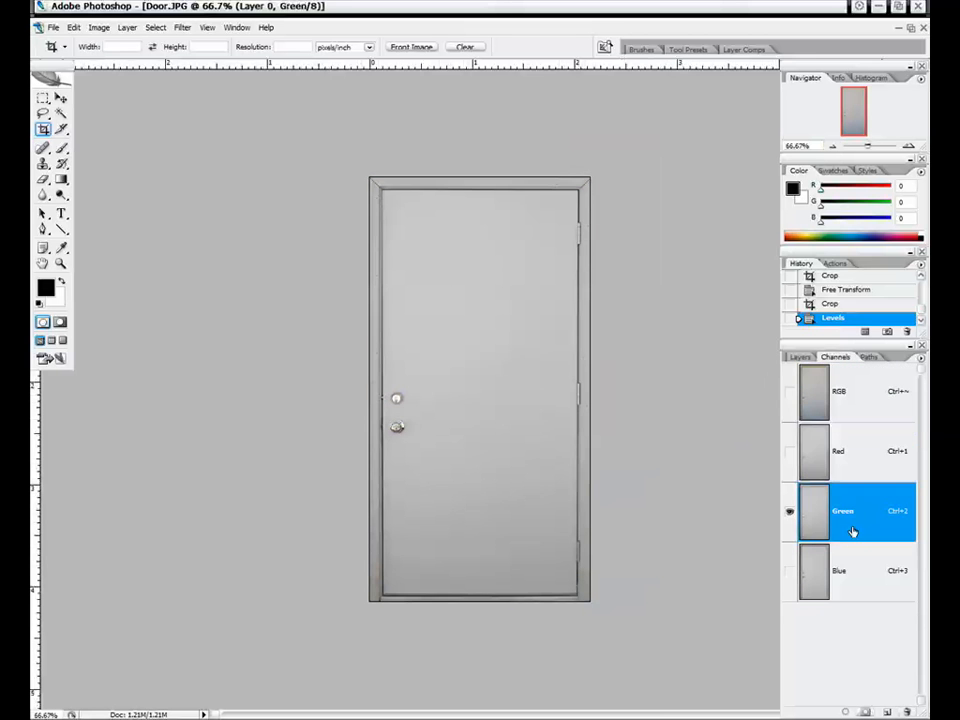
{"action": "left_click", "coordinate": [870, 464]}
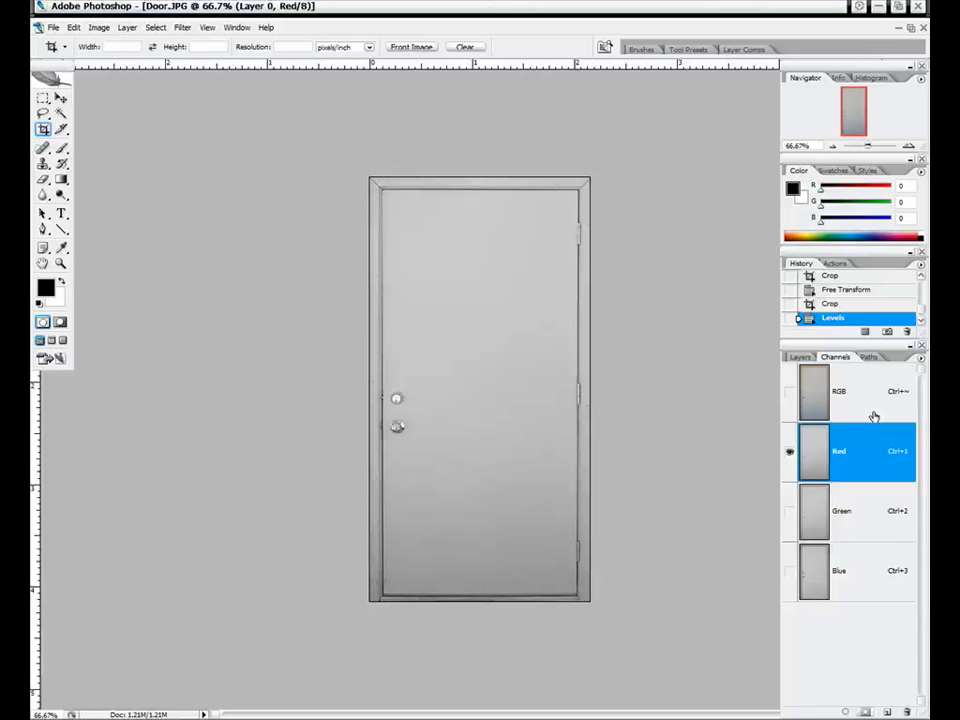
{"action": "left_click", "coordinate": [874, 413]}
{"action": "left_click", "coordinate": [862, 536]}
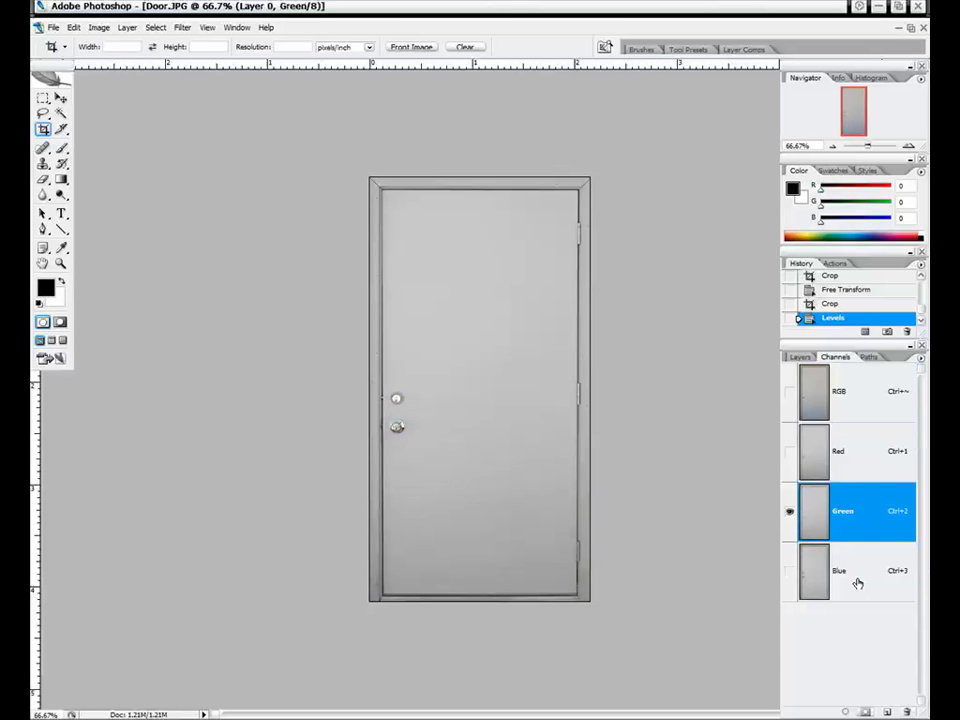
{"action": "left_click", "coordinate": [858, 576]}
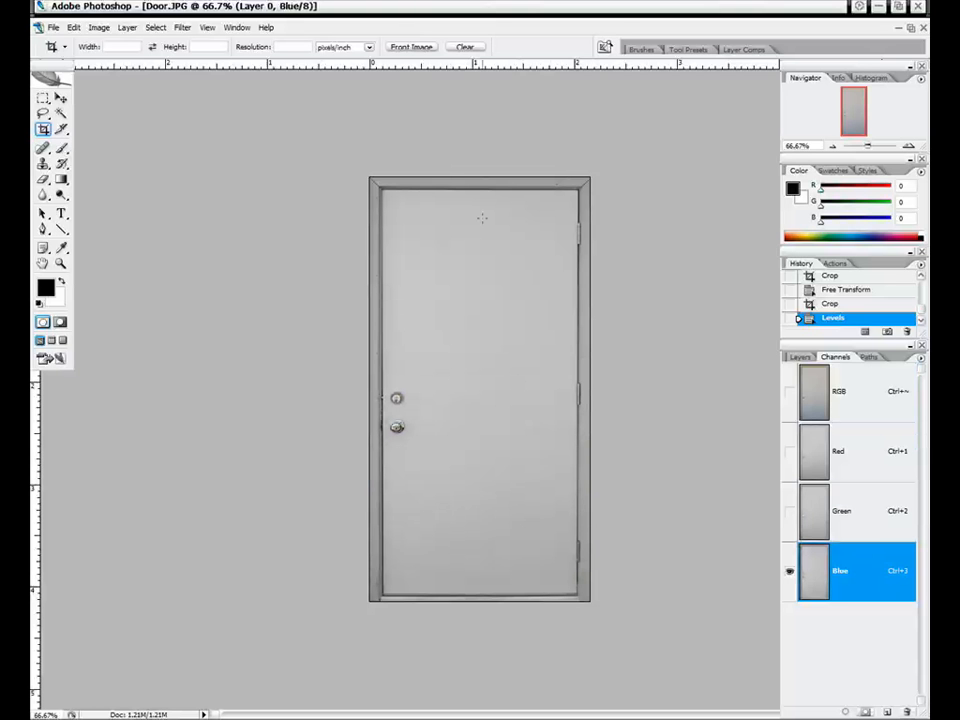
{"action": "left_click", "coordinate": [872, 510]}
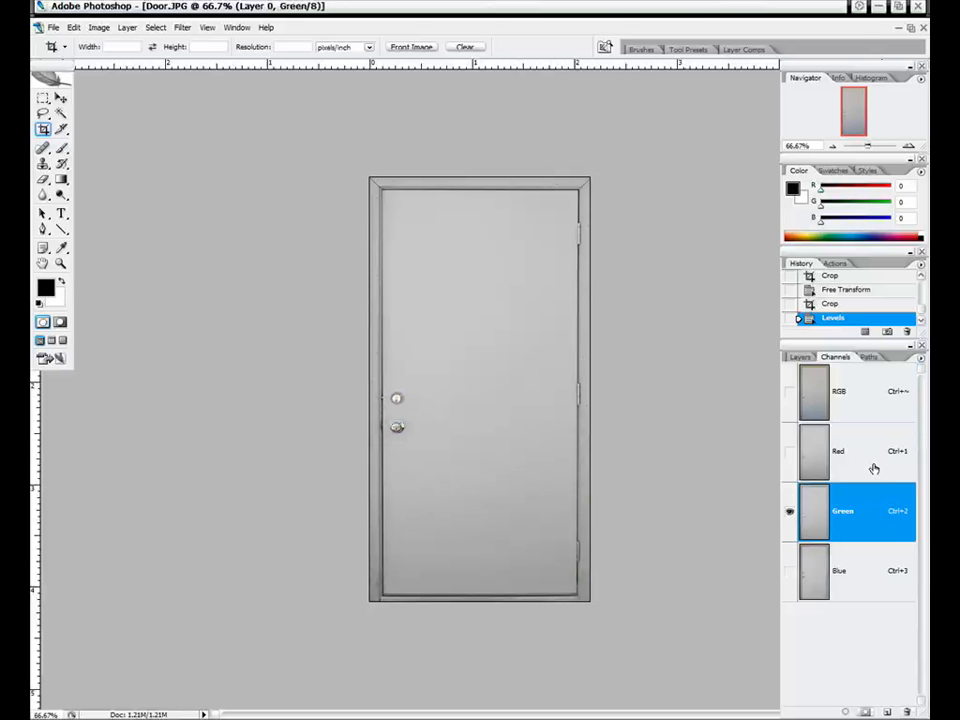
{"action": "left_click", "coordinate": [874, 445]}
{"action": "left_click", "coordinate": [895, 525]}
{"action": "left_click", "coordinate": [896, 568]}
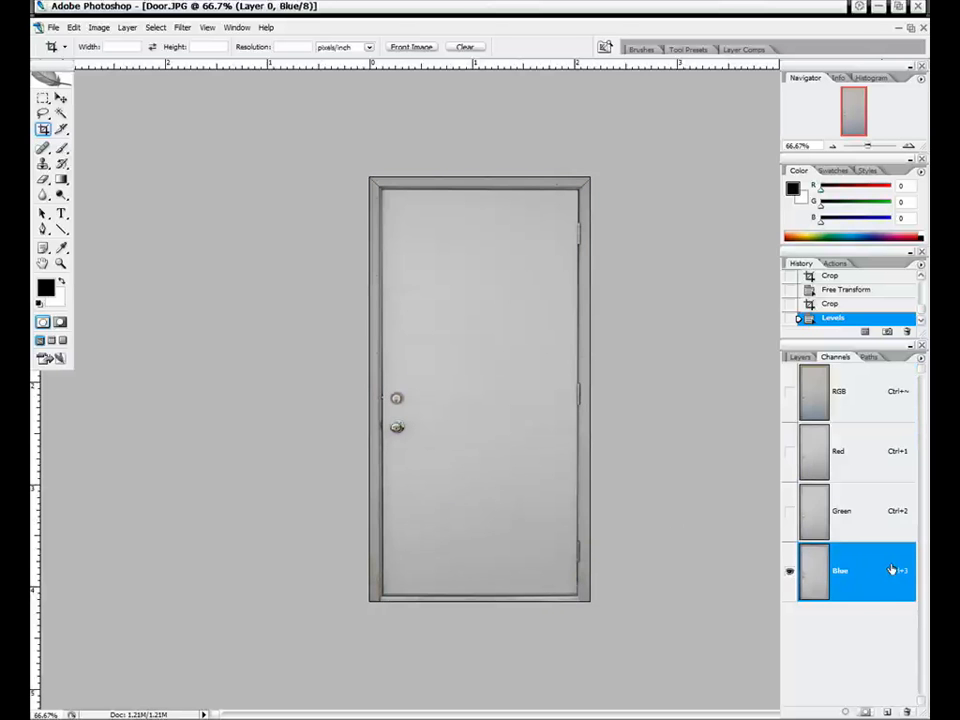
{"action": "left_click", "coordinate": [884, 392]}
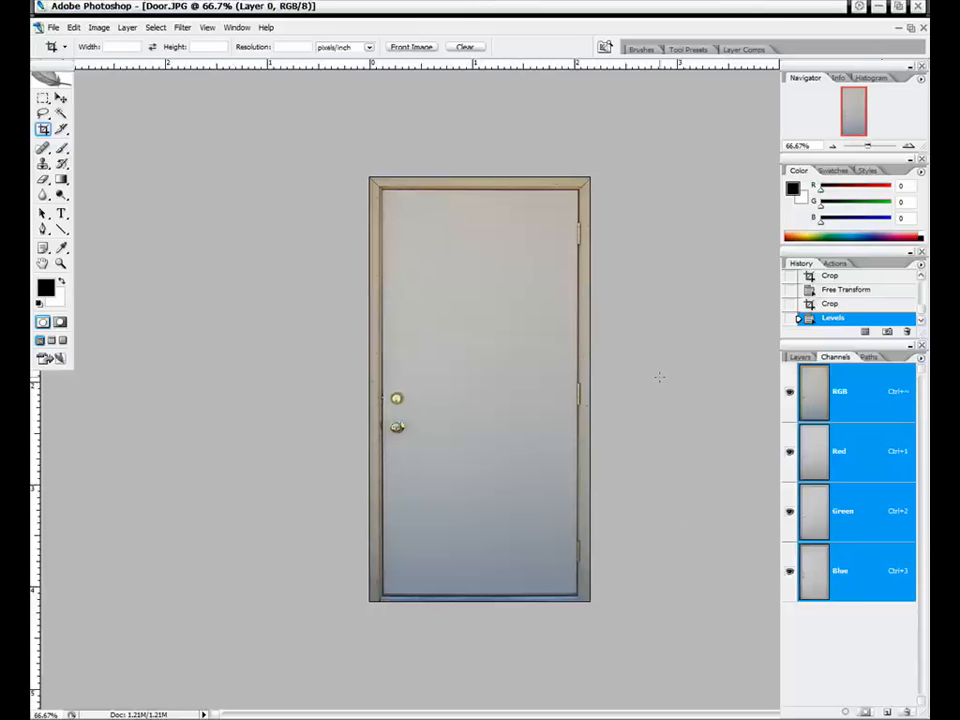
Step: Select the lower part of the door across the full canvas width, from just below the upper lock to the bottom edge
{"action": "left_click", "coordinate": [43, 98]}
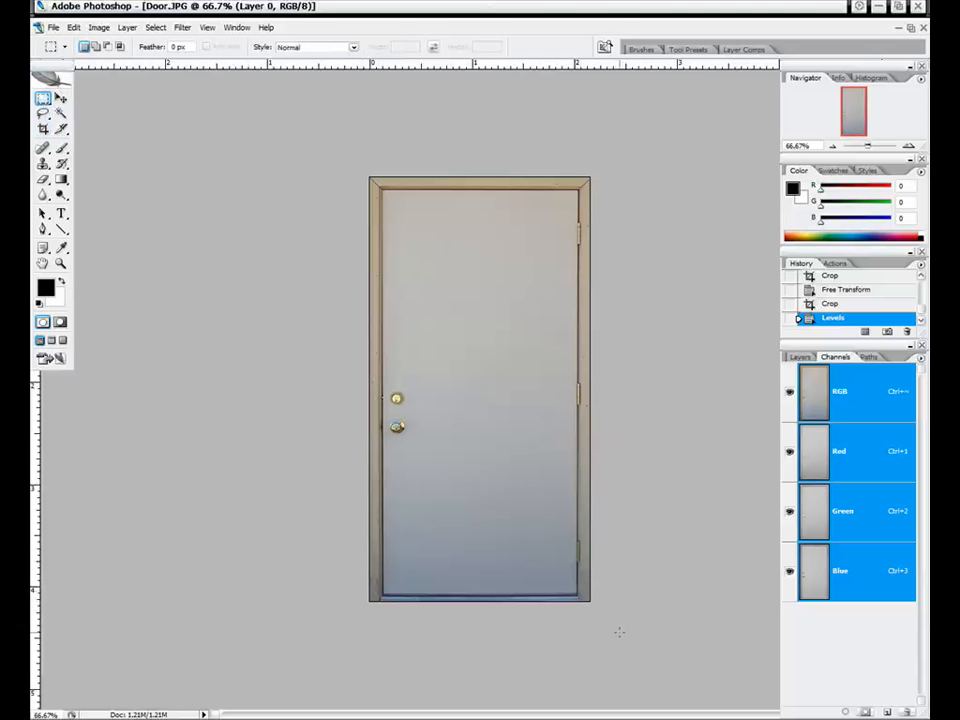
{"action": "left_click_drag", "start_coordinate": [578, 605], "coordinate": [332, 410]}
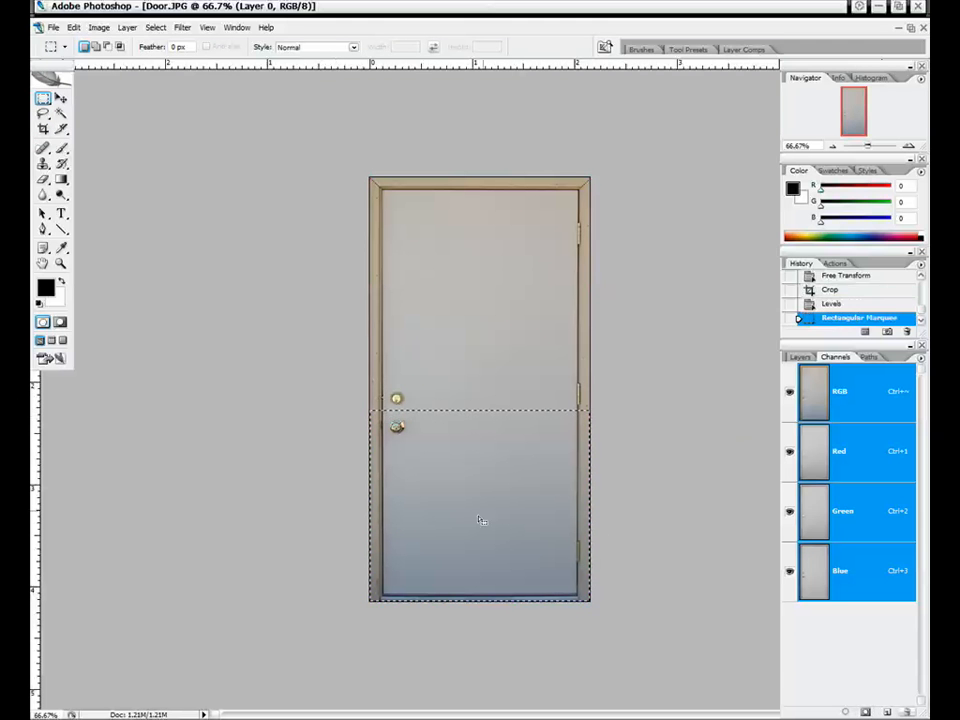
{"action": "left_click", "coordinate": [908, 146]}
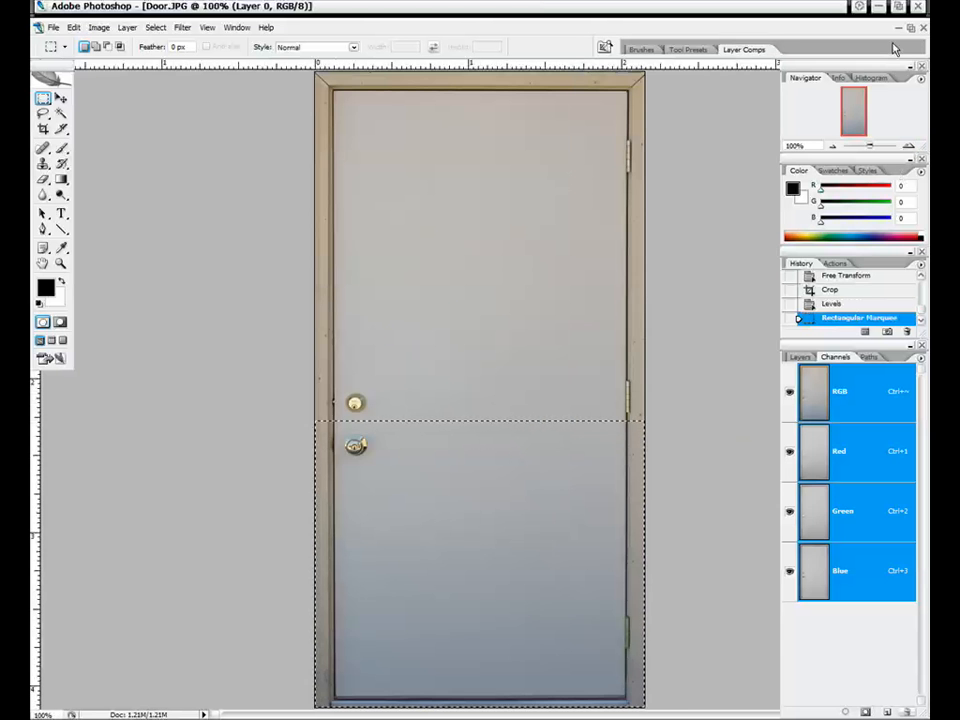
Step: Check the image's dimensions in Image Size without changing them, and restore the maximized document view
{"action": "left_click", "coordinate": [910, 30]}
{"action": "right_click", "coordinate": [462, 210]}
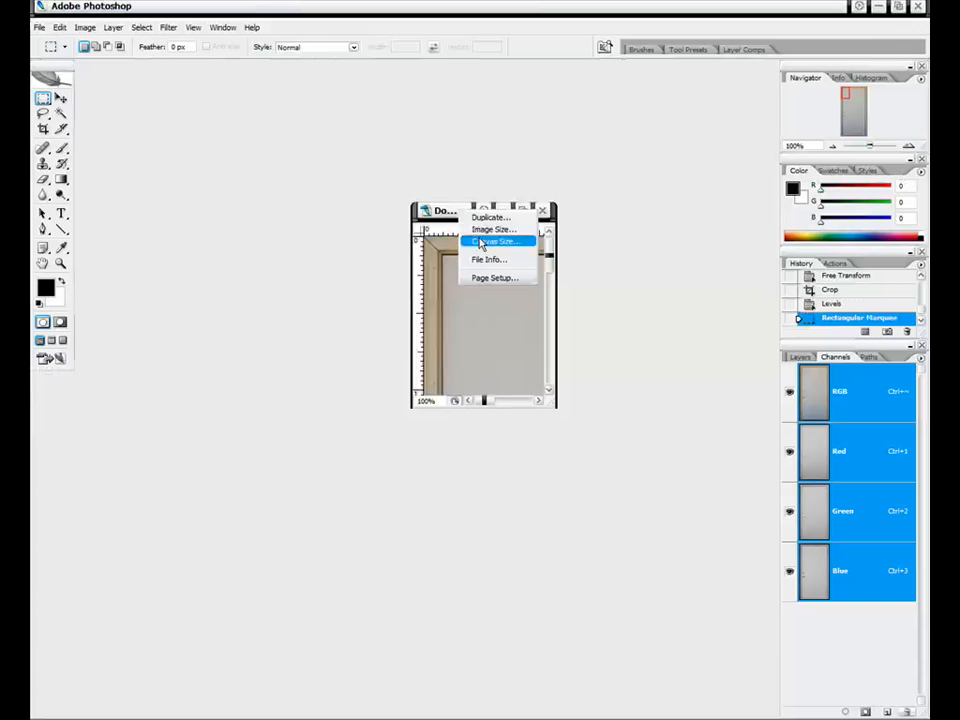
{"action": "left_click", "coordinate": [482, 232]}
{"action": "mouse_move", "coordinate": [600, 169]}
{"action": "left_mouse_down"}
{"action": "mouse_move", "coordinate": [585, 165]}
{"action": "mouse_move", "coordinate": [598, 157]}
{"action": "left_mouse_up"}
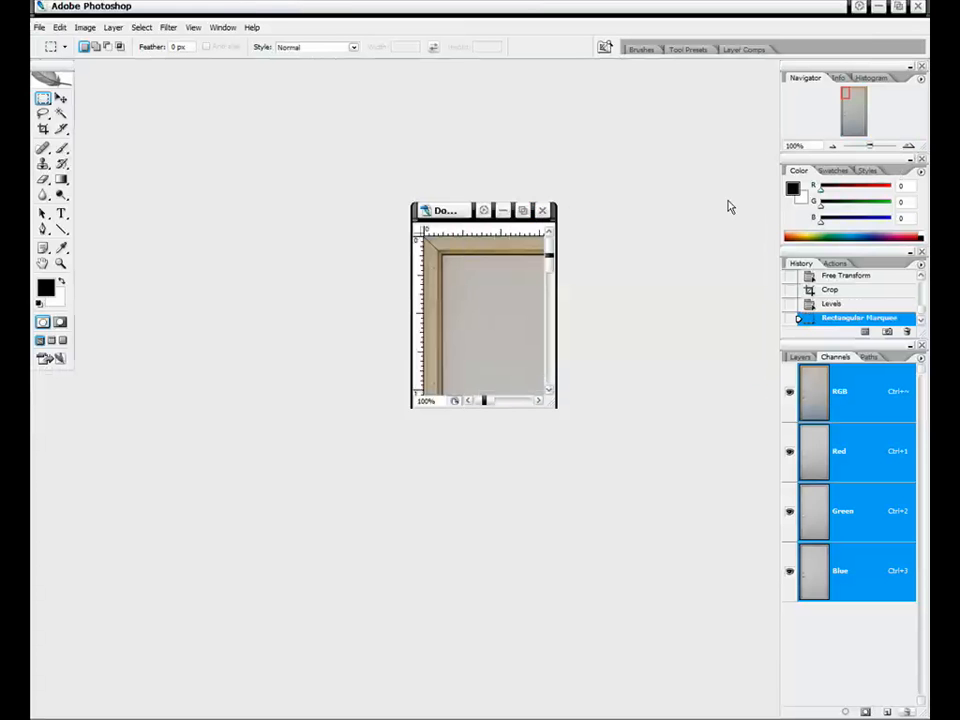
{"action": "left_click", "coordinate": [522, 210]}
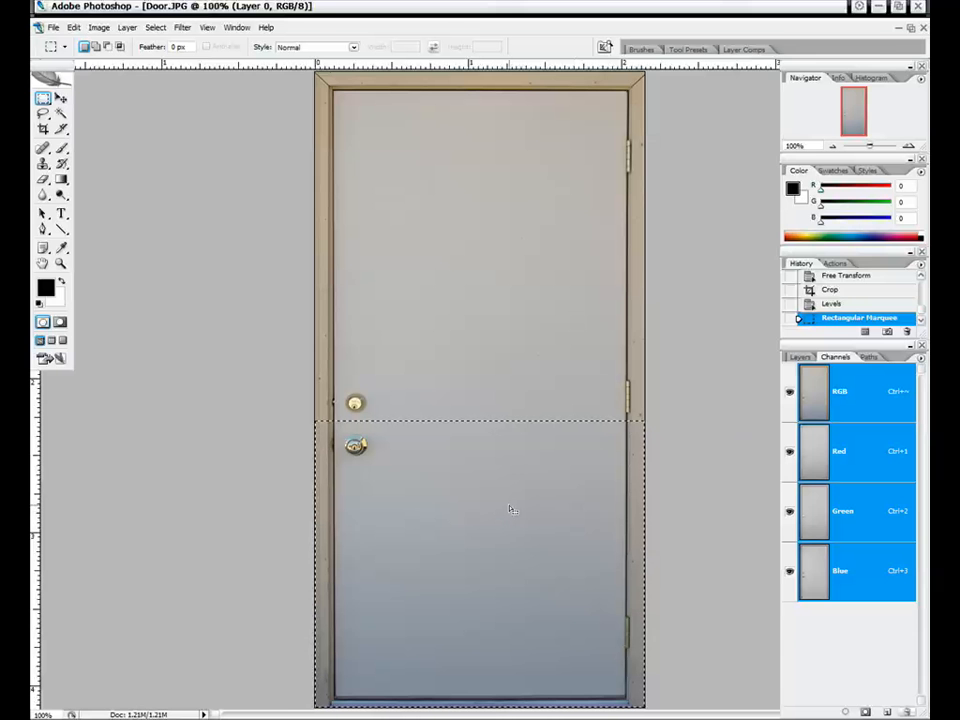
Step: Feather the lower-door selection by the maximum radius of 250 pixels
{"action": "right_click", "coordinate": [510, 454]}
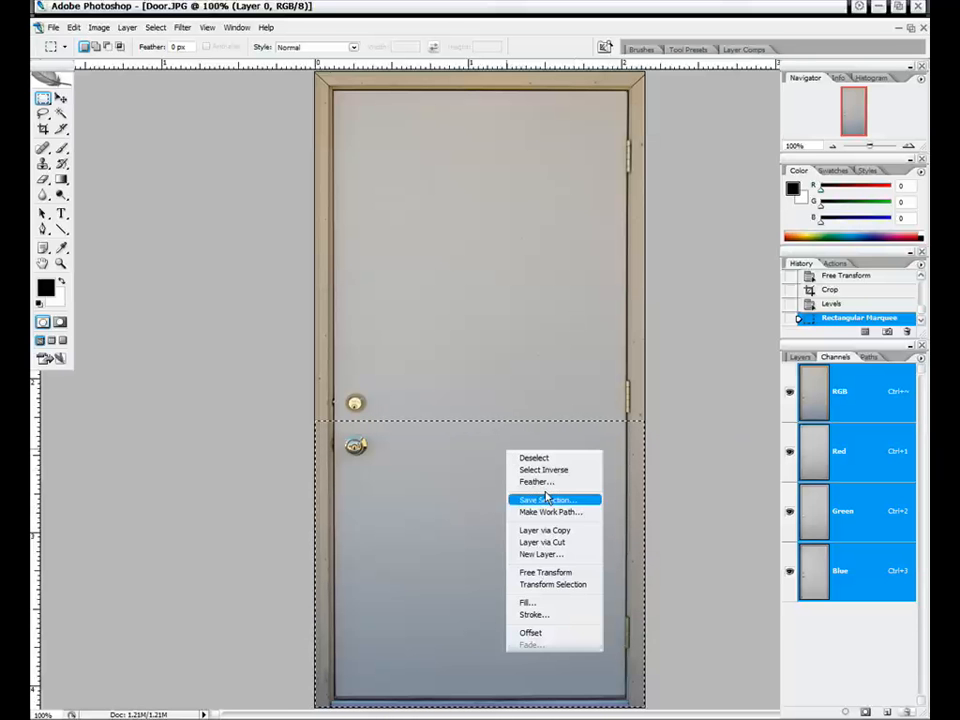
{"action": "left_click", "coordinate": [545, 482]}
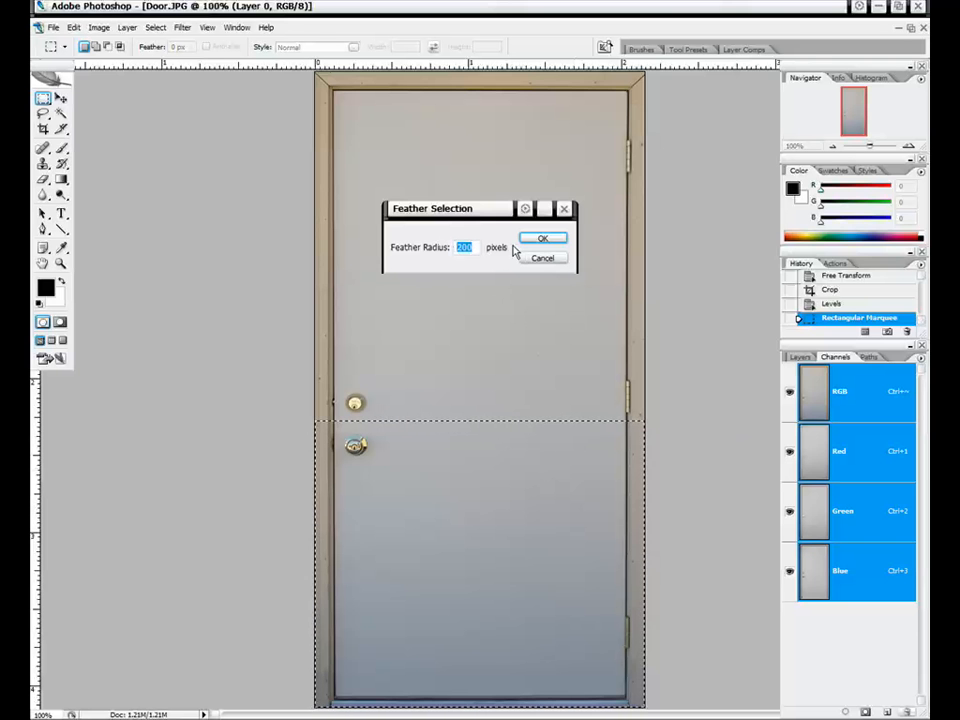
{"action": "type", "text": "3000"}
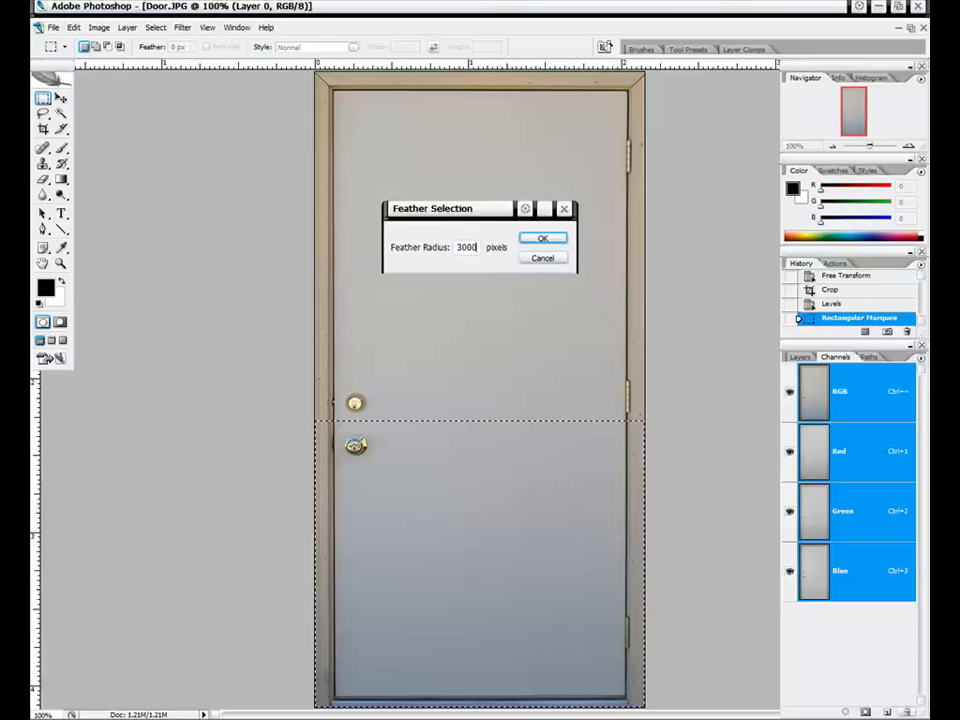
{"action": "key", "text": "Return"}
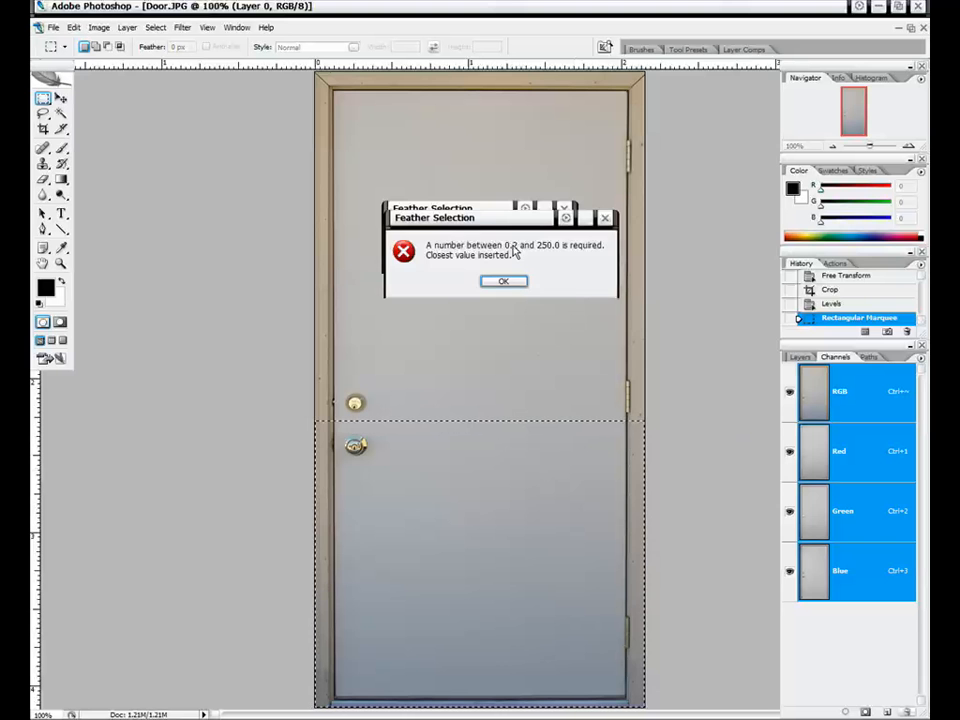
{"action": "left_click", "coordinate": [503, 281]}
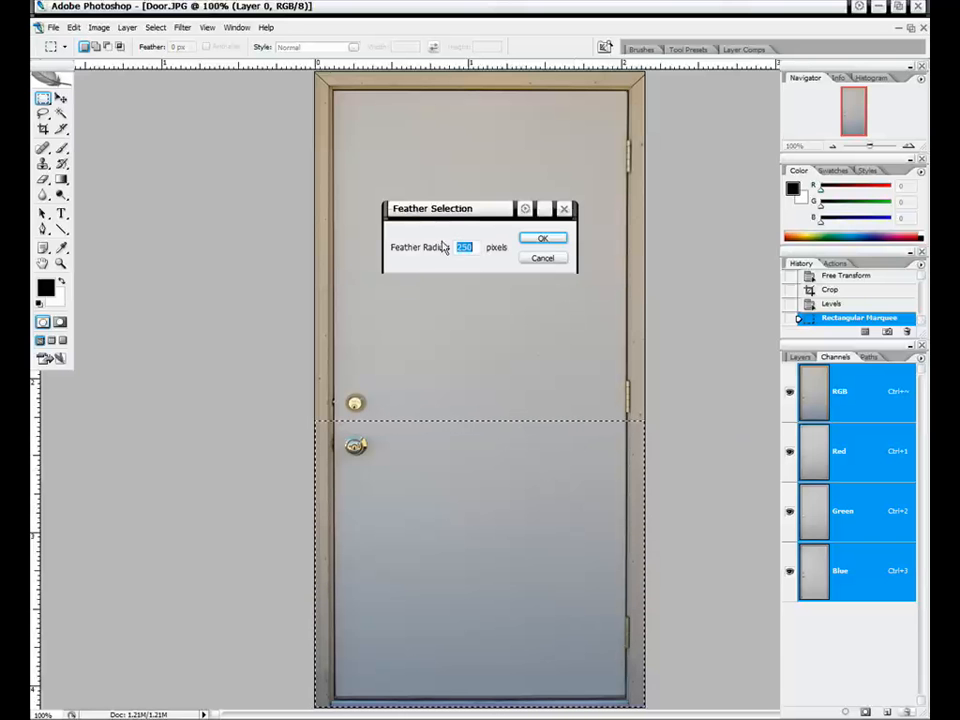
{"action": "left_click", "coordinate": [548, 239]}
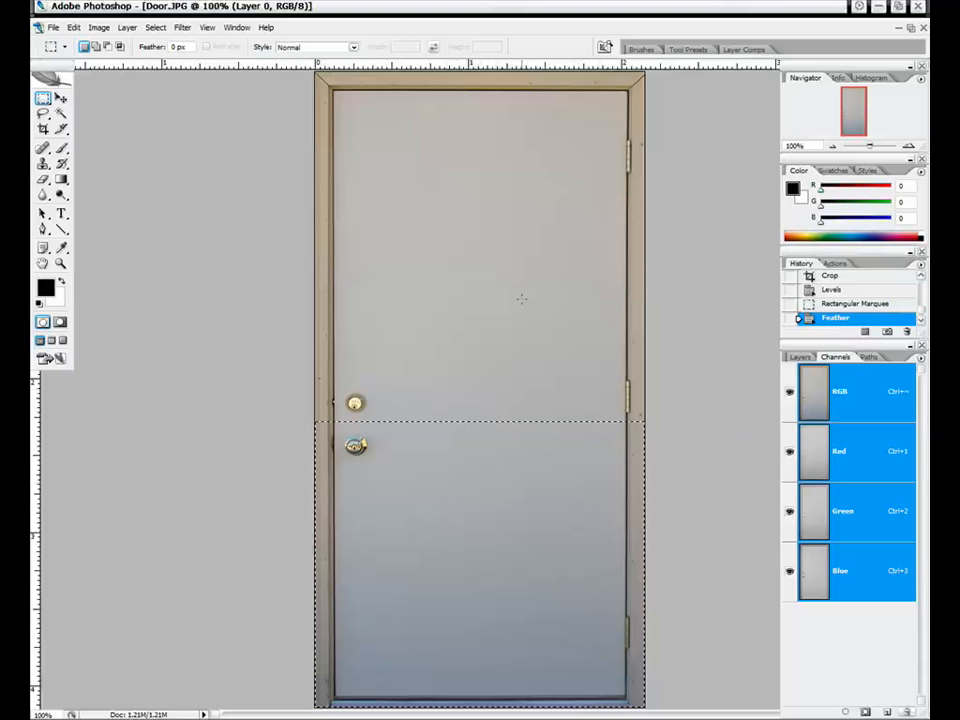
Step: Start a Channel Mixer adjustment on the feathered lower door, reducing the Blue source to +86% in the Blue output channel
{"action": "left_click", "coordinate": [95, 27]}
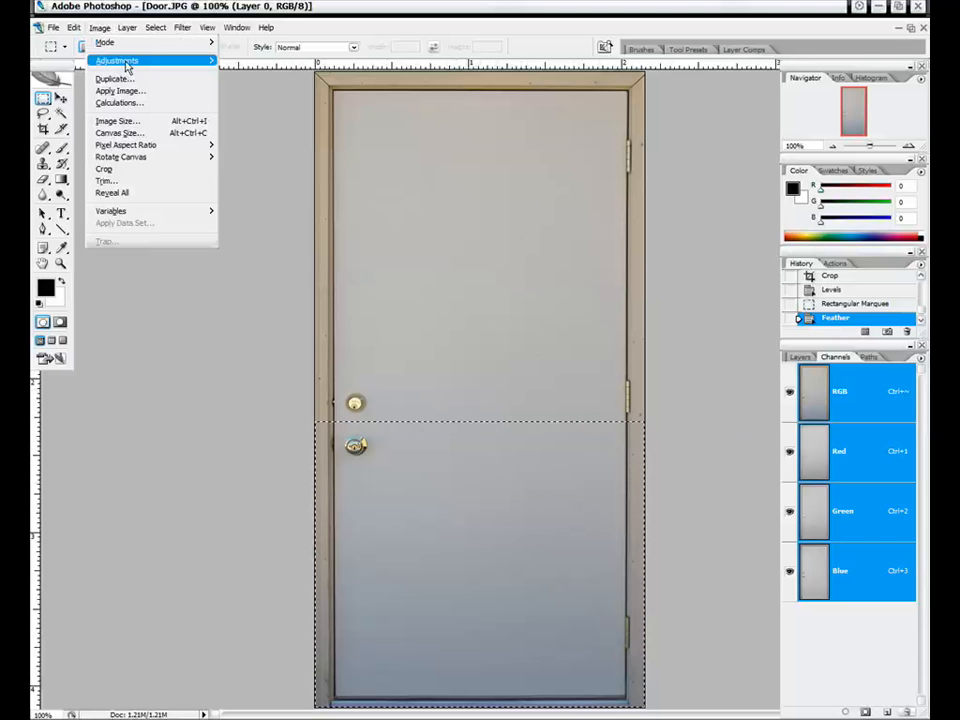
{"action": "mouse_move", "coordinate": [179, 62]}
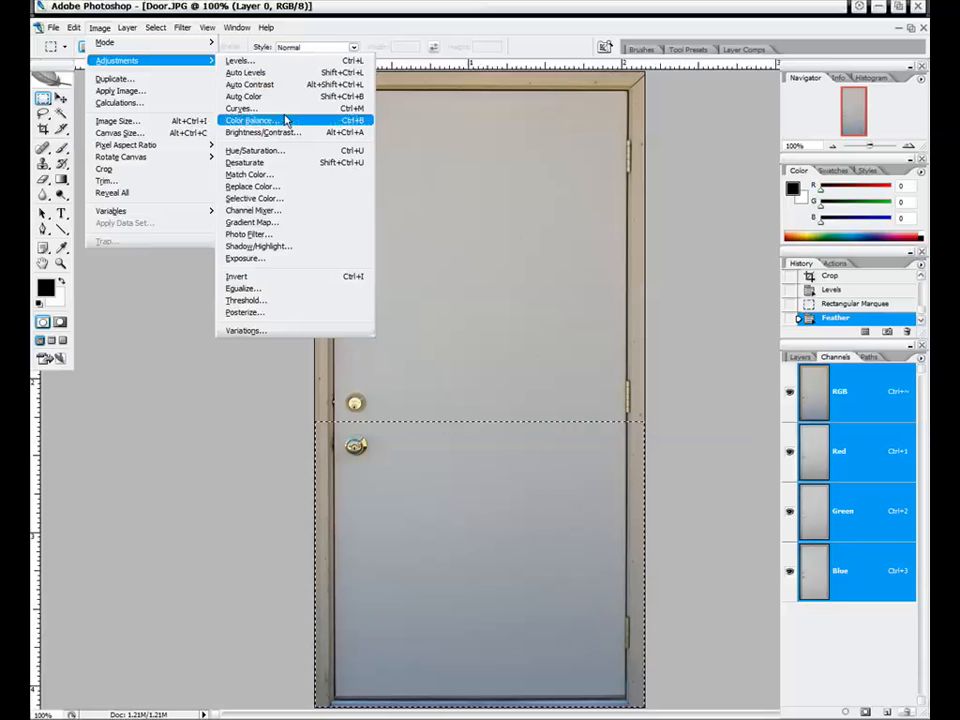
{"action": "left_click", "coordinate": [293, 213]}
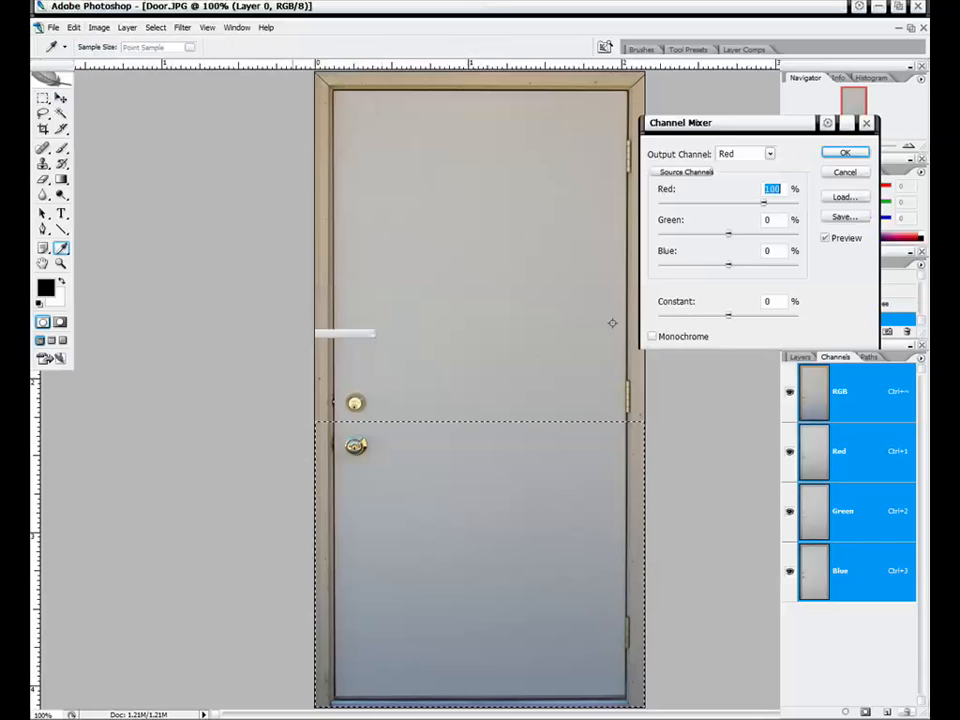
{"action": "left_click_drag", "start_coordinate": [739, 132], "coordinate": [711, 128]}
{"action": "left_click", "coordinate": [716, 150]}
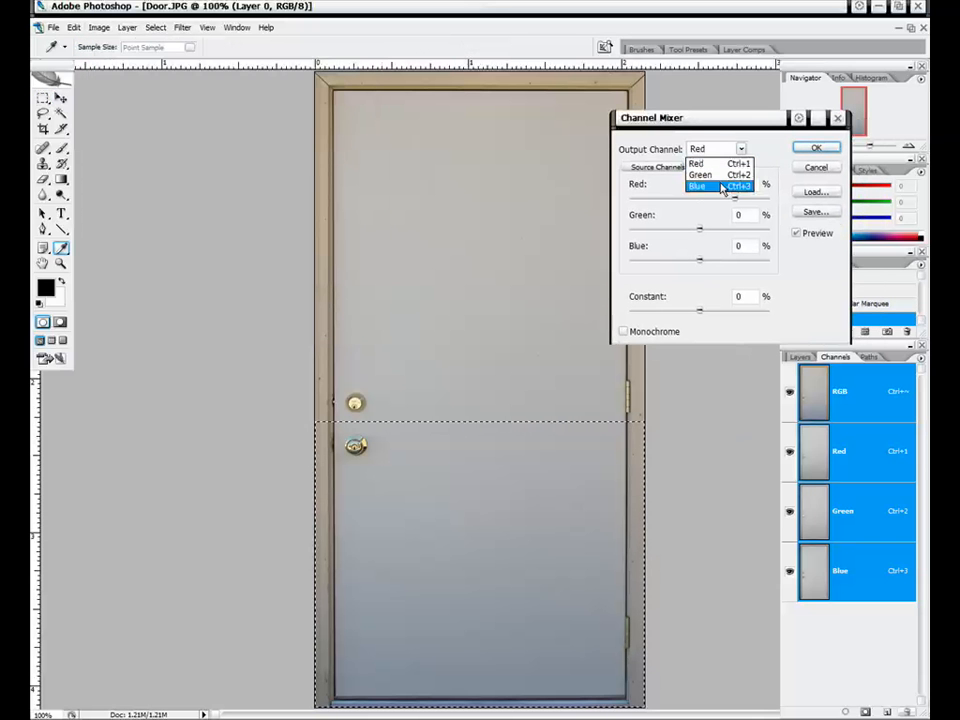
{"action": "left_click", "coordinate": [722, 188]}
{"action": "left_click_drag", "start_coordinate": [737, 264], "coordinate": [730, 266]}
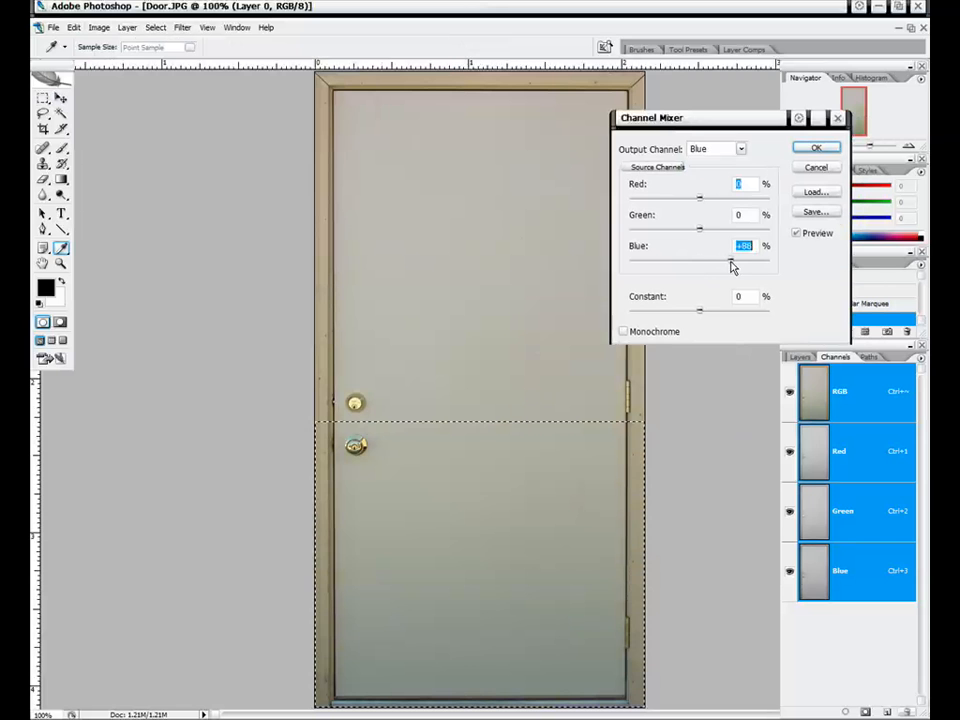
{"action": "left_click_drag", "start_coordinate": [733, 266], "coordinate": [730, 265]}
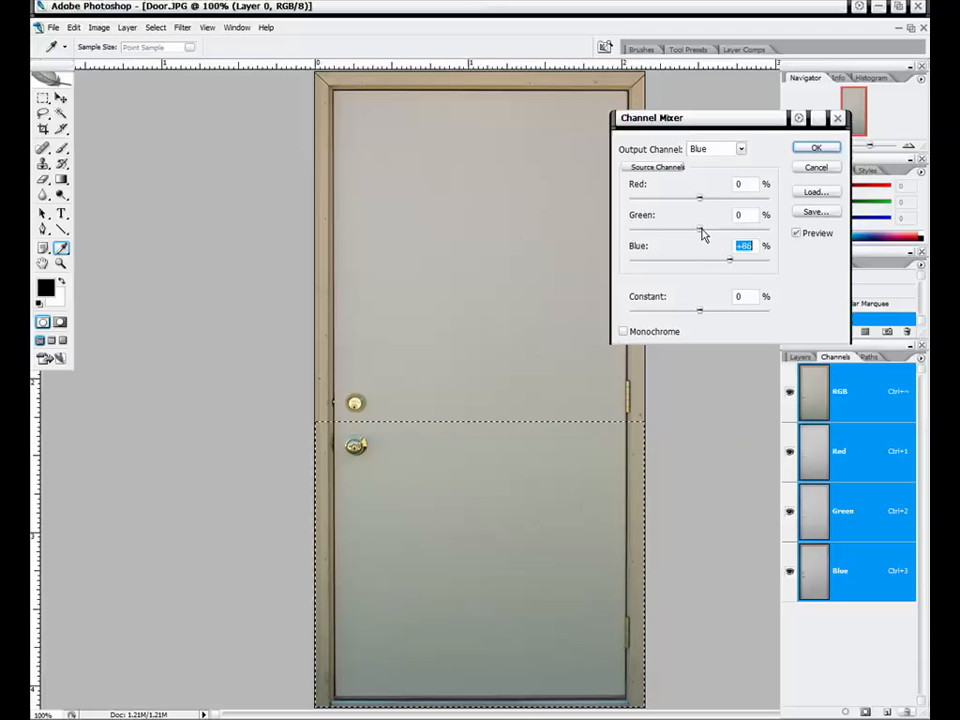
Step: Mix +4% Green and +6% Red into the Blue output channel, keeping the Blue source at +86%
{"action": "left_click_drag", "start_coordinate": [700, 228], "coordinate": [728, 264]}
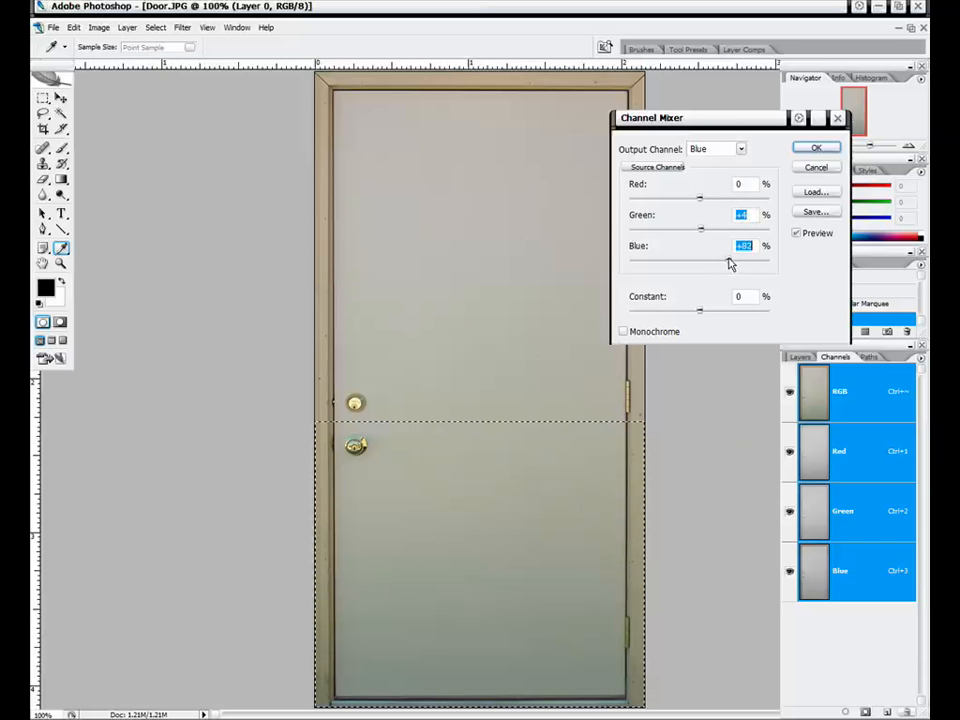
{"action": "left_click_drag", "start_coordinate": [730, 263], "coordinate": [729, 262]}
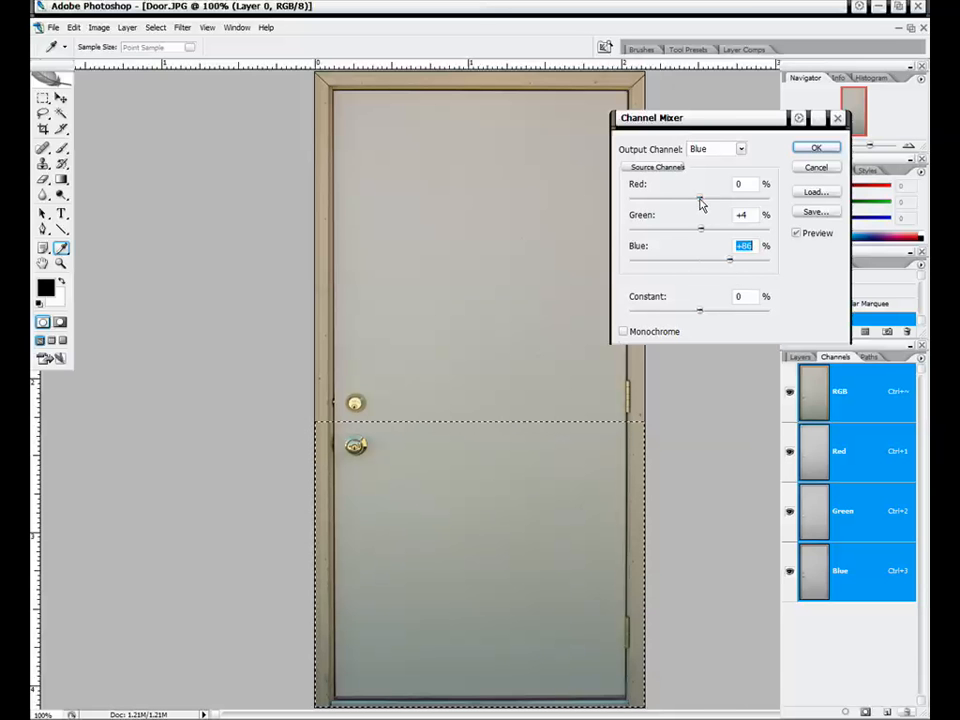
{"action": "left_click_drag", "start_coordinate": [697, 203], "coordinate": [703, 204]}
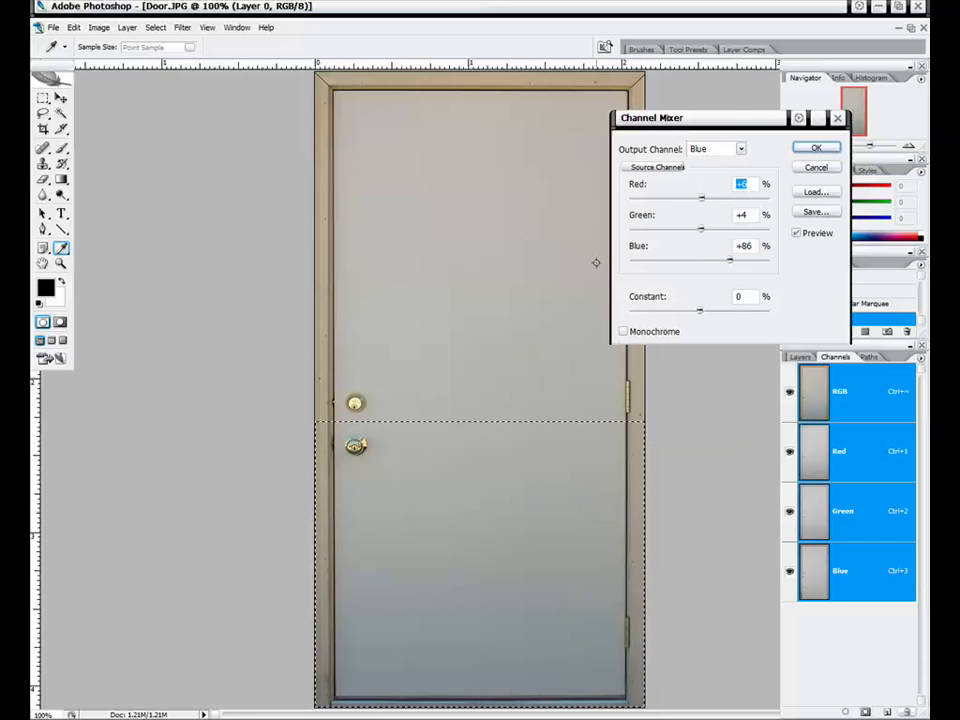
Step: Reduce the Blue source to +82% in the Blue output channel of the lower door's Channel Mixer adjustment
{"action": "left_click_drag", "start_coordinate": [709, 120], "coordinate": [702, 121]}
{"action": "left_click", "coordinate": [712, 151]}
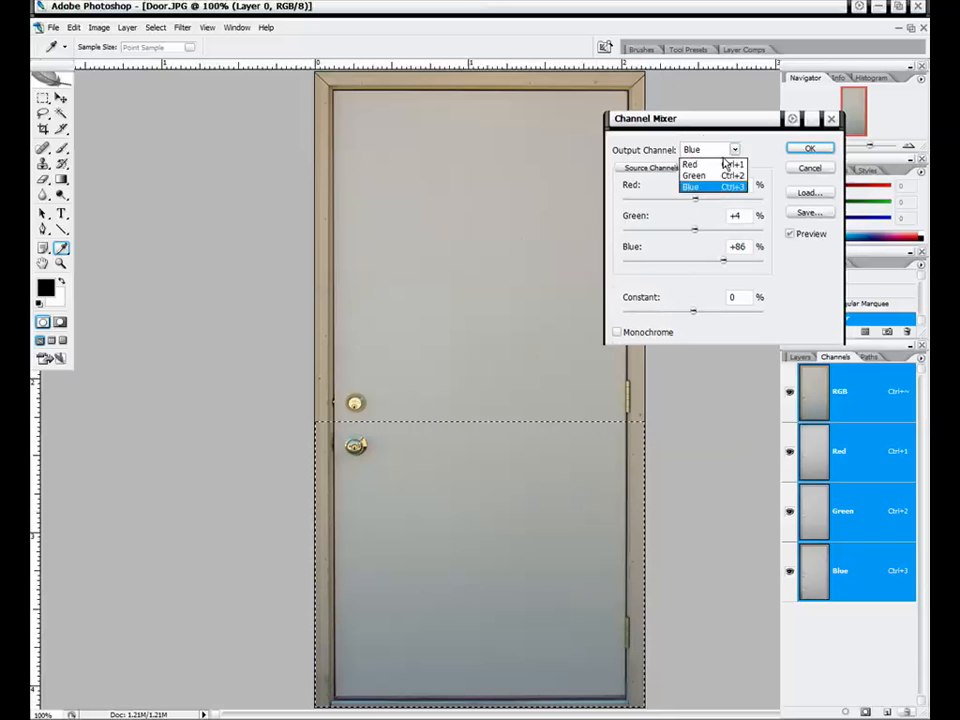
{"action": "left_click", "coordinate": [751, 152]}
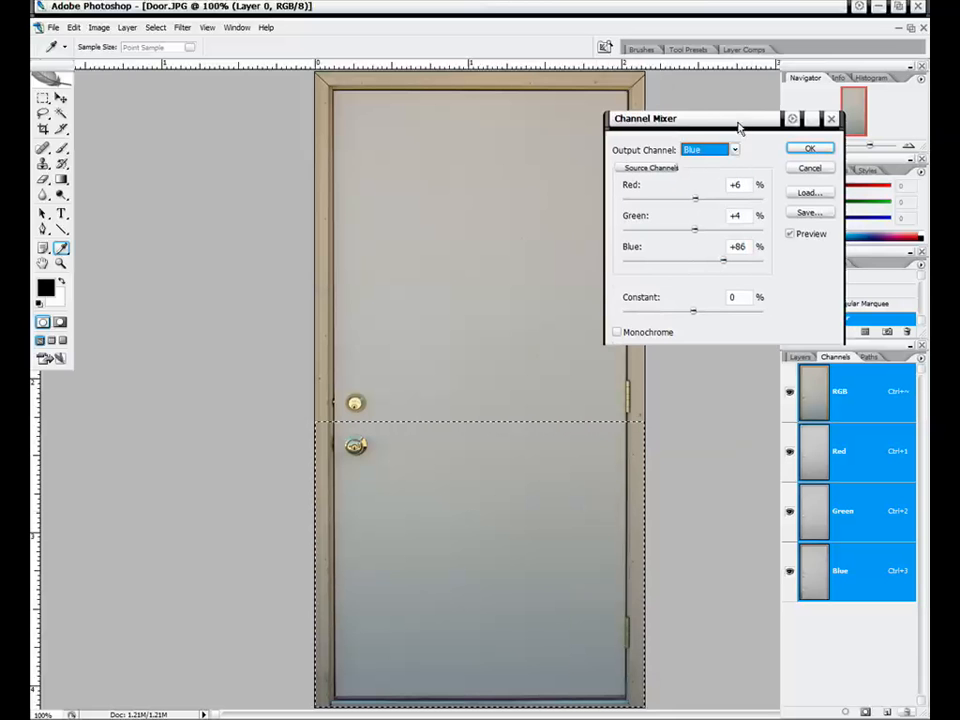
{"action": "left_click_drag", "start_coordinate": [739, 125], "coordinate": [655, 118]}
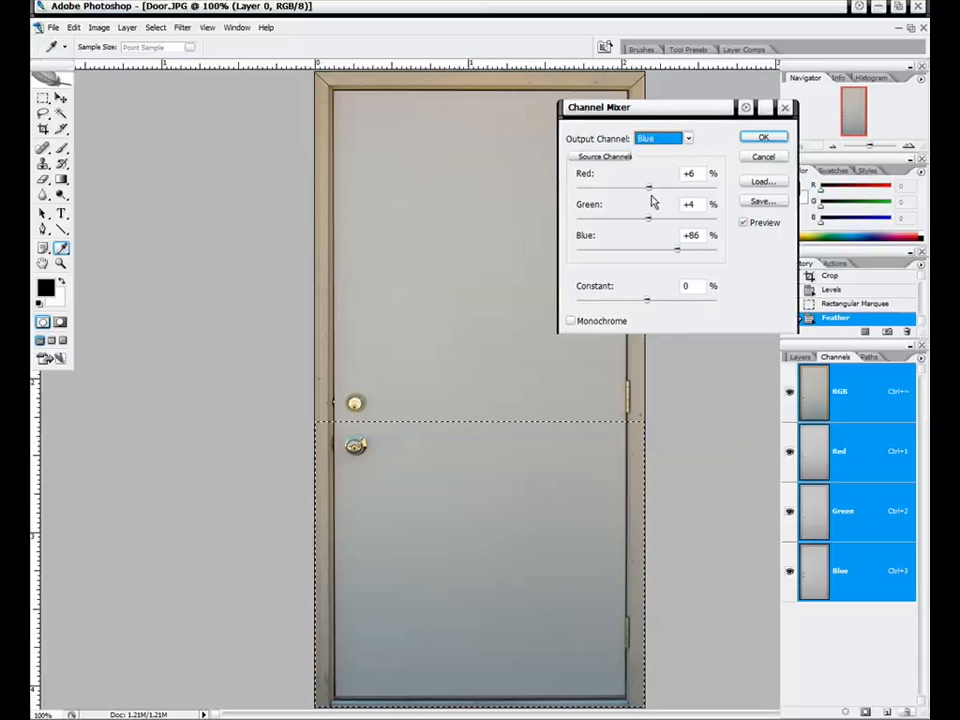
{"action": "left_click_drag", "start_coordinate": [677, 255], "coordinate": [676, 255]}
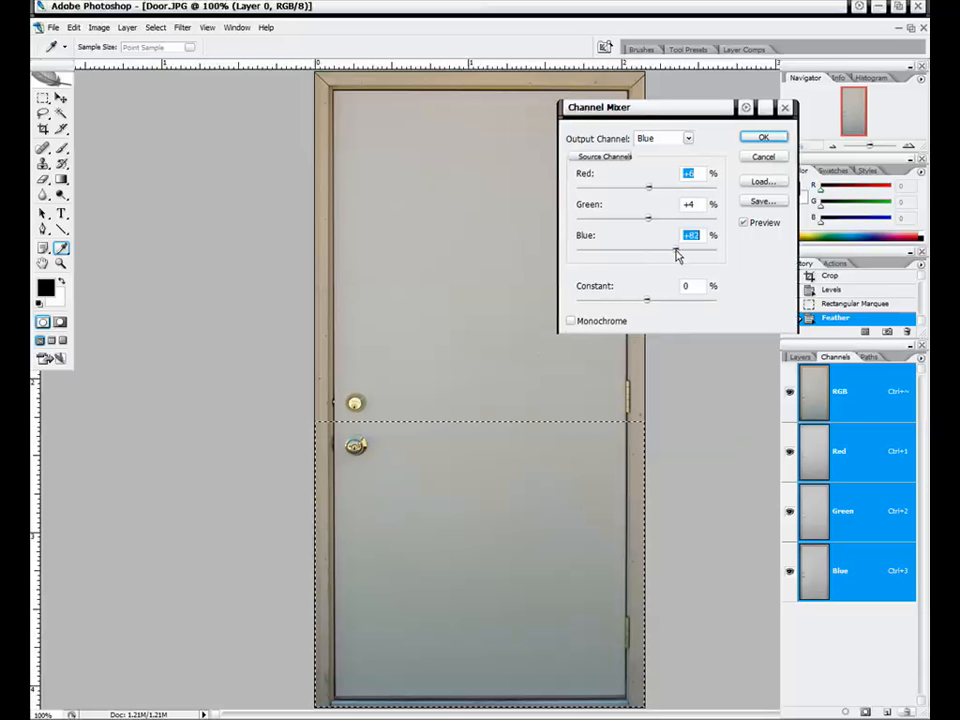
Step: Compare the lower door's color with and without the Channel Mixer preview
{"action": "left_click", "coordinate": [745, 223]}
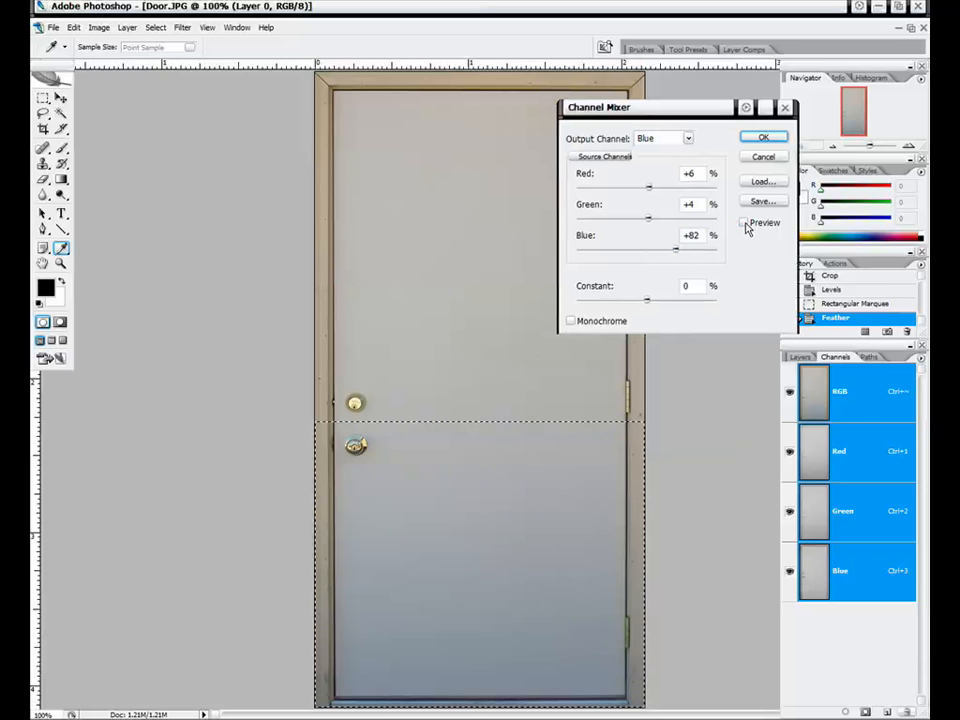
{"action": "left_click", "coordinate": [745, 223]}
{"action": "left_click", "coordinate": [745, 223]}
{"action": "left_click", "coordinate": [745, 223]}
{"action": "left_click", "coordinate": [745, 223]}
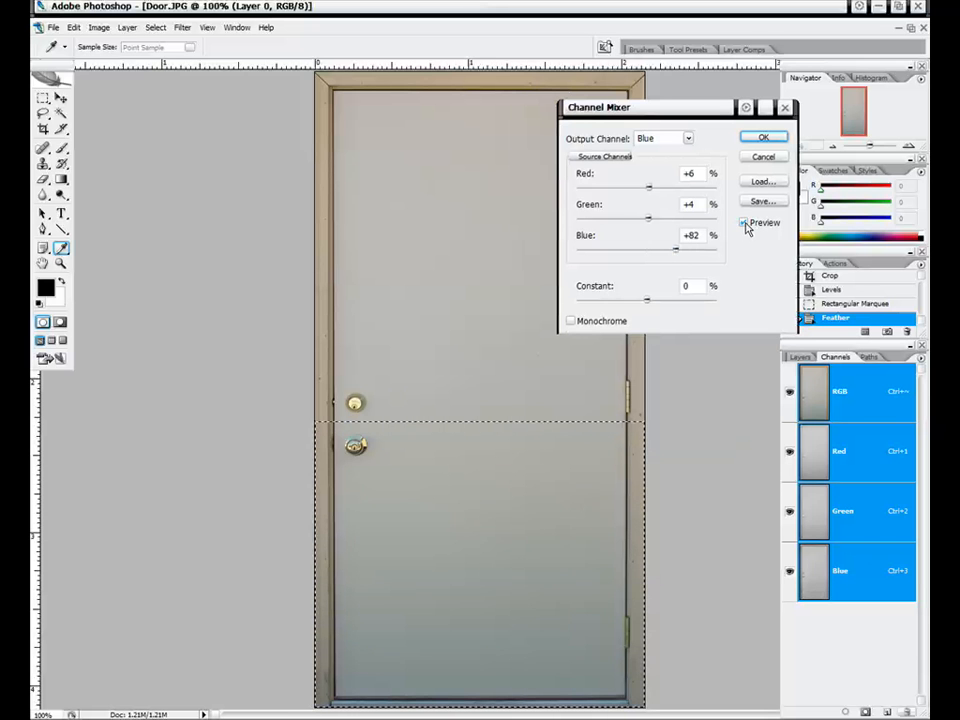
{"action": "left_click", "coordinate": [745, 223]}
{"action": "left_click", "coordinate": [745, 223]}
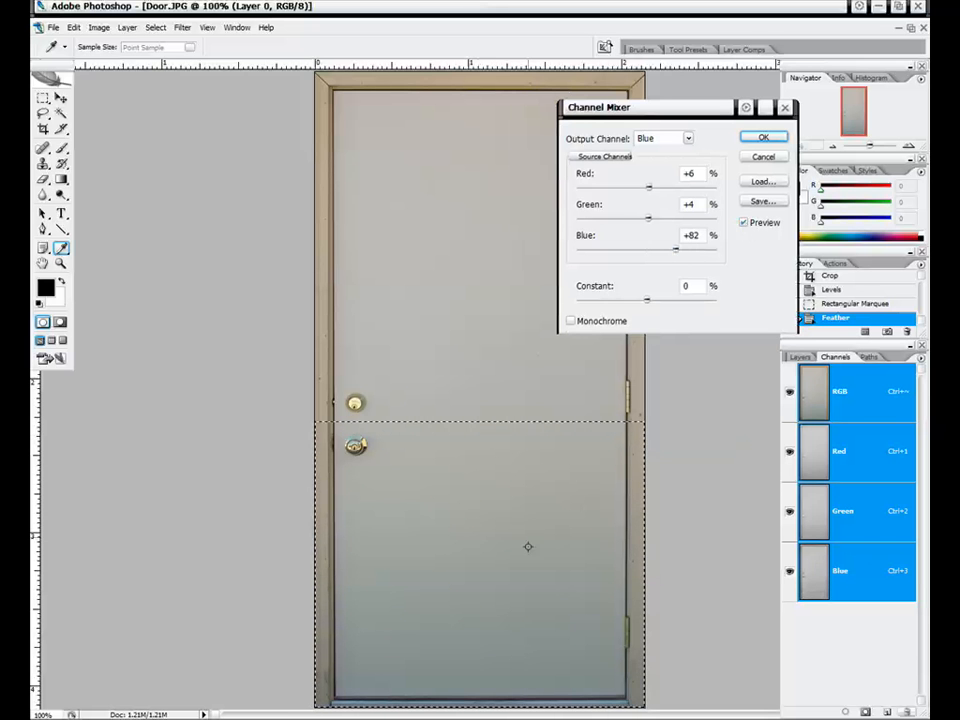
{"action": "left_click", "coordinate": [745, 223]}
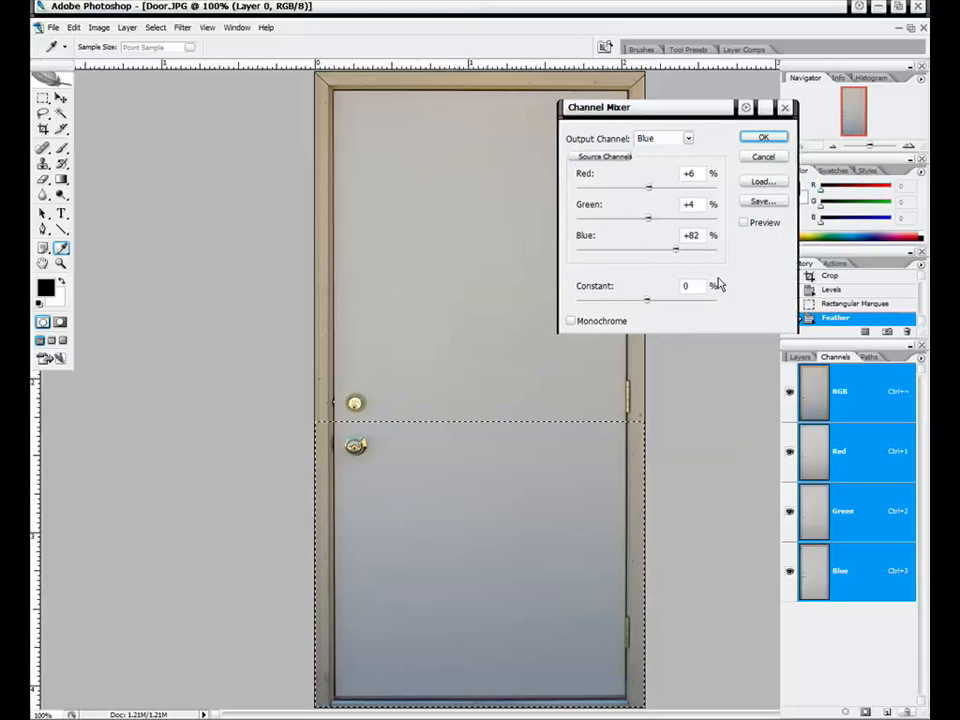
{"action": "left_click", "coordinate": [745, 223]}
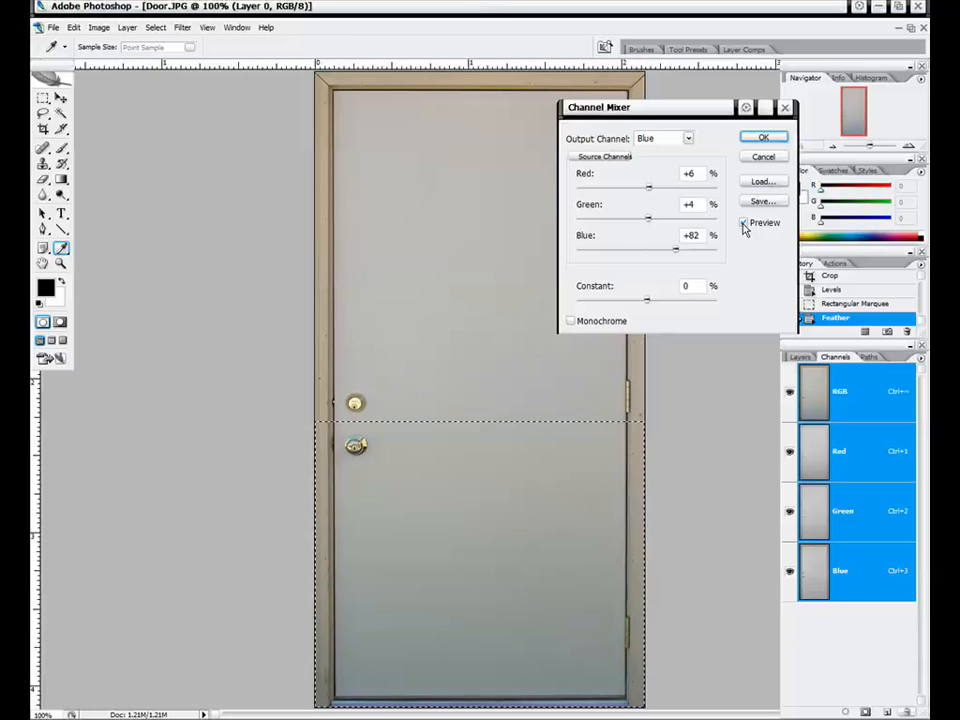
Step: Apply the Channel Mixer adjustment to the lower door and remove the selection
{"action": "left_click", "coordinate": [763, 138]}
{"action": "right_click", "coordinate": [467, 278]}
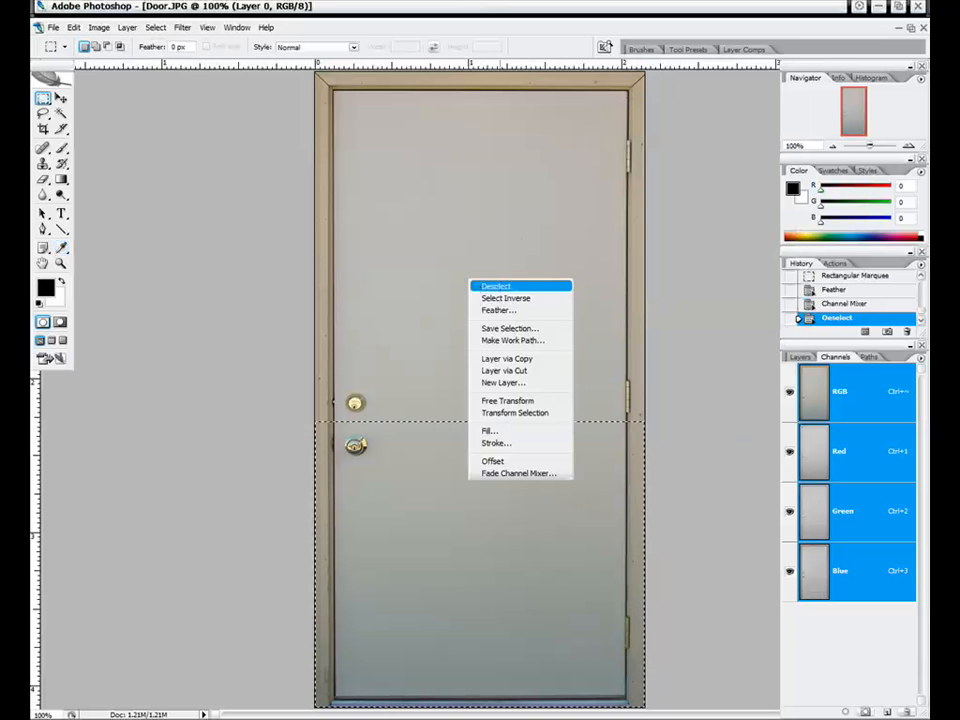
{"action": "left_click", "coordinate": [495, 285]}
Step: Select roughly the upper third of the door, including its frame, and feather the selection by 250 pixels
{"action": "left_click", "coordinate": [832, 147]}
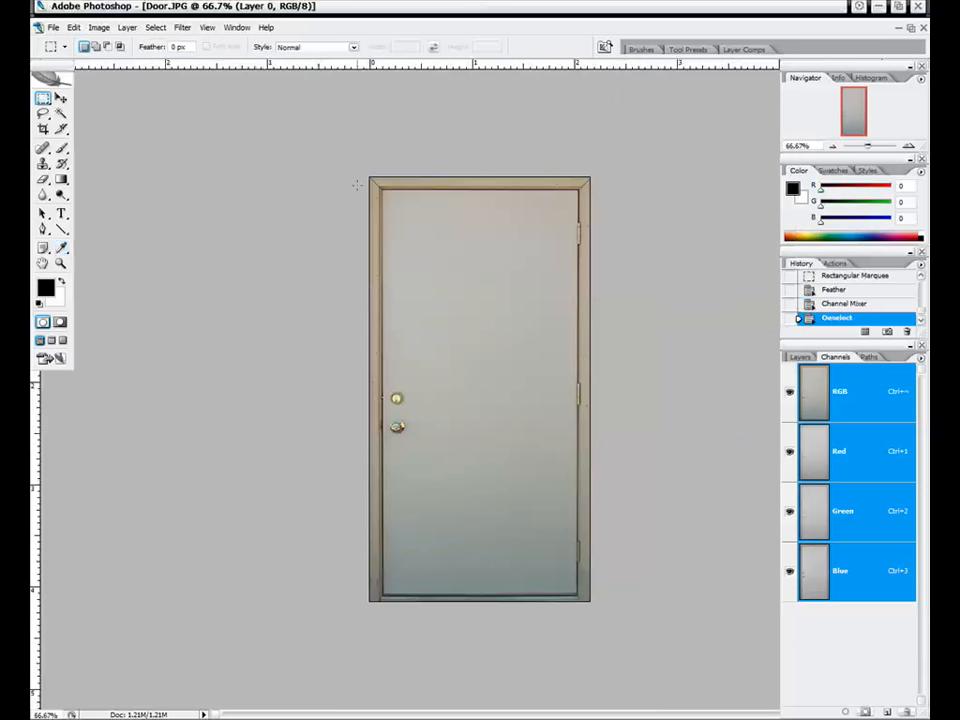
{"action": "left_click_drag", "start_coordinate": [354, 149], "coordinate": [663, 329]}
{"action": "right_click", "coordinate": [495, 302]}
{"action": "left_click", "coordinate": [547, 333]}
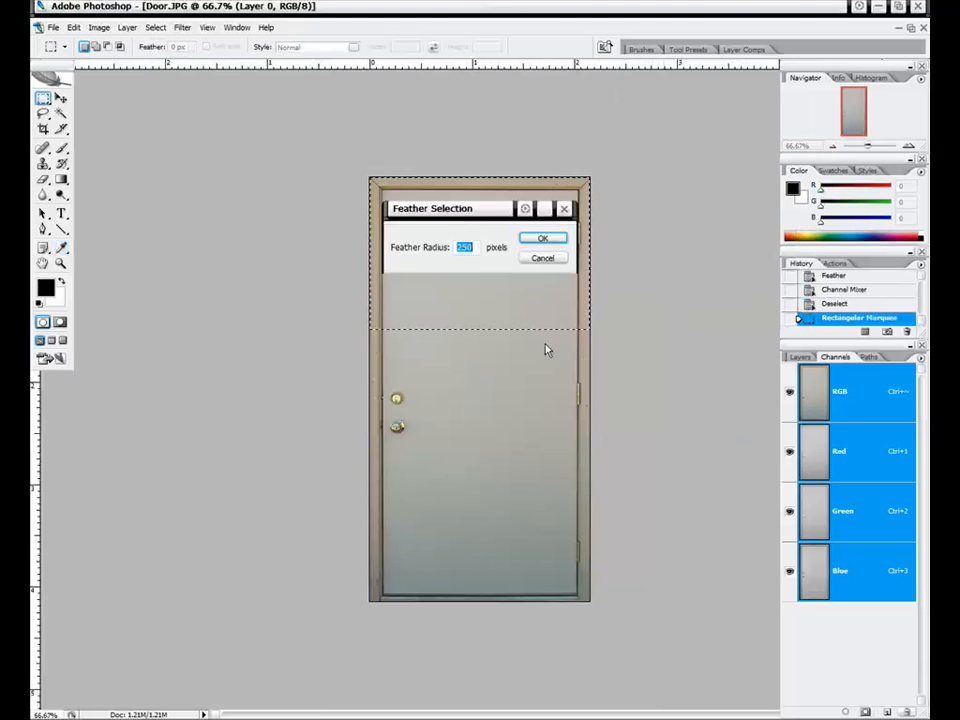
{"action": "left_click", "coordinate": [542, 238]}
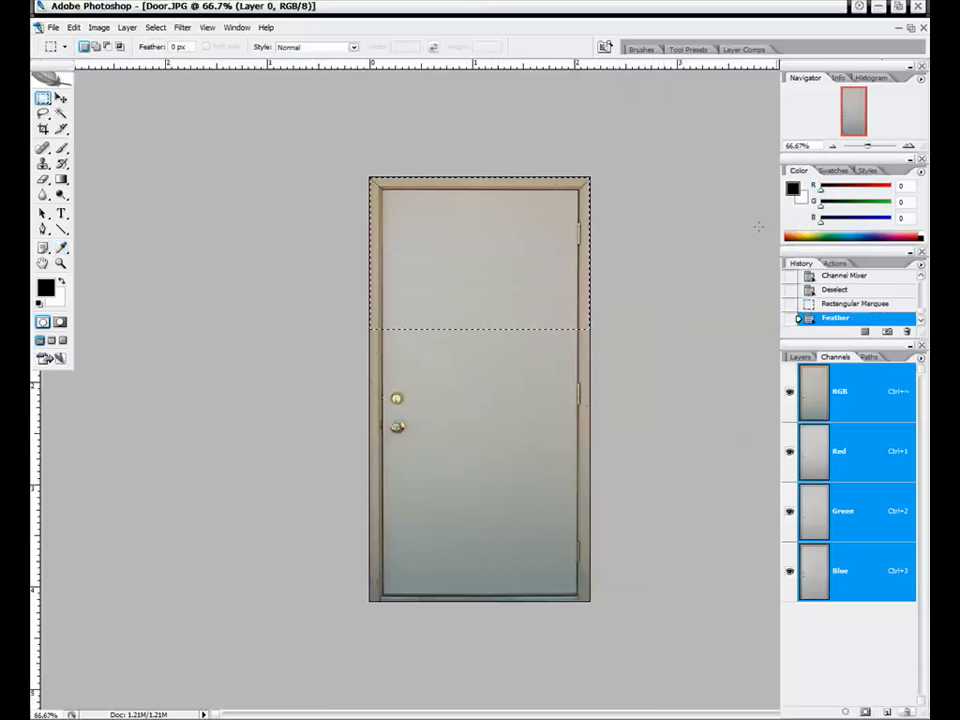
Step: Start a Channel Mixer adjustment on the feathered upper door, reducing the Red source to +94% in the Red output channel
{"action": "key", "text": "ctrl+alt+0"}
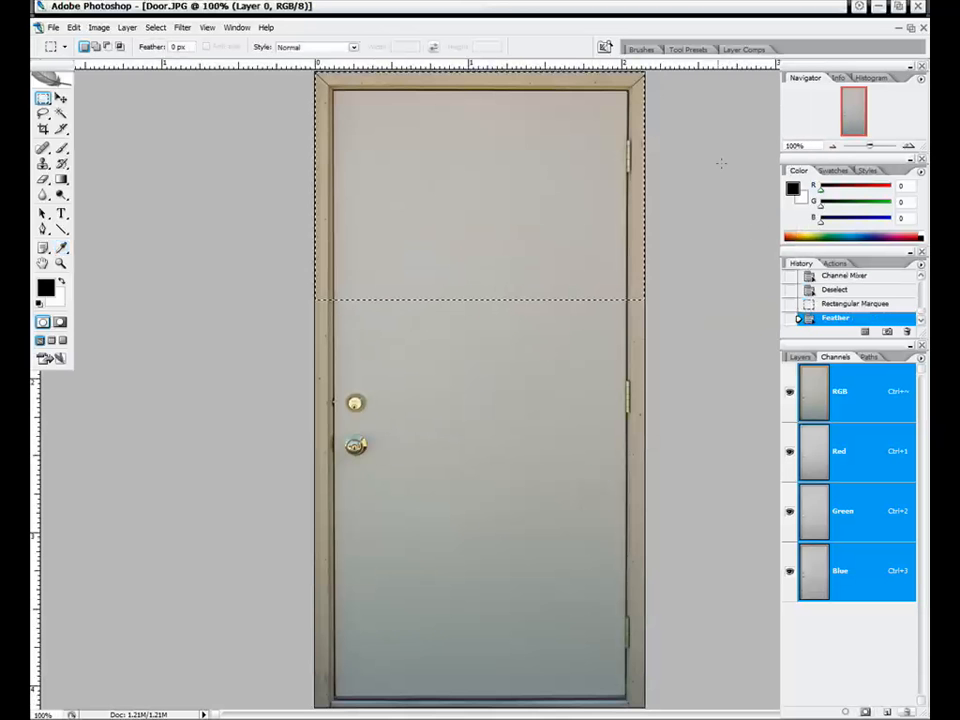
{"action": "left_click", "coordinate": [101, 28]}
{"action": "mouse_move", "coordinate": [133, 60]}
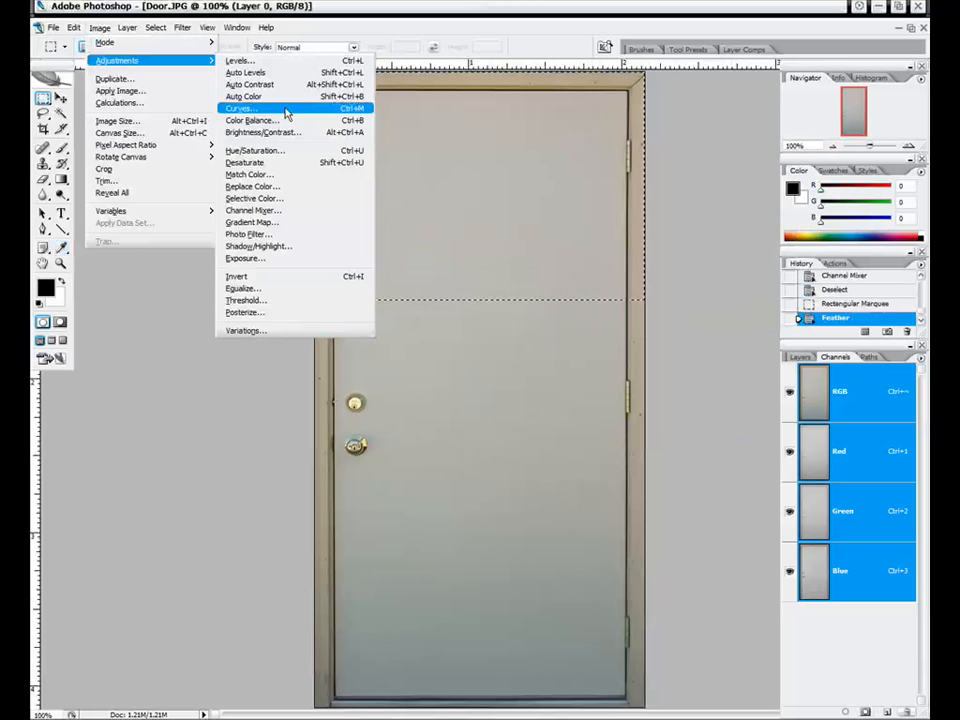
{"action": "left_click", "coordinate": [284, 212]}
{"action": "left_click_drag", "start_coordinate": [666, 120], "coordinate": [742, 170]}
{"action": "left_click_drag", "start_coordinate": [760, 242], "coordinate": [757, 246]}
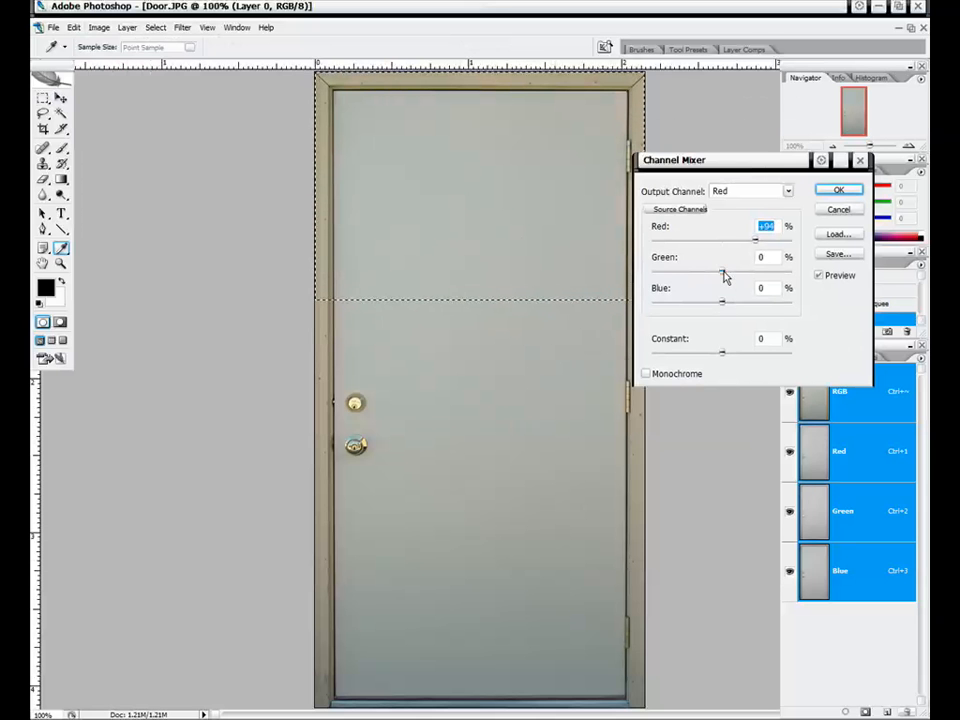
Step: Apply the Channel Mixer adjustment with the Green source at 0% and deselect the upper door
{"action": "left_click_drag", "start_coordinate": [724, 272], "coordinate": [726, 278]}
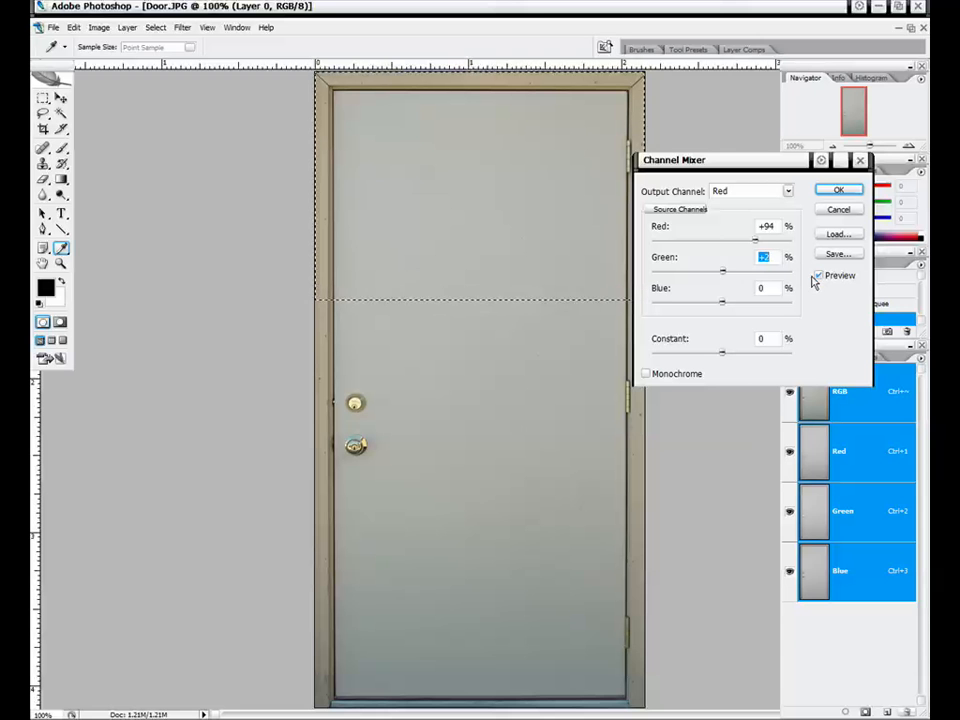
{"action": "left_click_drag", "start_coordinate": [722, 274], "coordinate": [724, 278]}
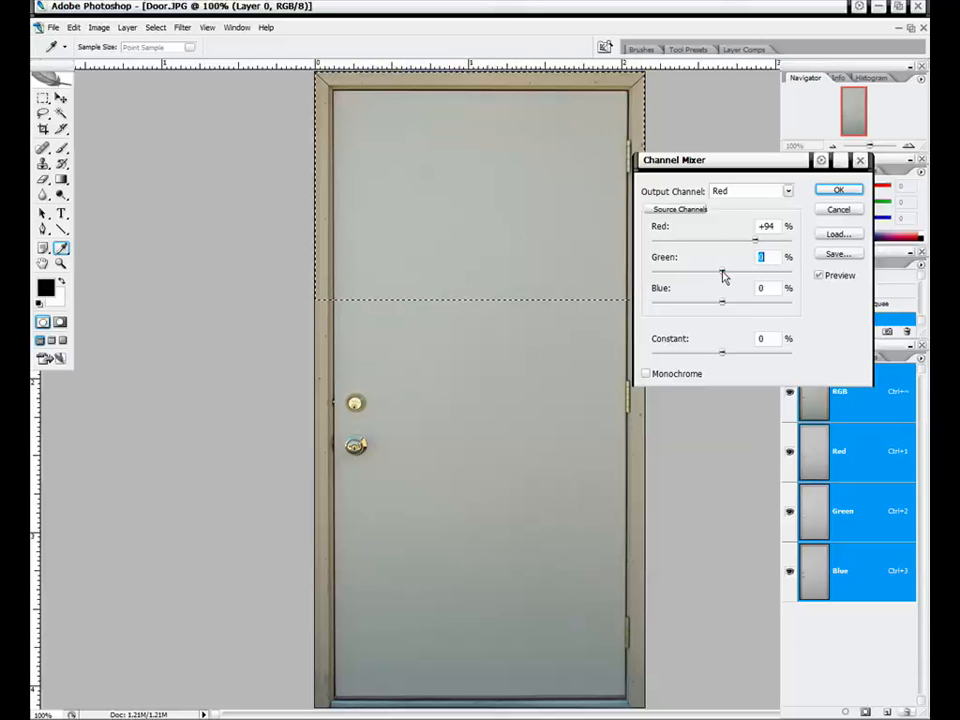
{"action": "left_click", "coordinate": [839, 190]}
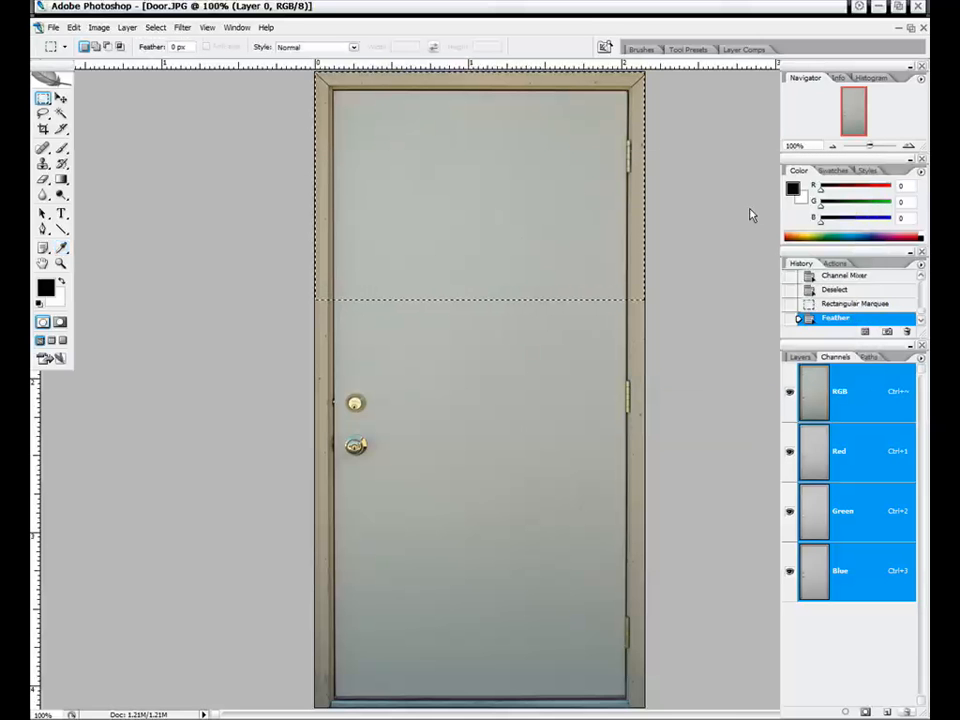
{"action": "right_click", "coordinate": [570, 241]}
{"action": "left_click", "coordinate": [592, 247]}
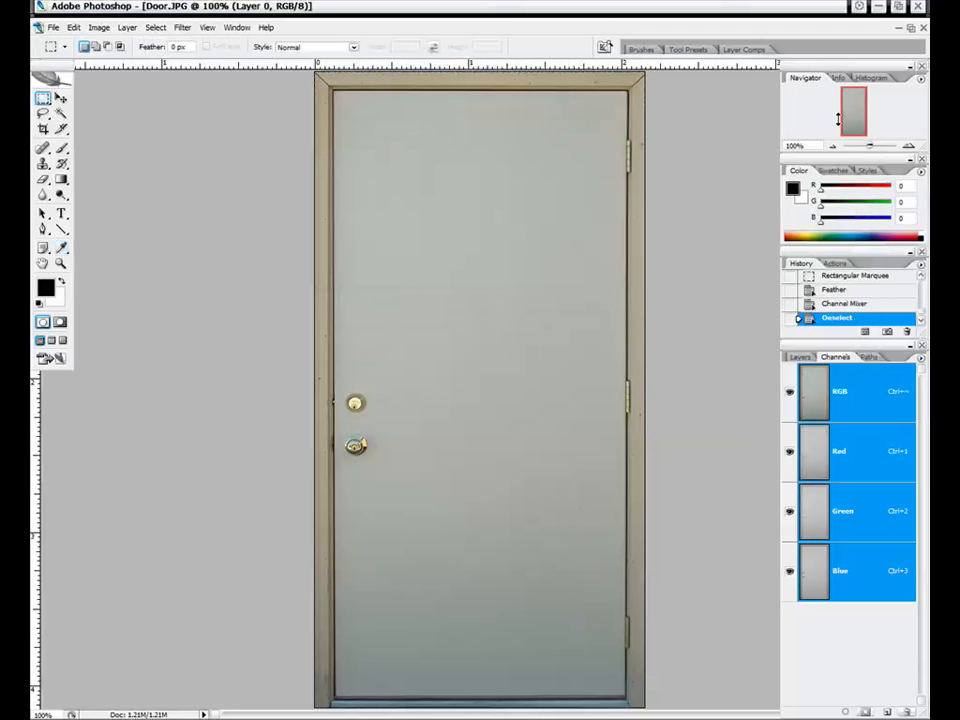
Step: Step back to the upper door's Feather history state and enlarge the history list to expose earlier states
{"action": "left_click", "coordinate": [799, 357]}
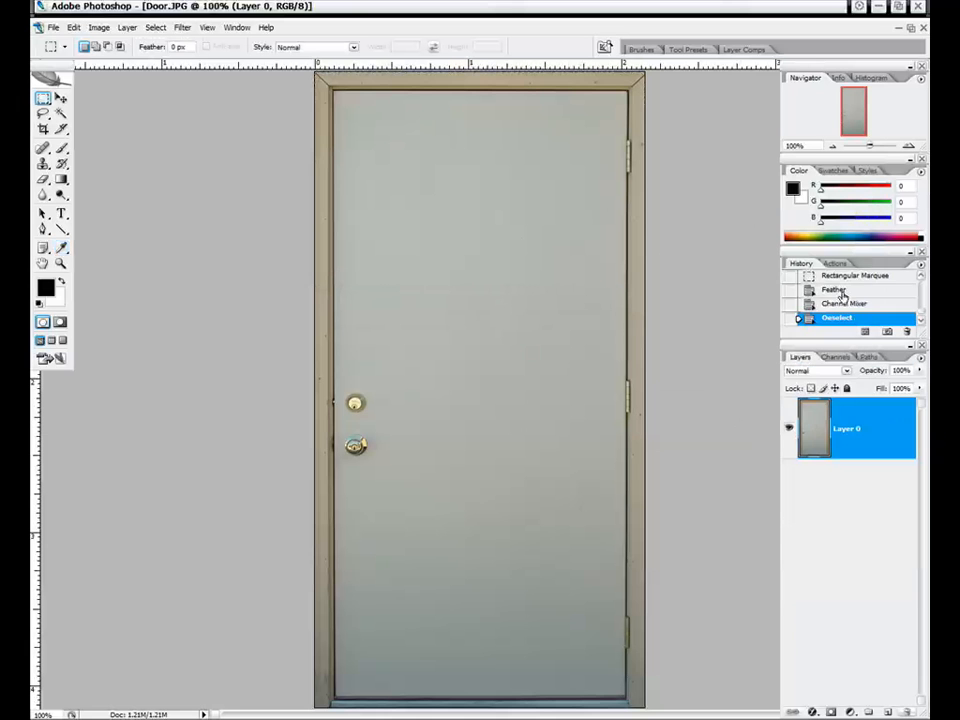
{"action": "left_click", "coordinate": [838, 290]}
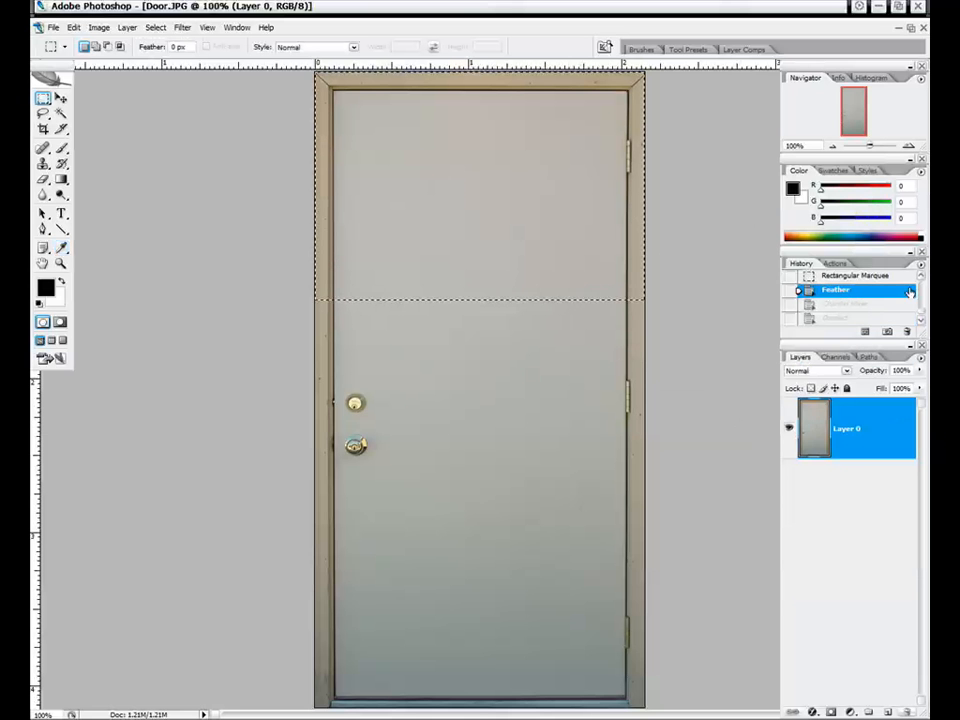
{"action": "left_click_drag", "start_coordinate": [809, 344], "coordinate": [810, 490]}
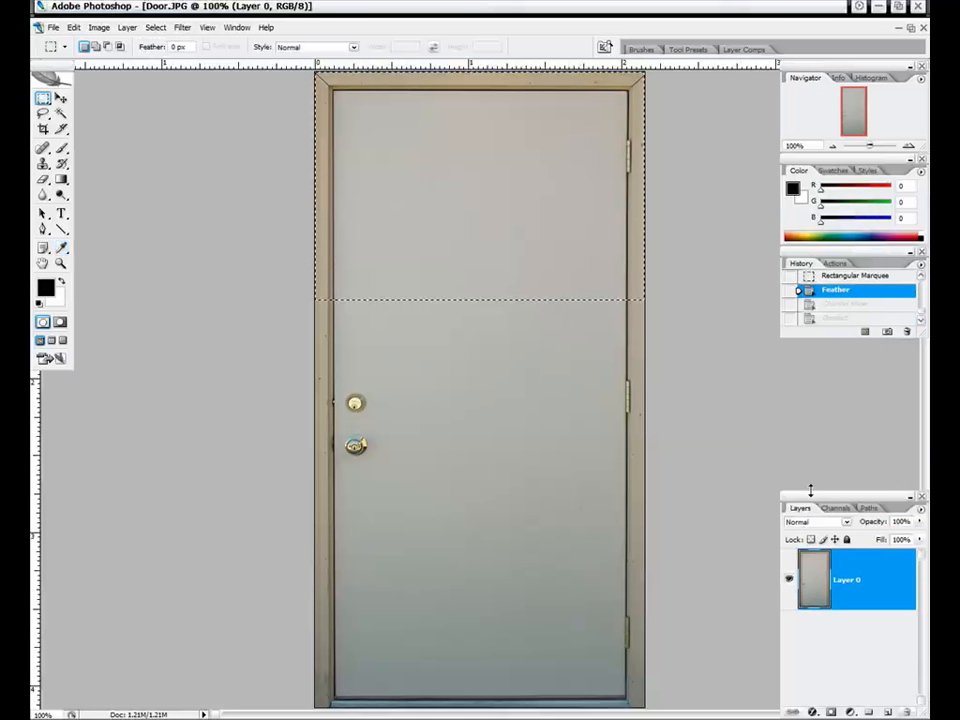
{"action": "left_click_drag", "start_coordinate": [821, 336], "coordinate": [831, 488]}
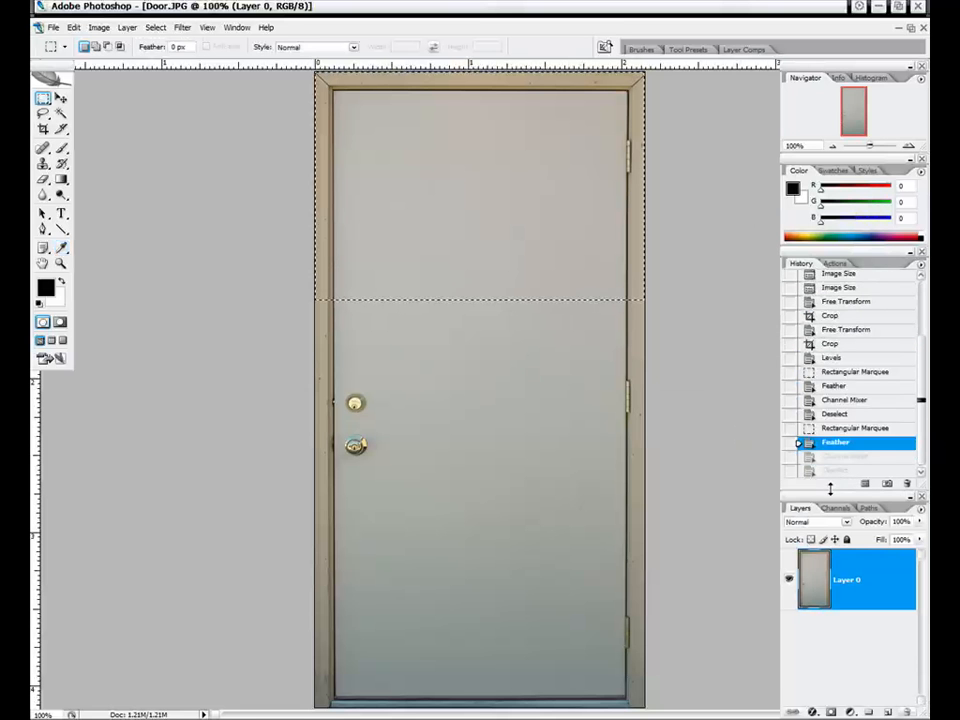
Step: Compare the door before and after the color corrections by switching between the Levels and final Deselect history states
{"action": "left_click", "coordinate": [839, 359]}
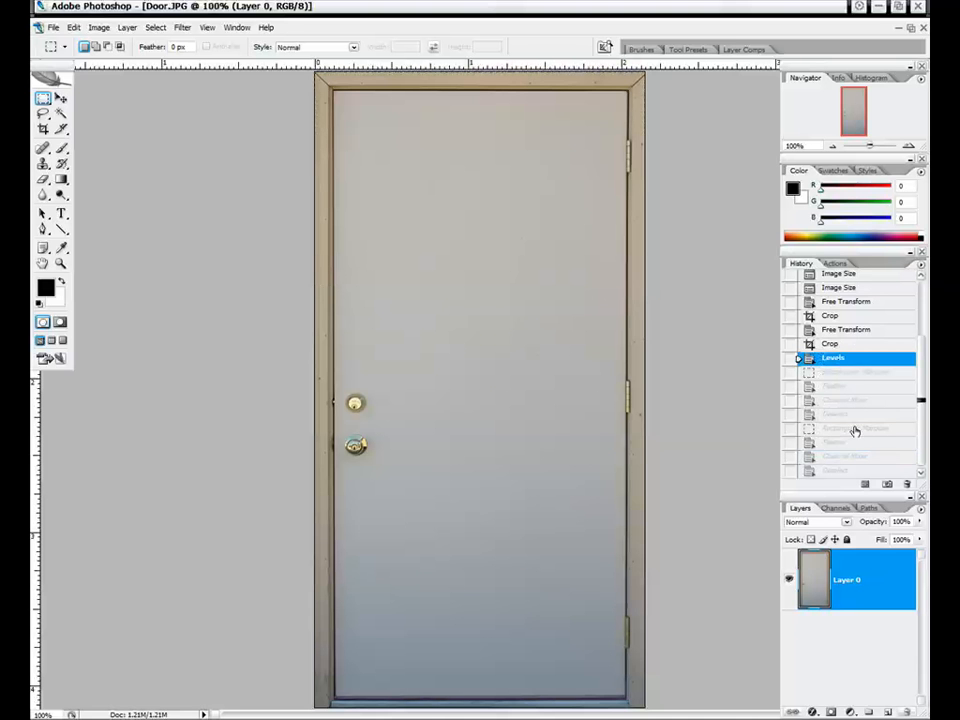
{"action": "left_click", "coordinate": [845, 470]}
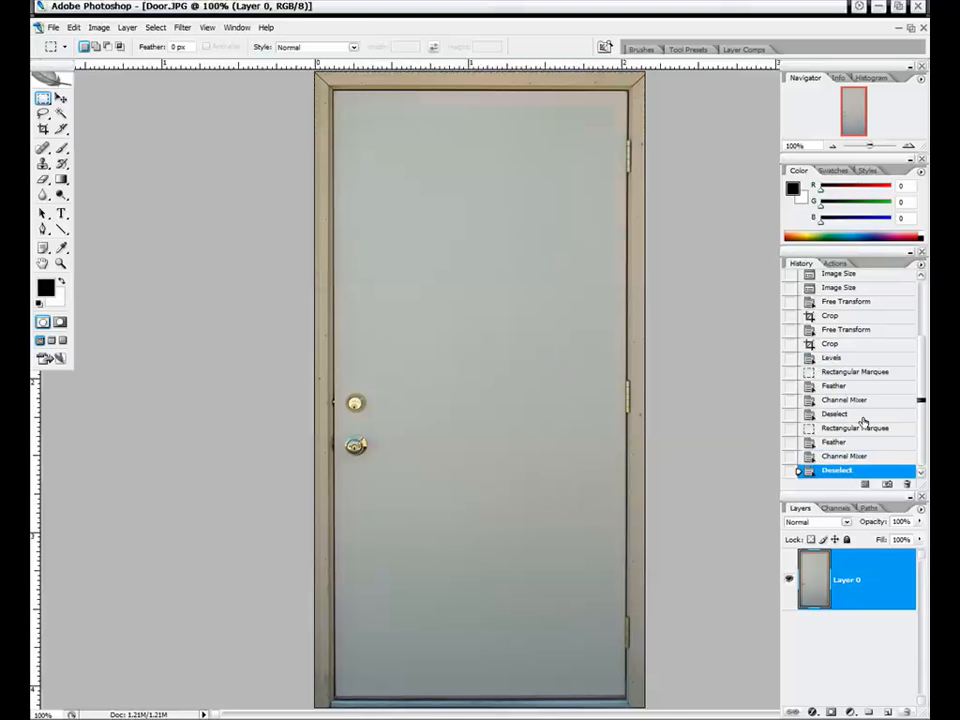
{"action": "left_click", "coordinate": [845, 360]}
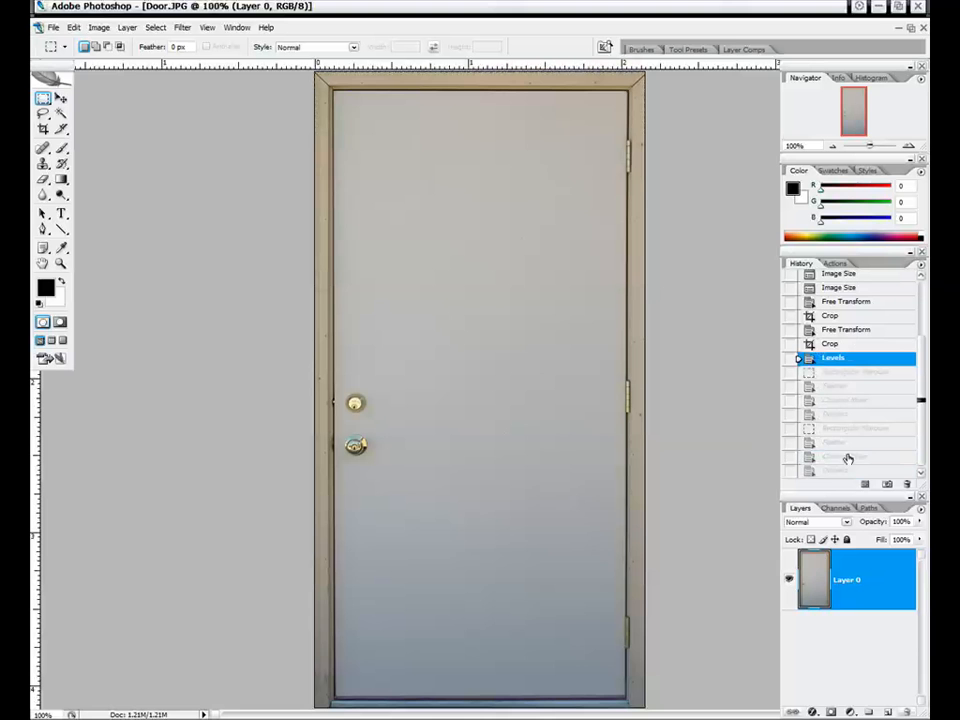
{"action": "left_click", "coordinate": [849, 470]}
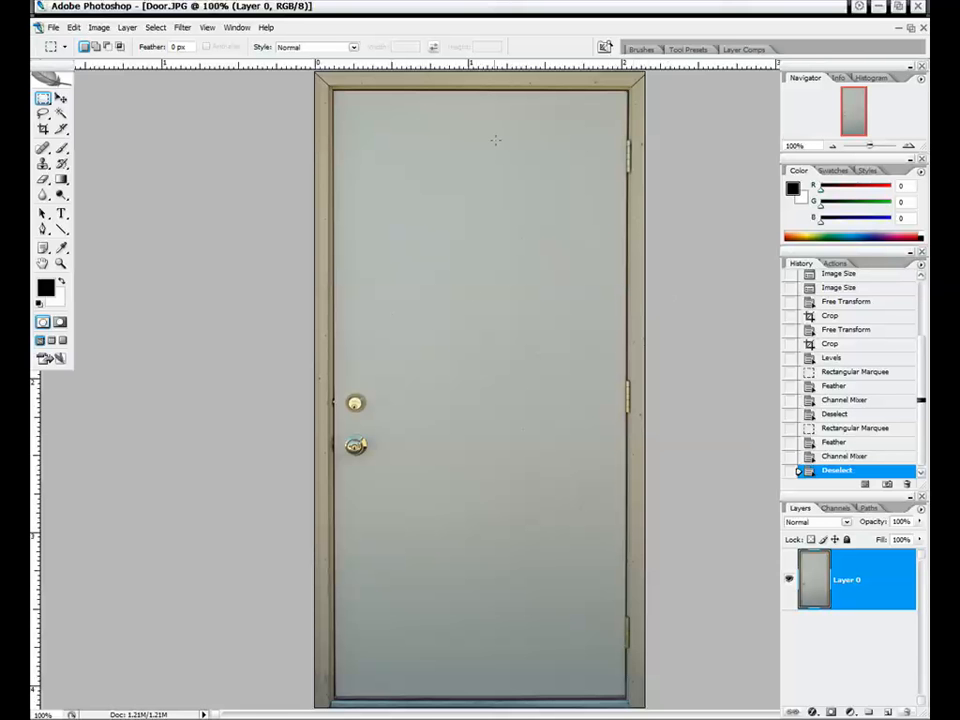
Step: Try a Channel Mixer adjustment on the whole door's Green output with Red +12%, Green 102%, Blue -6% and Constant -64%, and discard it
{"action": "left_click", "coordinate": [99, 27]}
{"action": "left_click", "coordinate": [450, 193]}
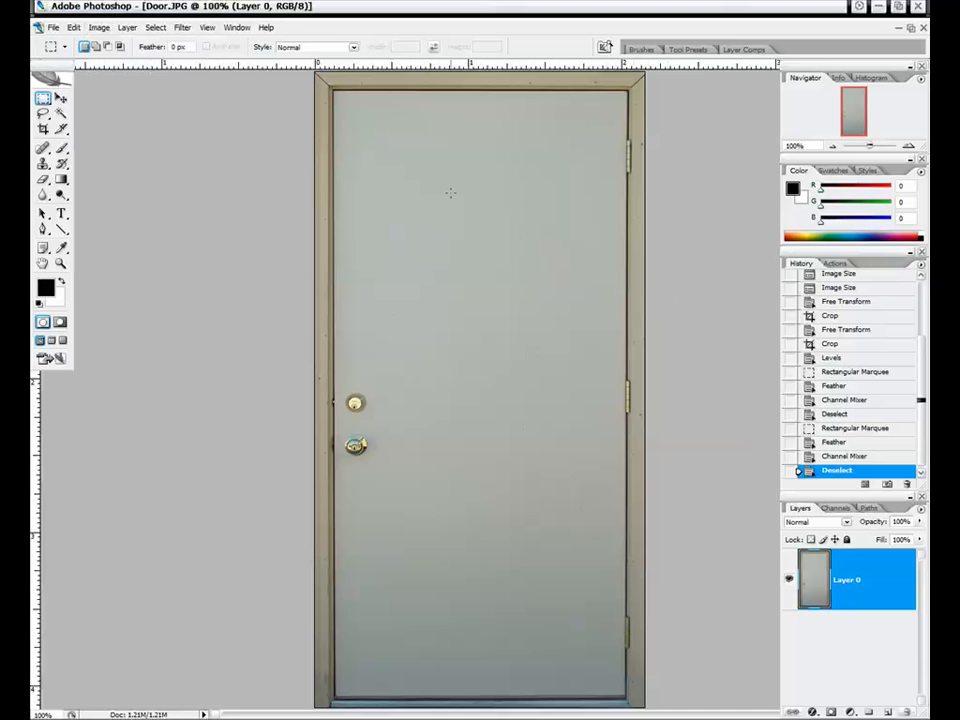
{"action": "left_click", "coordinate": [99, 27]}
{"action": "mouse_move", "coordinate": [165, 63]}
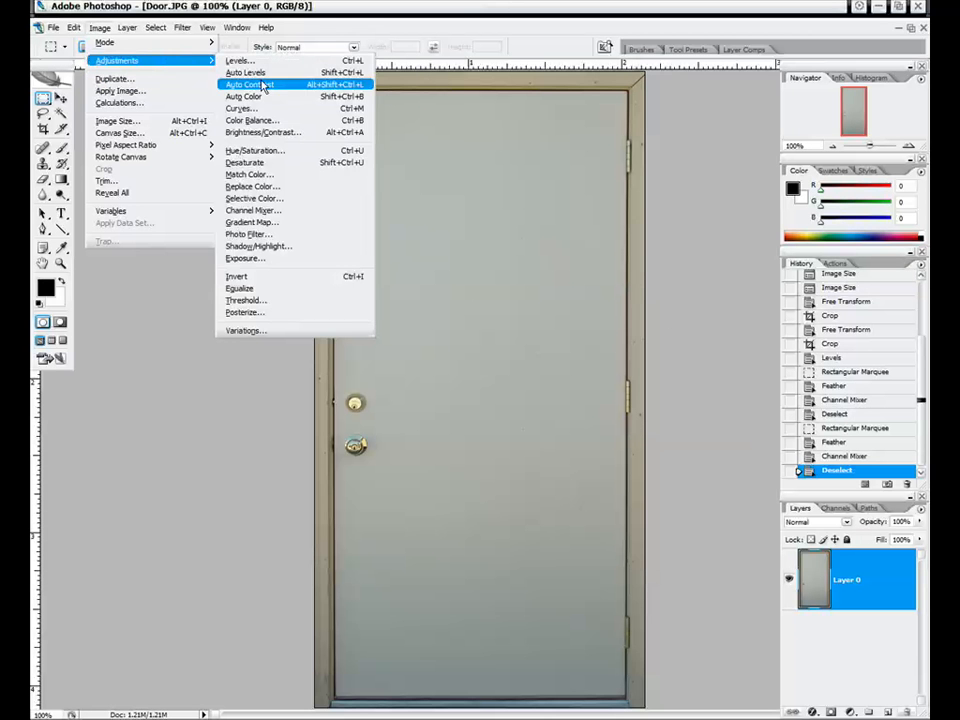
{"action": "left_click", "coordinate": [282, 212]}
{"action": "left_click_drag", "start_coordinate": [729, 165], "coordinate": [725, 156]}
{"action": "left_click", "coordinate": [744, 176]}
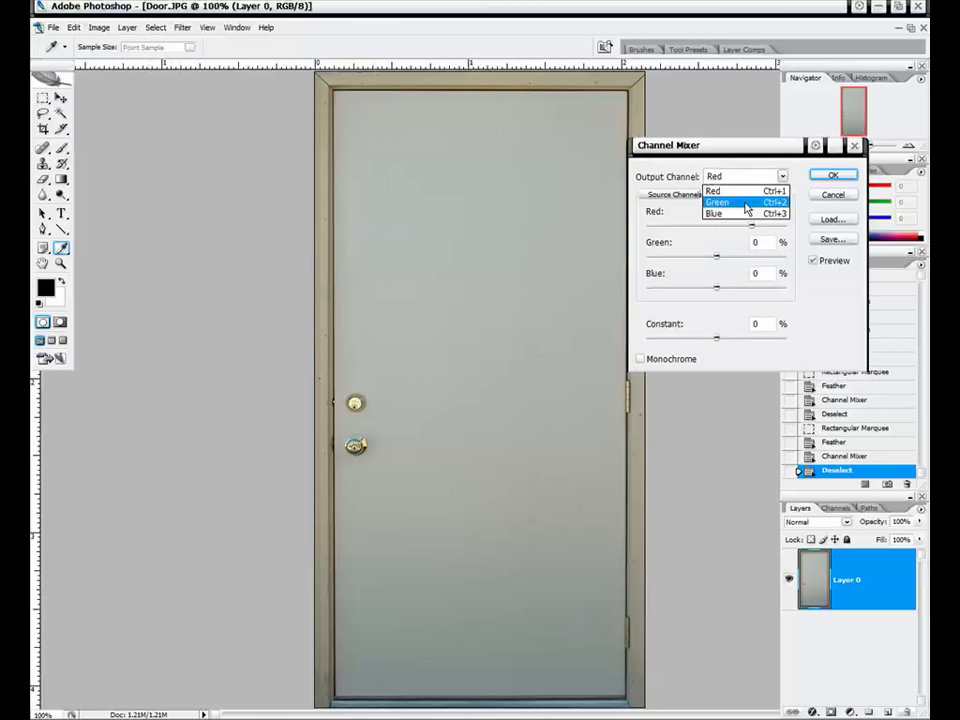
{"action": "left_click", "coordinate": [744, 207]}
{"action": "left_click_drag", "start_coordinate": [751, 258], "coordinate": [714, 294]}
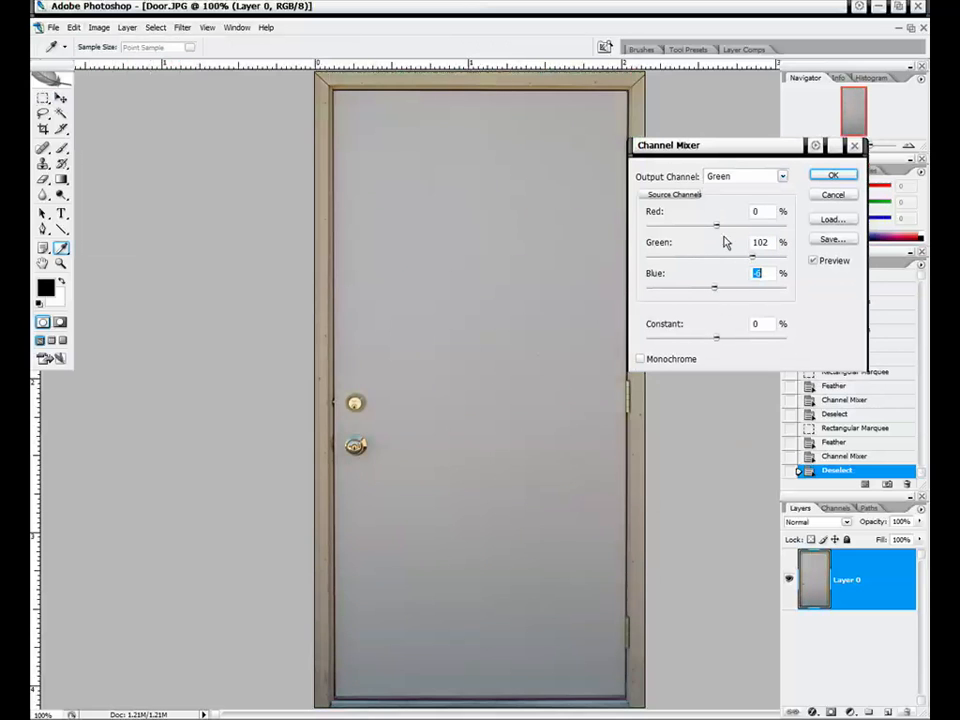
{"action": "left_click_drag", "start_coordinate": [716, 226], "coordinate": [722, 229]}
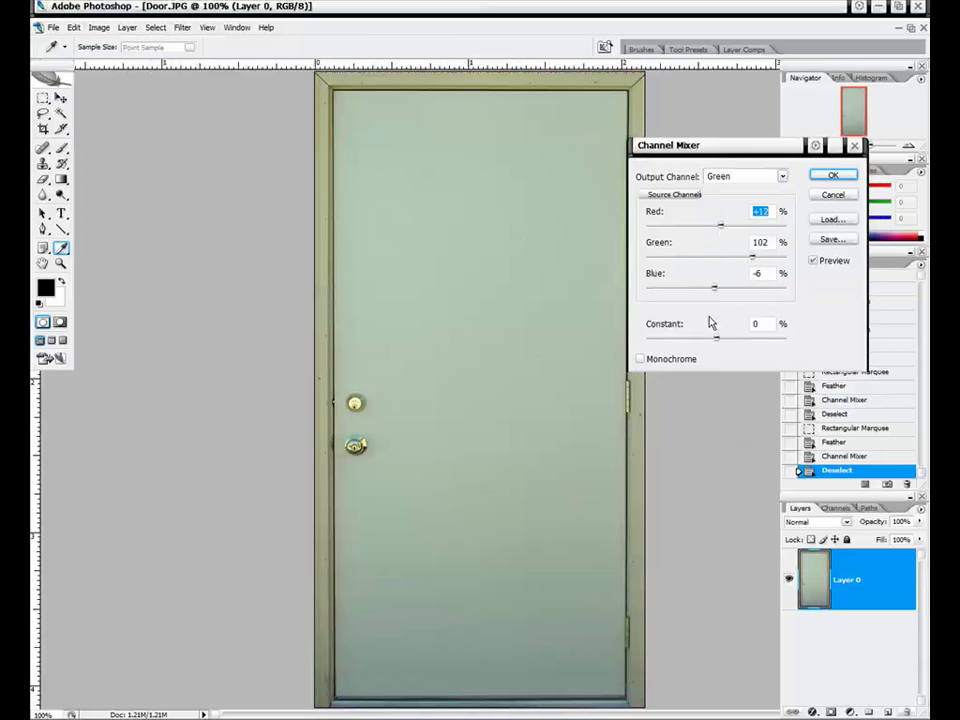
{"action": "left_click_drag", "start_coordinate": [716, 338], "coordinate": [690, 339]}
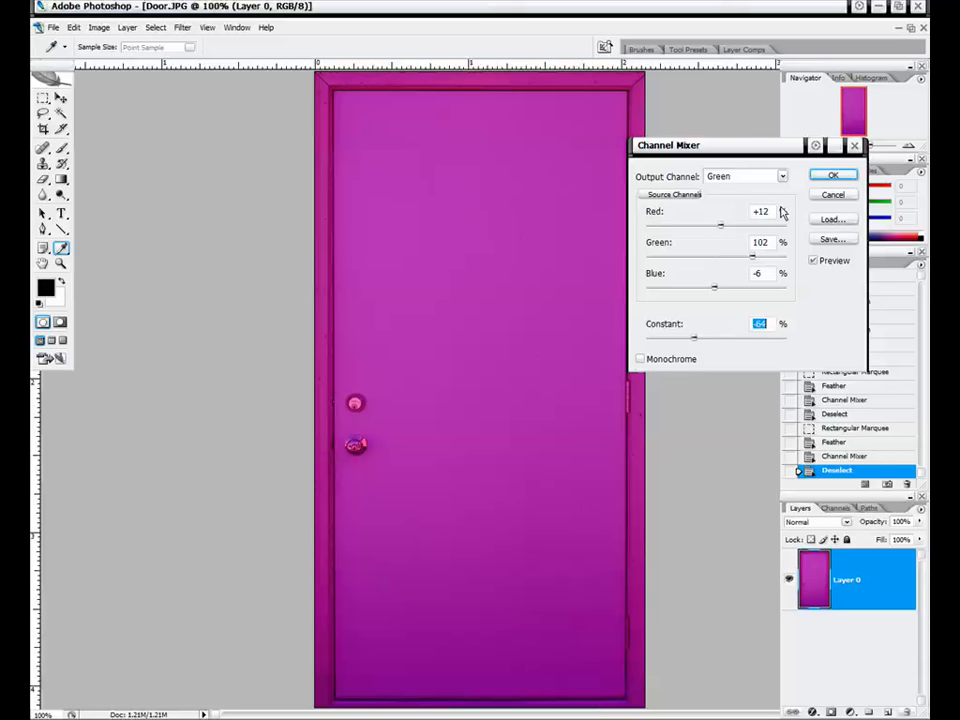
{"action": "left_click", "coordinate": [834, 194]}
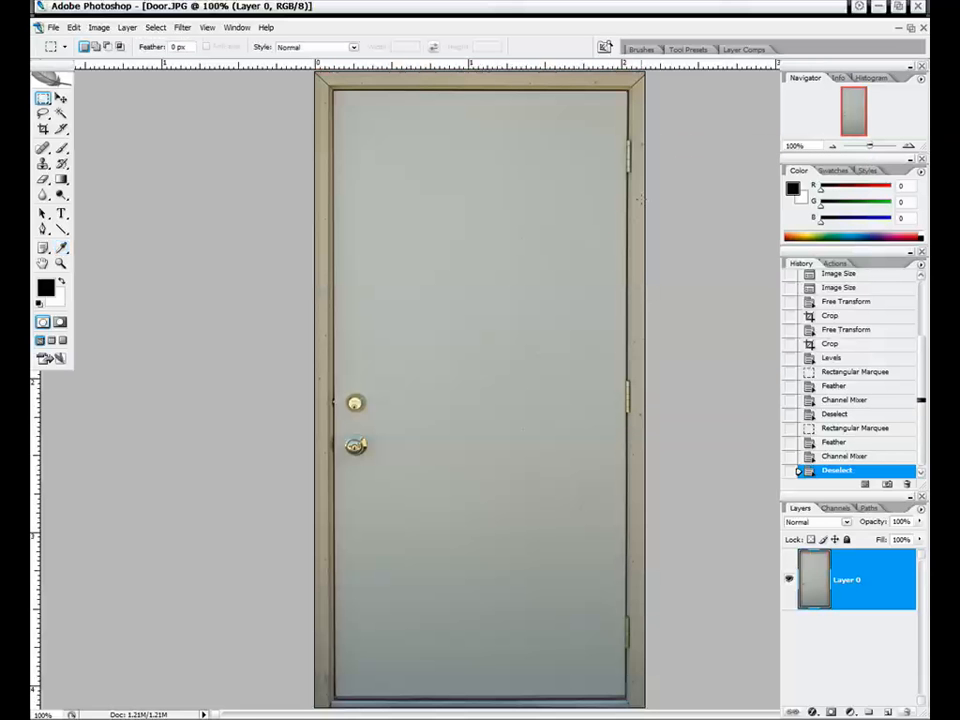
Step: Apply Levels to the whole door with input levels 23, 1.07 and 235
{"action": "key", "text": "ctrl+l"}
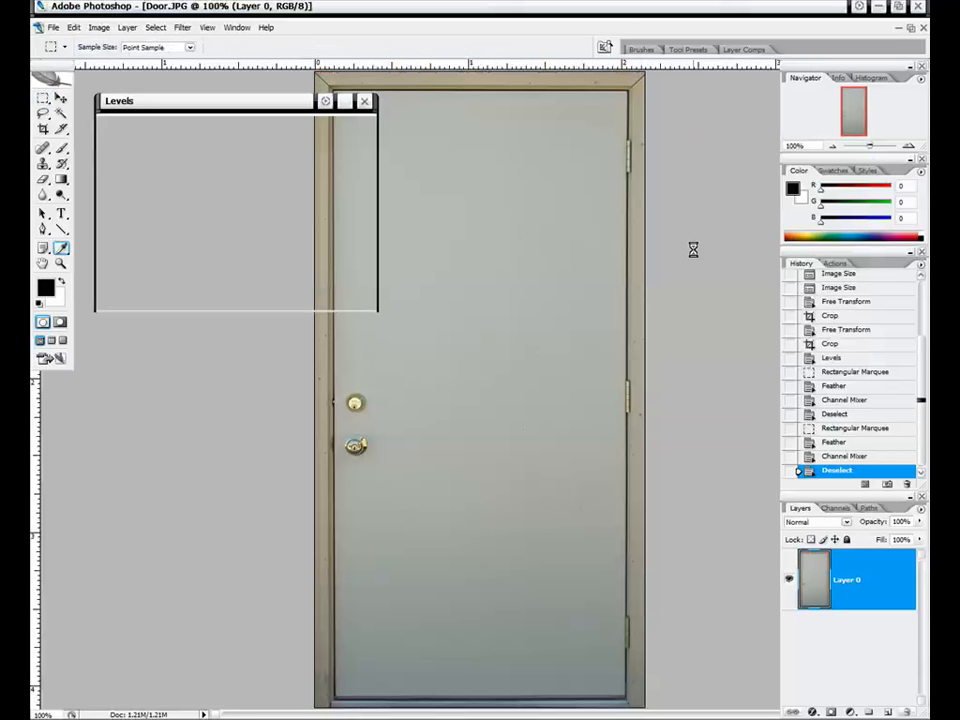
{"action": "left_click_drag", "start_coordinate": [291, 248], "coordinate": [278, 251]}
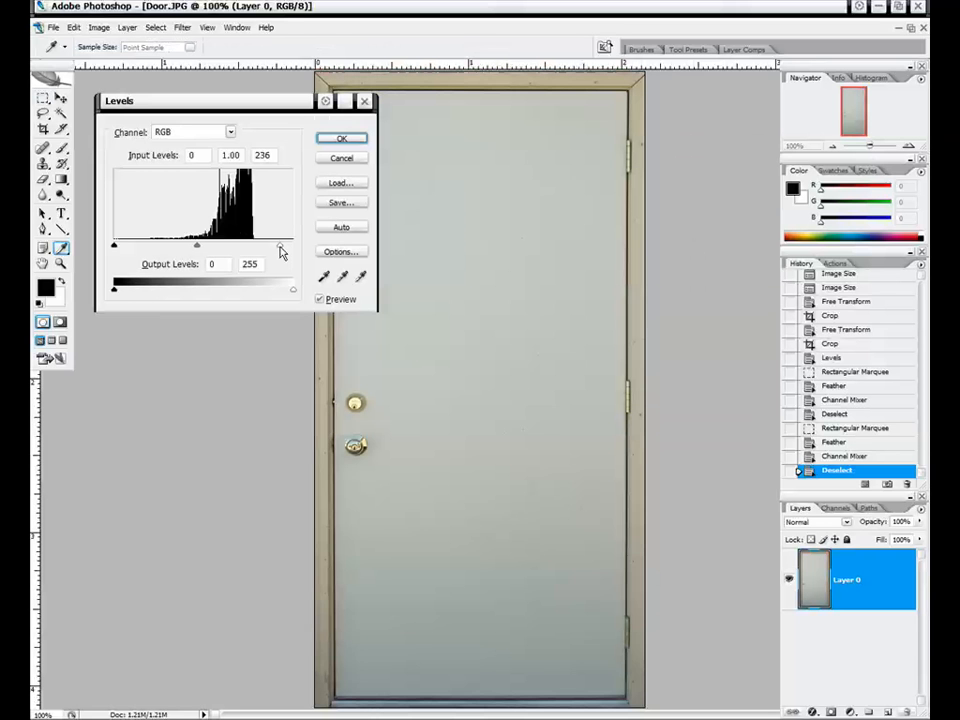
{"action": "left_click_drag", "start_coordinate": [199, 250], "coordinate": [197, 249]}
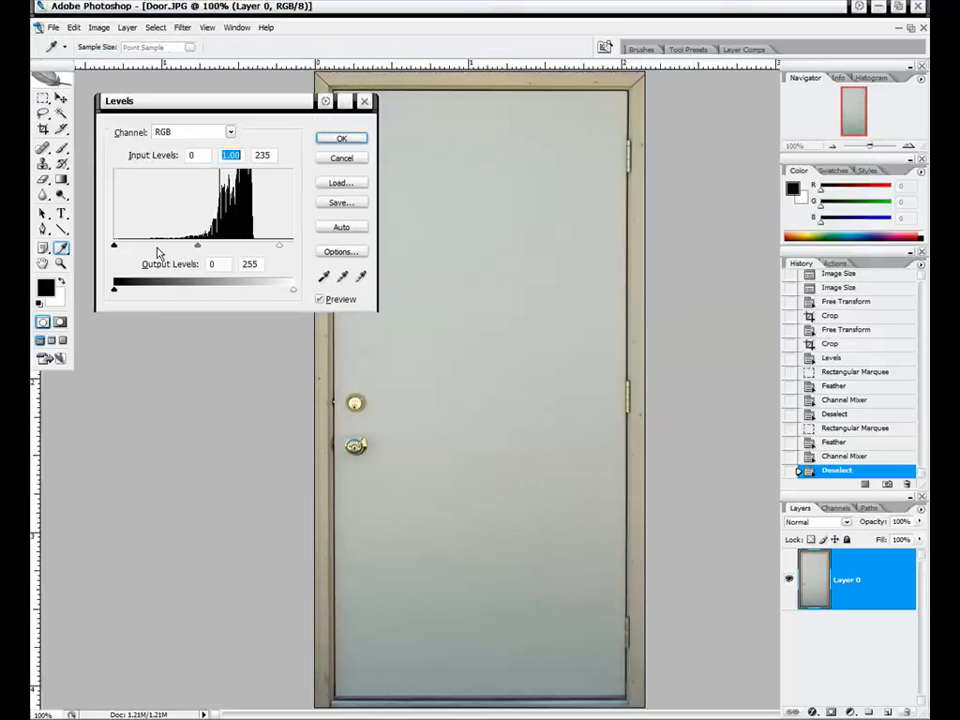
{"action": "left_click_drag", "start_coordinate": [115, 248], "coordinate": [129, 249]}
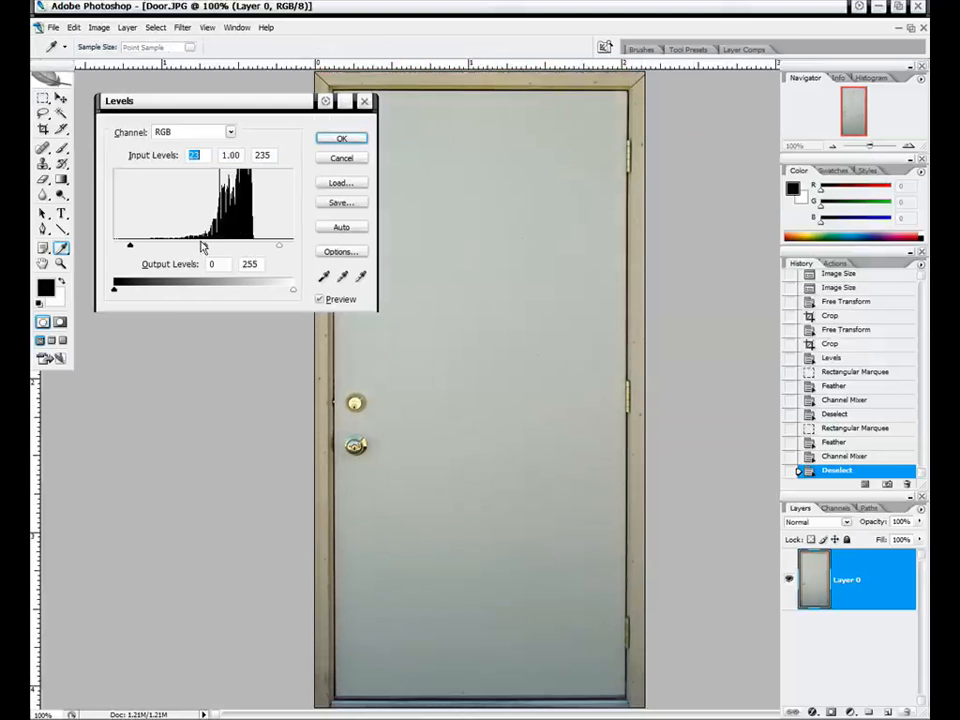
{"action": "left_click_drag", "start_coordinate": [205, 248], "coordinate": [201, 249]}
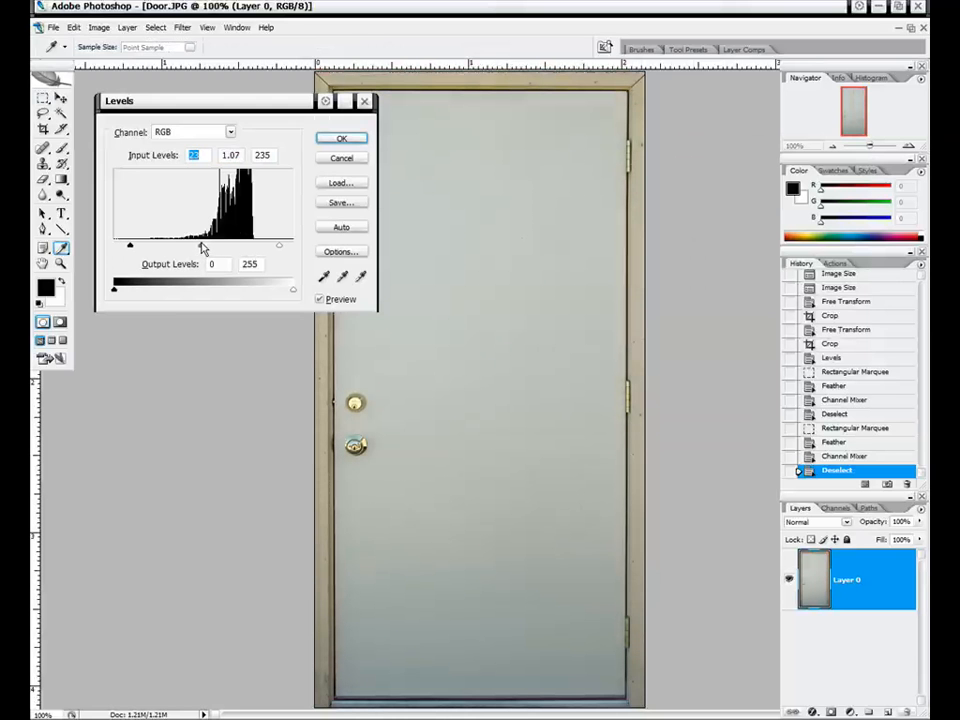
{"action": "left_click", "coordinate": [342, 139]}
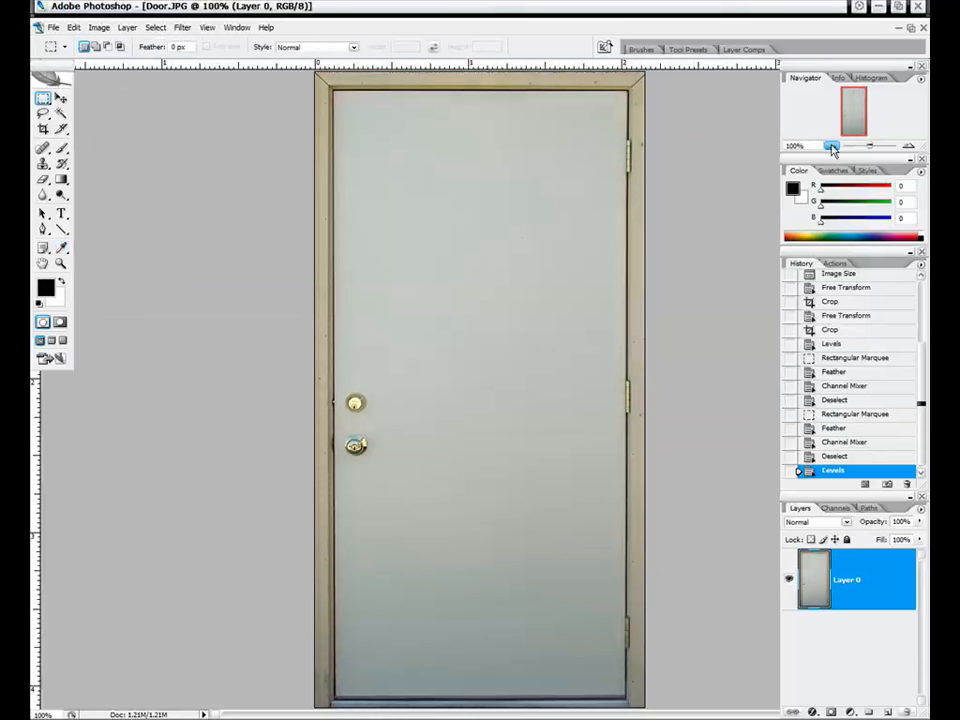
Step: Inspect the adjusted door at different magnifications, including a close look at the surface of its upper part
{"action": "left_click", "coordinate": [832, 146]}
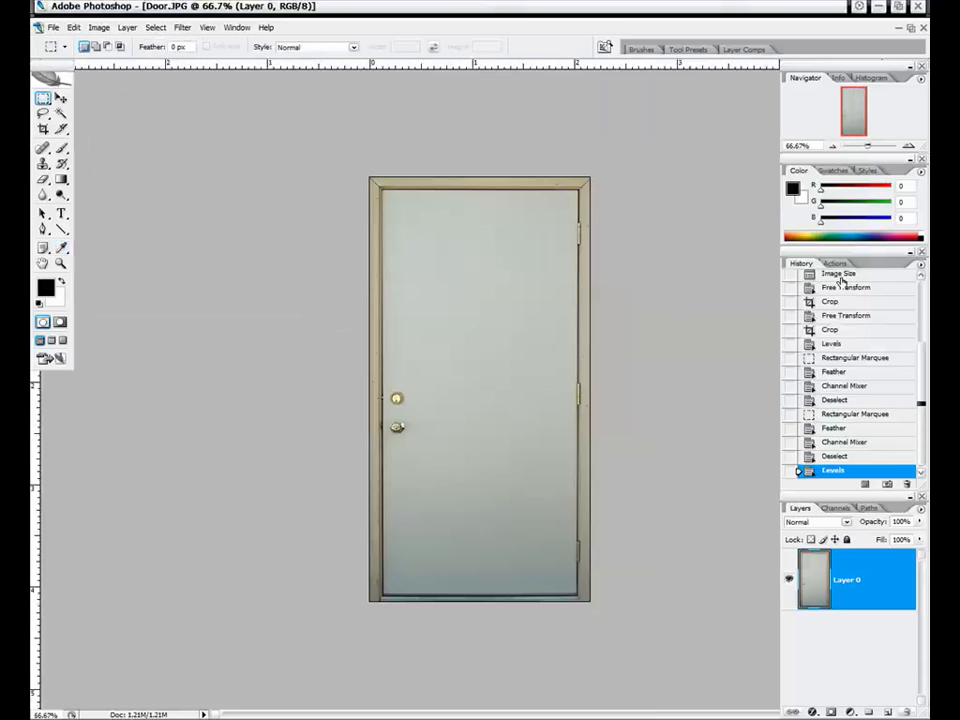
{"action": "left_click", "coordinate": [908, 146]}
{"action": "left_click", "coordinate": [908, 146]}
{"action": "left_click", "coordinate": [908, 146]}
{"action": "left_click_drag", "start_coordinate": [852, 110], "coordinate": [878, 78]}
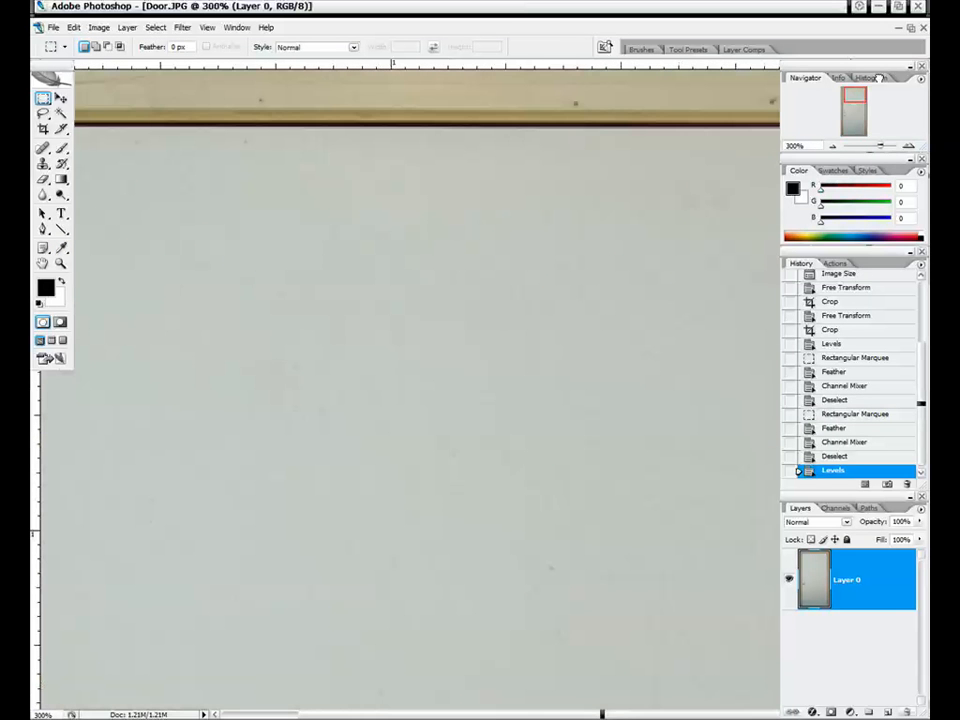
{"action": "left_click", "coordinate": [836, 149]}
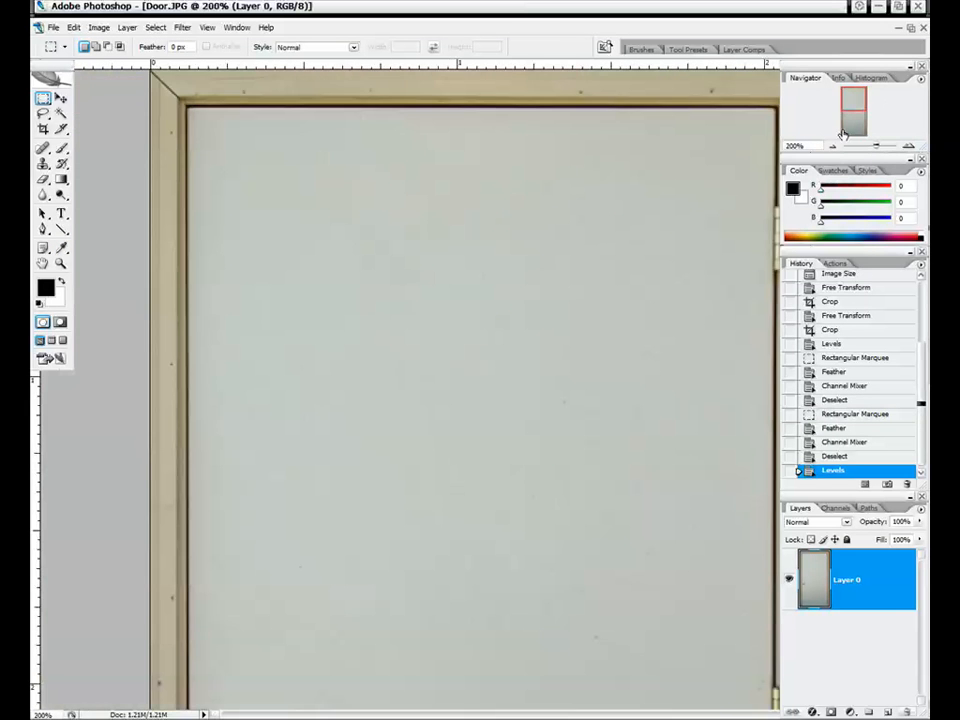
{"action": "left_click", "coordinate": [834, 147]}
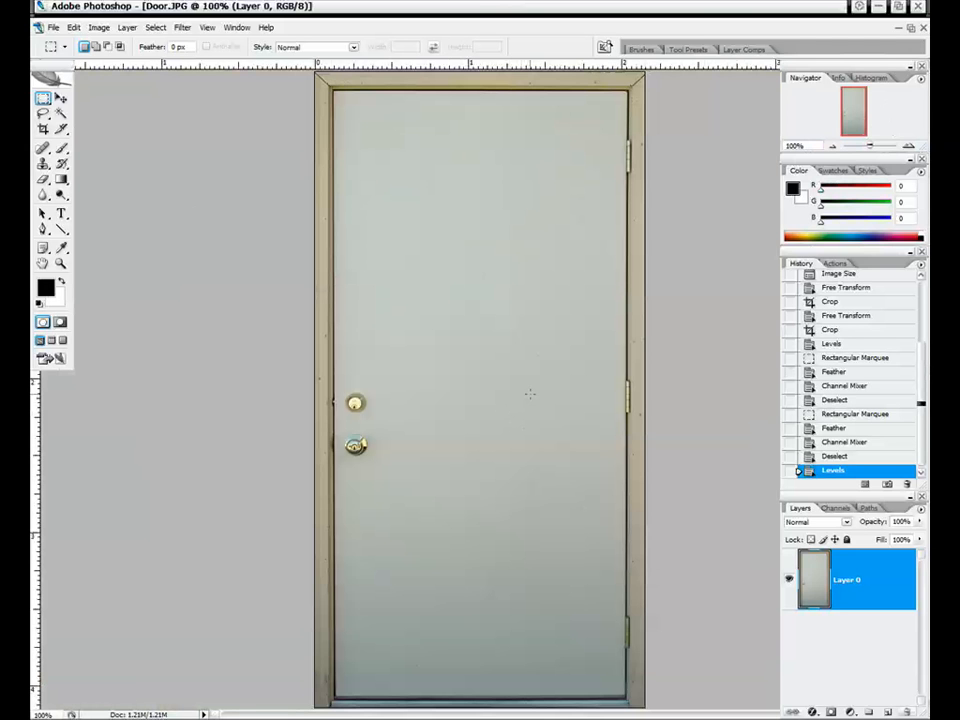
Step: Select a full-width rectangular strip across the lower part of the door and feather it by 250 pixels
{"action": "left_click", "coordinate": [832, 146]}
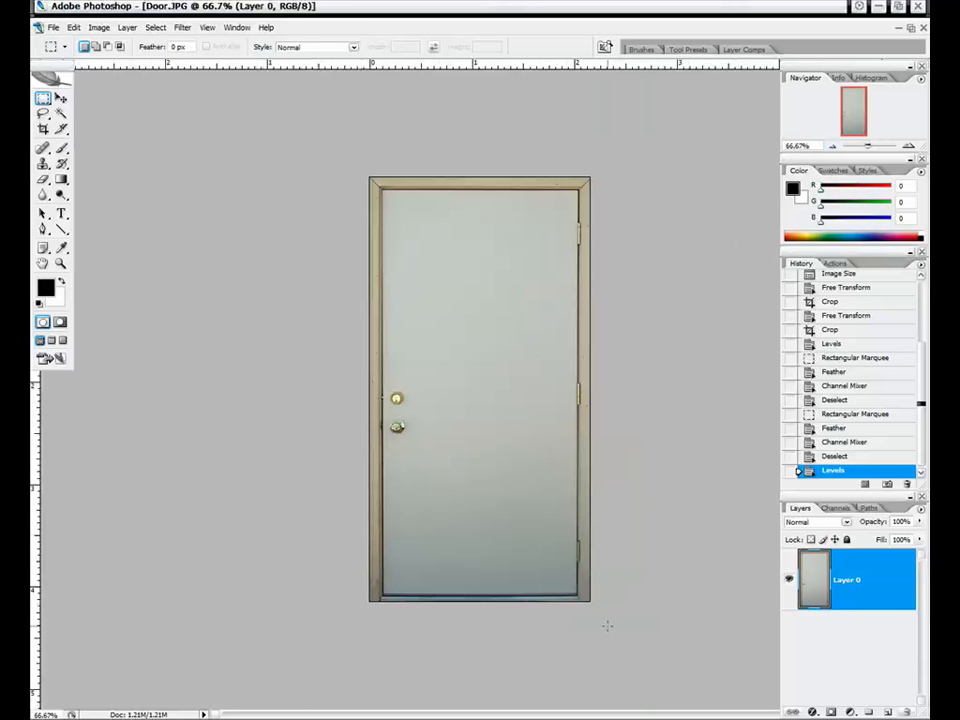
{"action": "left_click_drag", "start_coordinate": [623, 621], "coordinate": [355, 504]}
{"action": "right_click", "coordinate": [492, 341]}
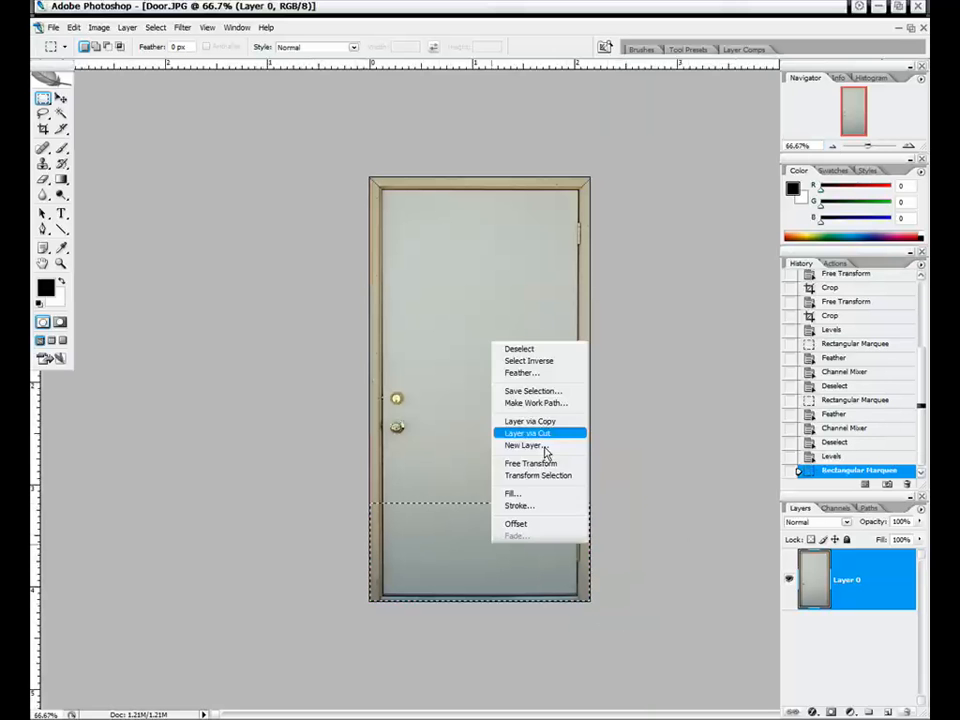
{"action": "left_click", "coordinate": [536, 373]}
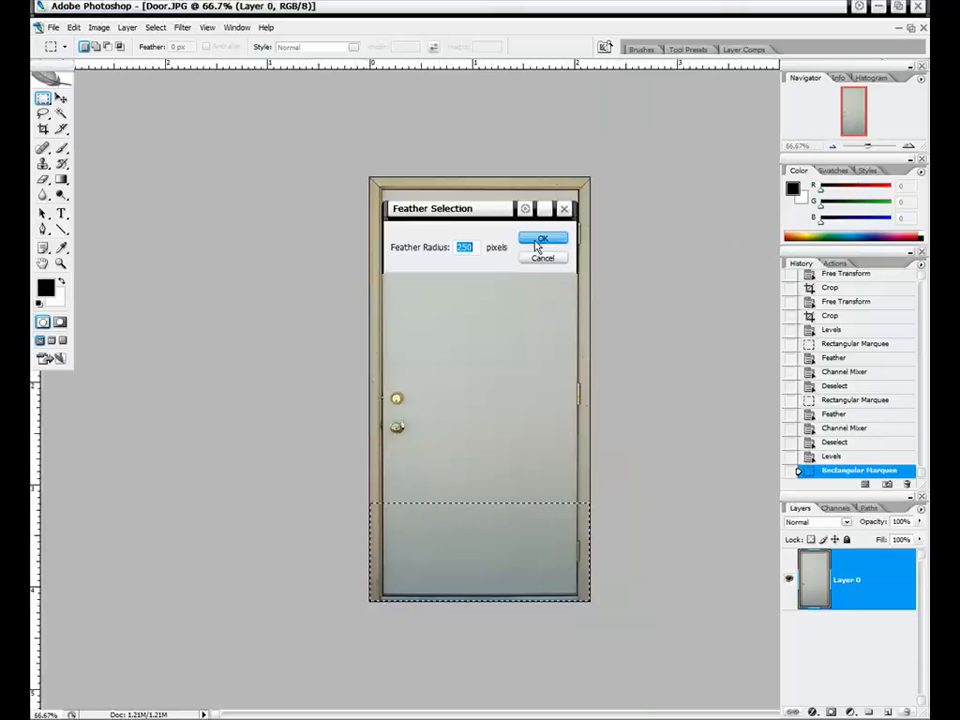
{"action": "left_click", "coordinate": [536, 242]}
Step: Apply Levels with the white input at 236 to the feathered lower door, comparing with the preview off, and deselect it
{"action": "key", "text": "ctrl+l"}
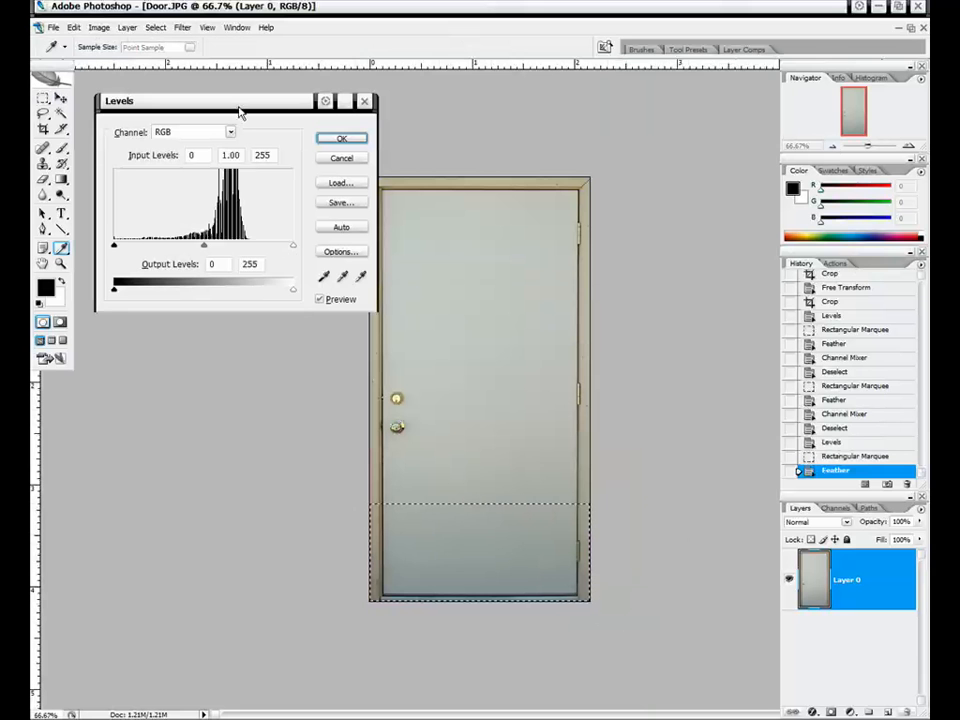
{"action": "left_click_drag", "start_coordinate": [240, 111], "coordinate": [230, 101]}
{"action": "mouse_move", "coordinate": [283, 236]}
{"action": "left_mouse_down"}
{"action": "mouse_move", "coordinate": [237, 240]}
{"action": "mouse_move", "coordinate": [321, 240]}
{"action": "mouse_move", "coordinate": [255, 242]}
{"action": "mouse_move", "coordinate": [284, 240]}
{"action": "mouse_move", "coordinate": [270, 242]}
{"action": "left_mouse_up"}
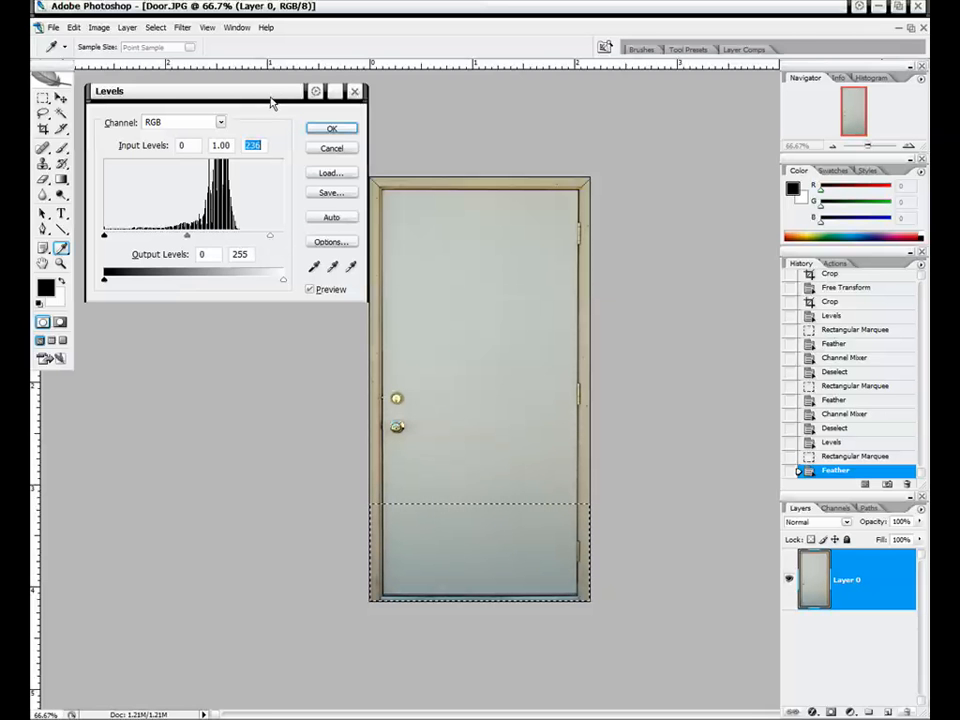
{"action": "left_click_drag", "start_coordinate": [274, 96], "coordinate": [274, 102]}
{"action": "left_click", "coordinate": [310, 296]}
{"action": "left_click", "coordinate": [312, 296]}
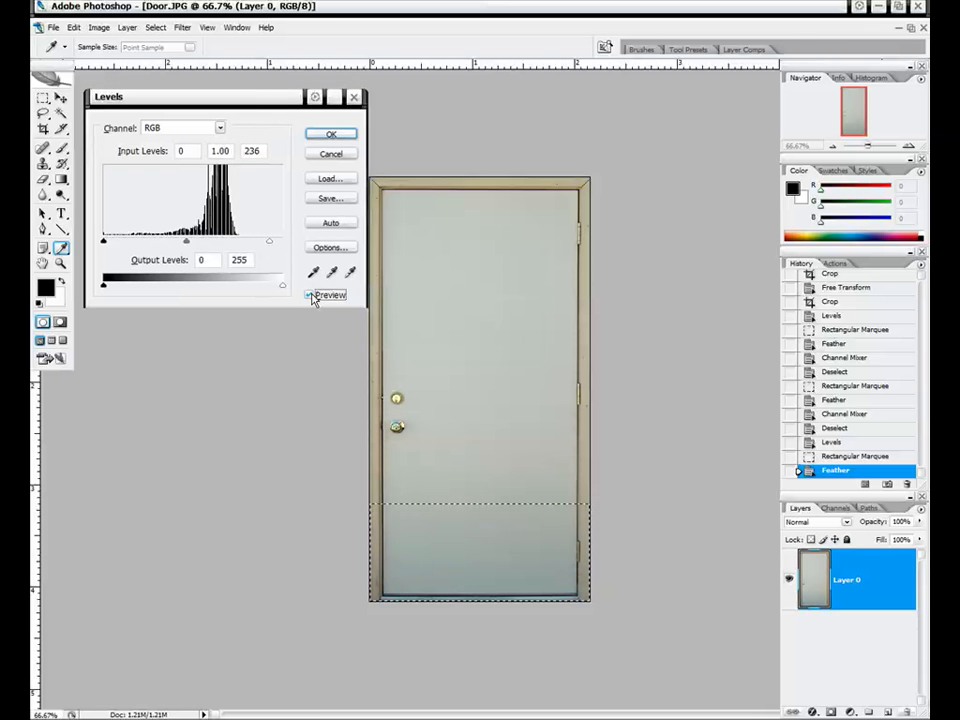
{"action": "left_click", "coordinate": [331, 134]}
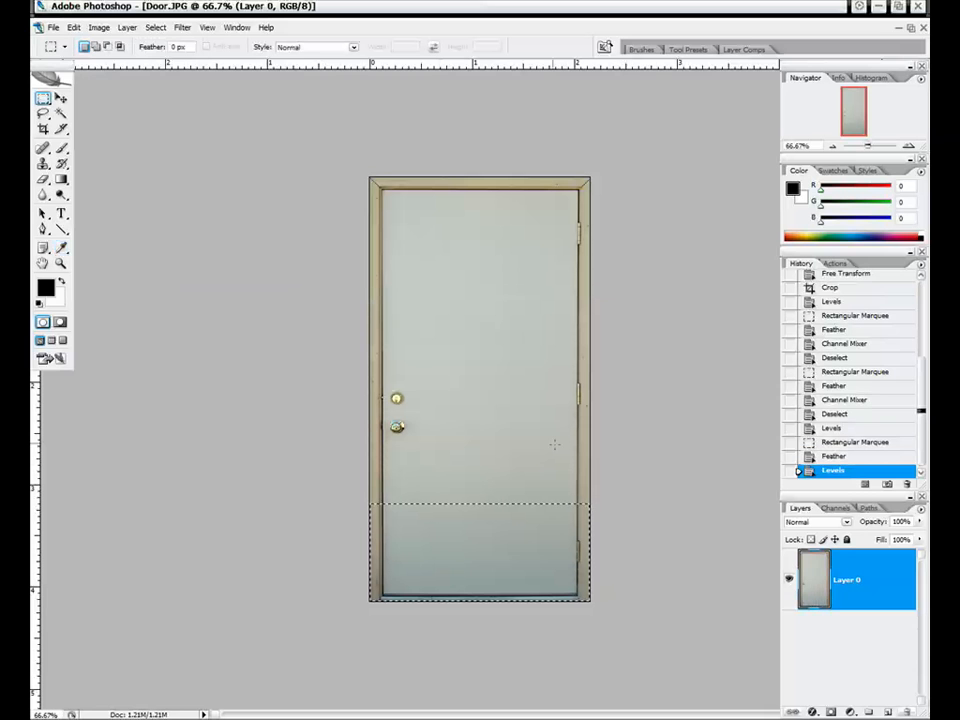
{"action": "right_click", "coordinate": [503, 411]}
{"action": "left_click", "coordinate": [529, 415]}
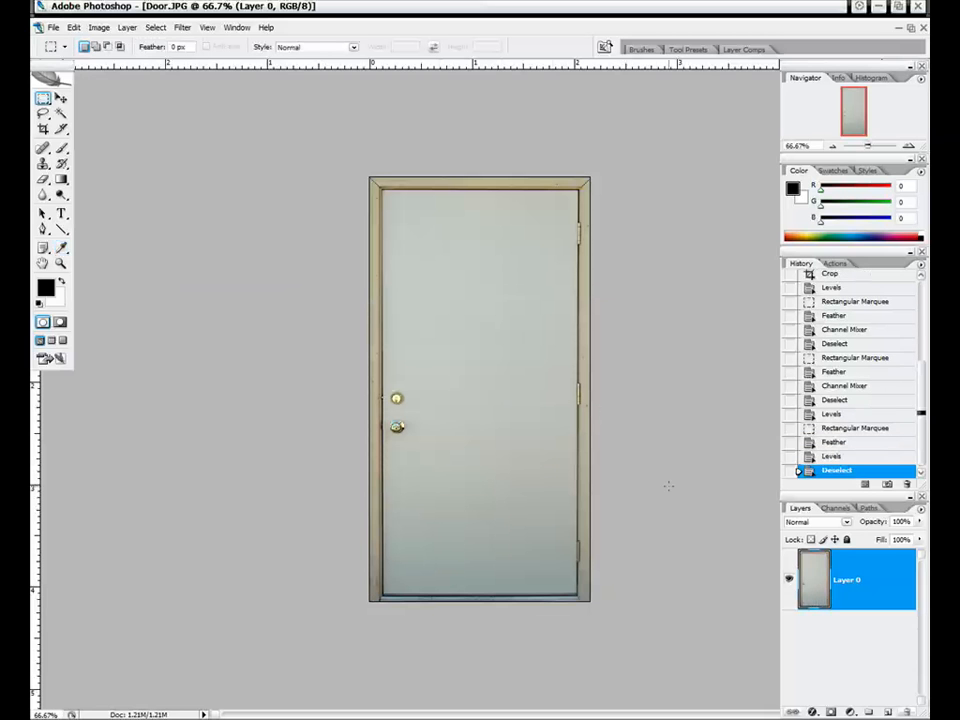
Step: Shorten the history list and move the layers list up directly beneath it to make room for more layers
{"action": "left_click", "coordinate": [908, 147]}
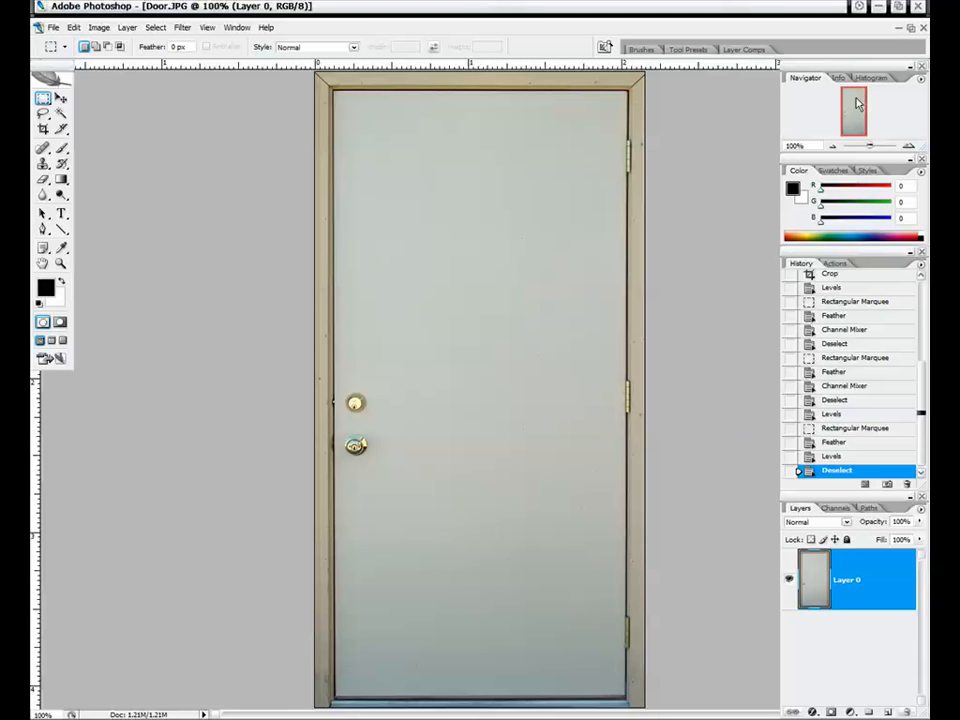
{"action": "left_click", "coordinate": [832, 147]}
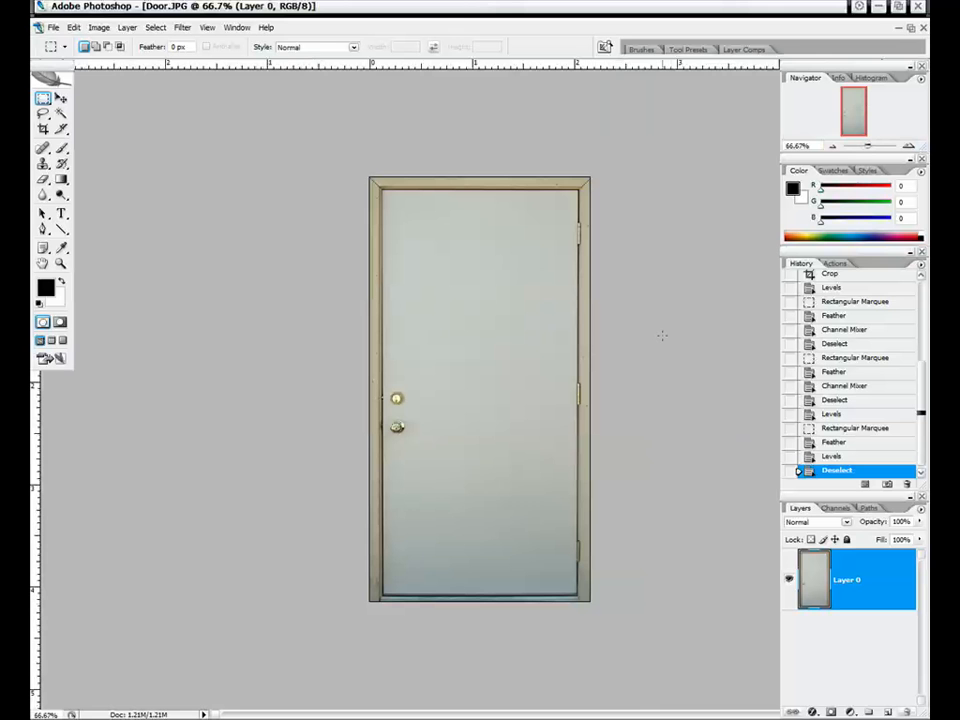
{"action": "key", "text": "ctrl+plus"}
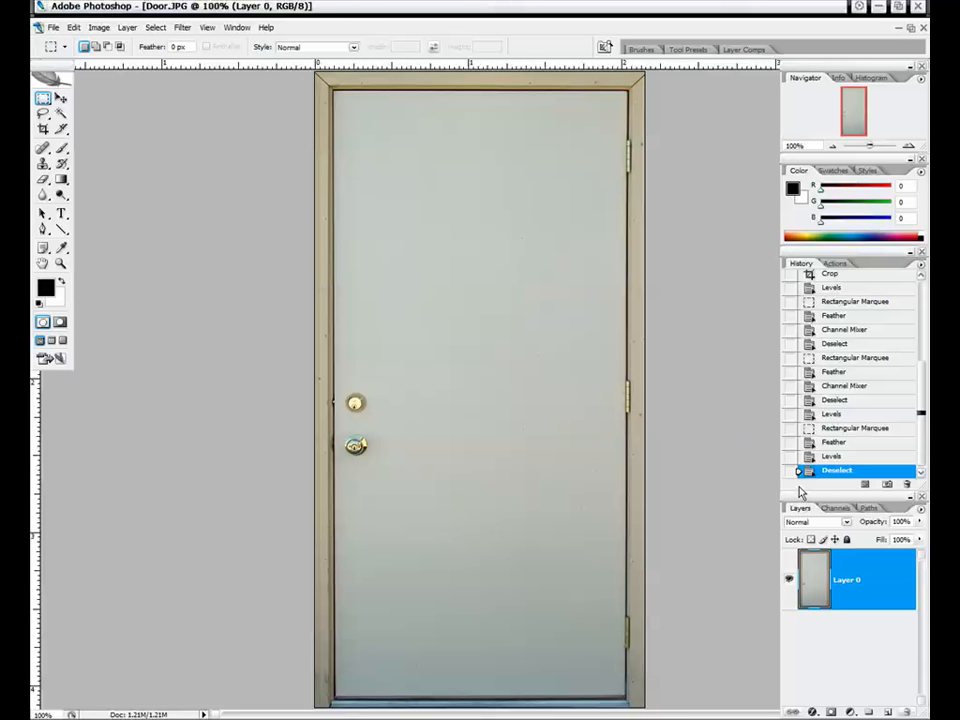
{"action": "left_click_drag", "start_coordinate": [806, 500], "coordinate": [815, 345]}
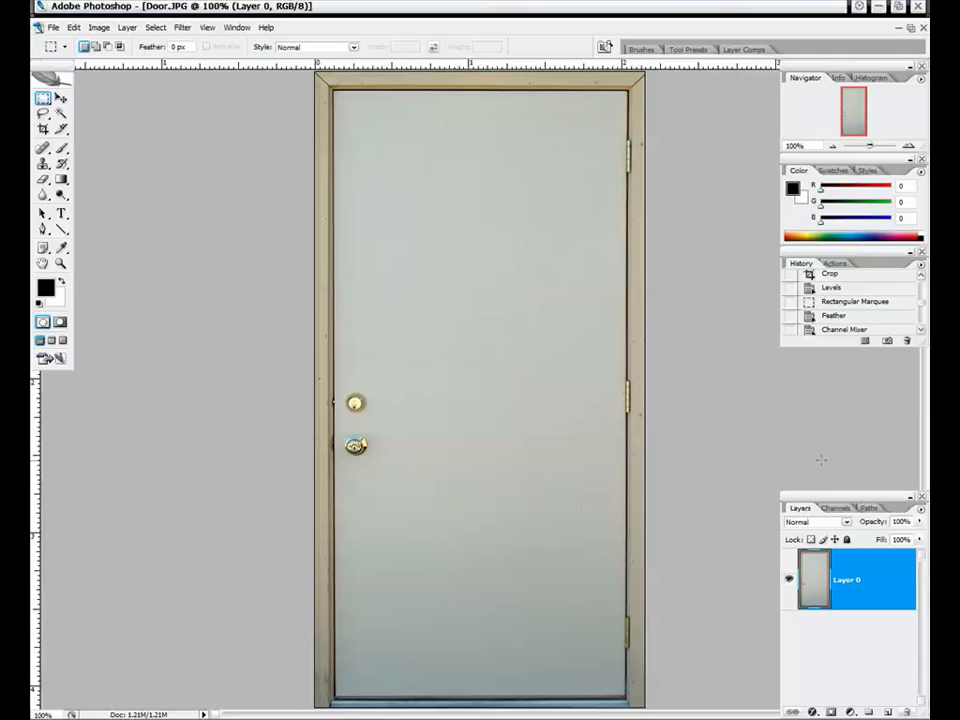
{"action": "left_click_drag", "start_coordinate": [828, 490], "coordinate": [836, 346]}
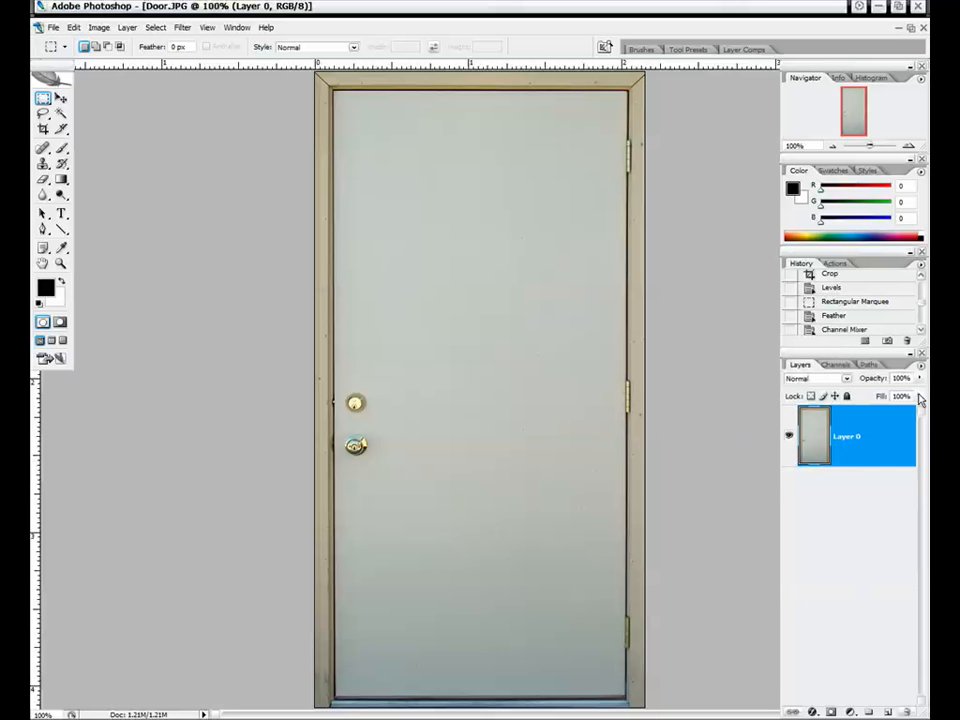
Step: Add a new empty layer above the door layer with the default settings
{"action": "left_click", "coordinate": [874, 499]}
{"action": "left_click", "coordinate": [920, 365]}
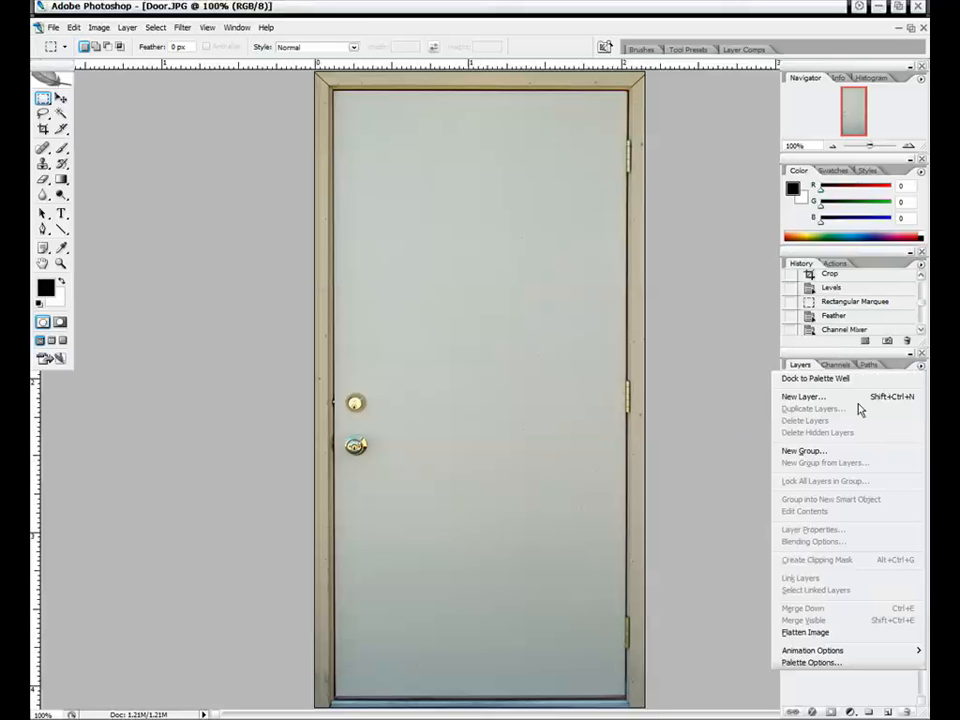
{"action": "left_click", "coordinate": [860, 398]}
{"action": "left_click", "coordinate": [632, 196]}
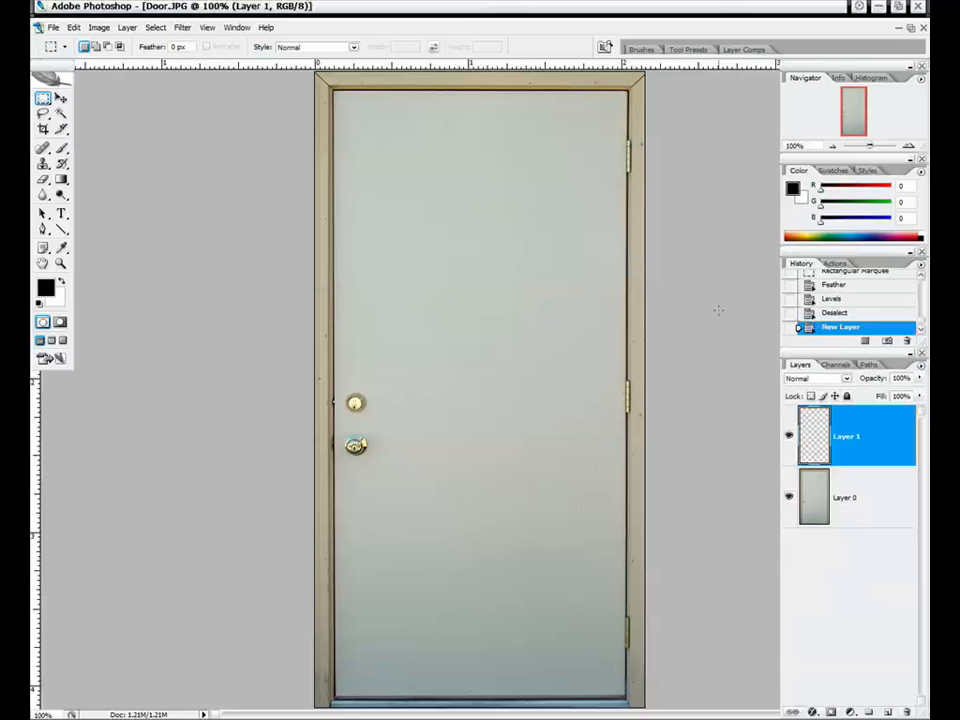
Step: Set the foreground color to white (ffffff) for drawing over the door's two locks
{"action": "left_click", "coordinate": [909, 147]}
{"action": "left_click", "coordinate": [909, 147]}
{"action": "left_click", "coordinate": [909, 147]}
{"action": "left_click_drag", "start_coordinate": [854, 115], "coordinate": [848, 112]}
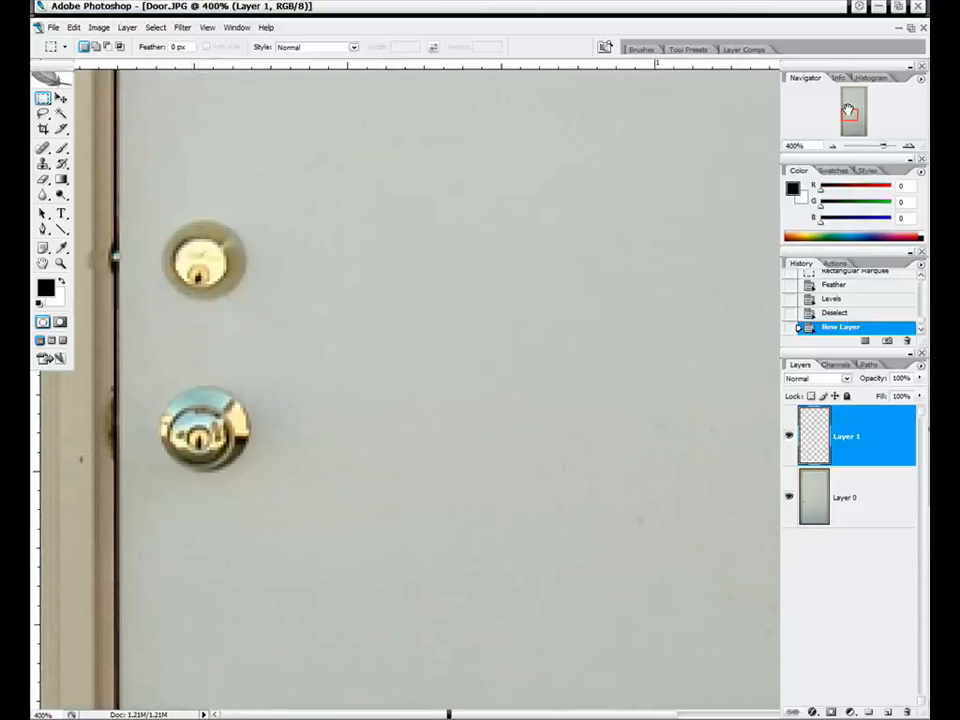
{"action": "left_click", "coordinate": [60, 284]}
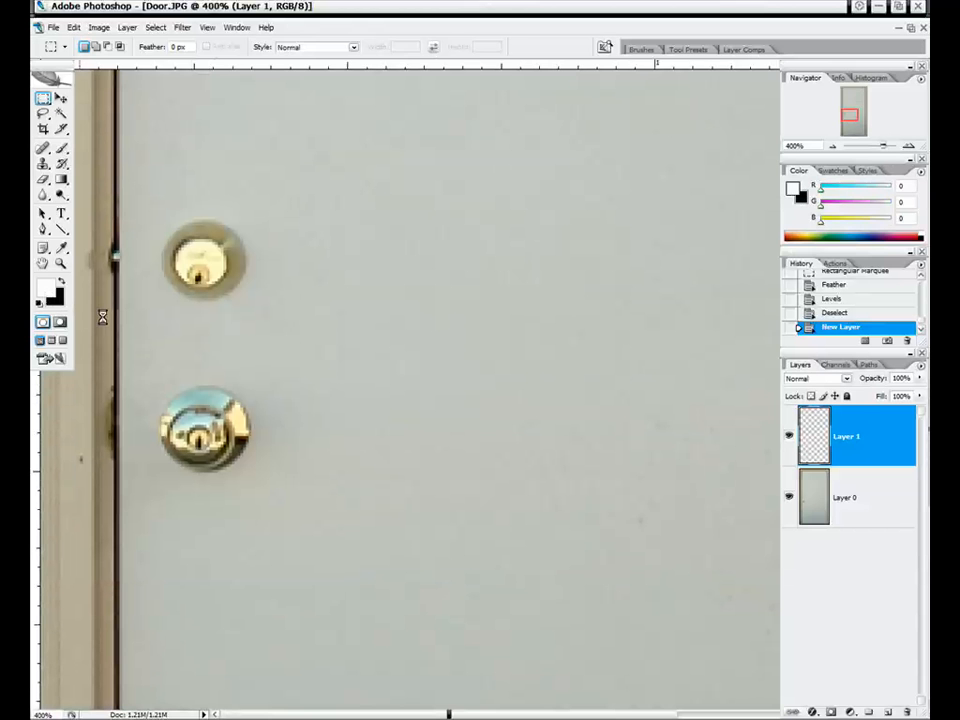
{"action": "left_click", "coordinate": [45, 291]}
{"action": "left_click_drag", "start_coordinate": [459, 240], "coordinate": [375, 160]}
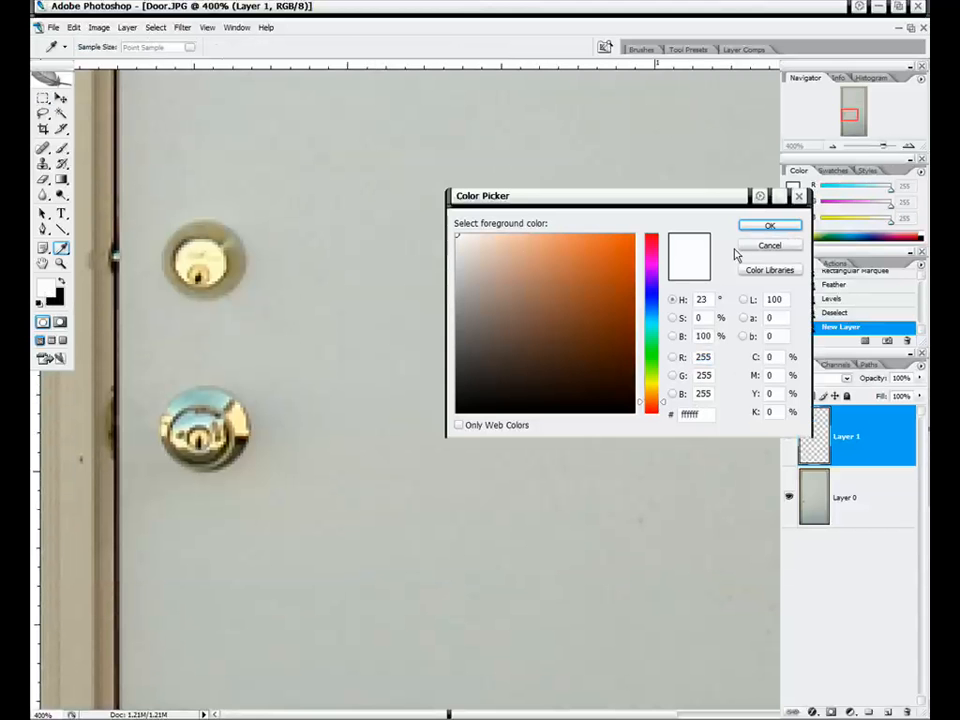
{"action": "left_click", "coordinate": [770, 225]}
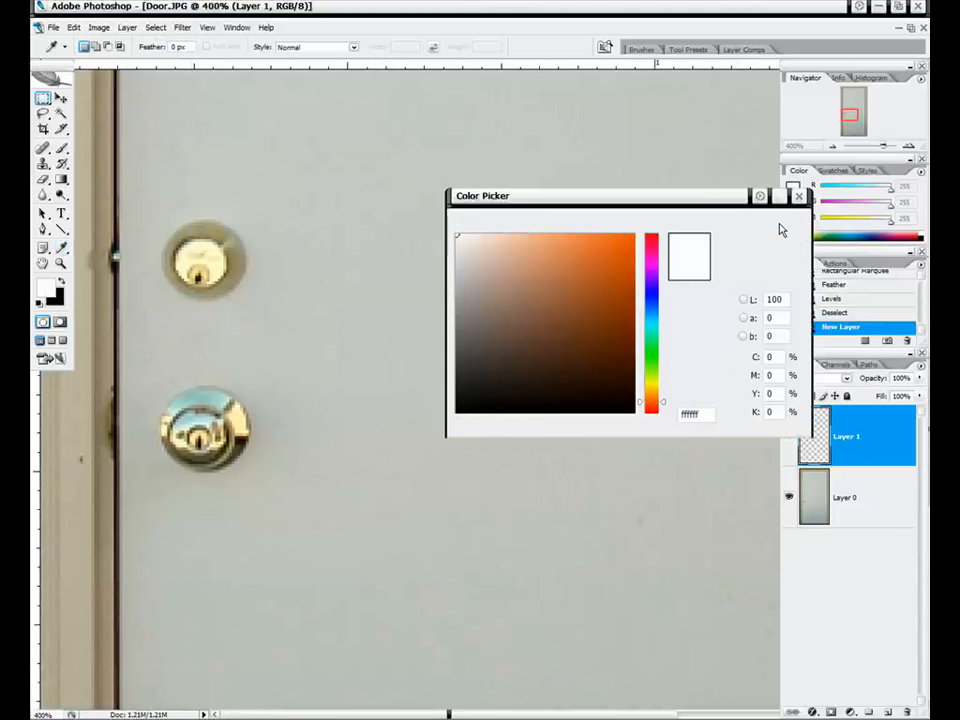
Step: Draw a white circle with the Ellipse tool that exactly covers the upper lock
{"action": "left_click", "coordinate": [60, 230]}
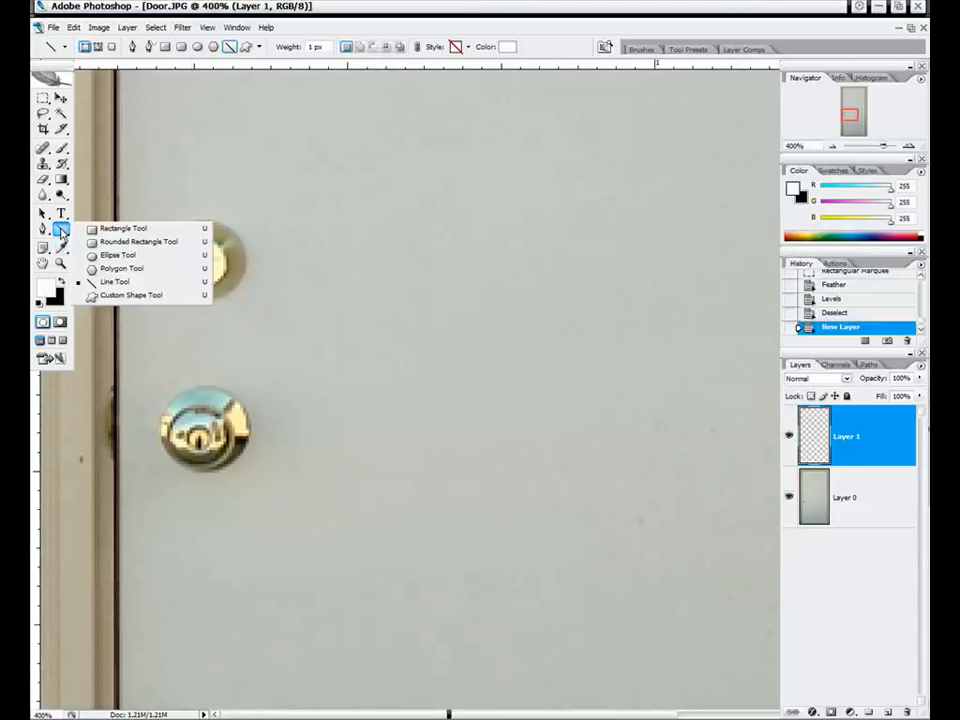
{"action": "left_click", "coordinate": [118, 255]}
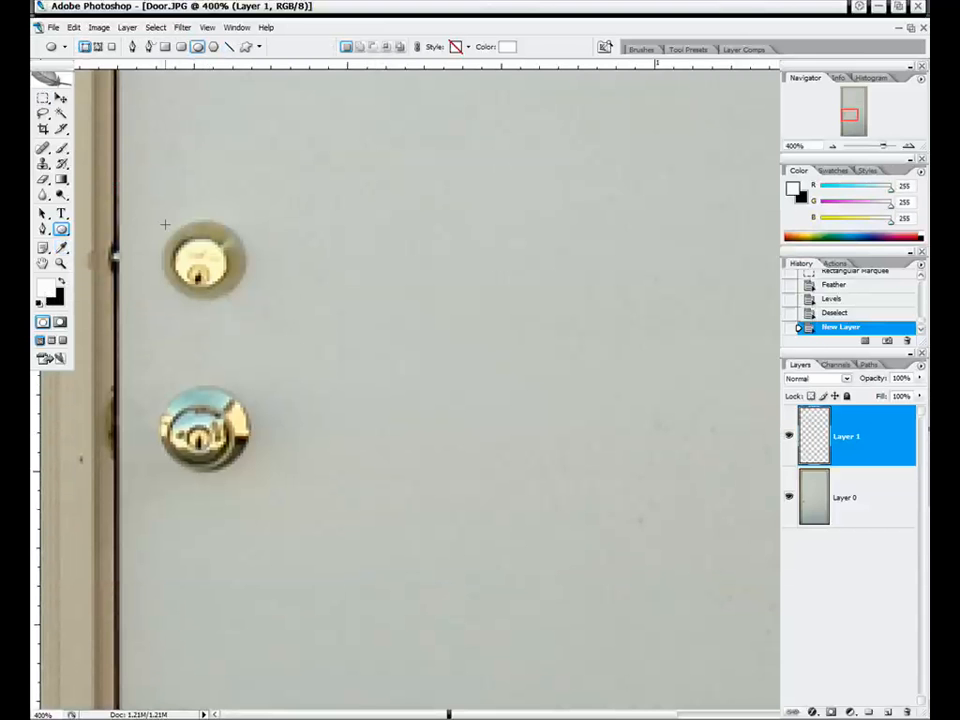
{"action": "left_click_drag", "start_coordinate": [165, 220], "coordinate": [244, 298]}
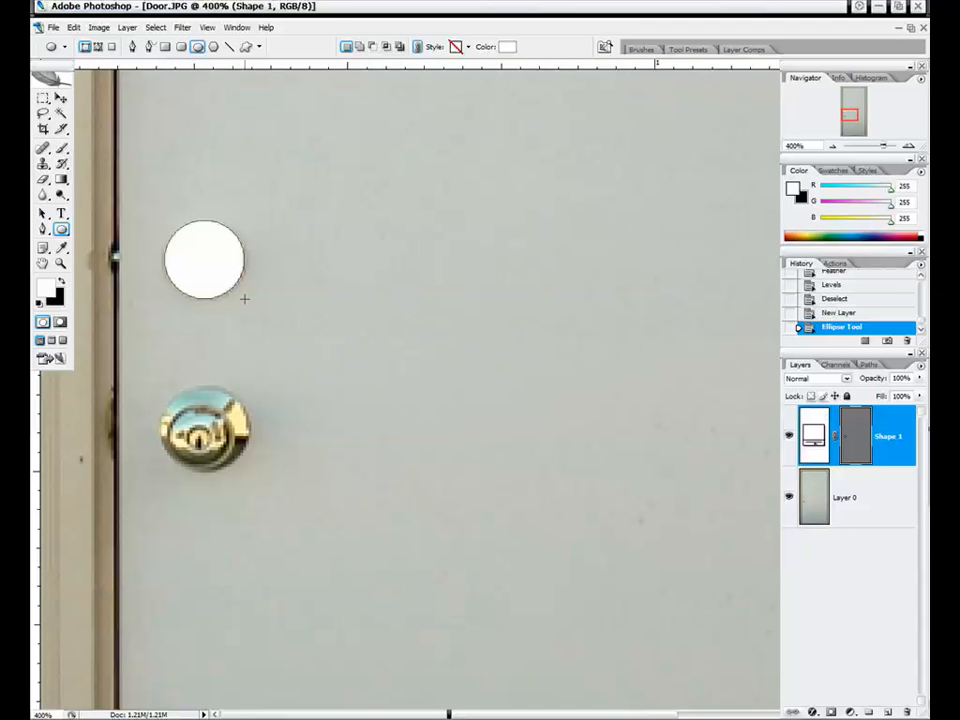
Step: Rasterize the white circle's shape layer and duplicate it
{"action": "right_click", "coordinate": [902, 436]}
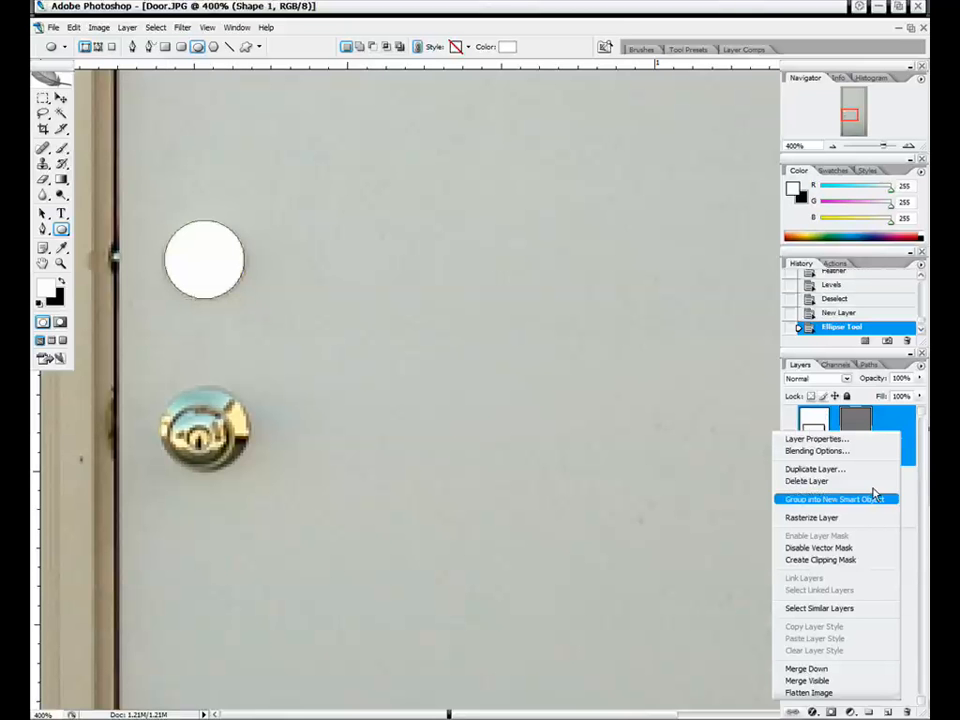
{"action": "left_click", "coordinate": [858, 518]}
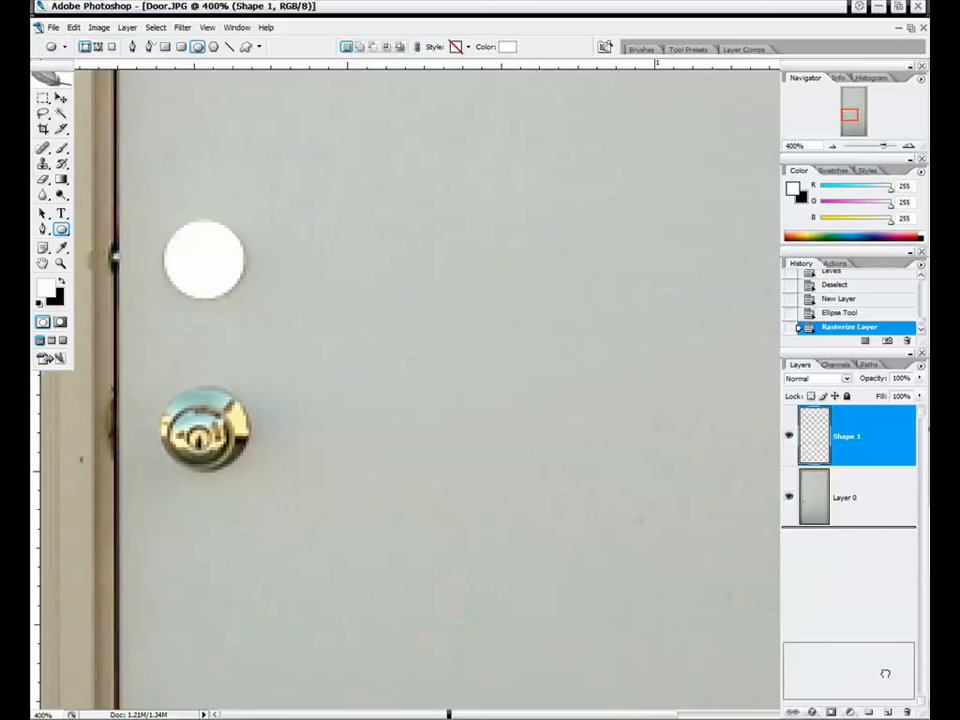
{"action": "left_click_drag", "start_coordinate": [887, 711], "coordinate": [887, 711]}
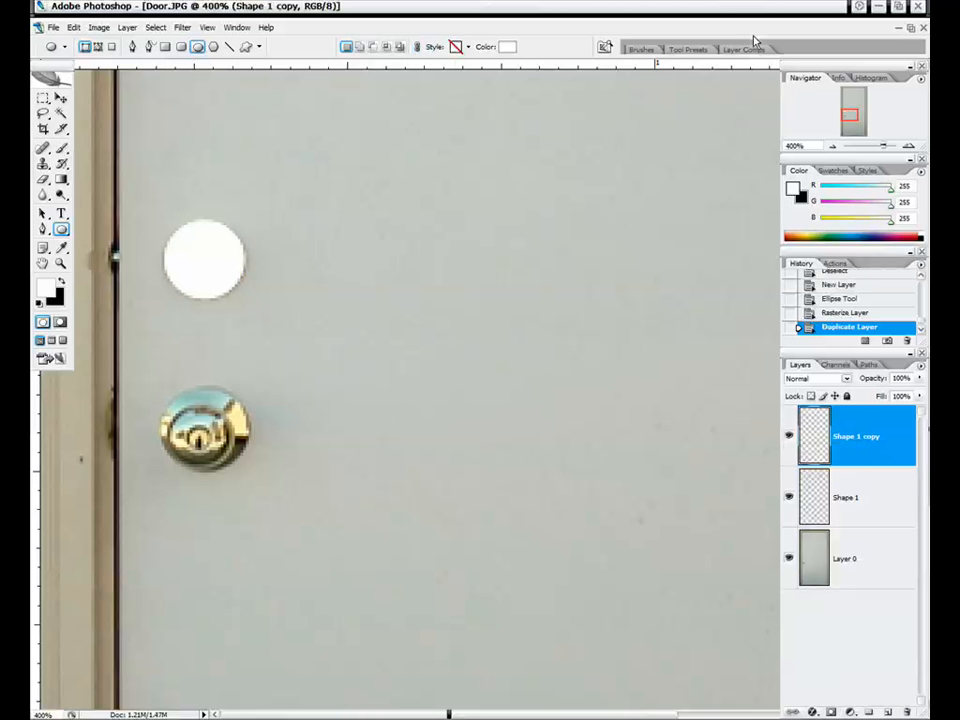
Step: Move the duplicated white circle onto the lower lock and free-transform it to 112.1% width and 104.3% height so it covers the lock
{"action": "key", "text": "v"}
{"action": "left_click_drag", "start_coordinate": [189, 206], "coordinate": [204, 377]}
{"action": "key", "text": "m"}
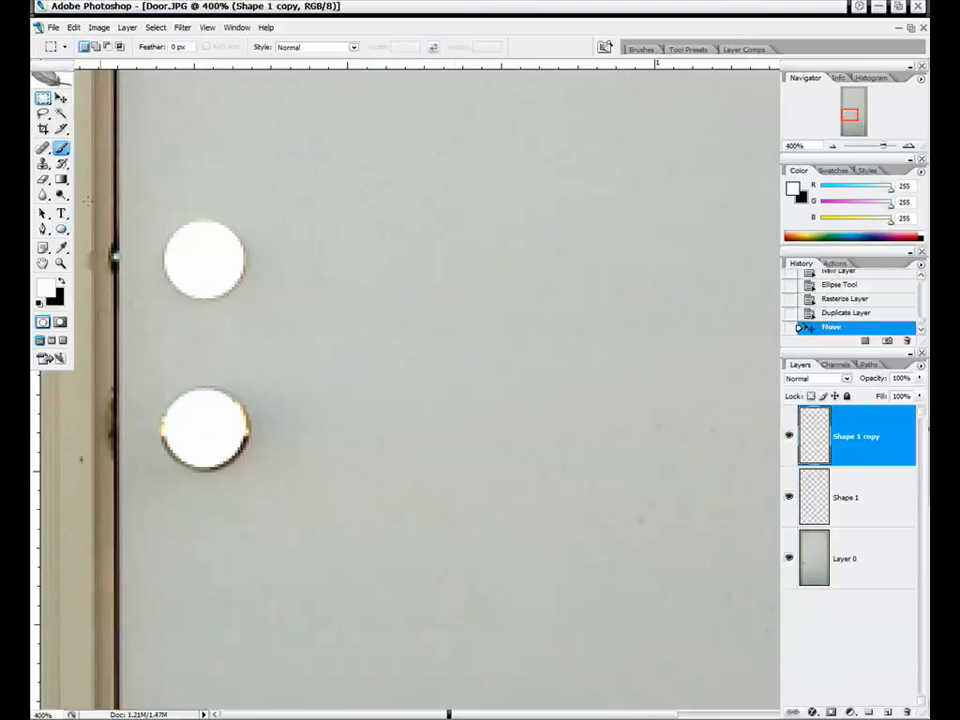
{"action": "right_click", "coordinate": [196, 423]}
{"action": "left_click", "coordinate": [234, 527]}
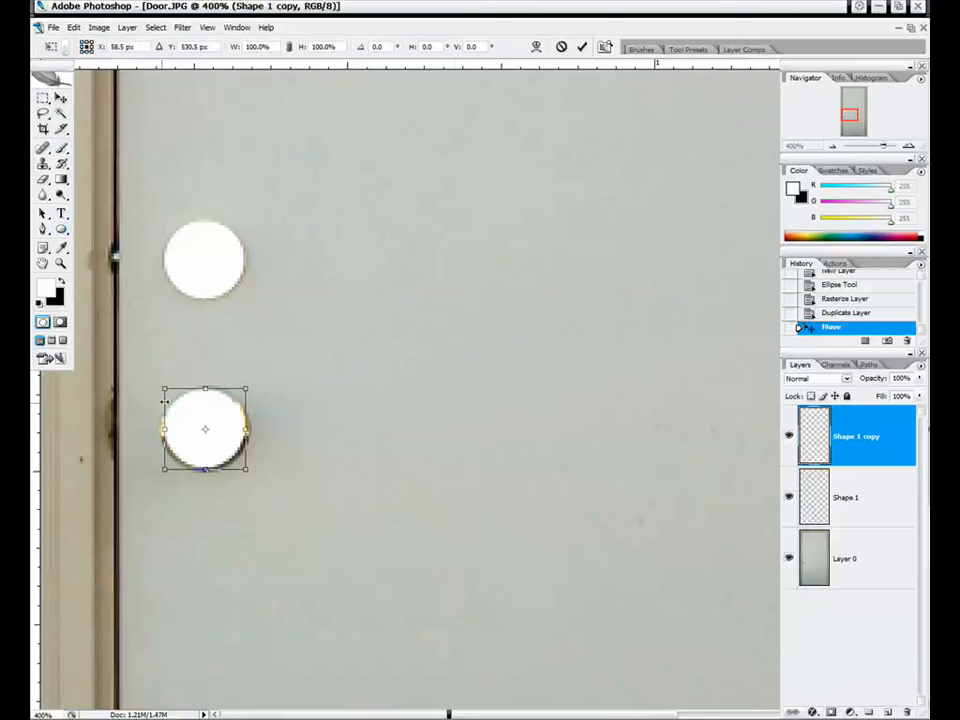
{"action": "left_click_drag", "start_coordinate": [245, 432], "coordinate": [249, 432]}
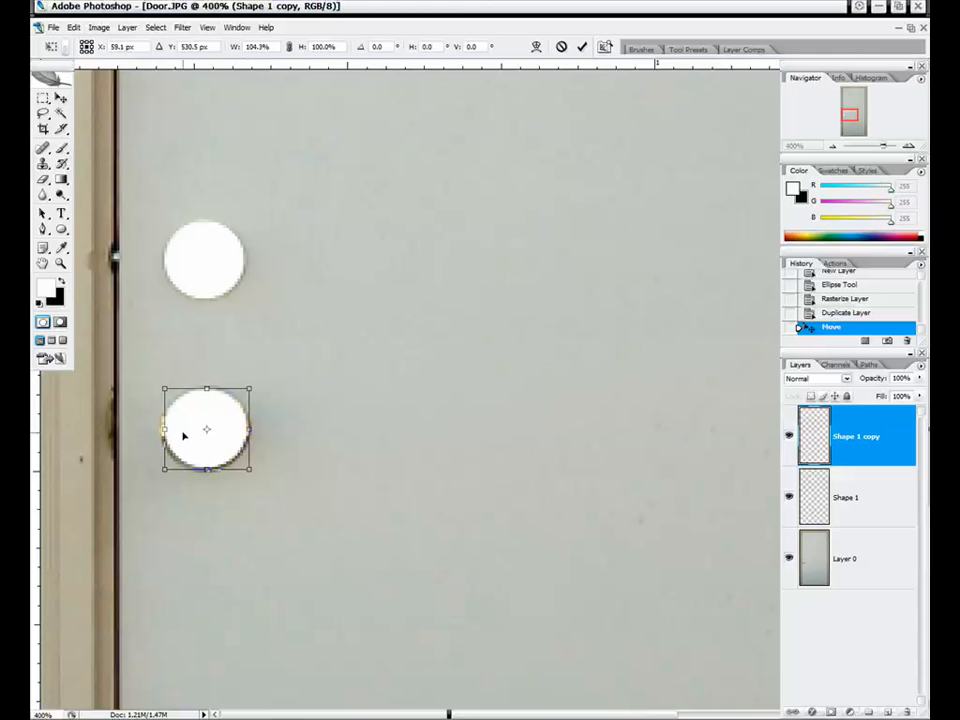
{"action": "left_click_drag", "start_coordinate": [161, 428], "coordinate": [157, 428]}
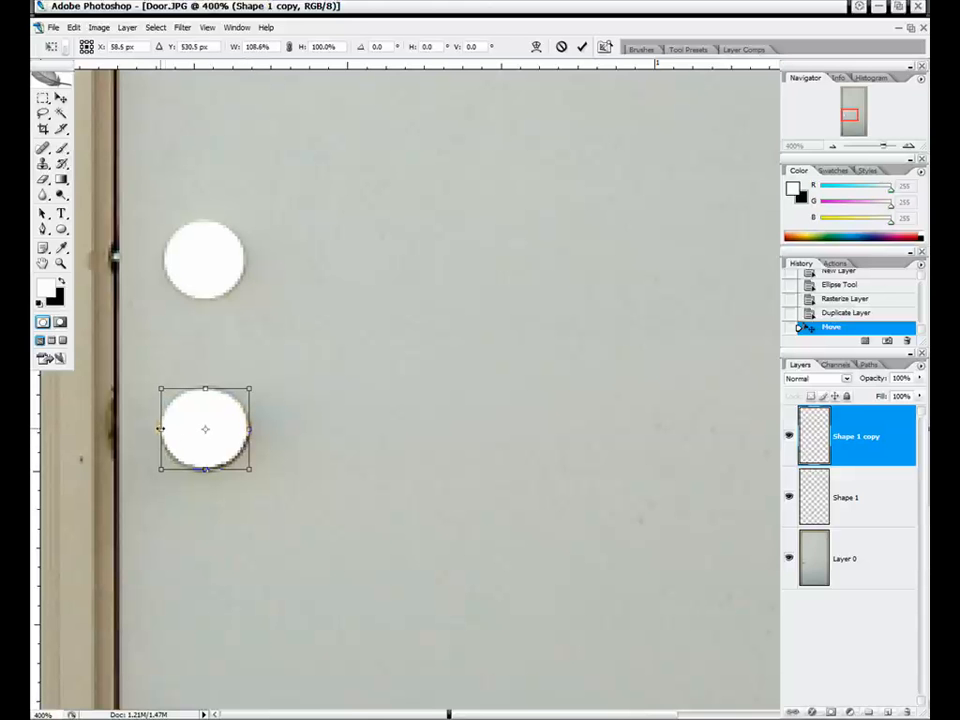
{"action": "left_click_drag", "start_coordinate": [251, 430], "coordinate": [253, 430]}
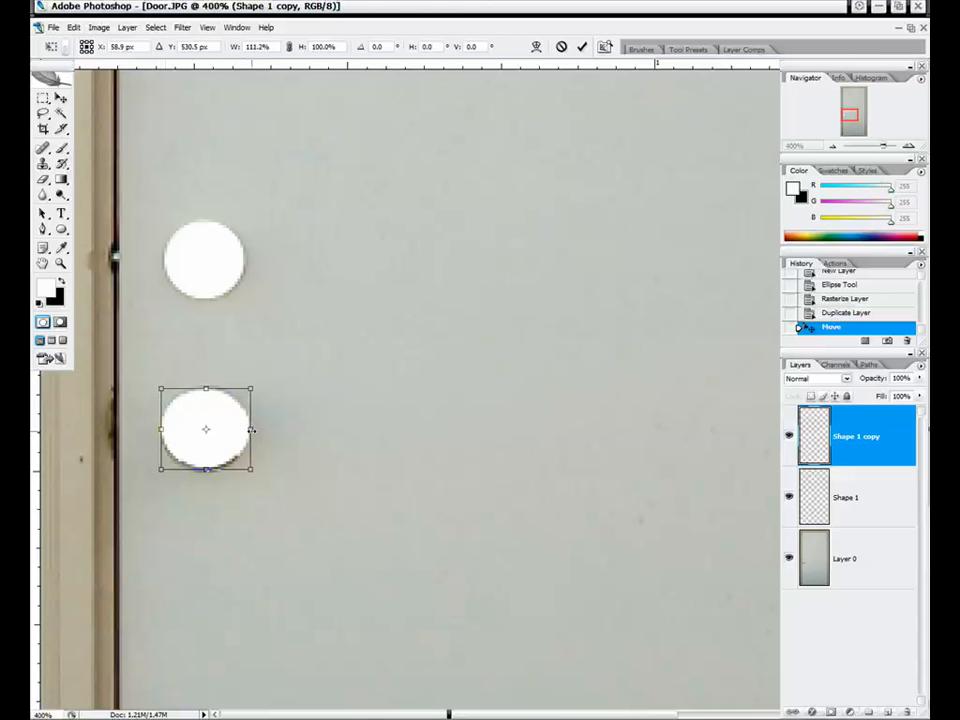
{"action": "left_click_drag", "start_coordinate": [159, 429], "coordinate": [157, 429]}
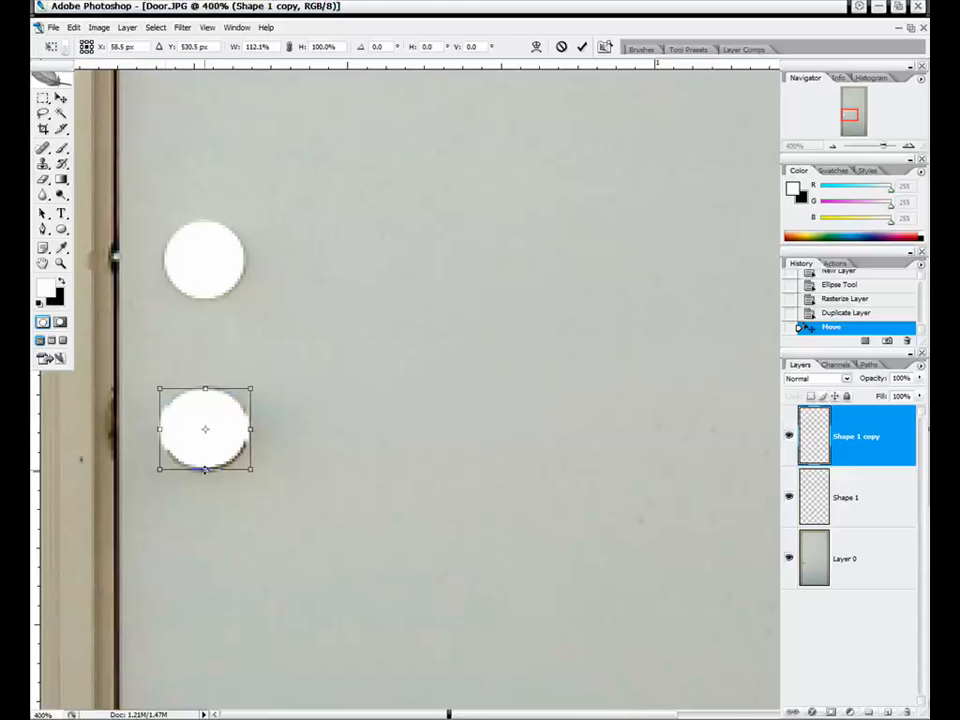
{"action": "left_click_drag", "start_coordinate": [205, 472], "coordinate": [205, 475]}
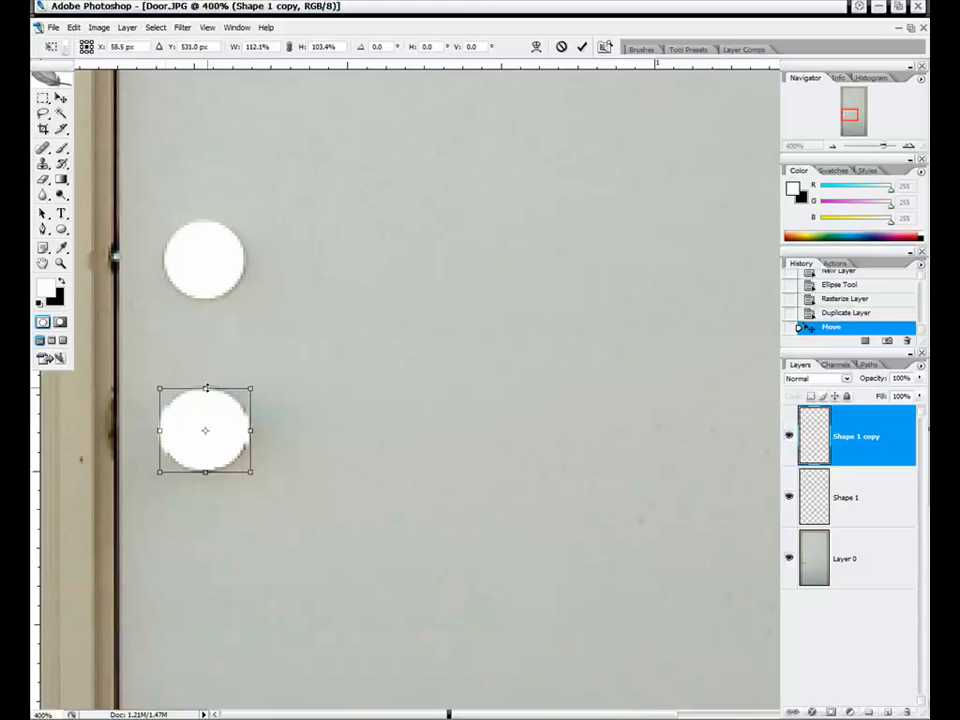
{"action": "left_click_drag", "start_coordinate": [207, 388], "coordinate": [207, 387]}
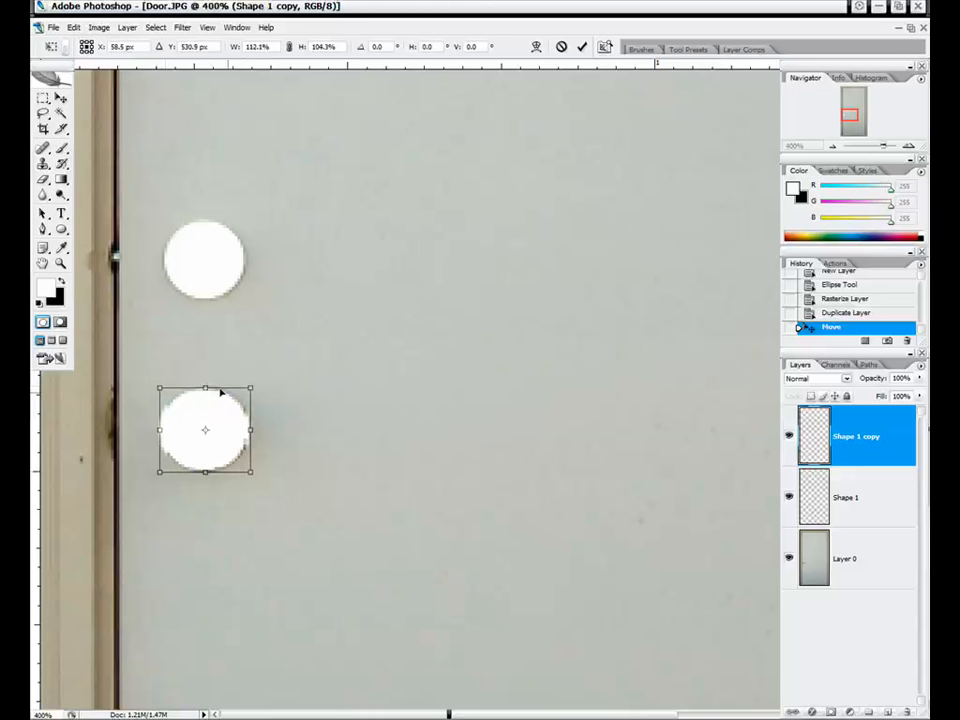
{"action": "key", "text": "Return"}
{"action": "key", "text": "m"}
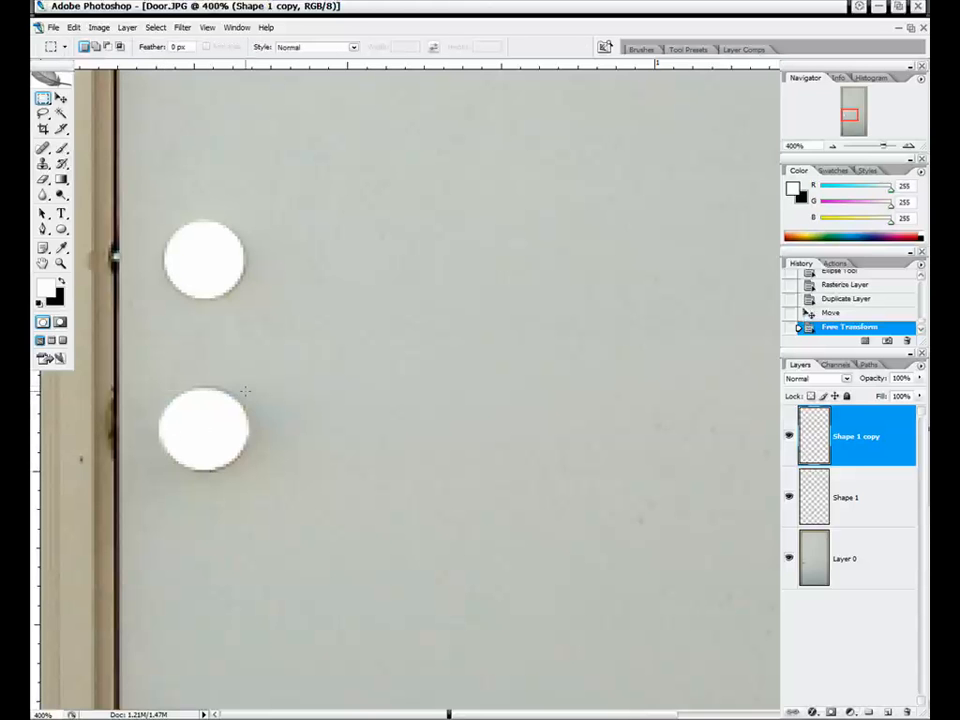
Step: Change the maximized document to a larger floating window showing the door's top hinge
{"action": "left_click_drag", "start_coordinate": [849, 117], "coordinate": [857, 97]}
{"action": "left_click", "coordinate": [910, 28]}
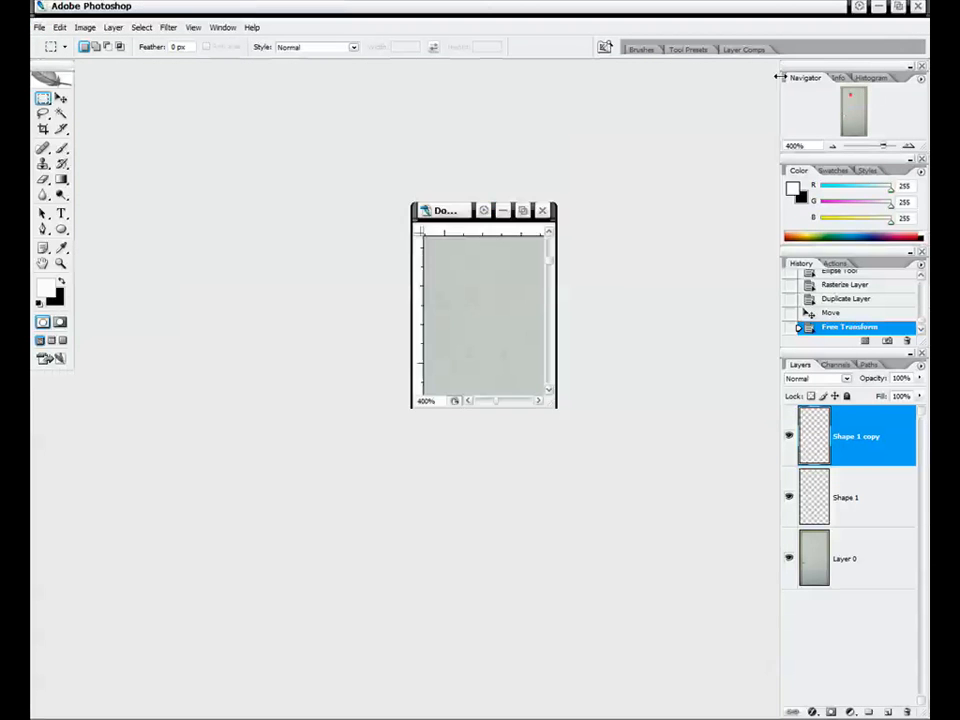
{"action": "left_click_drag", "start_coordinate": [464, 213], "coordinate": [207, 113]}
{"action": "left_click_drag", "start_coordinate": [284, 282], "coordinate": [620, 652]}
{"action": "left_click_drag", "start_coordinate": [476, 113], "coordinate": [444, 114]}
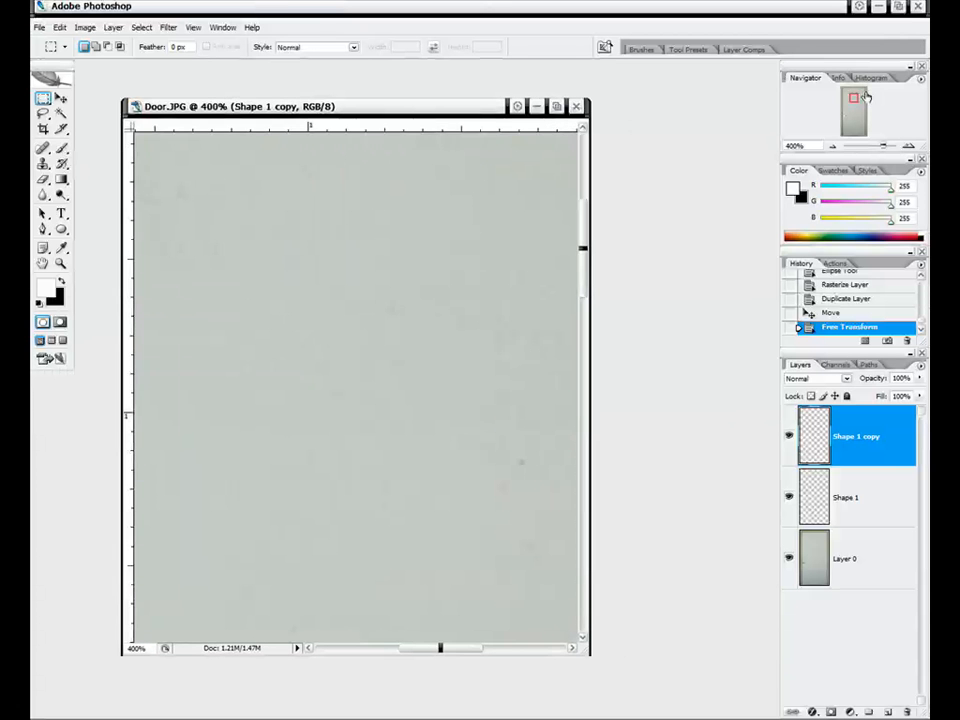
{"action": "left_click_drag", "start_coordinate": [858, 97], "coordinate": [880, 100]}
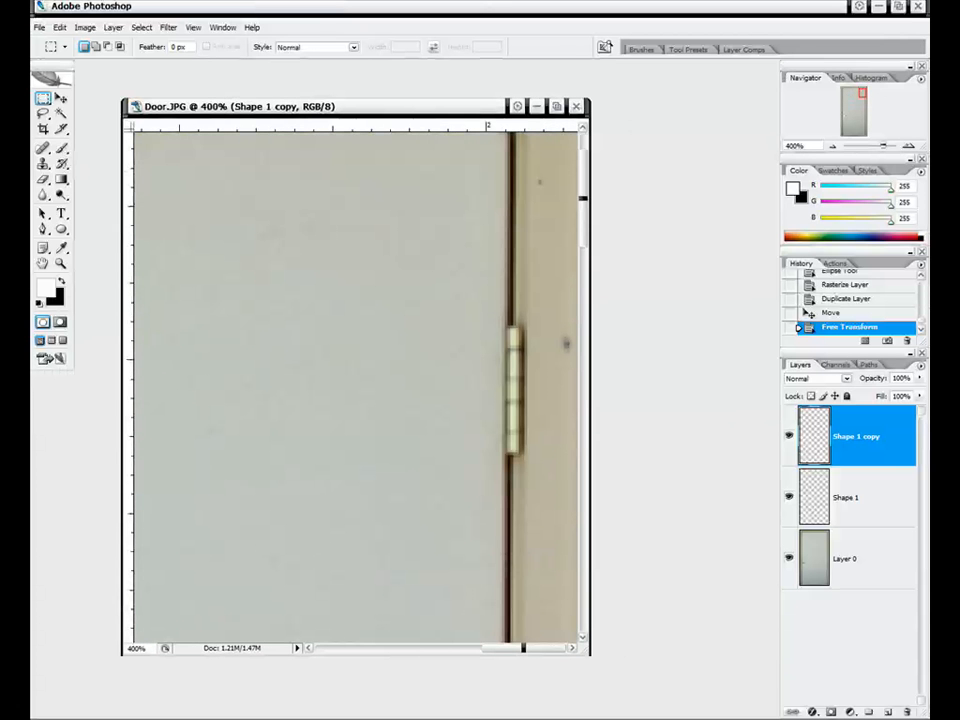
Step: Draw a white rectangle with the Rectangle tool exactly over the top hinge and rasterize its shape layer
{"action": "left_click", "coordinate": [61, 230]}
{"action": "left_click", "coordinate": [94, 230]}
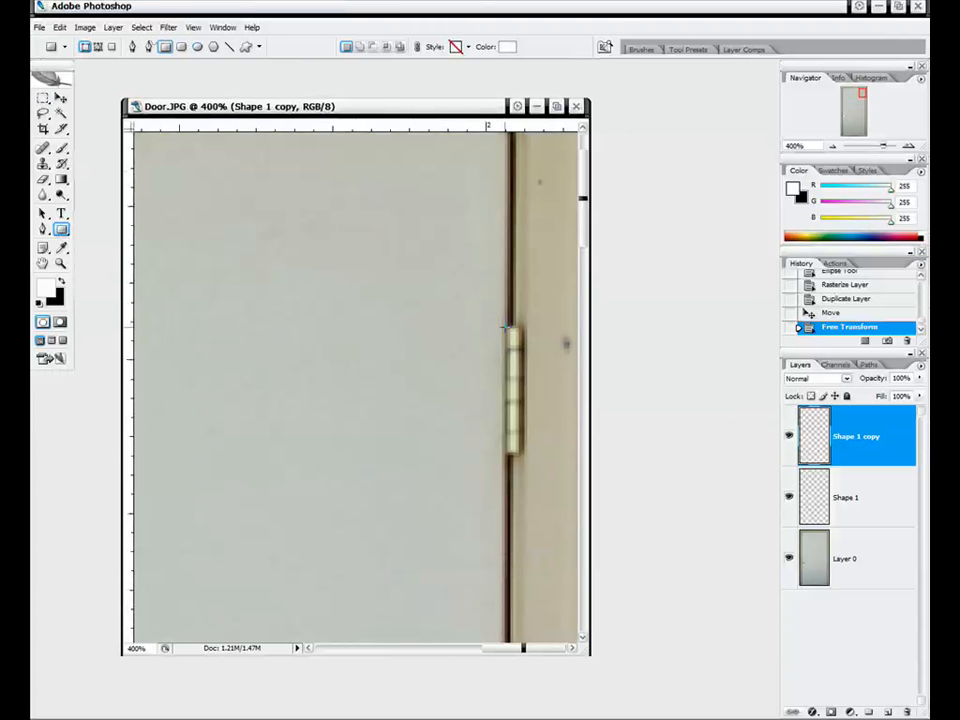
{"action": "left_click_drag", "start_coordinate": [505, 327], "coordinate": [522, 455]}
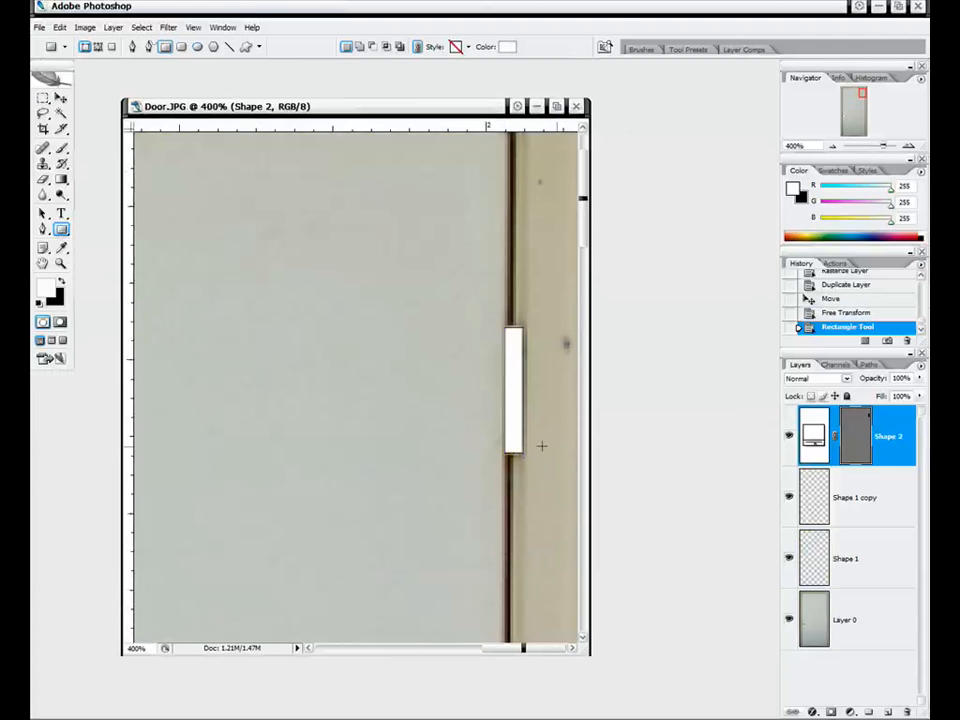
{"action": "right_click", "coordinate": [850, 428]}
{"action": "left_click", "coordinate": [815, 512]}
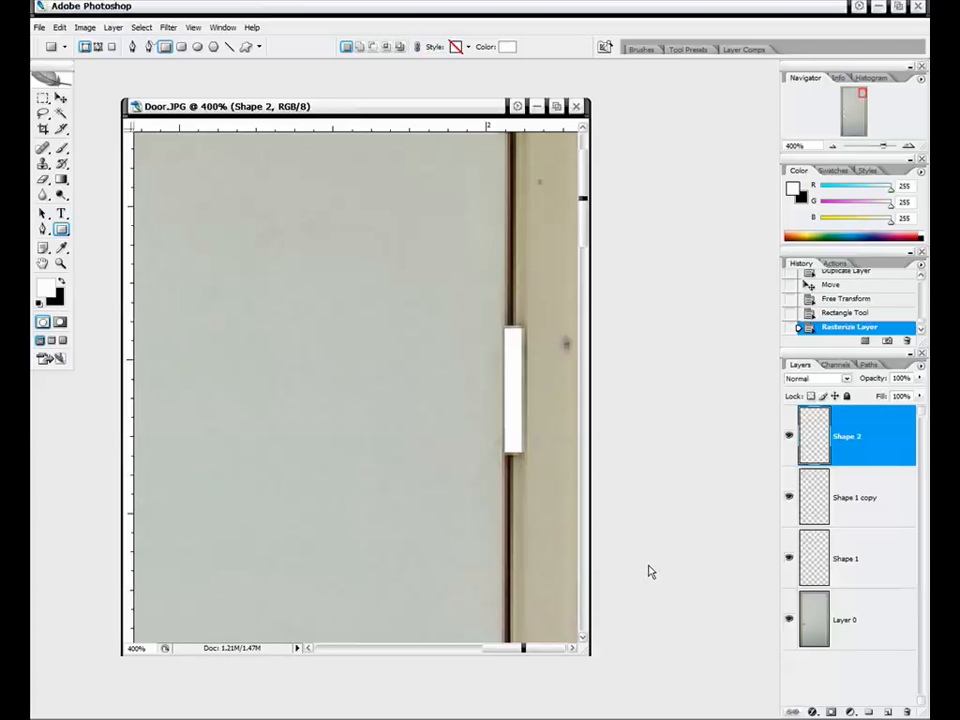
Step: Duplicate the white rectangle's layer and move the copy down so it exactly covers the middle hinge
{"action": "left_click_drag", "start_coordinate": [855, 528], "coordinate": [887, 711]}
{"action": "left_click", "coordinate": [61, 98]}
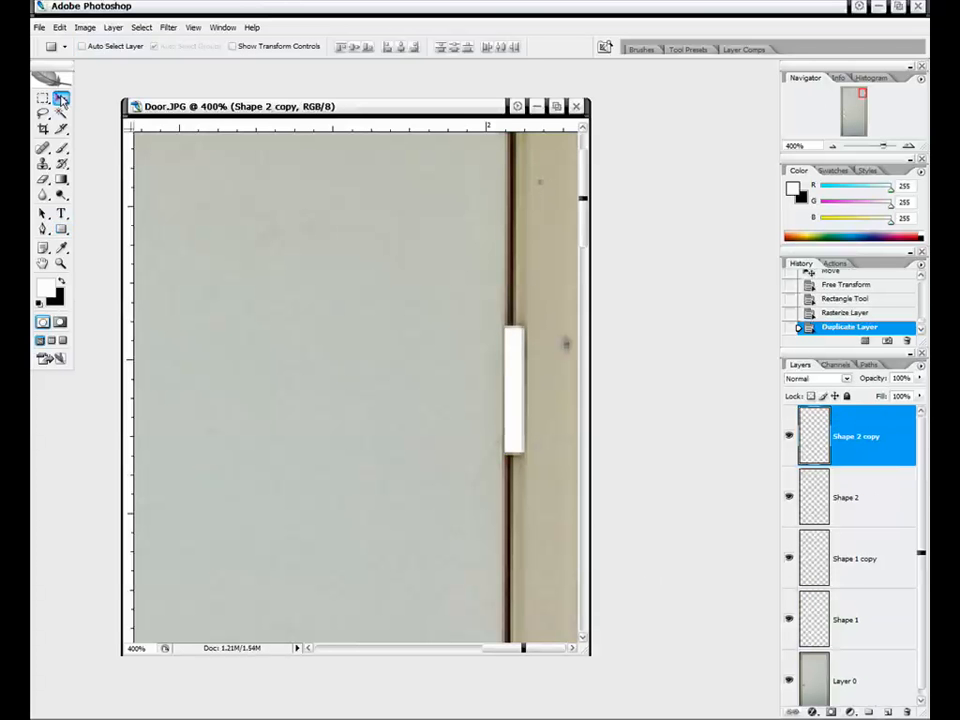
{"action": "left_click_drag", "start_coordinate": [503, 313], "coordinate": [503, 480]}
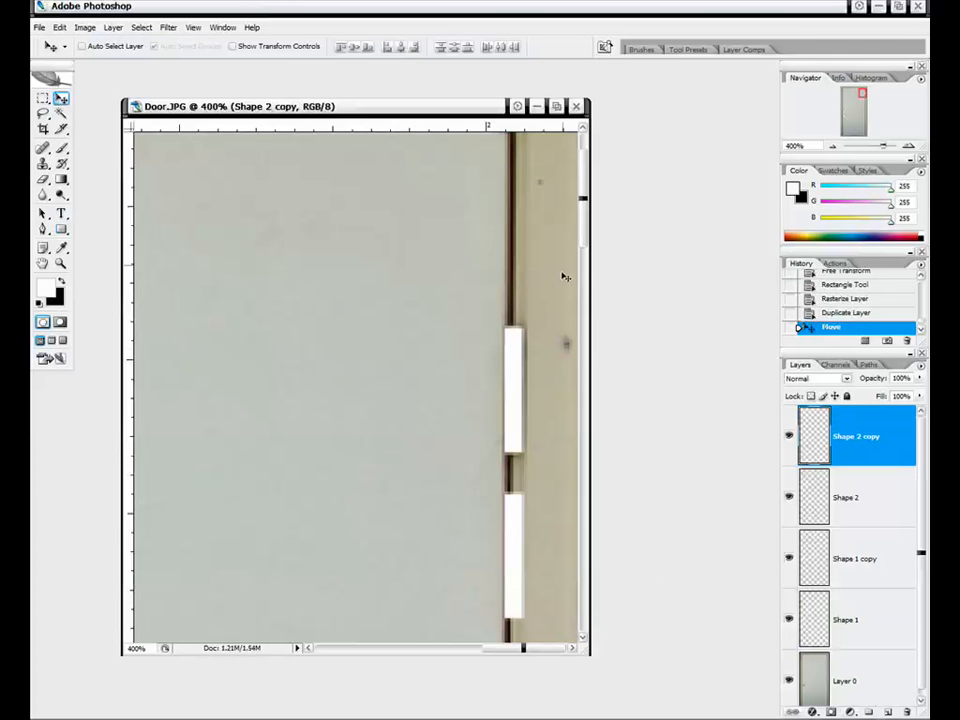
{"action": "left_click_drag", "start_coordinate": [583, 200], "coordinate": [590, 355]}
{"action": "left_click_drag", "start_coordinate": [528, 396], "coordinate": [525, 540]}
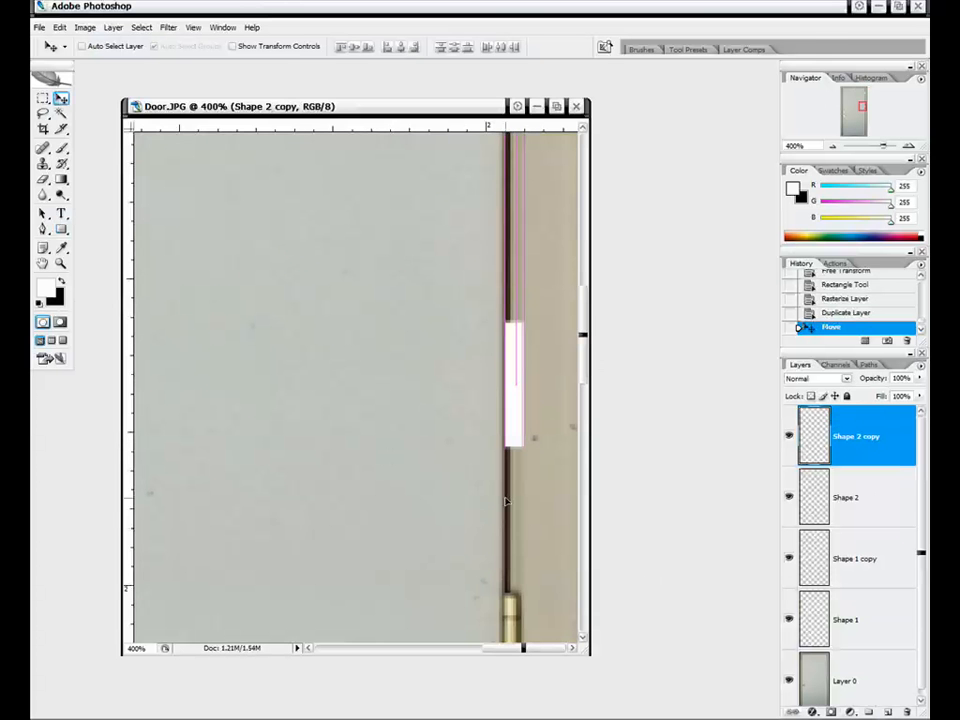
{"action": "left_click_drag", "start_coordinate": [510, 285], "coordinate": [512, 484]}
{"action": "left_click_drag", "start_coordinate": [584, 360], "coordinate": [583, 396]}
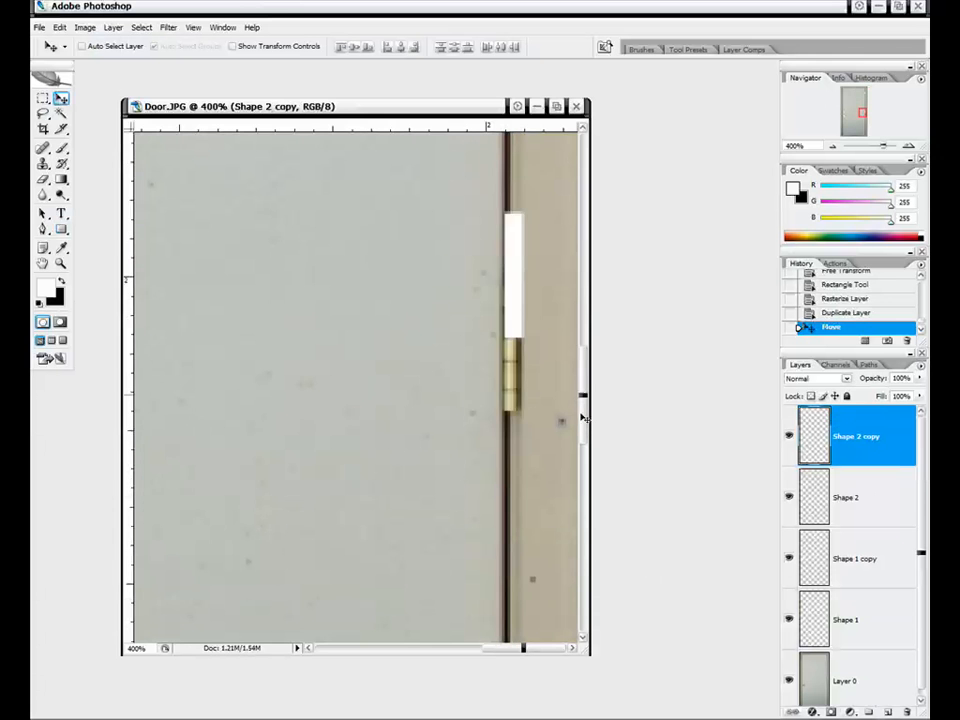
{"action": "left_click_drag", "start_coordinate": [538, 309], "coordinate": [538, 370]}
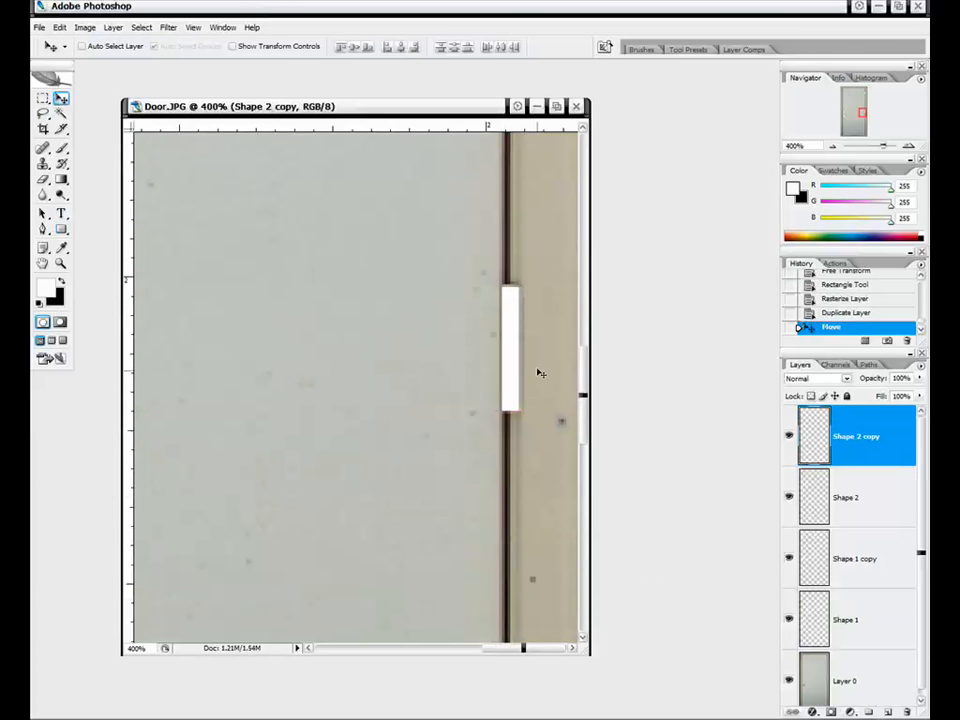
Step: Duplicate the middle hinge's rectangle layer and move the new copy down so it exactly covers the bottom hinge
{"action": "left_click_drag", "start_coordinate": [853, 461], "coordinate": [888, 711]}
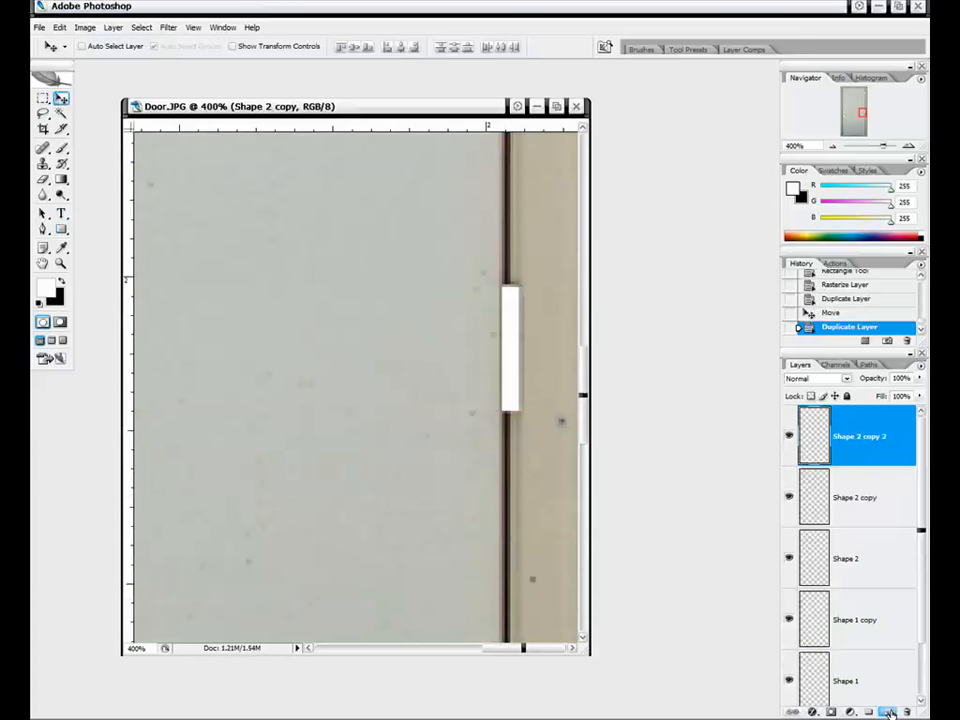
{"action": "left_click_drag", "start_coordinate": [514, 317], "coordinate": [491, 499]}
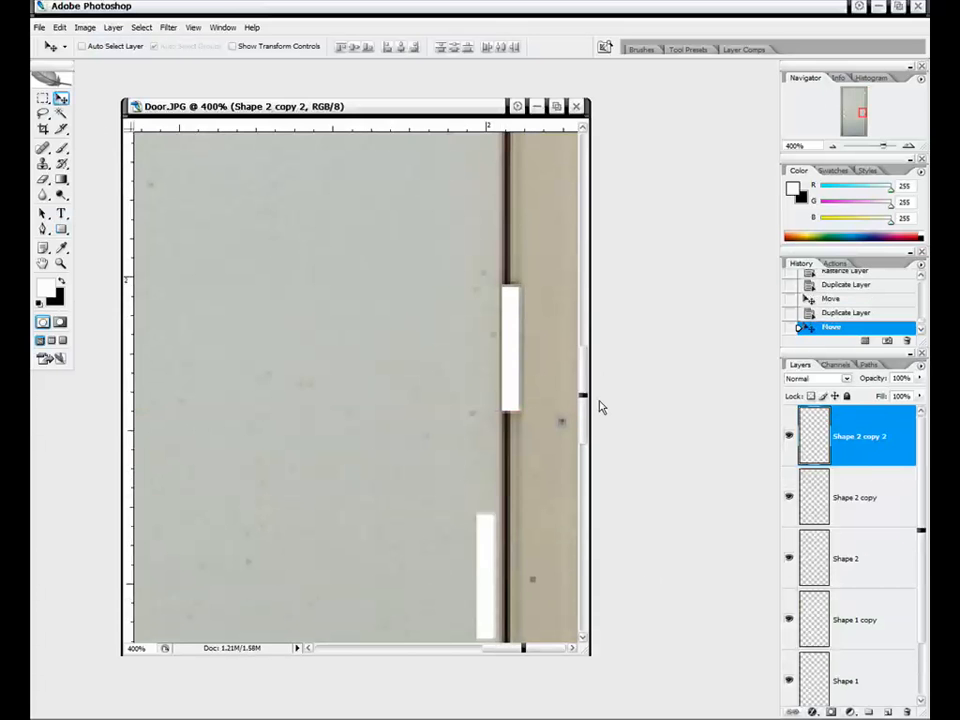
{"action": "left_click_drag", "start_coordinate": [584, 397], "coordinate": [584, 471]}
{"action": "left_click_drag", "start_coordinate": [493, 225], "coordinate": [507, 529]}
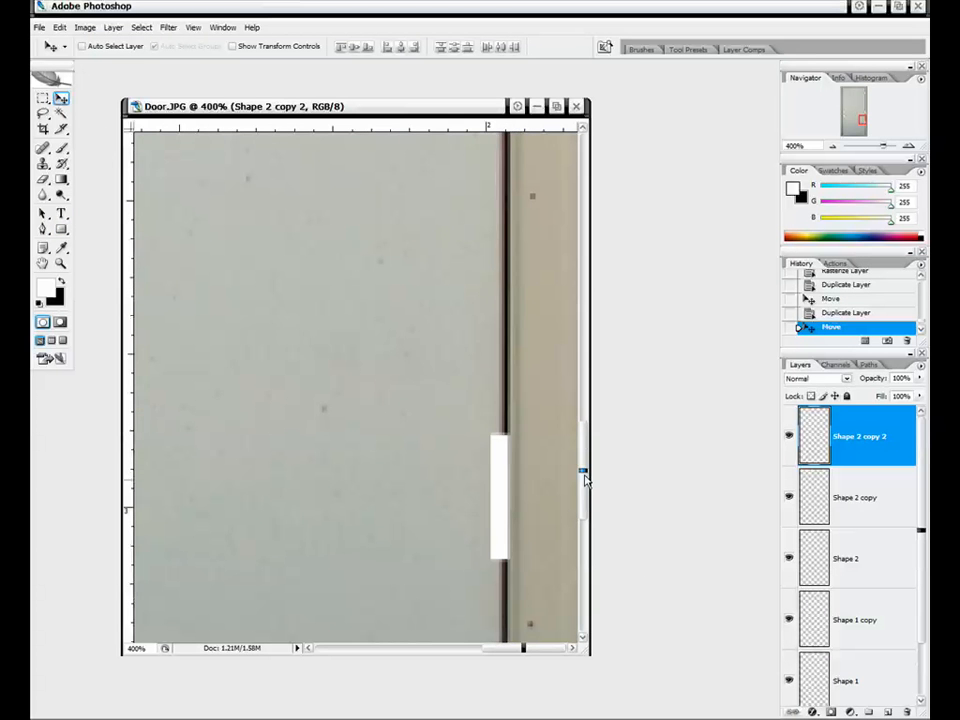
{"action": "left_click_drag", "start_coordinate": [584, 474], "coordinate": [584, 555]}
{"action": "left_click_drag", "start_coordinate": [515, 282], "coordinate": [518, 551]}
{"action": "left_click_drag", "start_coordinate": [513, 346], "coordinate": [519, 456]}
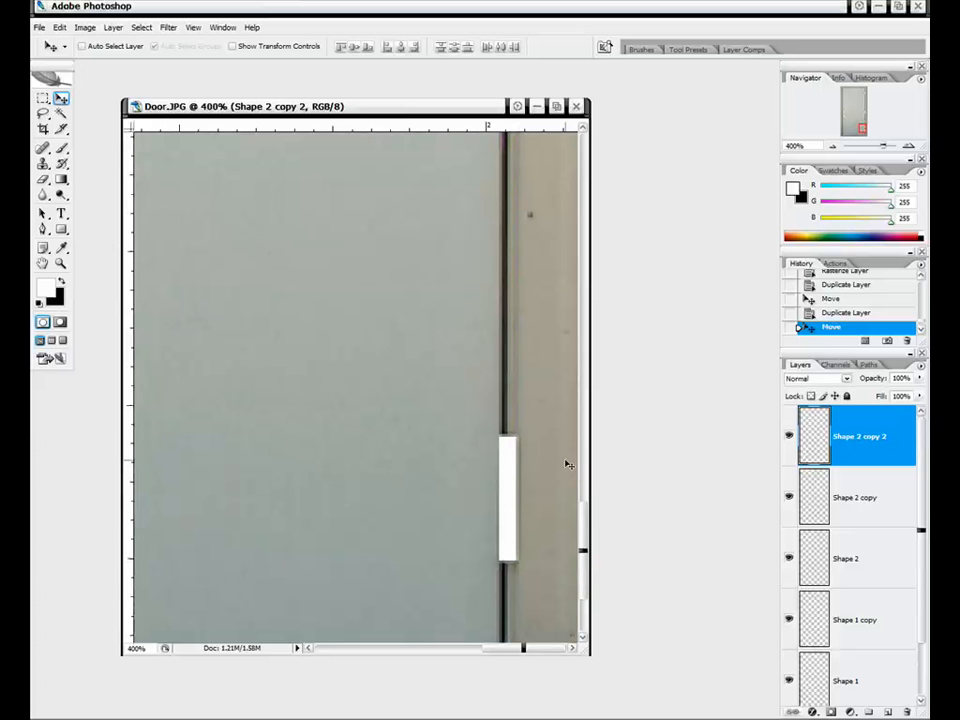
{"action": "left_click_drag", "start_coordinate": [584, 518], "coordinate": [584, 565]}
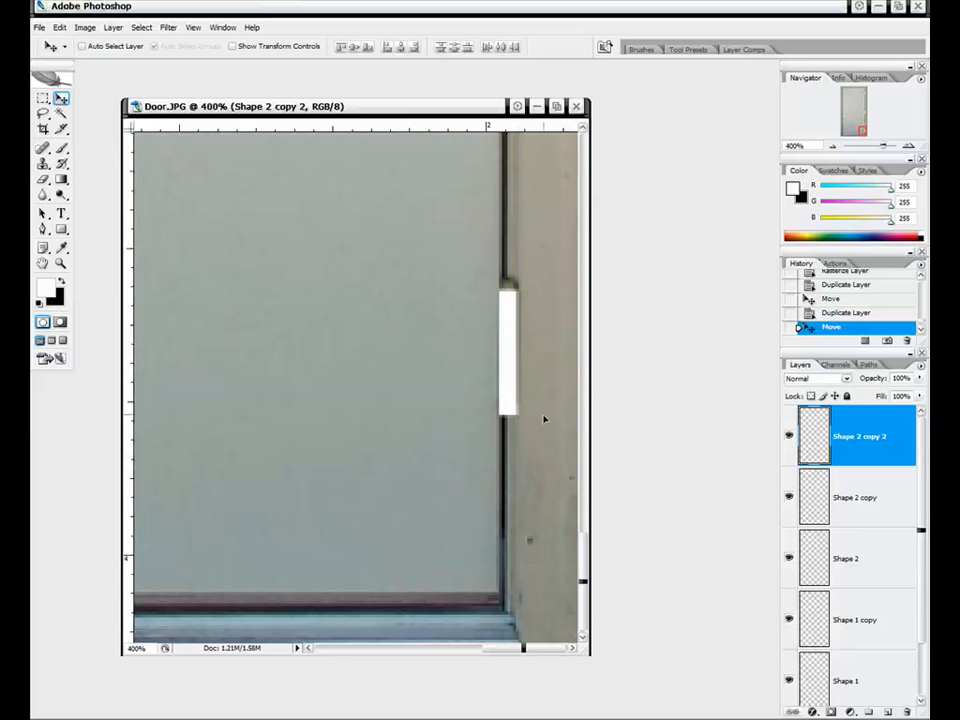
{"action": "key", "text": "Up"}
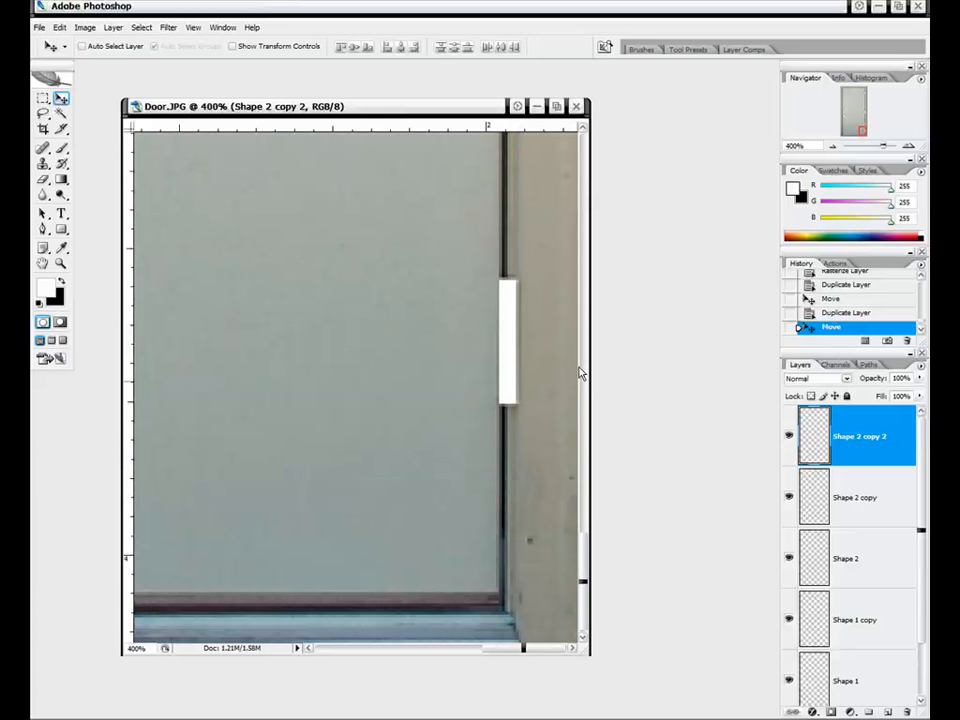
Step: Zoom out to 66.67% in an enlarged document window to check the white shapes over the locks and hinges across the whole door
{"action": "left_click", "coordinate": [831, 146]}
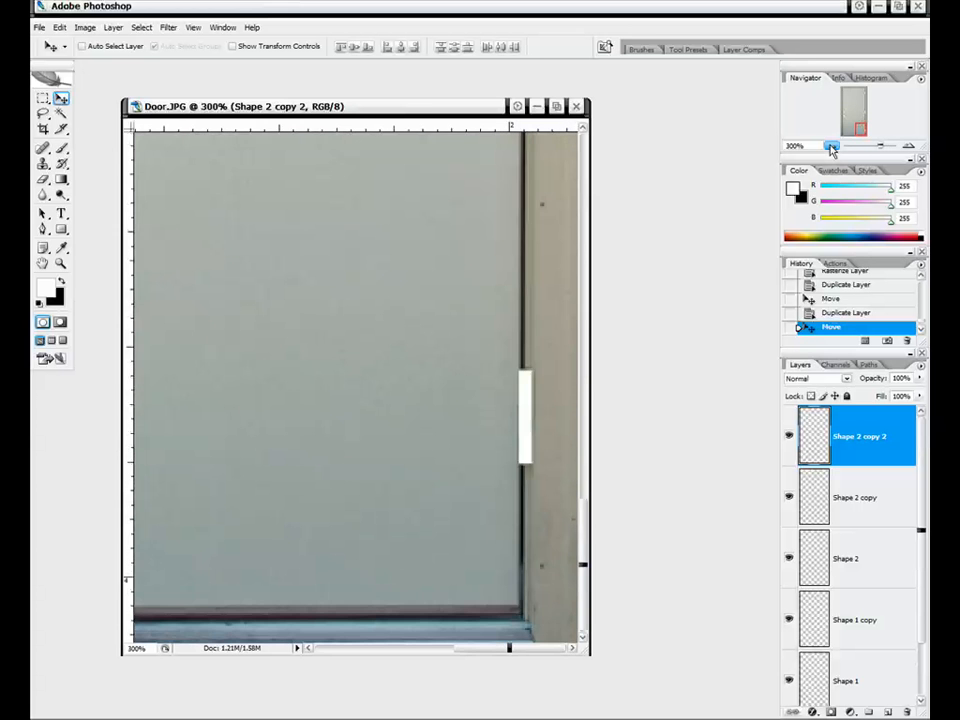
{"action": "left_click", "coordinate": [831, 146]}
{"action": "left_click", "coordinate": [831, 146]}
{"action": "left_click", "coordinate": [831, 146]}
{"action": "left_click", "coordinate": [908, 146]}
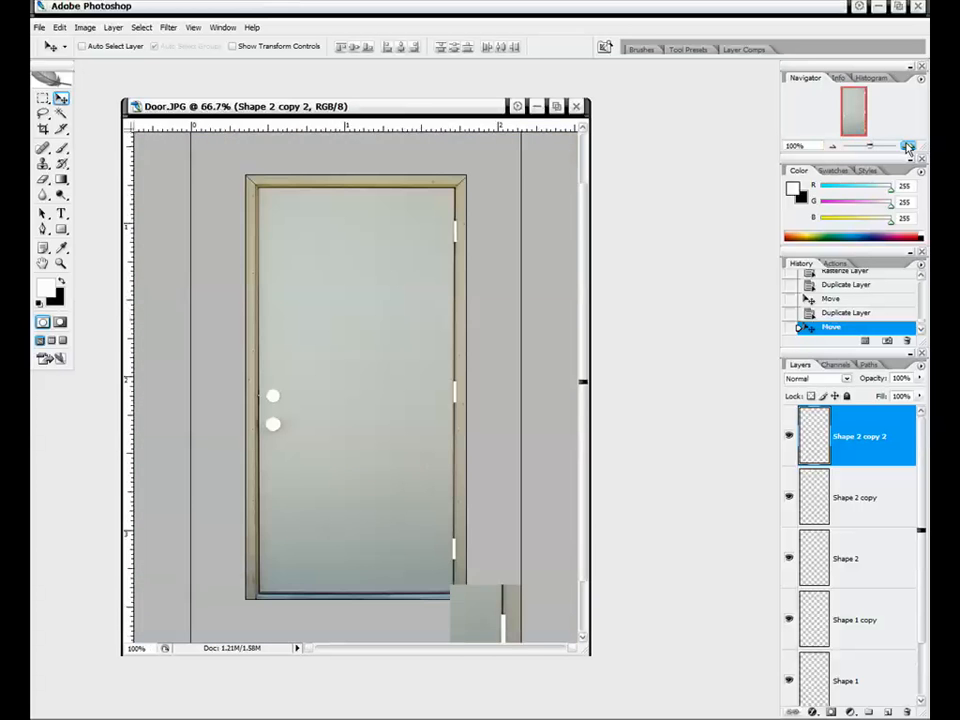
{"action": "left_click_drag", "start_coordinate": [435, 109], "coordinate": [483, 73]}
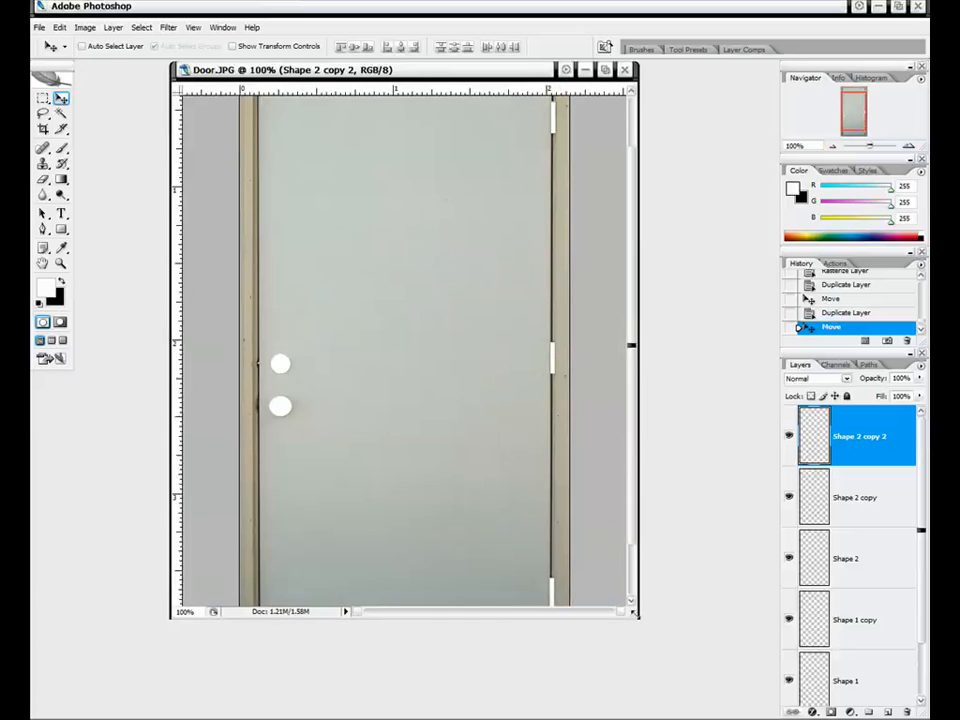
{"action": "left_click_drag", "start_coordinate": [636, 617], "coordinate": [722, 699]}
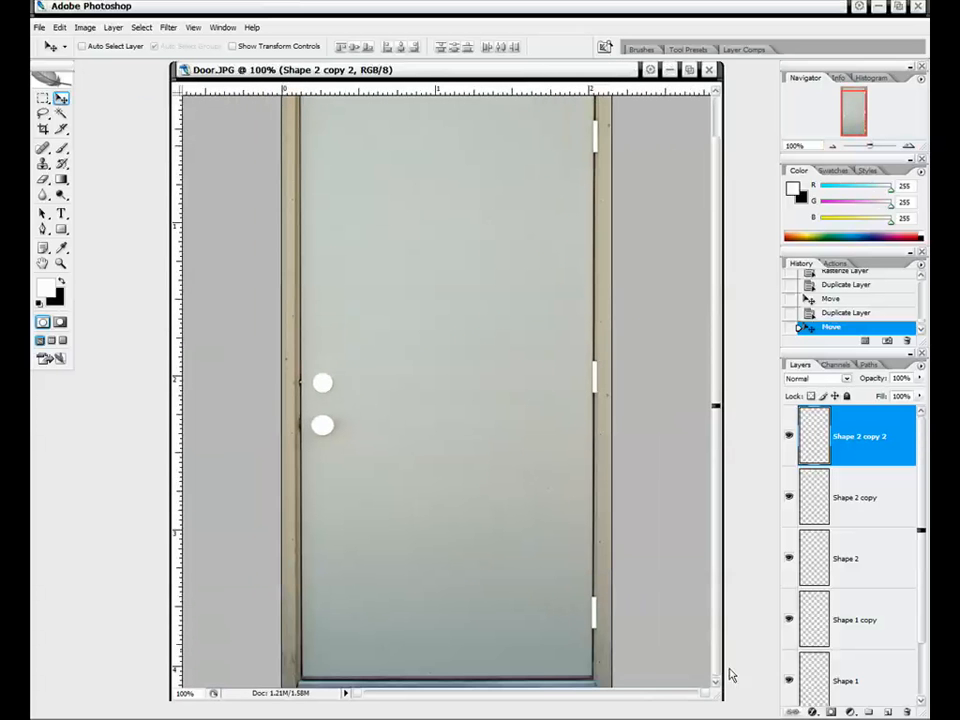
{"action": "left_click_drag", "start_coordinate": [869, 146], "coordinate": [862, 115]}
{"action": "left_click", "coordinate": [909, 148]}
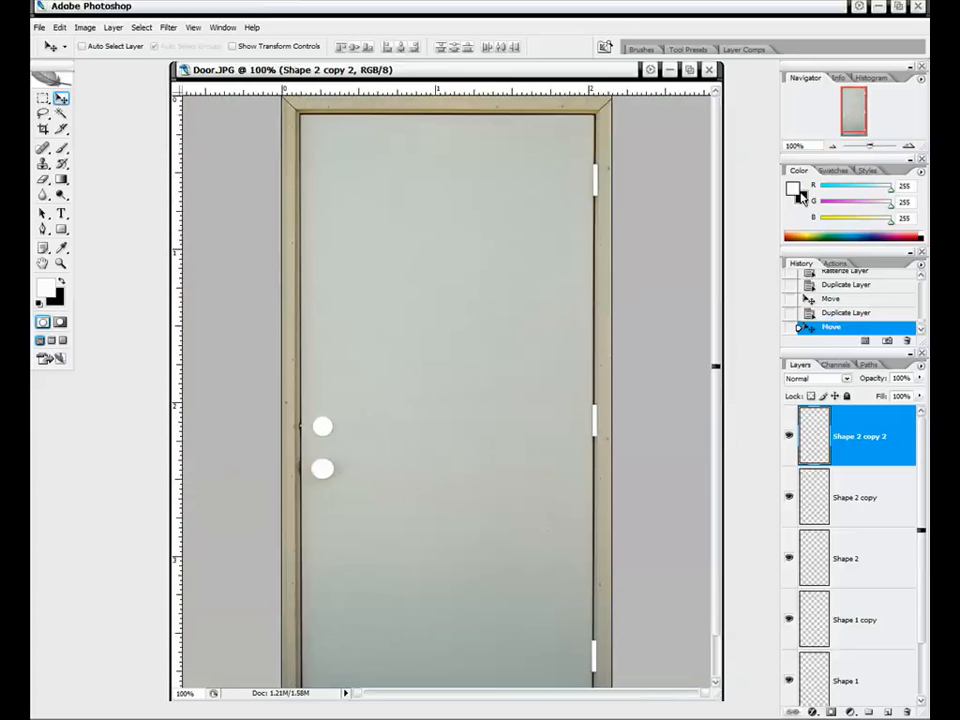
{"action": "left_click", "coordinate": [830, 146]}
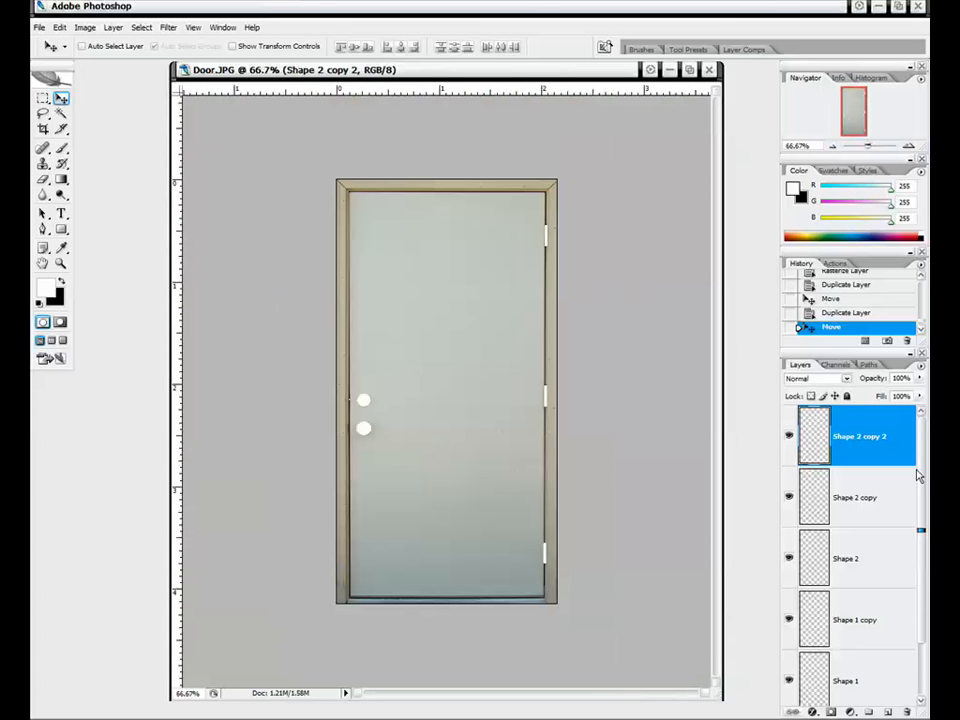
Step: Select all five white shape layers together, from Shape 2 copy 2 down to Shape 1, leaving out the door layer
{"action": "left_click_drag", "start_coordinate": [921, 530], "coordinate": [921, 500]}
{"action": "left_click", "coordinate": [863, 604], "text": "shift"}
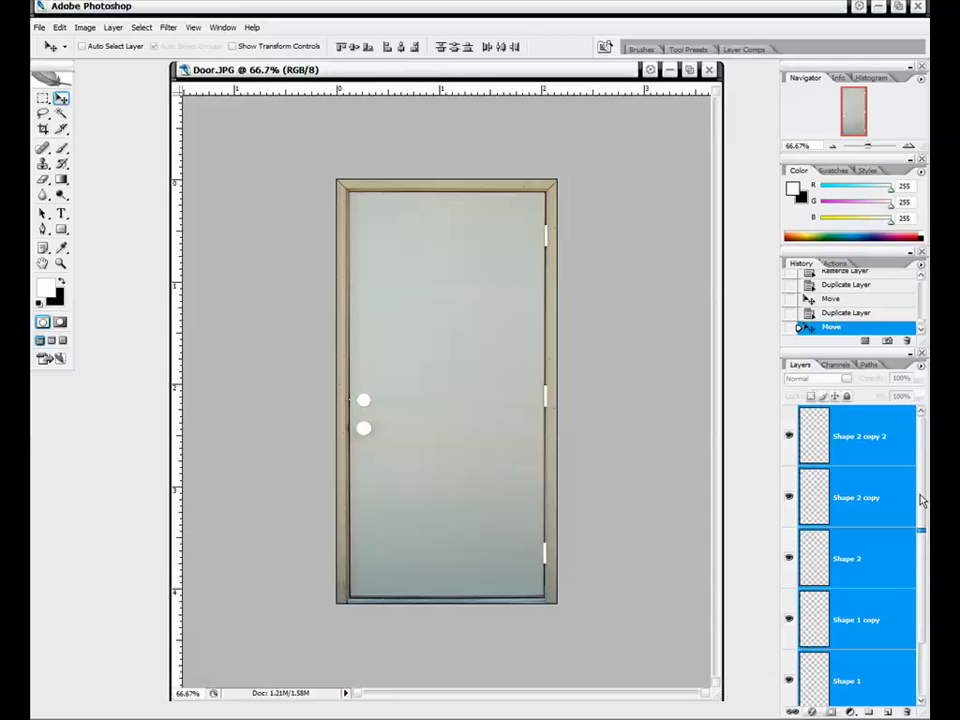
{"action": "left_click", "coordinate": [872, 436]}
{"action": "scroll", "coordinate": [856, 520], "scroll_direction": "down", "scroll_amount": 1}
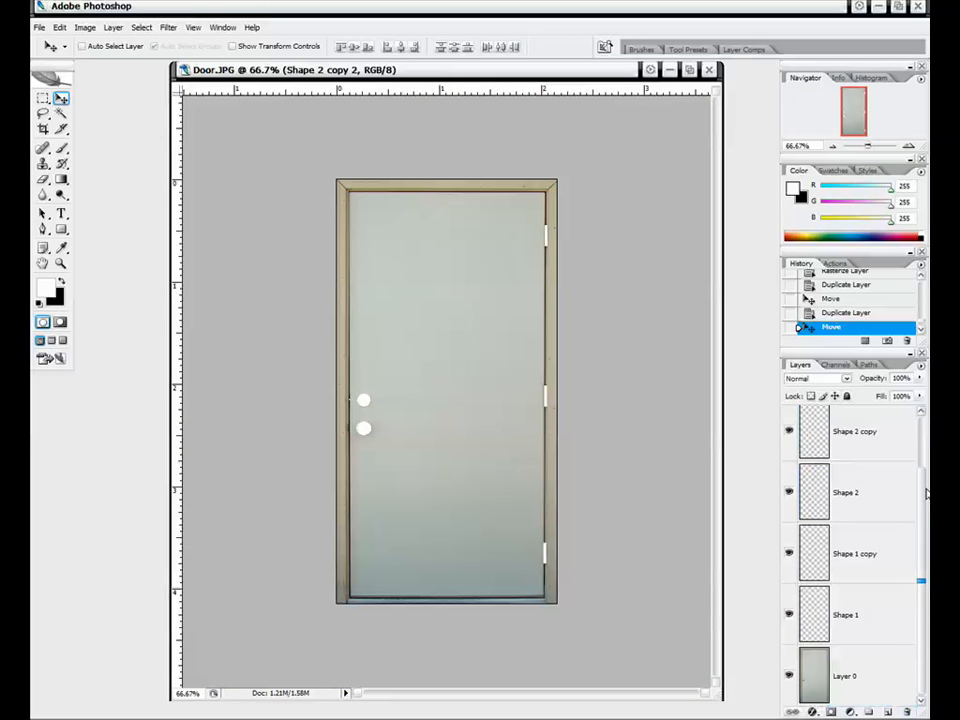
{"action": "left_click", "coordinate": [861, 615], "text": "shift"}
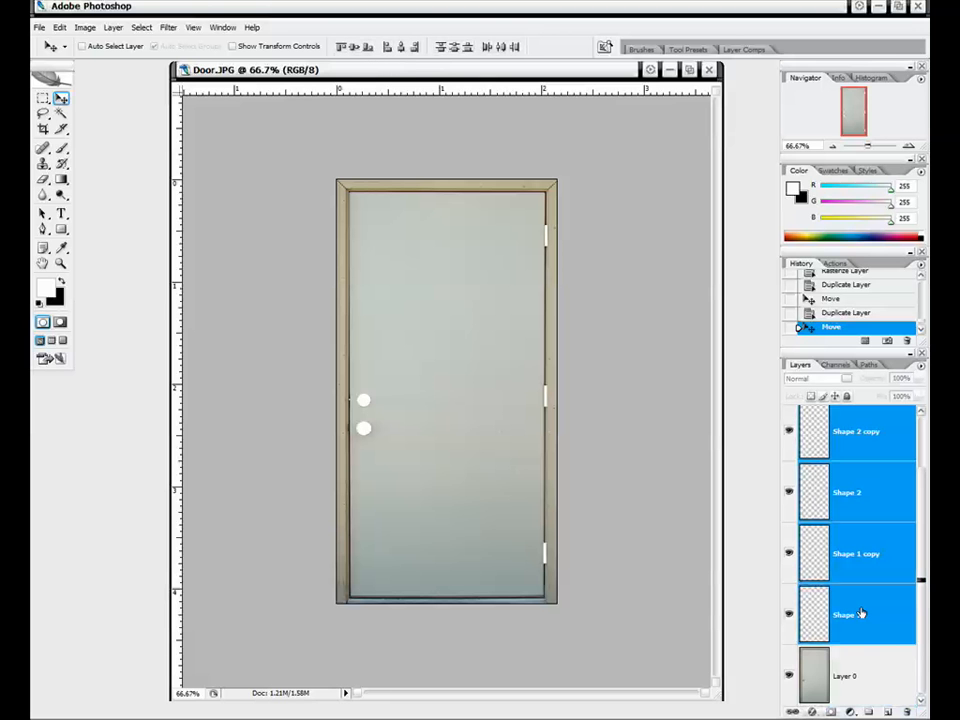
Step: Merge the five selected white shape layers into a single layer above the door layer
{"action": "key", "text": "ctrl+e"}
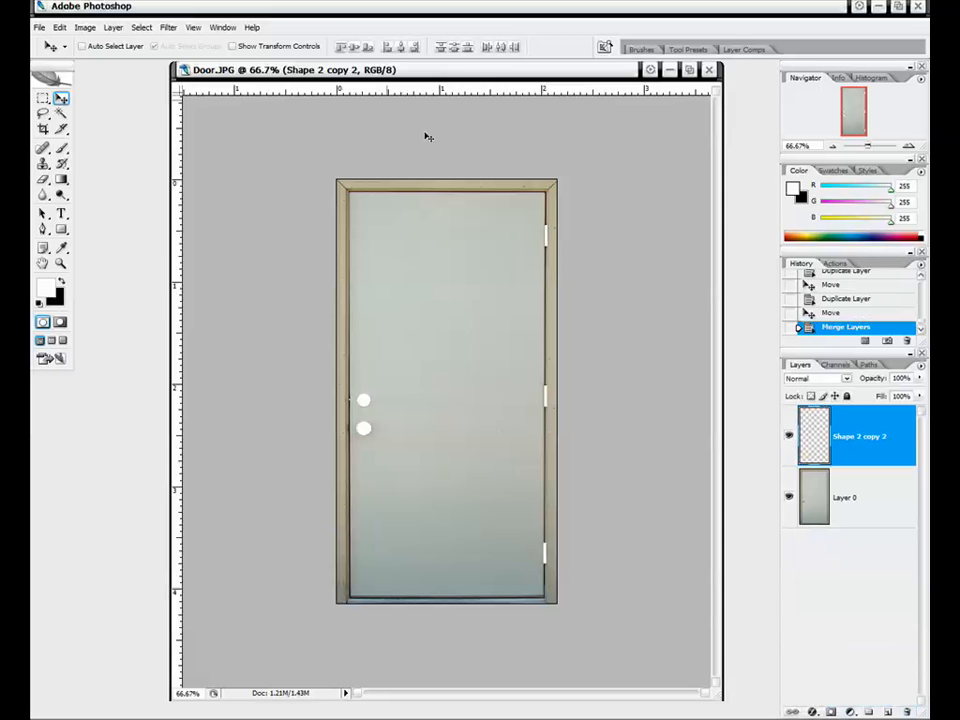
{"action": "left_click", "coordinate": [86, 27]}
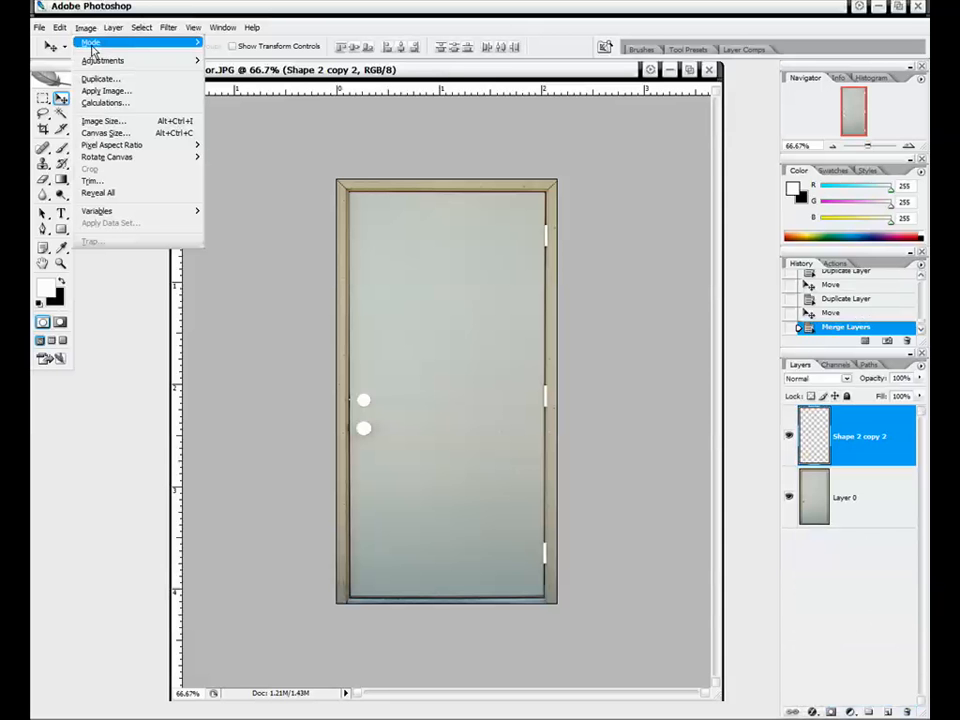
{"action": "mouse_move", "coordinate": [94, 62]}
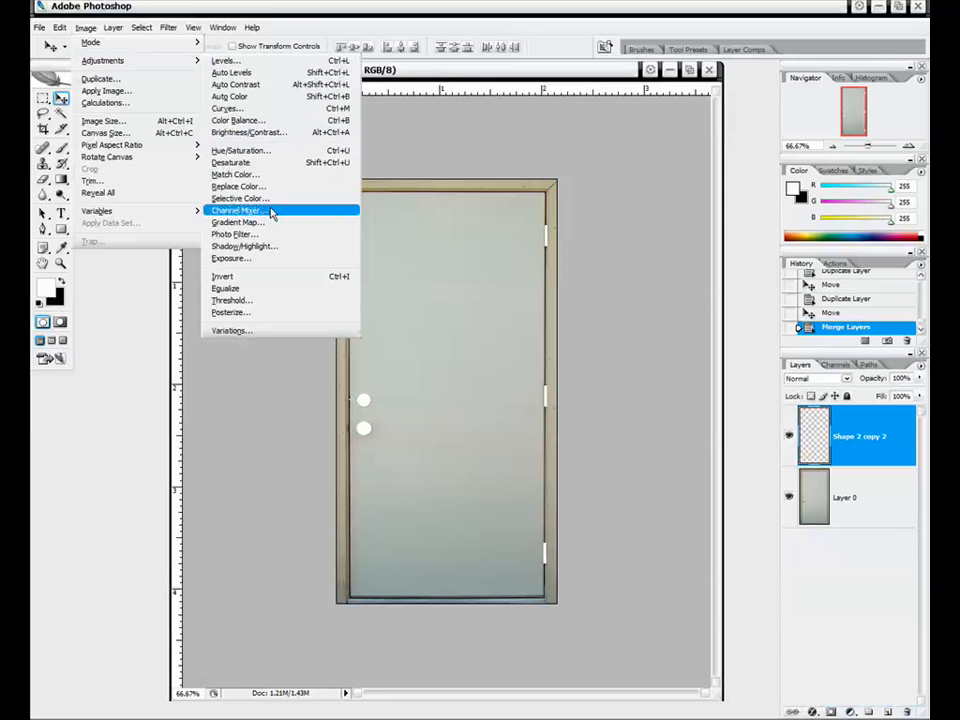
{"action": "mouse_move", "coordinate": [118, 30]}
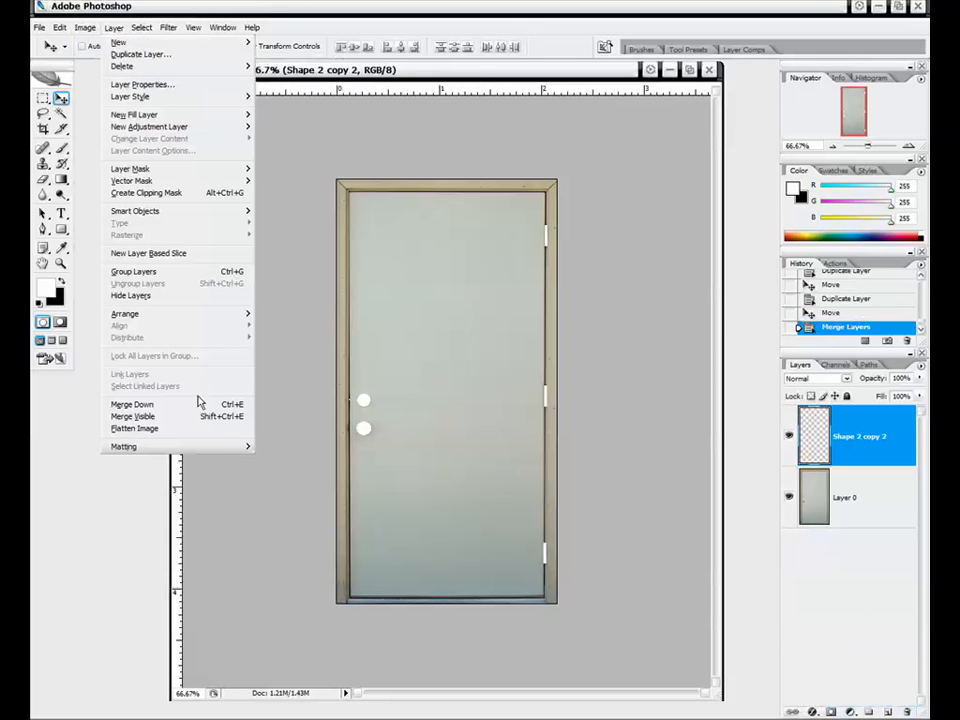
{"action": "left_click", "coordinate": [304, 4]}
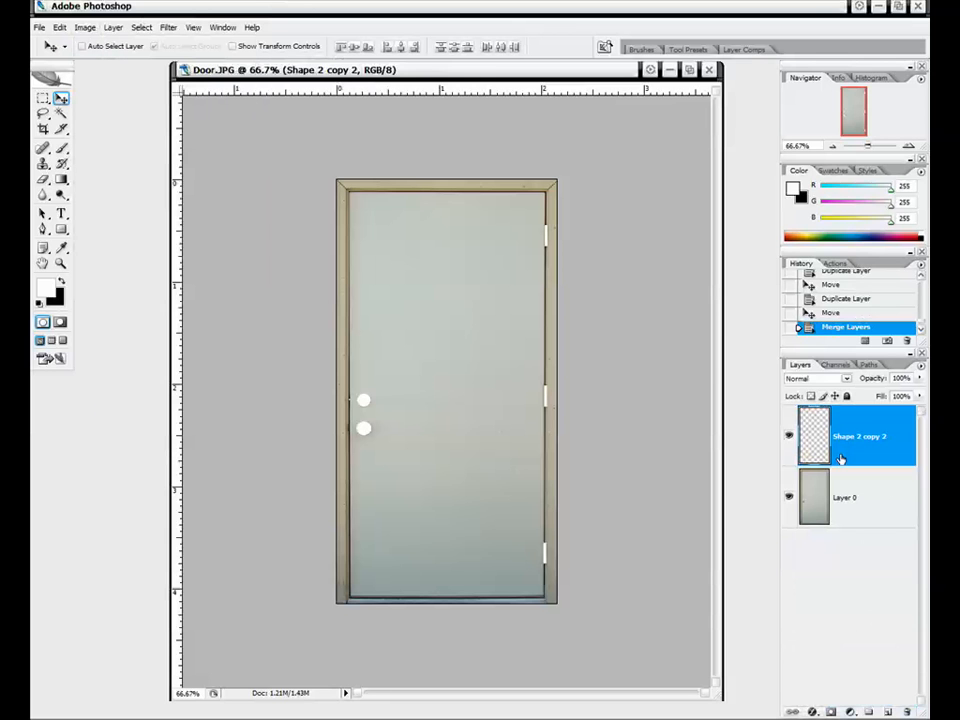
Step: Add a new empty layer with the default name between the door layer and the merged white shapes
{"action": "left_click", "coordinate": [880, 497]}
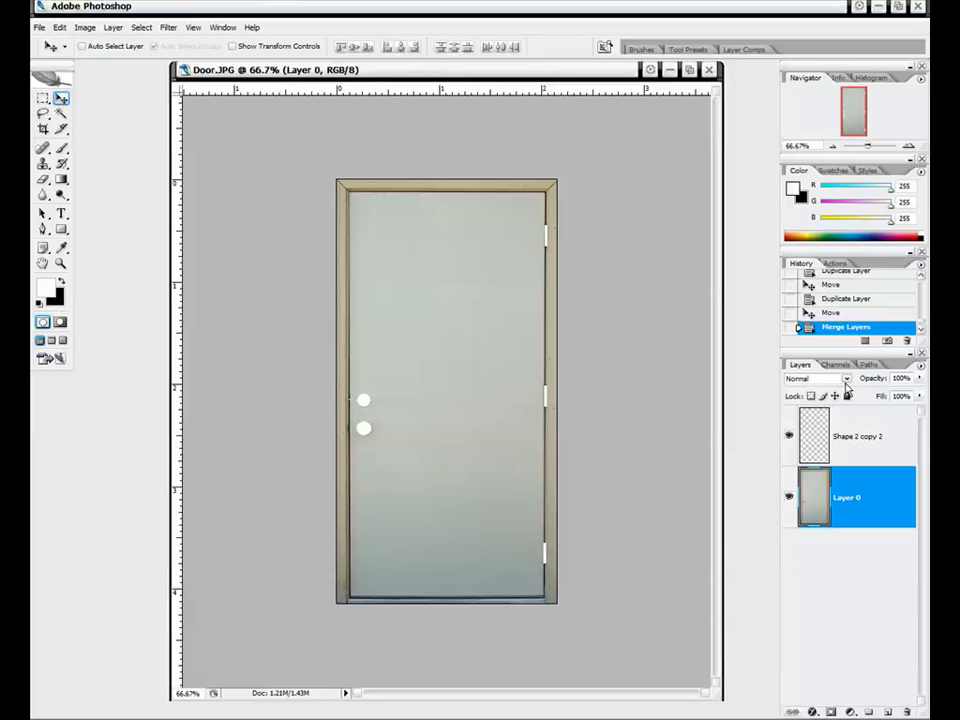
{"action": "left_click", "coordinate": [922, 372]}
{"action": "left_click", "coordinate": [815, 396]}
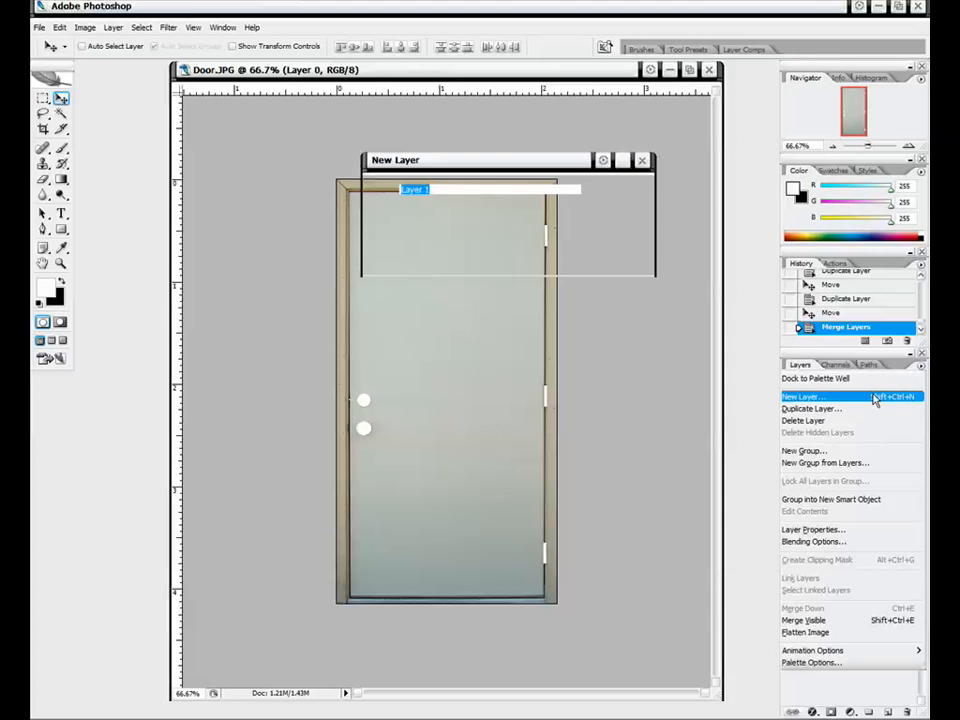
{"action": "left_click", "coordinate": [619, 190]}
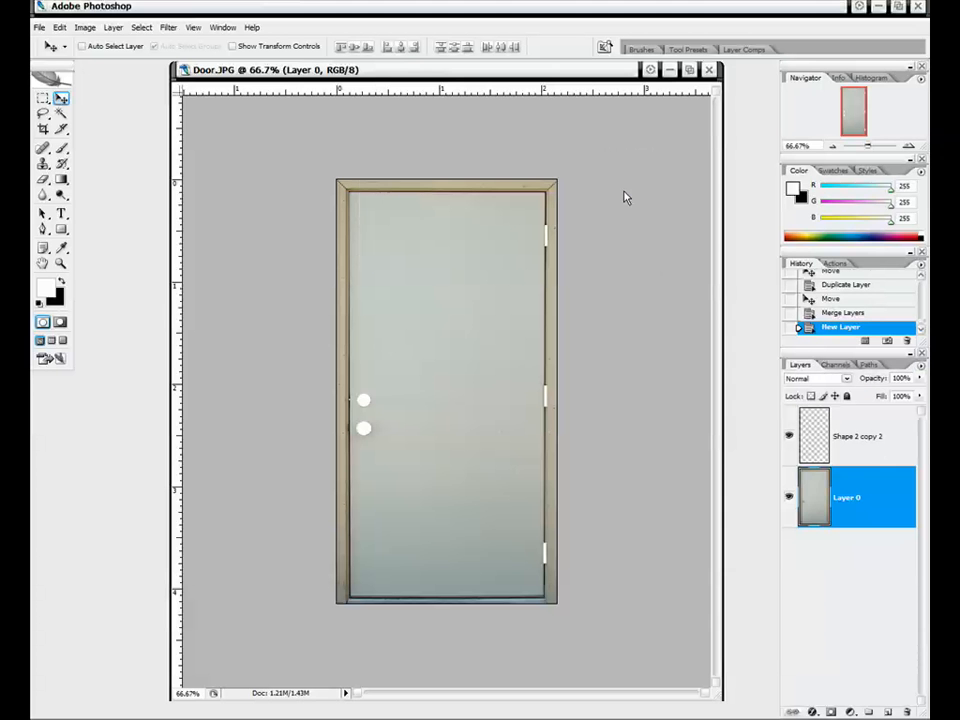
Step: Fill the new Layer 1 completely with black using the Paint Bucket tool
{"action": "left_click", "coordinate": [61, 180]}
{"action": "left_click_drag", "start_coordinate": [61, 180], "coordinate": [108, 191]}
{"action": "left_click", "coordinate": [60, 284]}
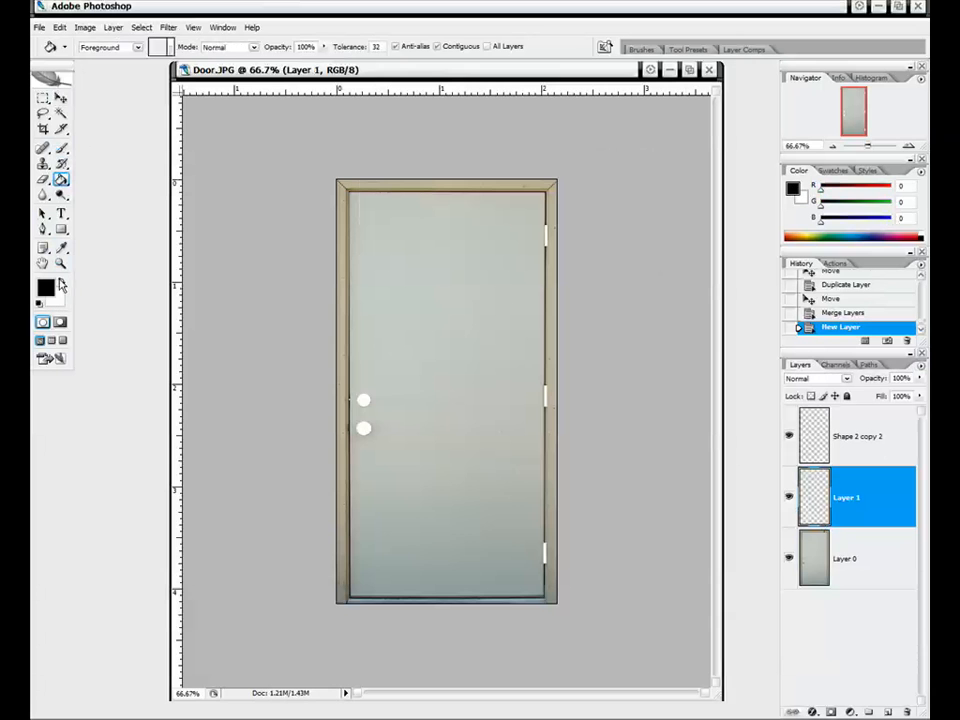
{"action": "left_click", "coordinate": [489, 298]}
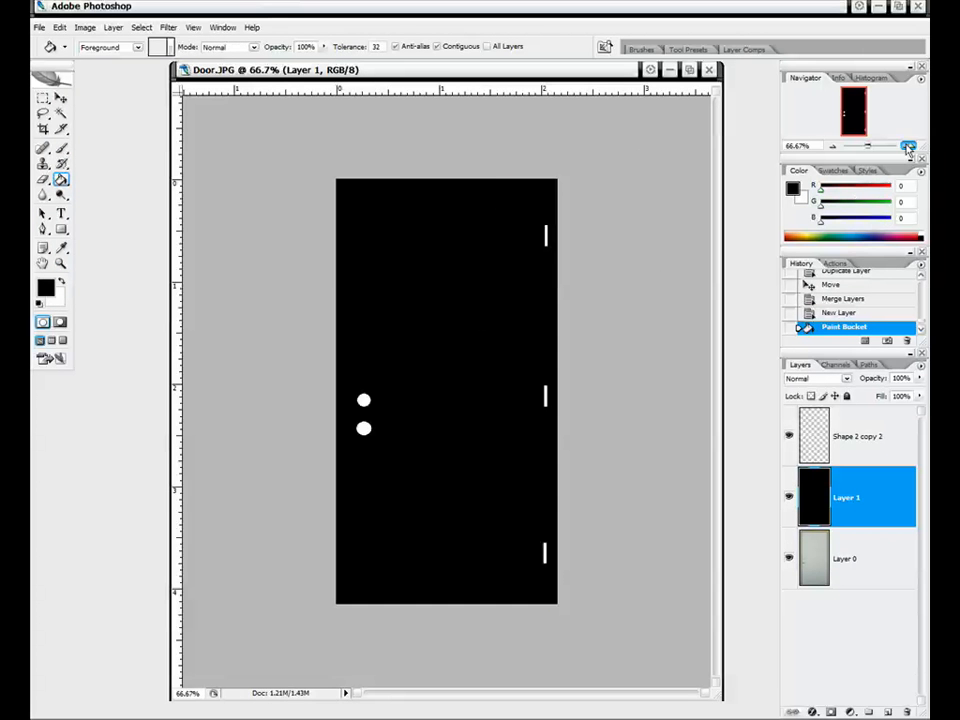
Step: Examine the edges of the two white lock circles against the black background at up to 300% zoom
{"action": "left_click", "coordinate": [908, 147]}
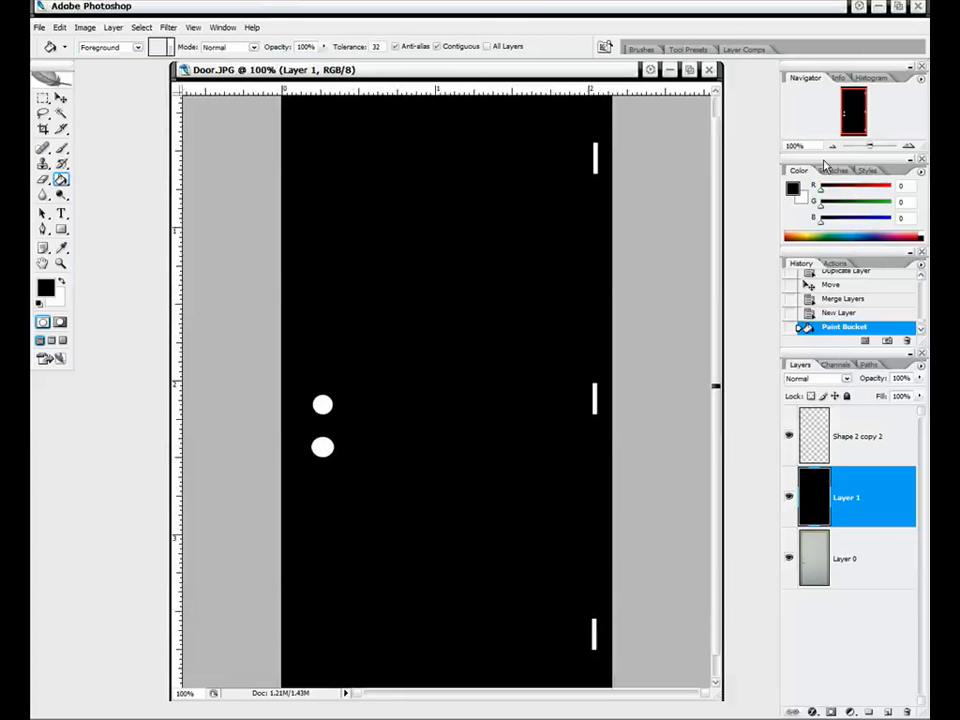
{"action": "left_click", "coordinate": [906, 148]}
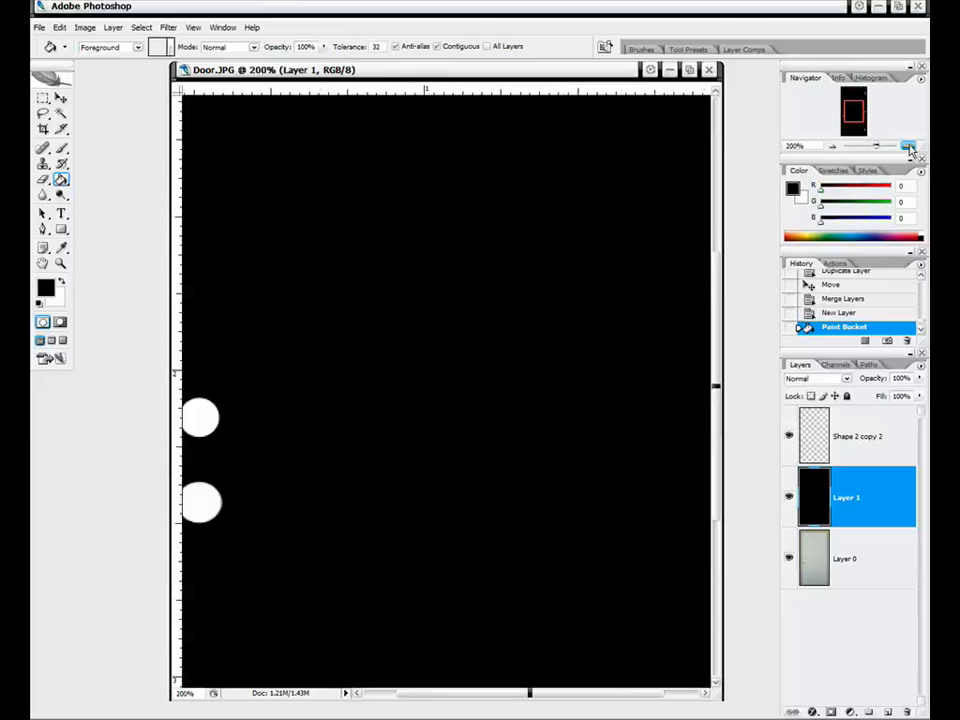
{"action": "left_click_drag", "start_coordinate": [870, 141], "coordinate": [853, 118]}
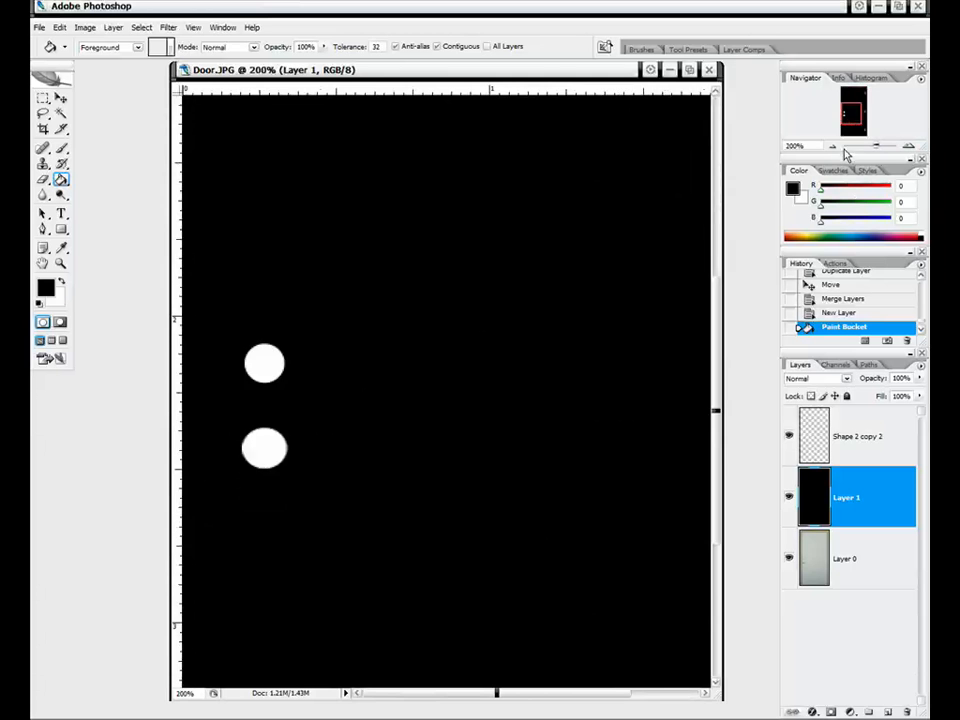
{"action": "left_click", "coordinate": [832, 147]}
{"action": "left_click", "coordinate": [832, 147]}
{"action": "left_click", "coordinate": [907, 147]}
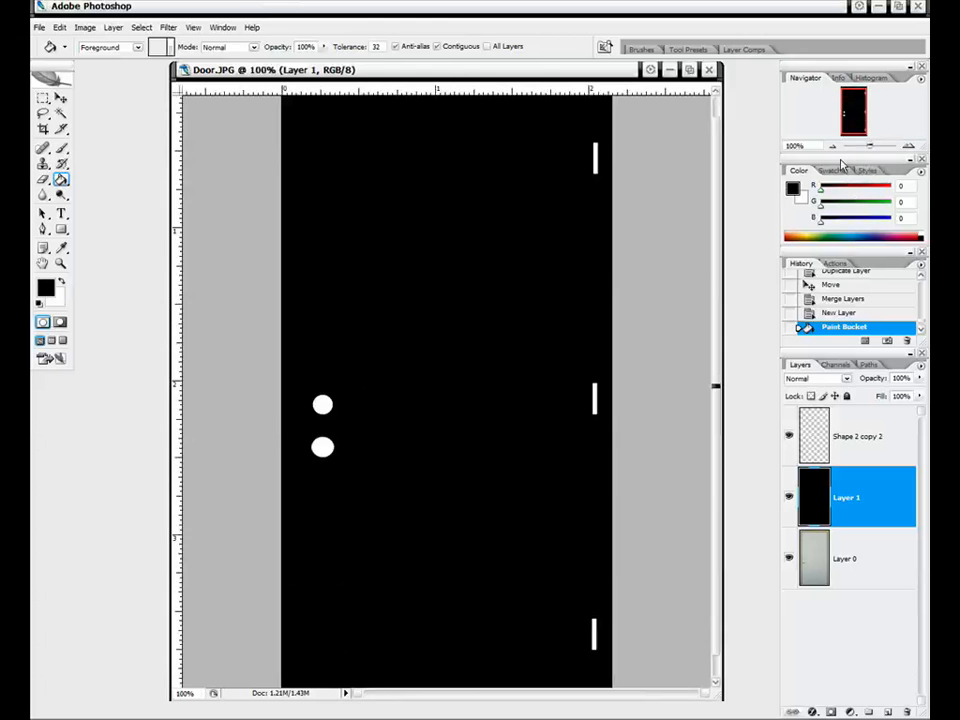
{"action": "left_click", "coordinate": [910, 146]}
{"action": "left_click", "coordinate": [910, 146]}
{"action": "mouse_move", "coordinate": [856, 111]}
{"action": "left_mouse_down"}
{"action": "mouse_move", "coordinate": [858, 95]}
{"action": "mouse_move", "coordinate": [846, 116]}
{"action": "left_mouse_up"}
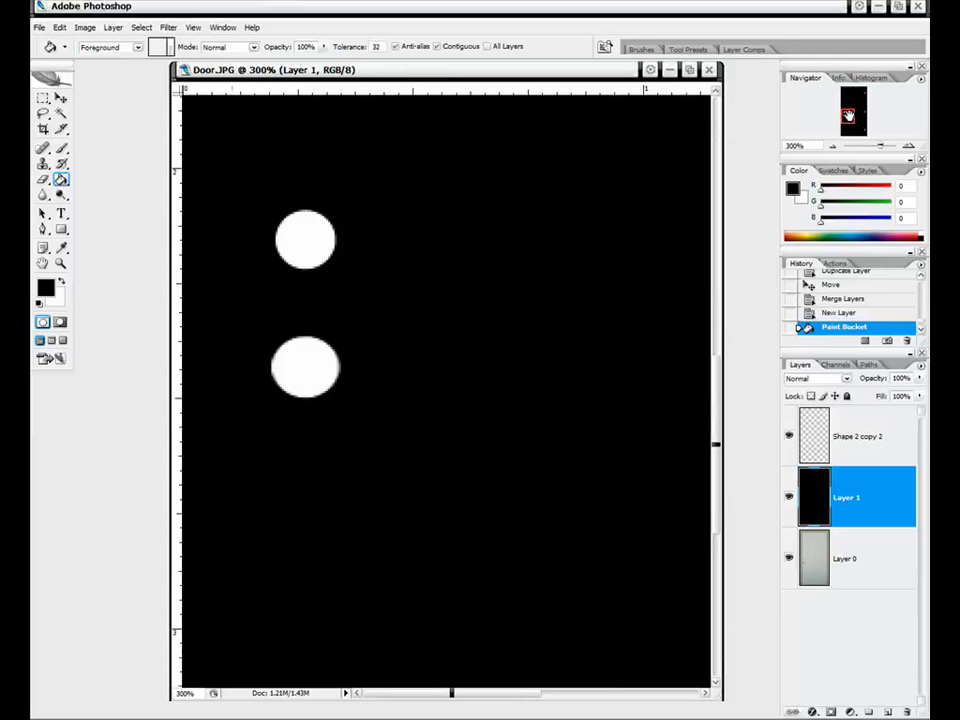
{"action": "left_click_drag", "start_coordinate": [847, 116], "coordinate": [846, 116]}
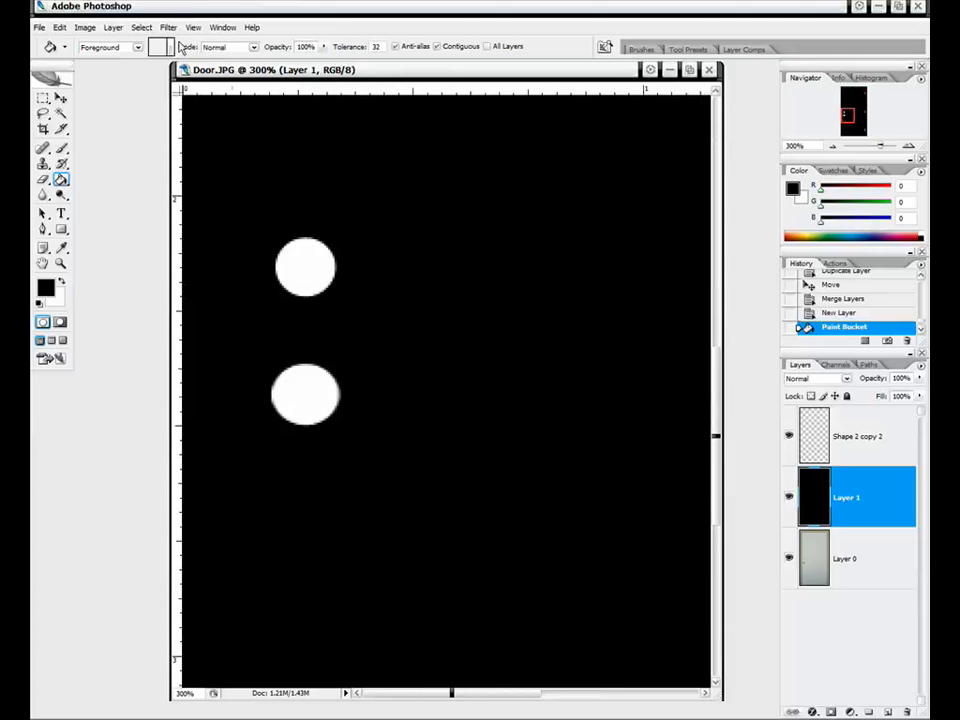
{"action": "left_click", "coordinate": [168, 27]}
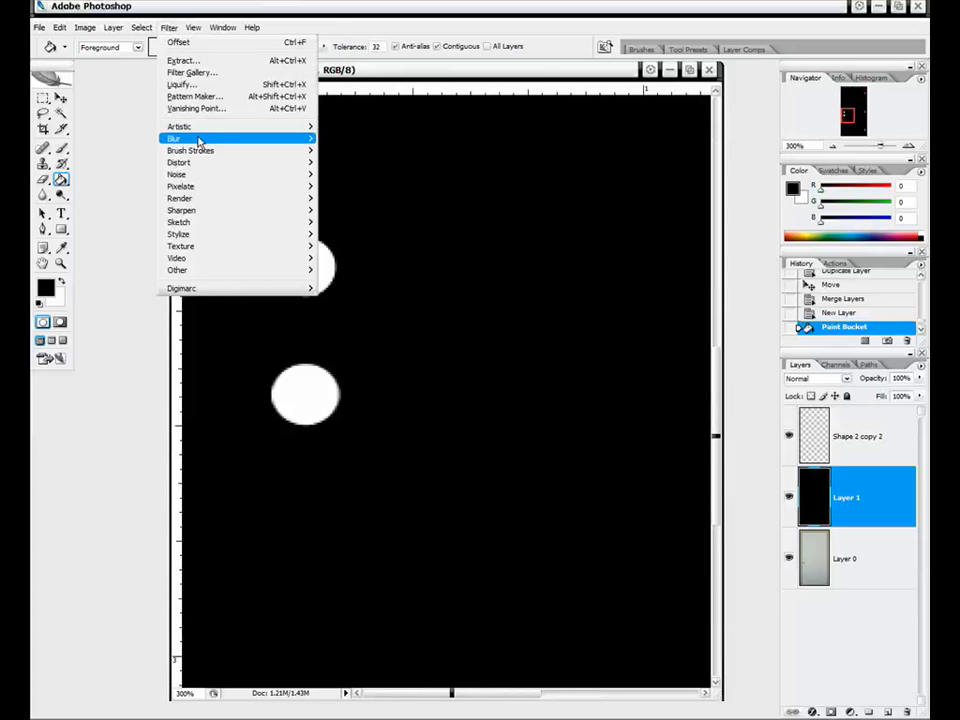
{"action": "mouse_move", "coordinate": [199, 138]}
{"action": "left_click", "coordinate": [356, 6]}
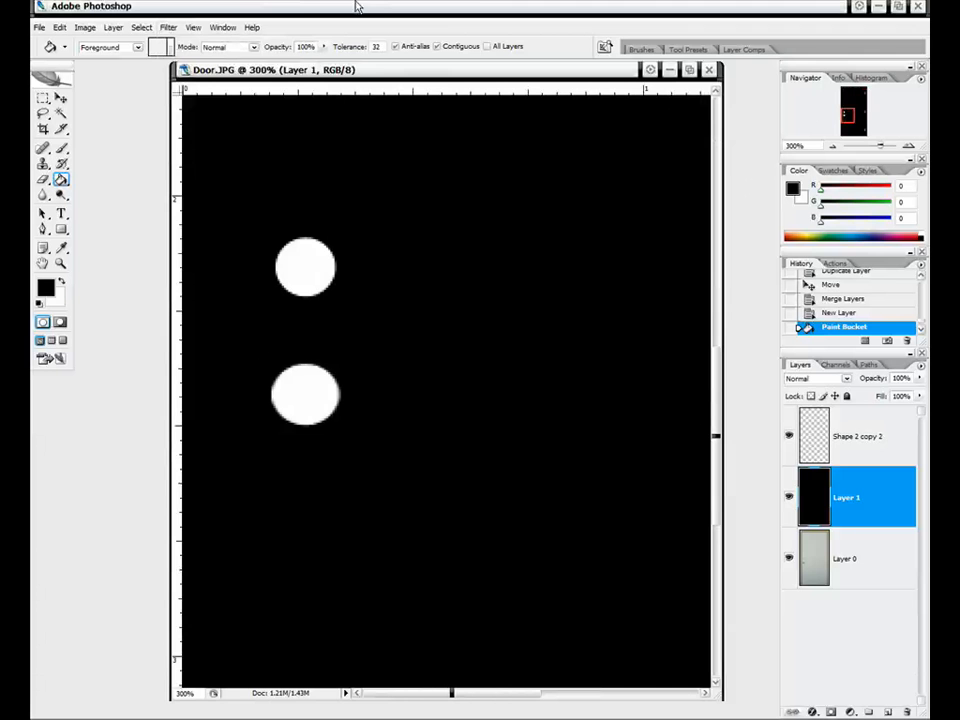
Step: Soften the white shapes on the Shape 2 copy 2 layer with a Gaussian Blur of 0.6 pixels radius
{"action": "left_click", "coordinate": [857, 430]}
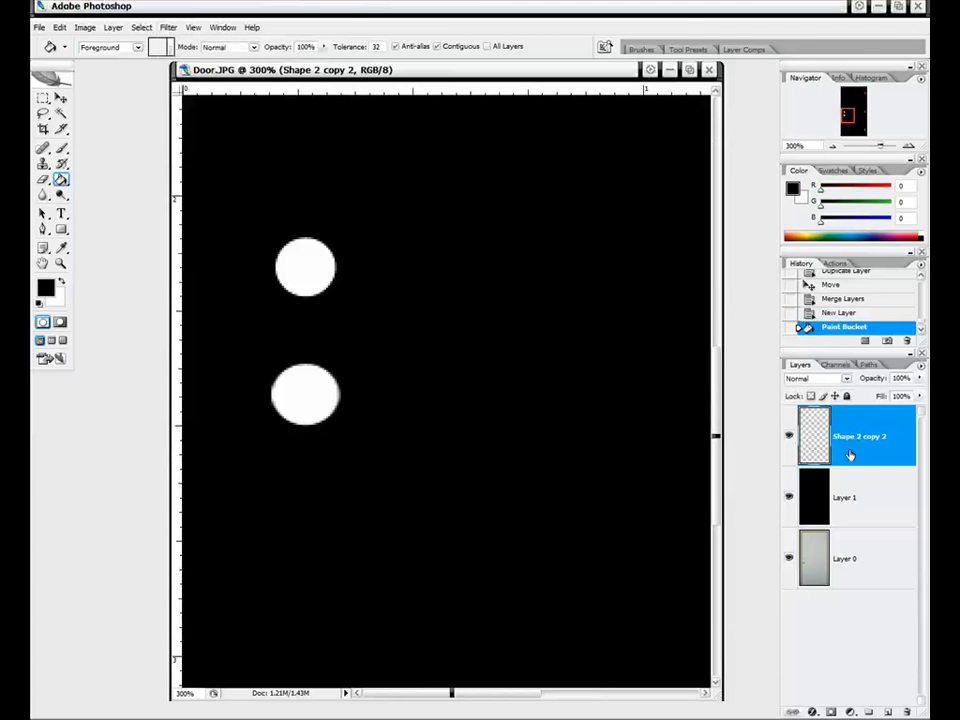
{"action": "left_click", "coordinate": [110, 28]}
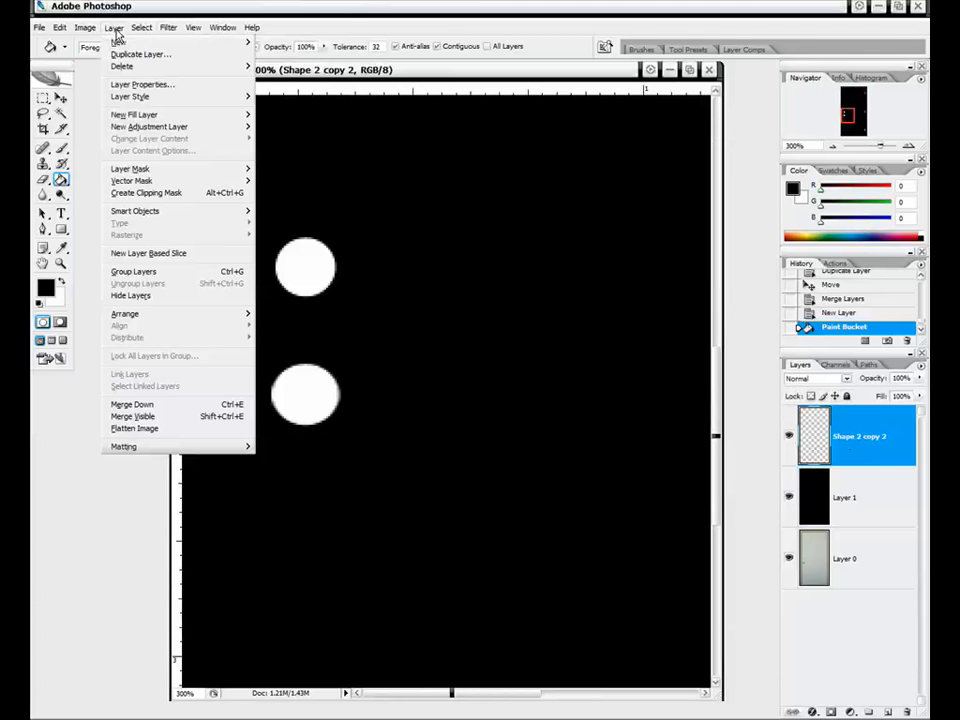
{"action": "mouse_move", "coordinate": [92, 33]}
{"action": "mouse_move", "coordinate": [168, 28]}
{"action": "mouse_move", "coordinate": [216, 143]}
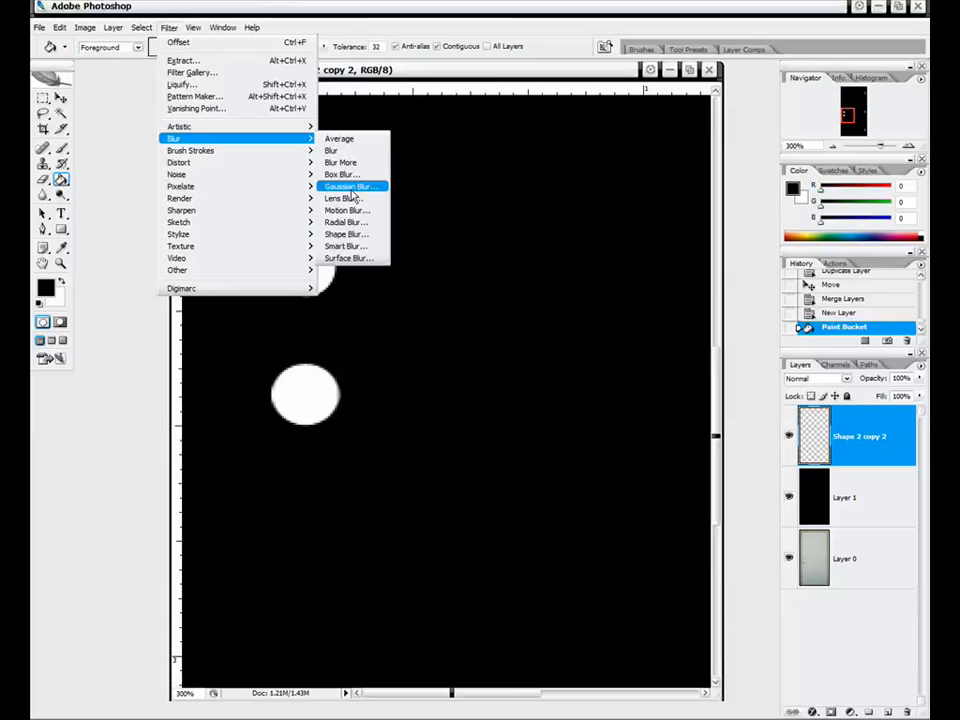
{"action": "left_click", "coordinate": [347, 184]}
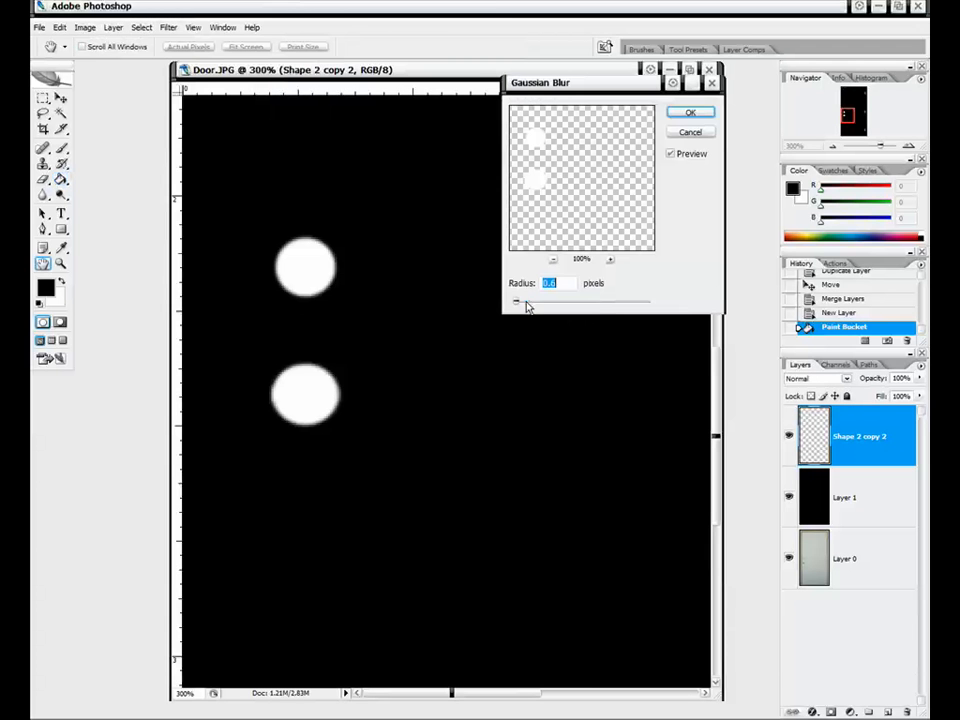
{"action": "left_click", "coordinate": [670, 155]}
{"action": "left_click", "coordinate": [671, 156]}
{"action": "left_click", "coordinate": [690, 112]}
Step: Check the blurred white shapes at 100% zoom and merge their layer down into the black layer
{"action": "mouse_move", "coordinate": [846, 118]}
{"action": "left_mouse_down"}
{"action": "mouse_move", "coordinate": [862, 100]}
{"action": "mouse_move", "coordinate": [845, 115]}
{"action": "left_mouse_up"}
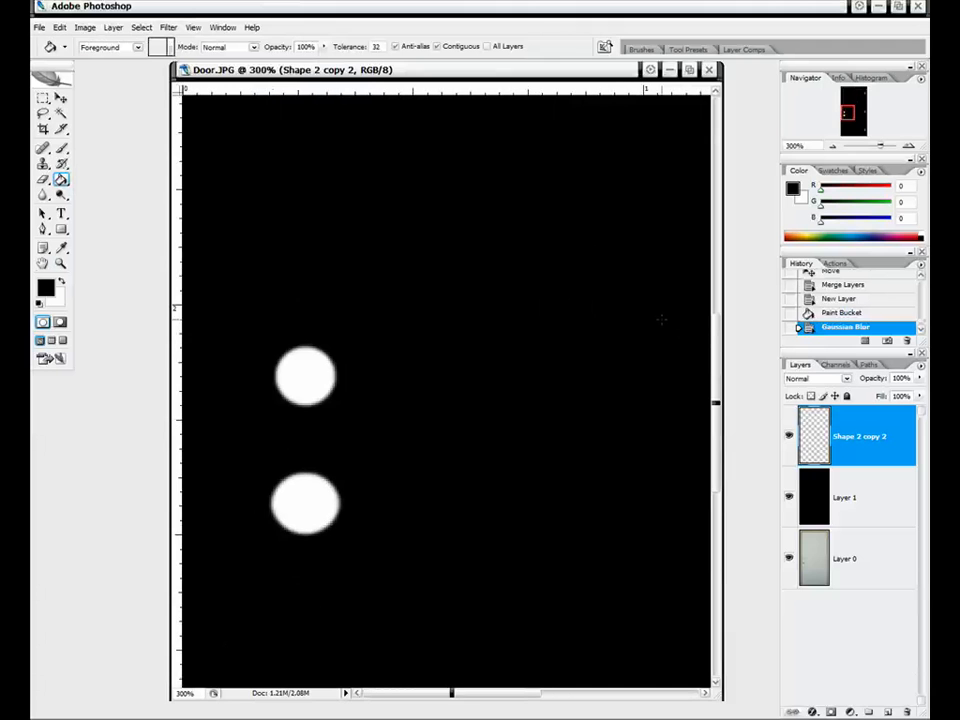
{"action": "left_click", "coordinate": [832, 146]}
{"action": "left_click", "coordinate": [832, 146]}
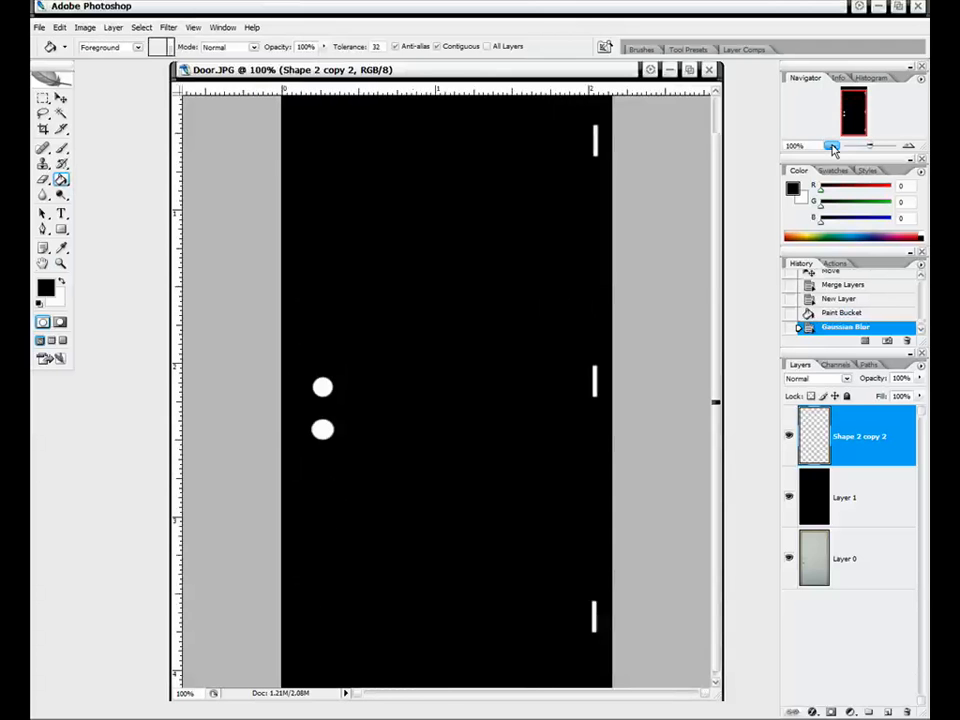
{"action": "left_click", "coordinate": [790, 436]}
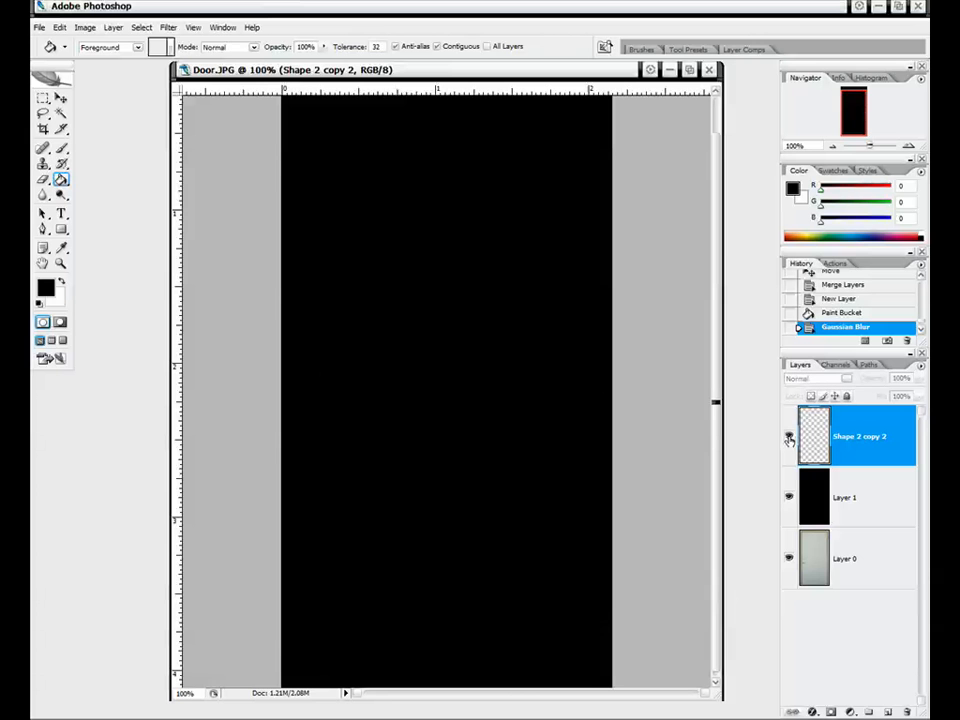
{"action": "left_click", "coordinate": [790, 436]}
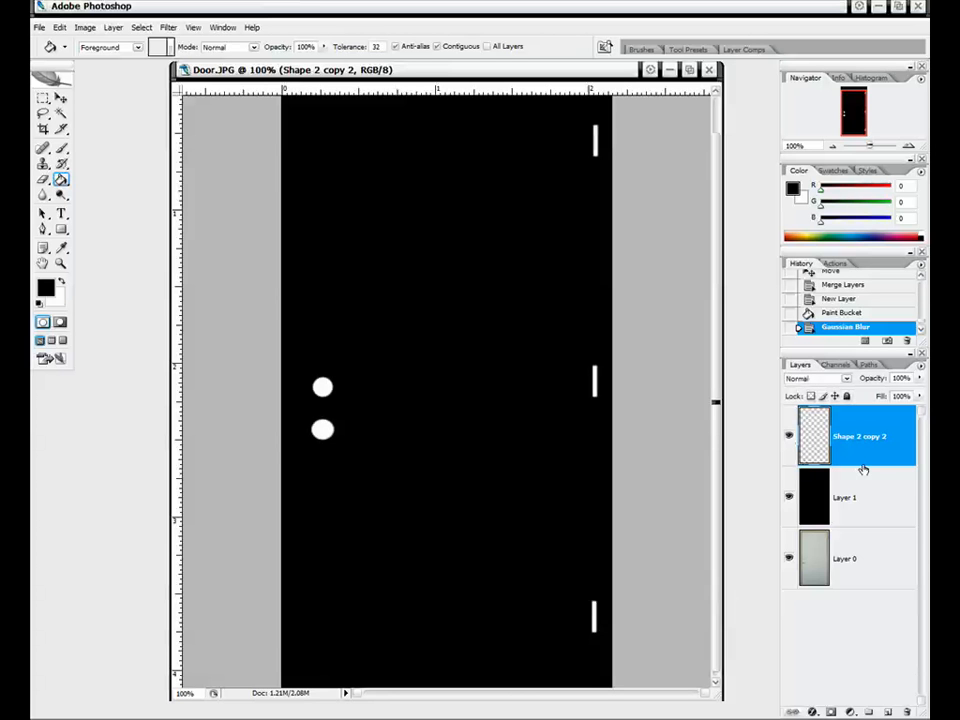
{"action": "key", "text": "ctrl+e"}
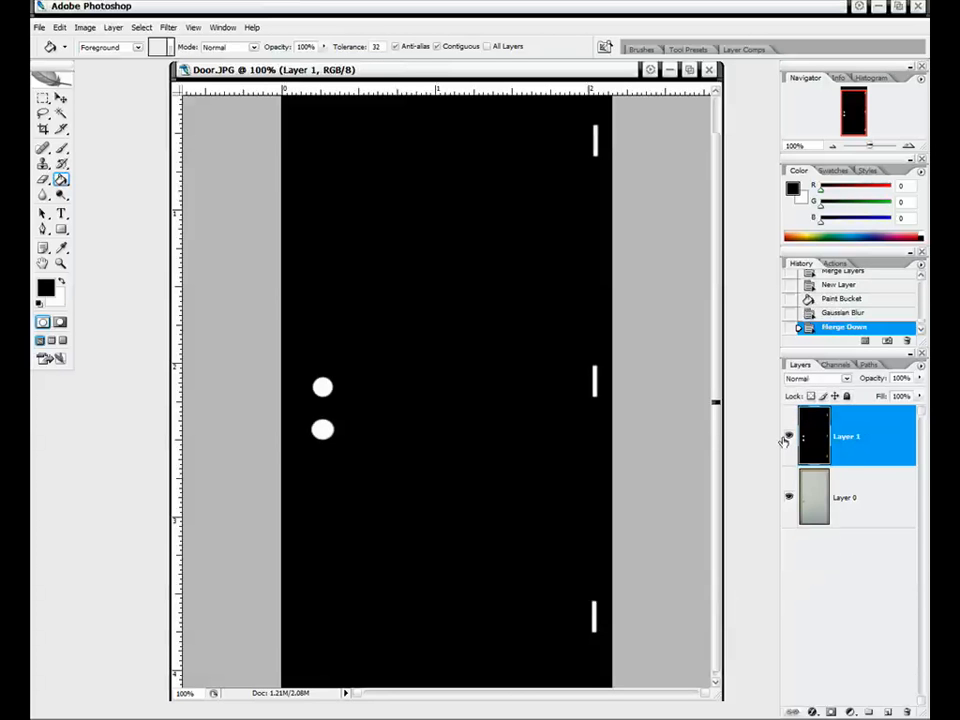
Step: Maximize the document window, hide the merged black-and-white Layer 1 to reveal the door, and duplicate that hidden layer
{"action": "left_click", "coordinate": [789, 437]}
{"action": "left_click", "coordinate": [789, 437]}
{"action": "left_click", "coordinate": [789, 437]}
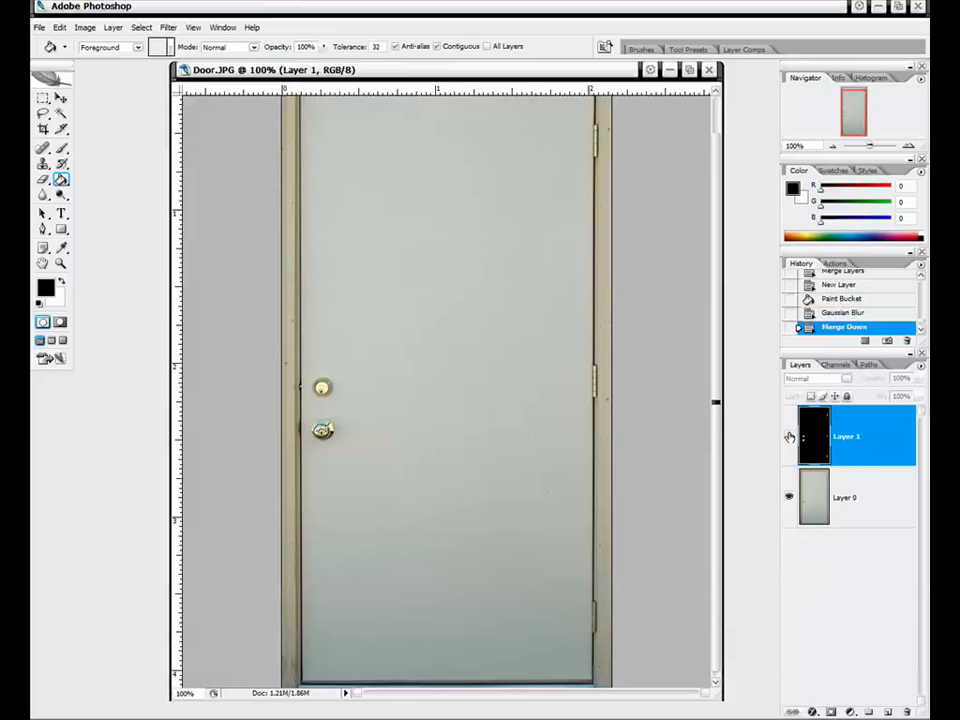
{"action": "left_click", "coordinate": [789, 437]}
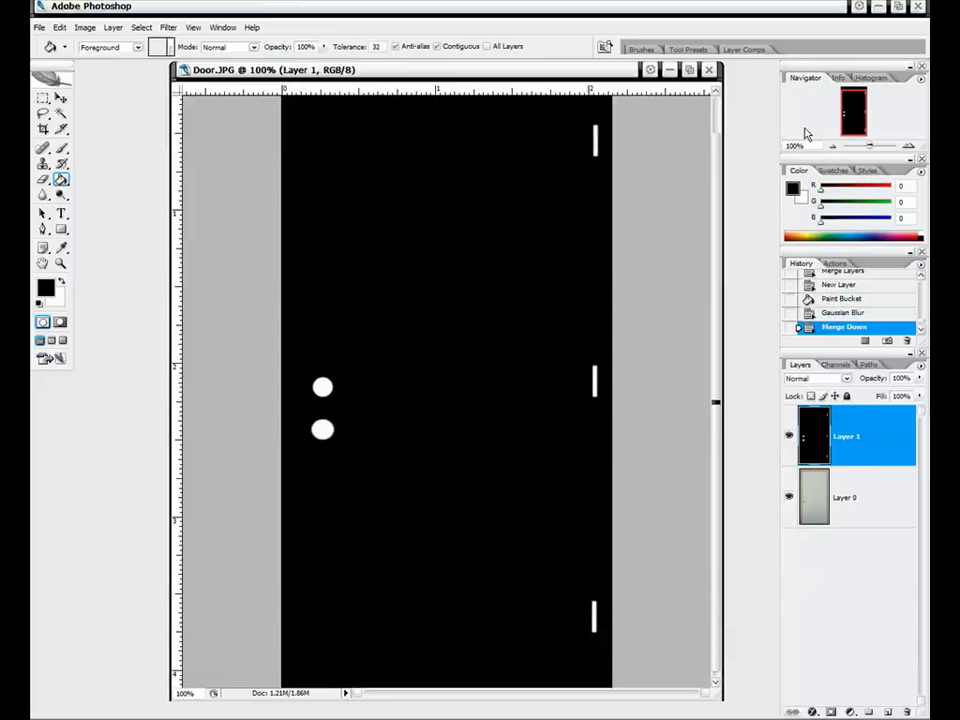
{"action": "left_click", "coordinate": [689, 69]}
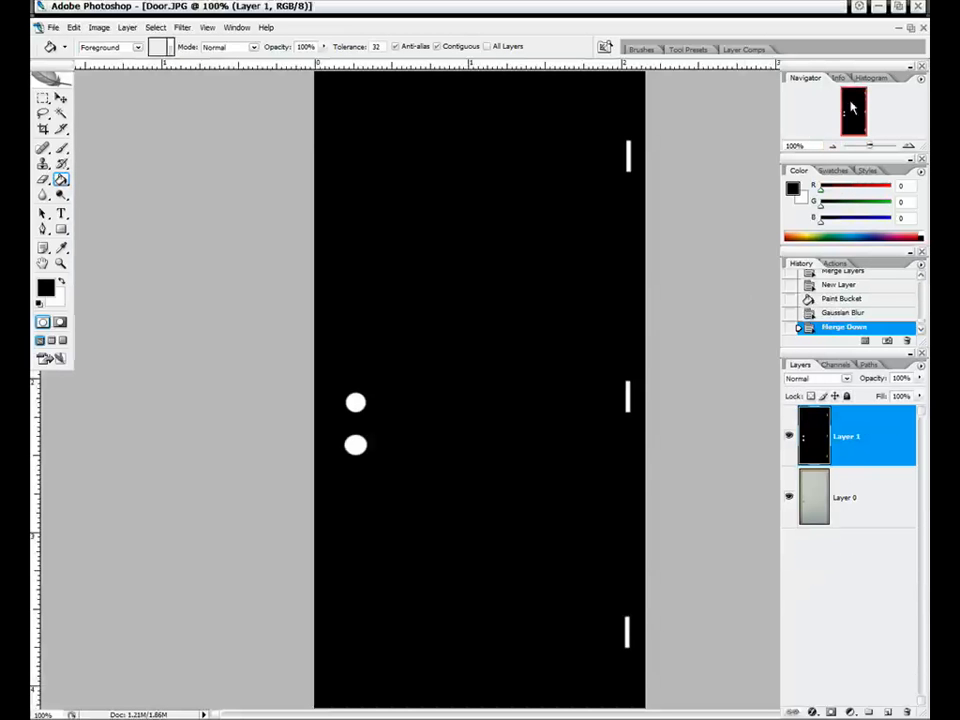
{"action": "left_click", "coordinate": [789, 438]}
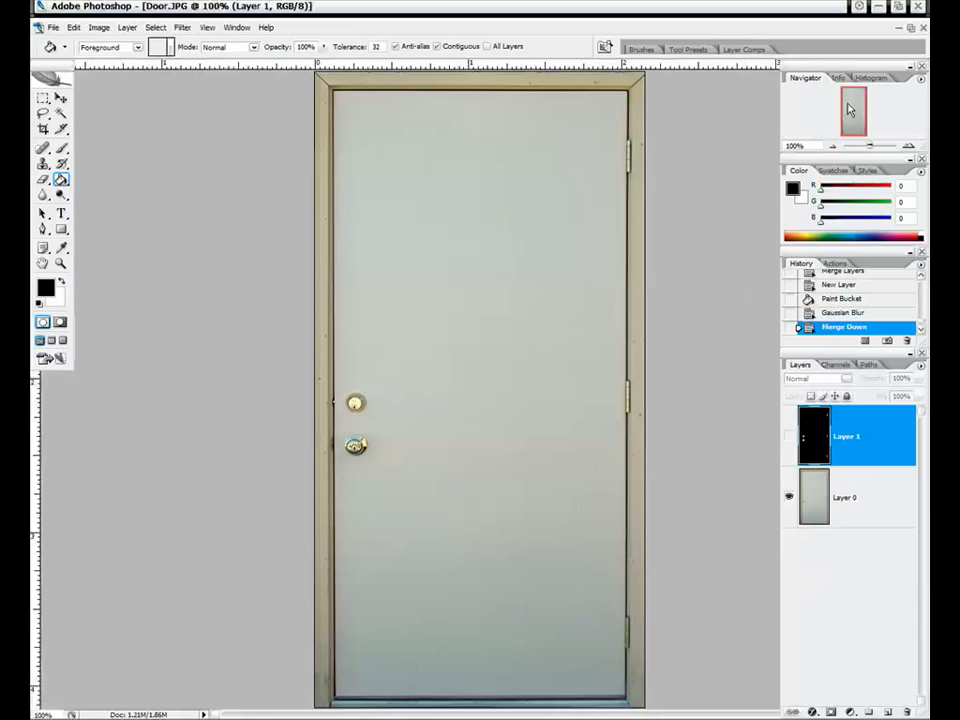
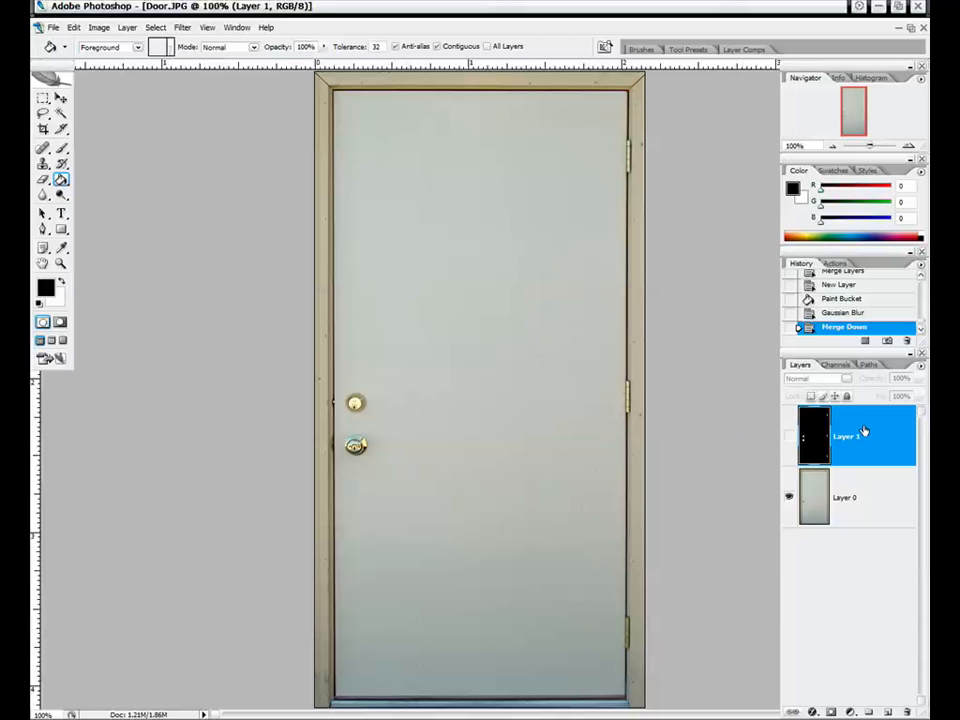
{"action": "left_click_drag", "start_coordinate": [864, 430], "coordinate": [887, 711]}
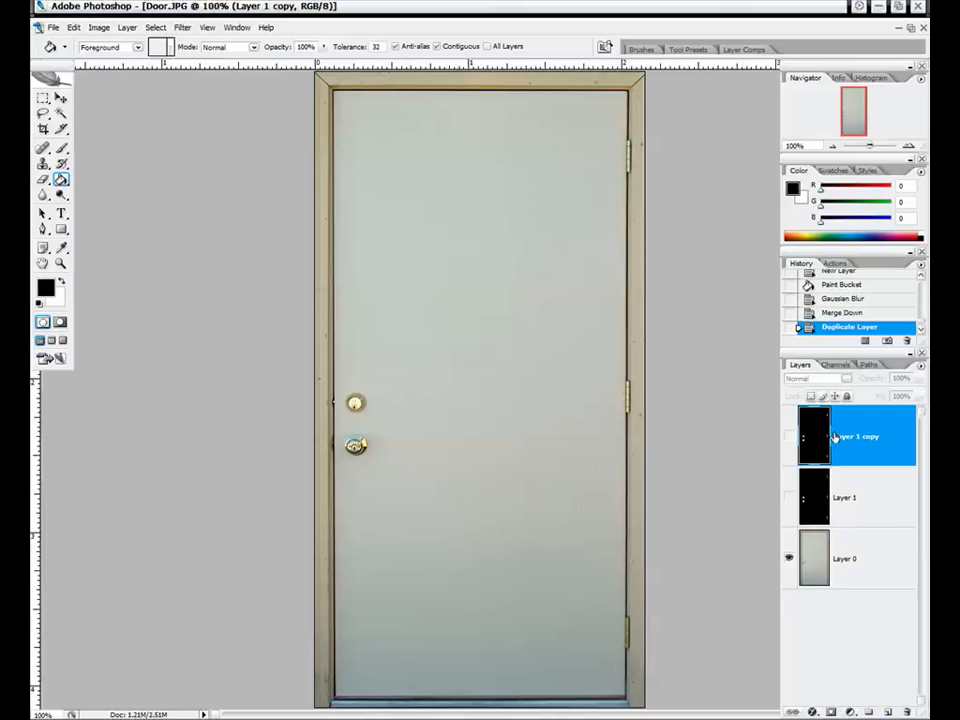
Step: Draw a white rectangle shape over the threshold strip along the bottom edge of the door, starting at its lock side
{"action": "left_click", "coordinate": [909, 148]}
{"action": "left_click", "coordinate": [909, 148]}
{"action": "left_click_drag", "start_coordinate": [854, 114], "coordinate": [851, 146]}
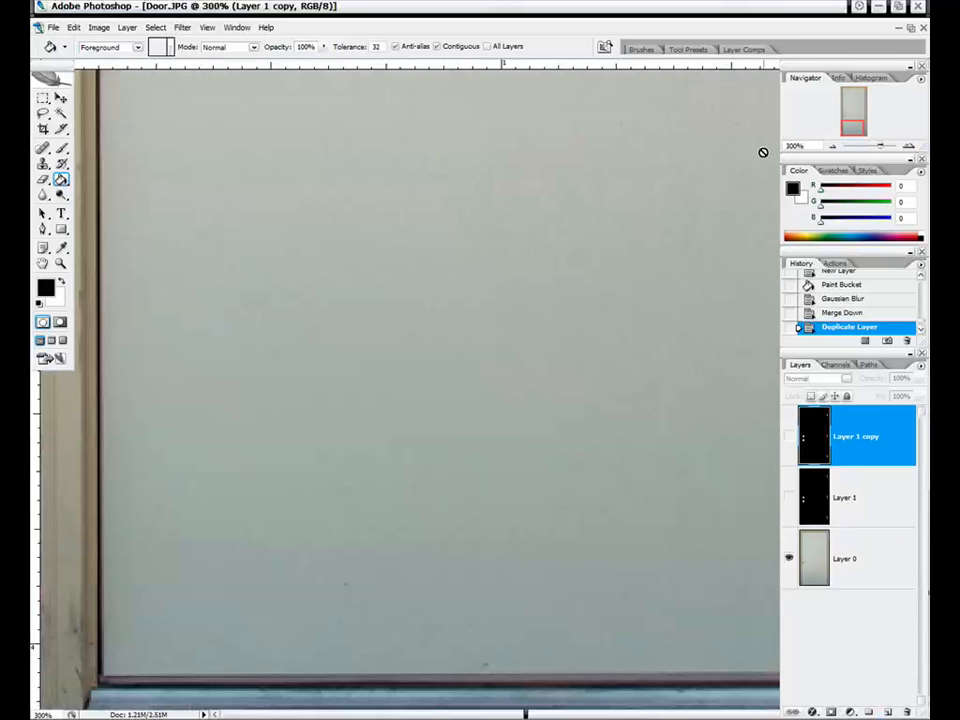
{"action": "left_click_drag", "start_coordinate": [66, 228], "coordinate": [97, 230]}
{"action": "left_click", "coordinate": [61, 284]}
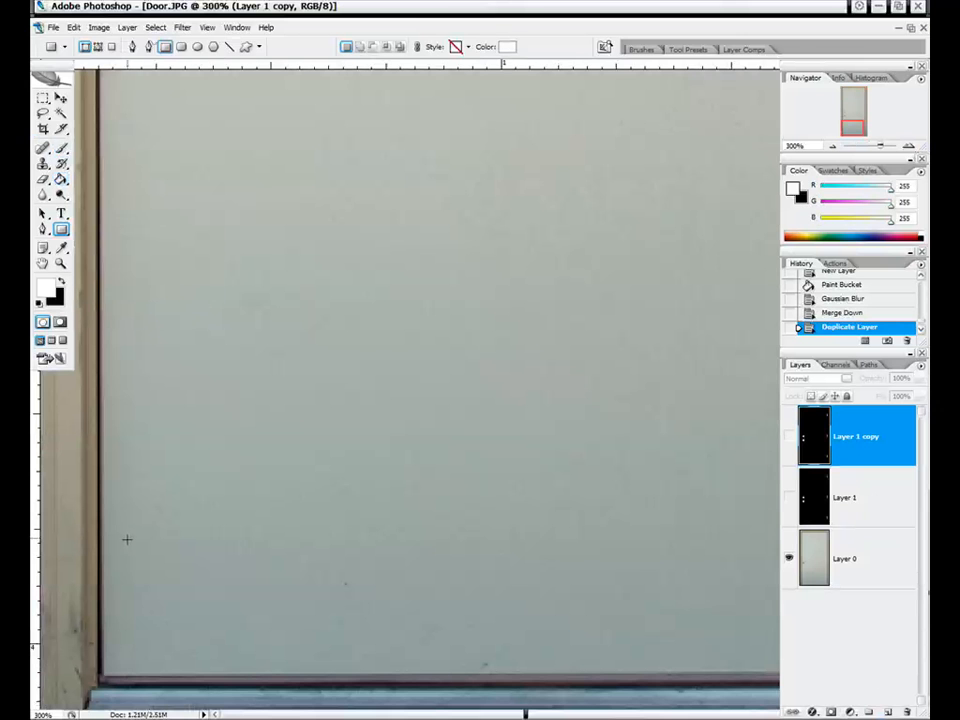
{"action": "left_click_drag", "start_coordinate": [80, 678], "coordinate": [735, 704]}
Step: Stretch the white rectangle's path to 139.7% width so it reaches the hinge side of the threshold
{"action": "left_click", "coordinate": [907, 27]}
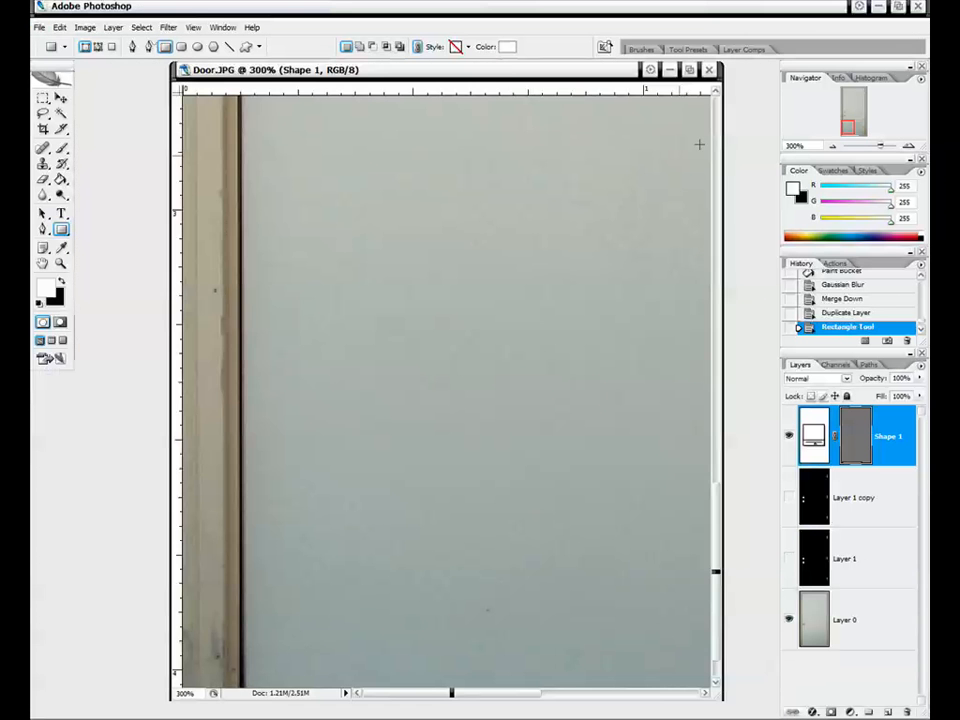
{"action": "left_click_drag", "start_coordinate": [505, 70], "coordinate": [499, 112]}
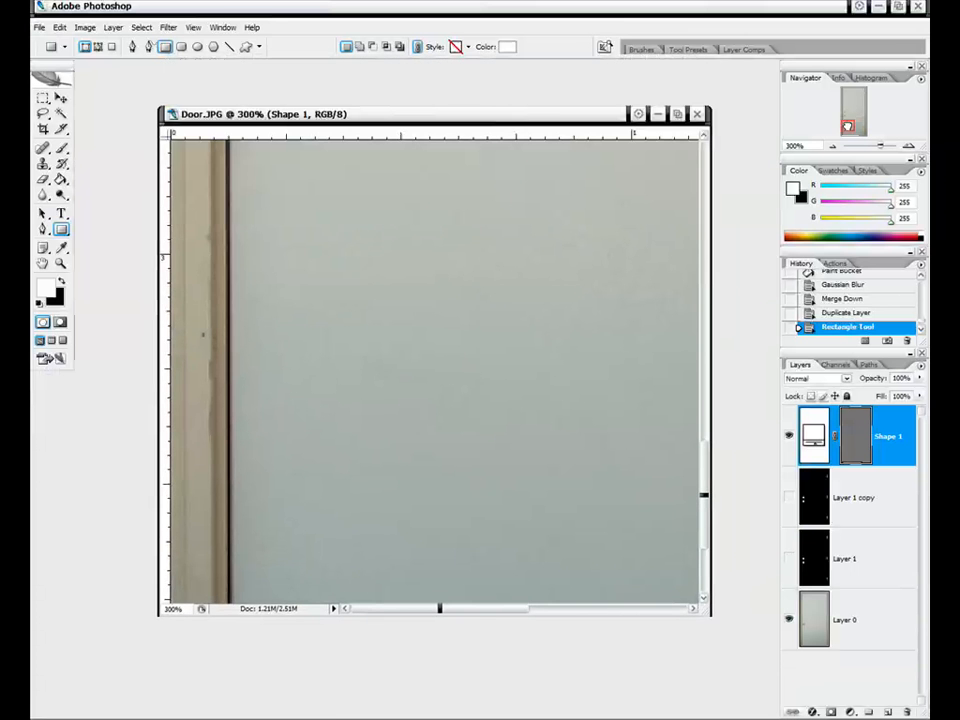
{"action": "left_click_drag", "start_coordinate": [847, 127], "coordinate": [867, 126]}
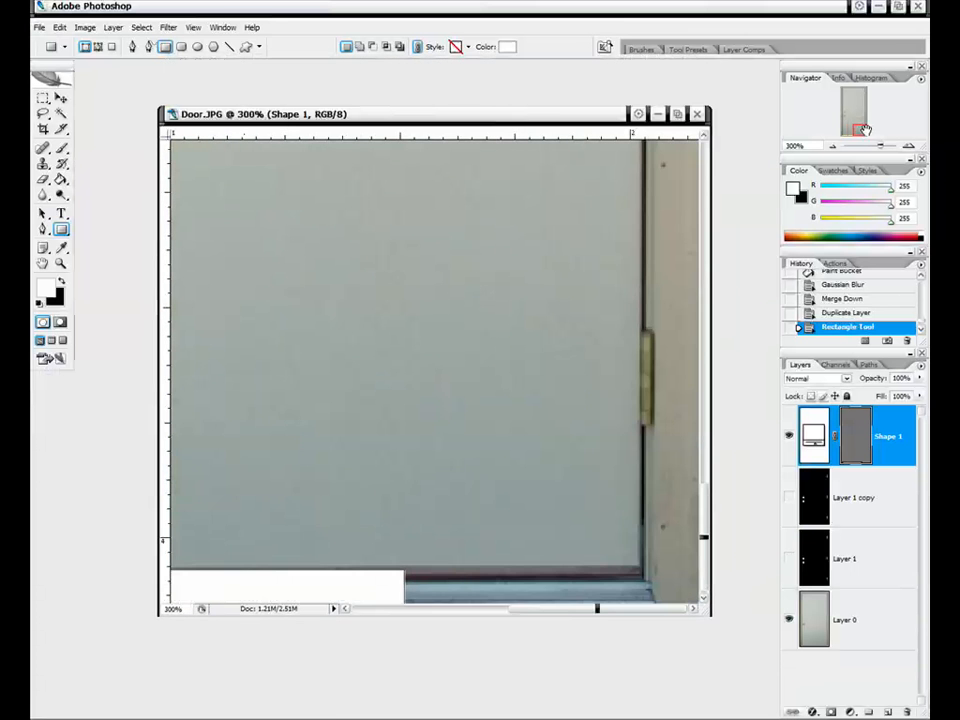
{"action": "left_click", "coordinate": [44, 98]}
{"action": "right_click", "coordinate": [450, 586]}
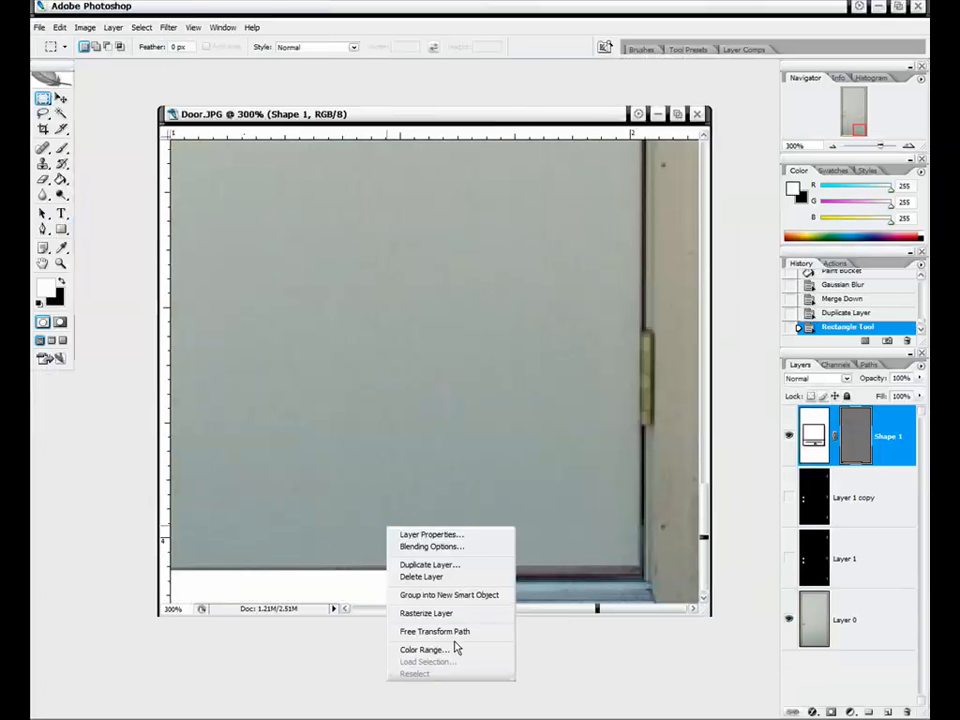
{"action": "left_click", "coordinate": [450, 632]}
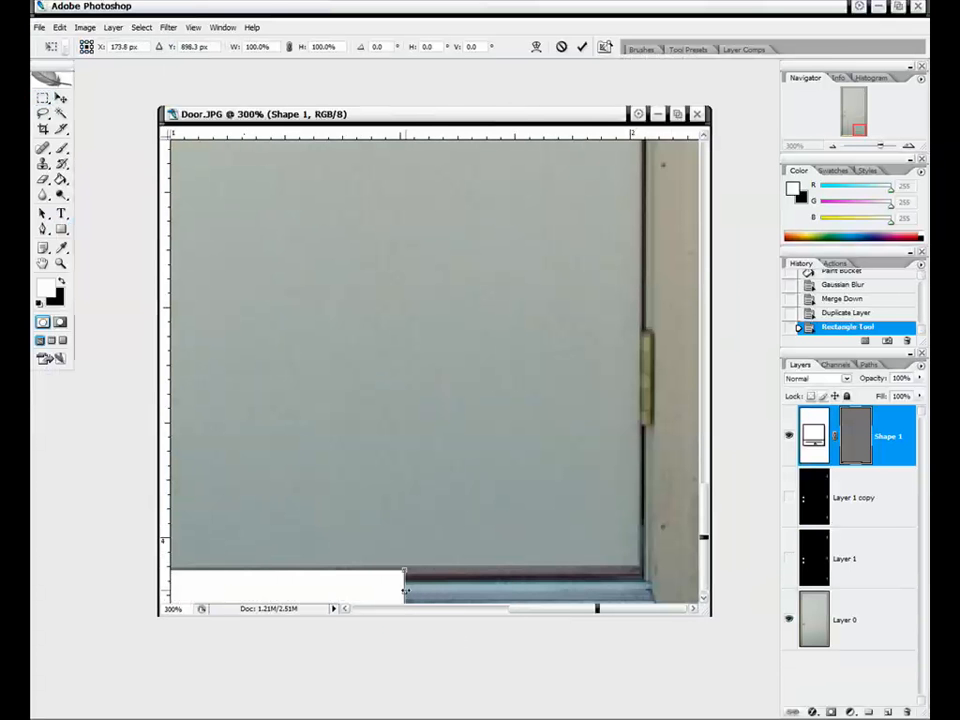
{"action": "left_click_drag", "start_coordinate": [405, 591], "coordinate": [323, 615]}
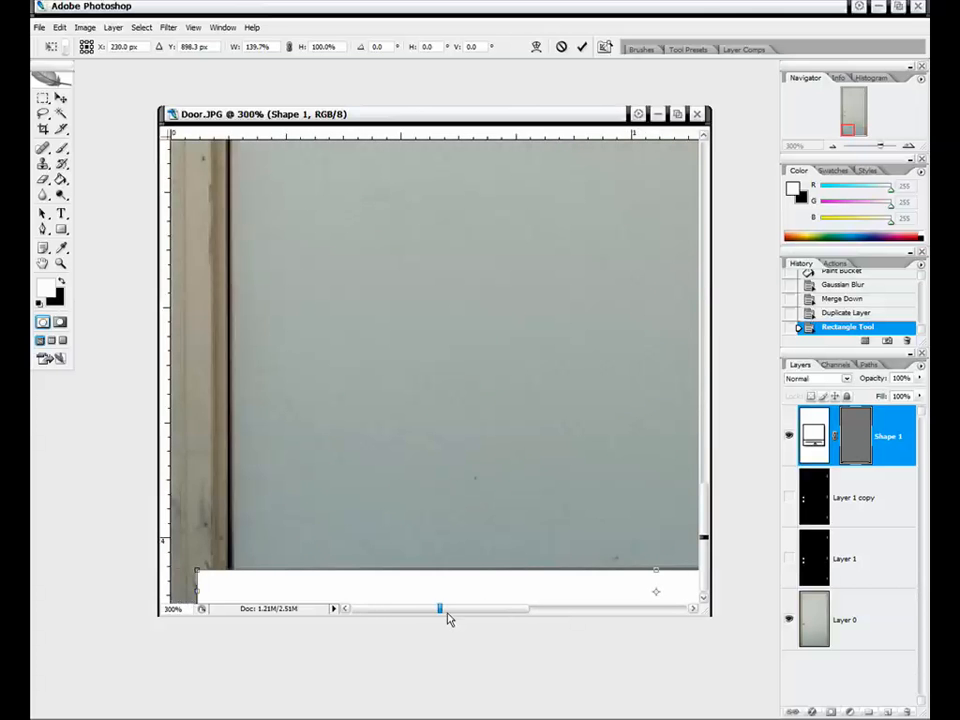
{"action": "left_click_drag", "start_coordinate": [448, 617], "coordinate": [478, 617]}
{"action": "key", "text": "Return"}
{"action": "key", "text": "m"}
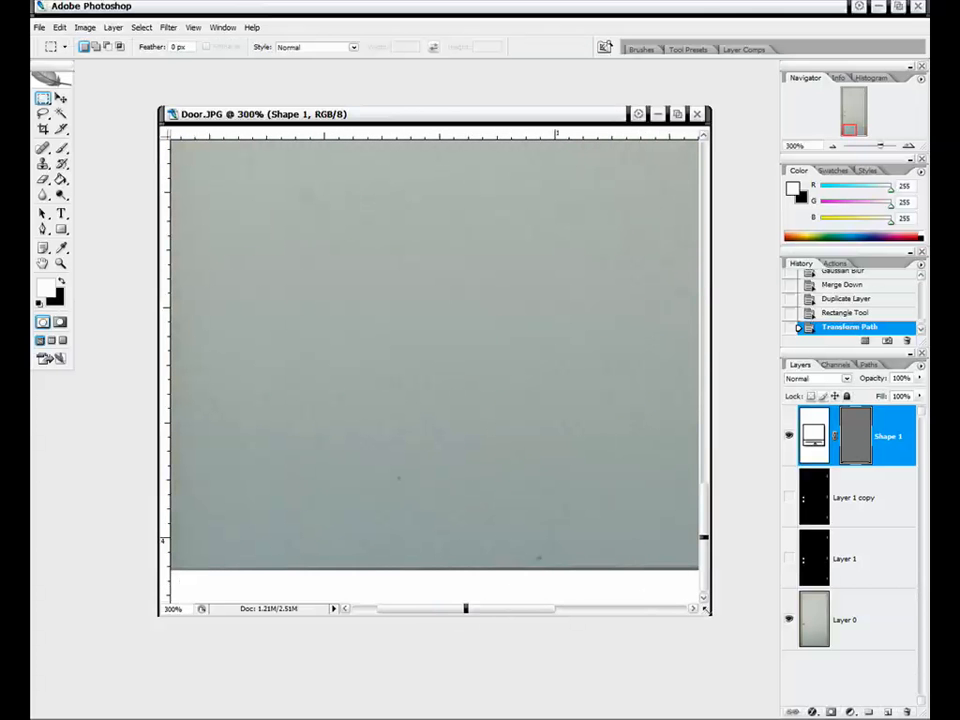
Step: Rasterize the Shape 1 layer and set its opacity to 50% so the threshold shows through
{"action": "left_click_drag", "start_coordinate": [707, 615], "coordinate": [719, 641]}
{"action": "left_click_drag", "start_coordinate": [855, 132], "coordinate": [852, 132]}
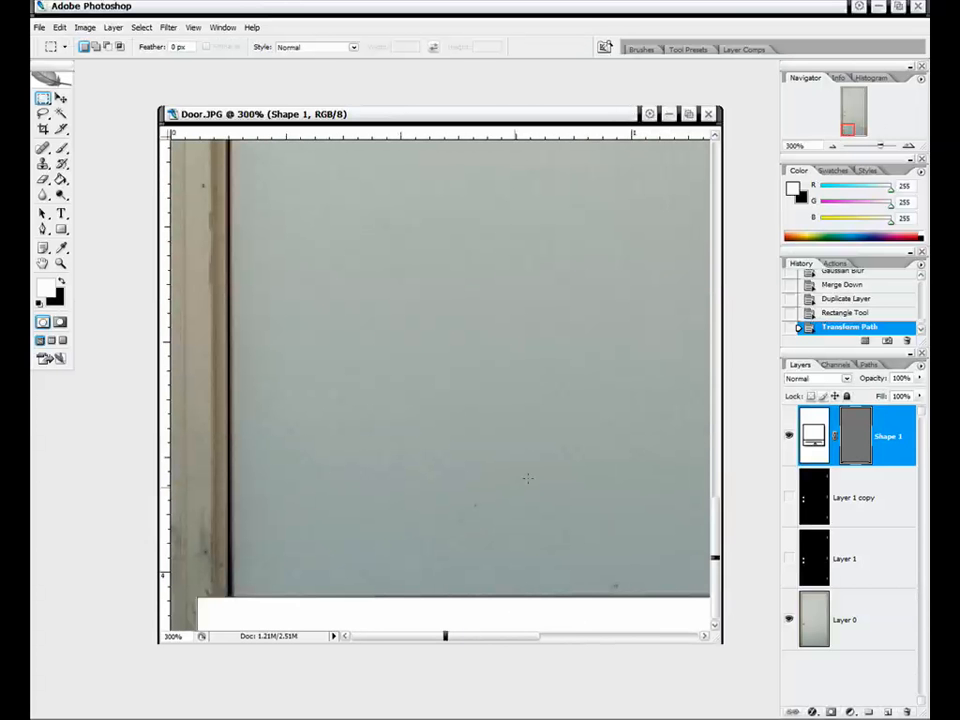
{"action": "right_click", "coordinate": [849, 428]}
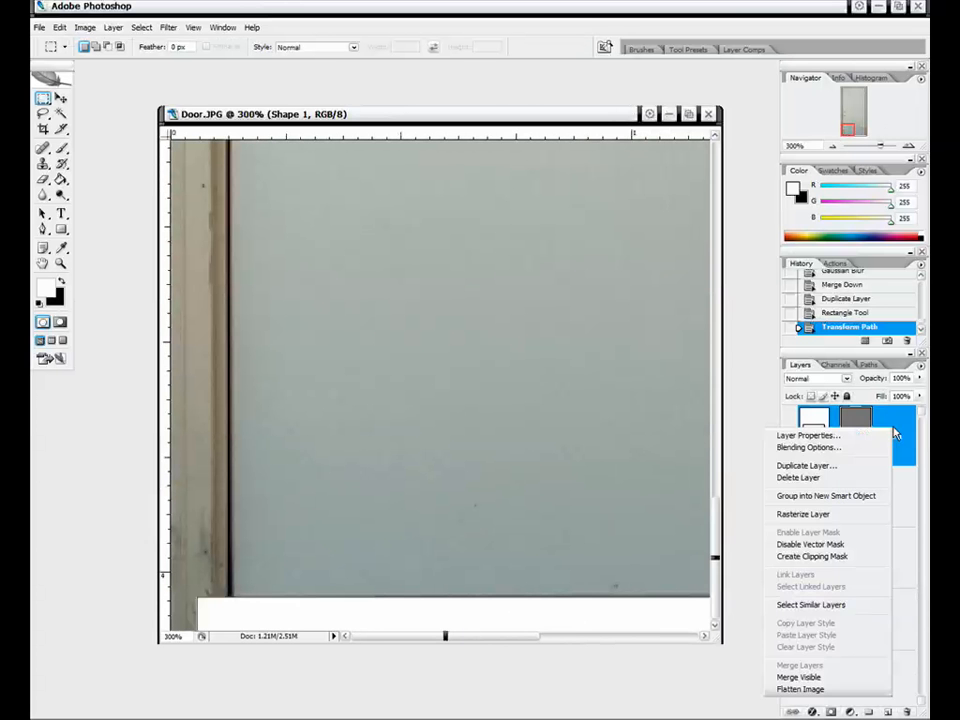
{"action": "left_click", "coordinate": [849, 516]}
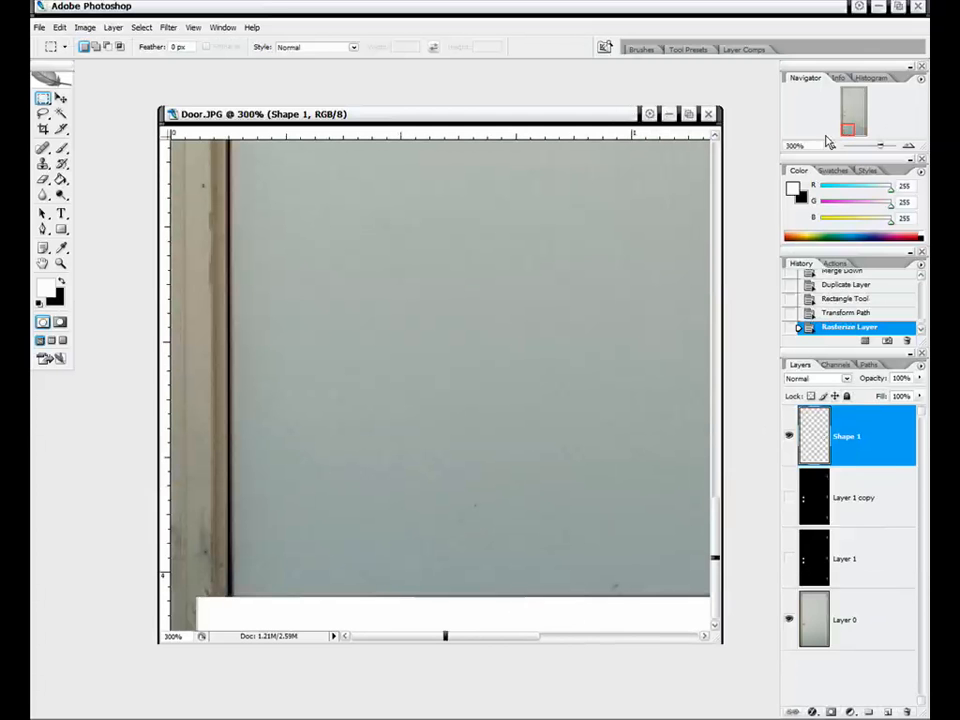
{"action": "left_click", "coordinate": [919, 378]}
{"action": "left_click_drag", "start_coordinate": [912, 396], "coordinate": [880, 396]}
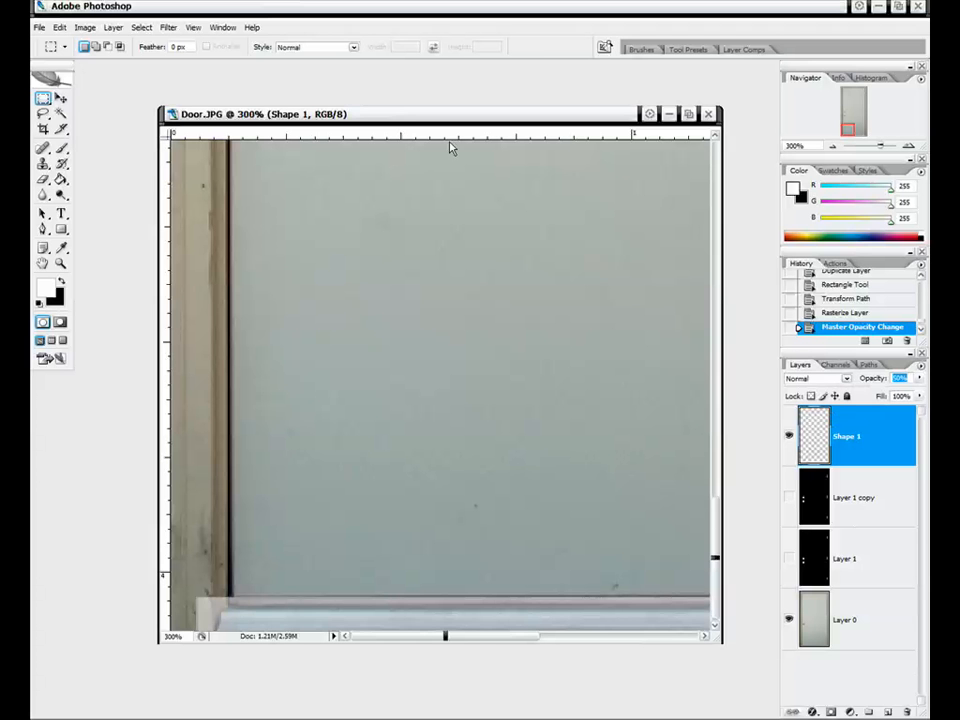
Step: Move the translucent white strip down onto the light threshold below the door's dark bottom line
{"action": "left_click", "coordinate": [61, 98]}
{"action": "left_click_drag", "start_coordinate": [436, 566], "coordinate": [441, 590]}
{"action": "left_click_drag", "start_coordinate": [481, 635], "coordinate": [668, 648]}
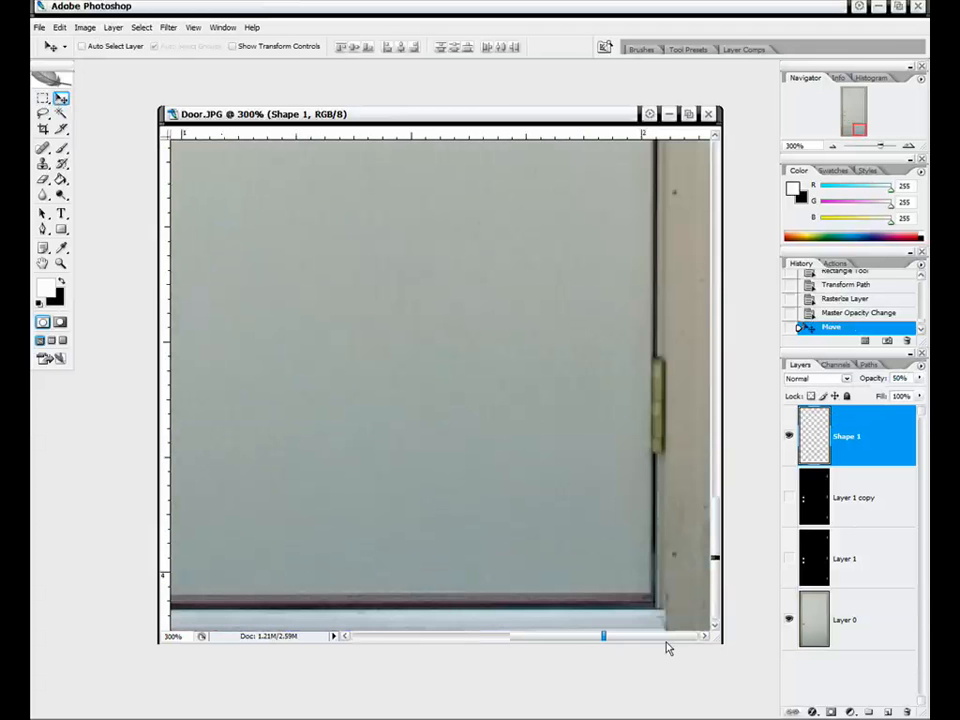
Step: Set up the Eraser with a 13 px brush diameter and 100% hardness
{"action": "key", "text": "e"}
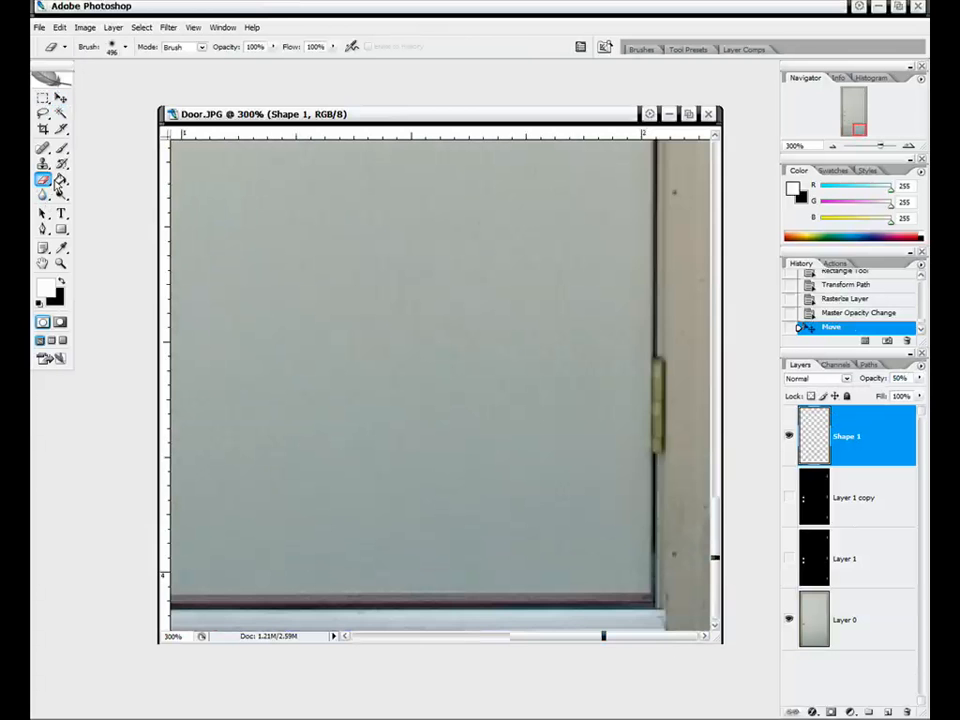
{"action": "left_click_drag", "start_coordinate": [585, 636], "coordinate": [332, 634]}
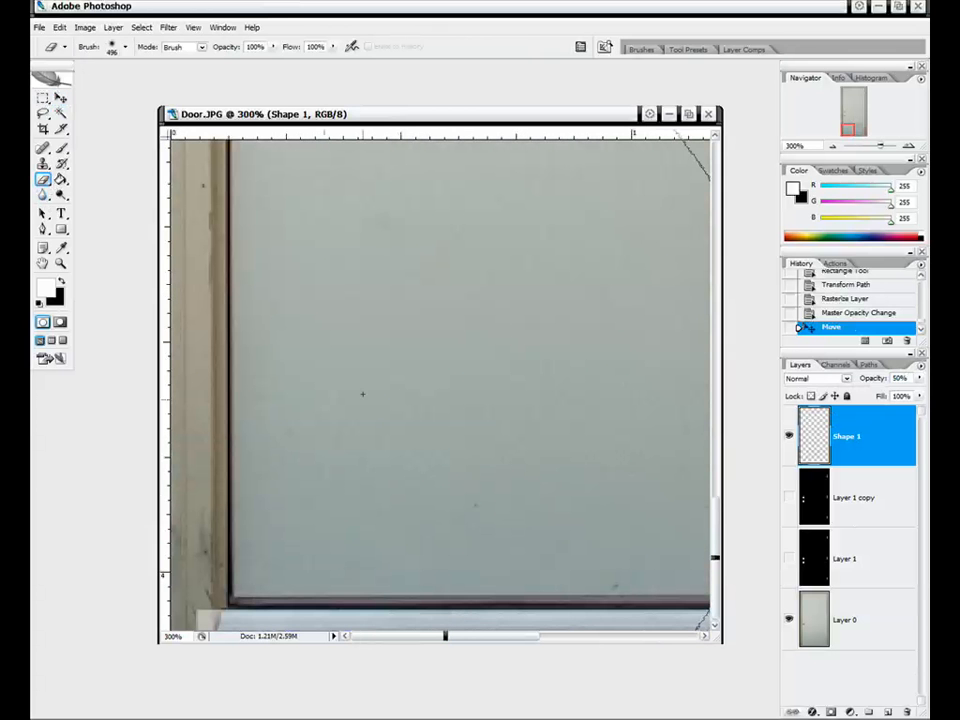
{"action": "right_click", "coordinate": [367, 383]}
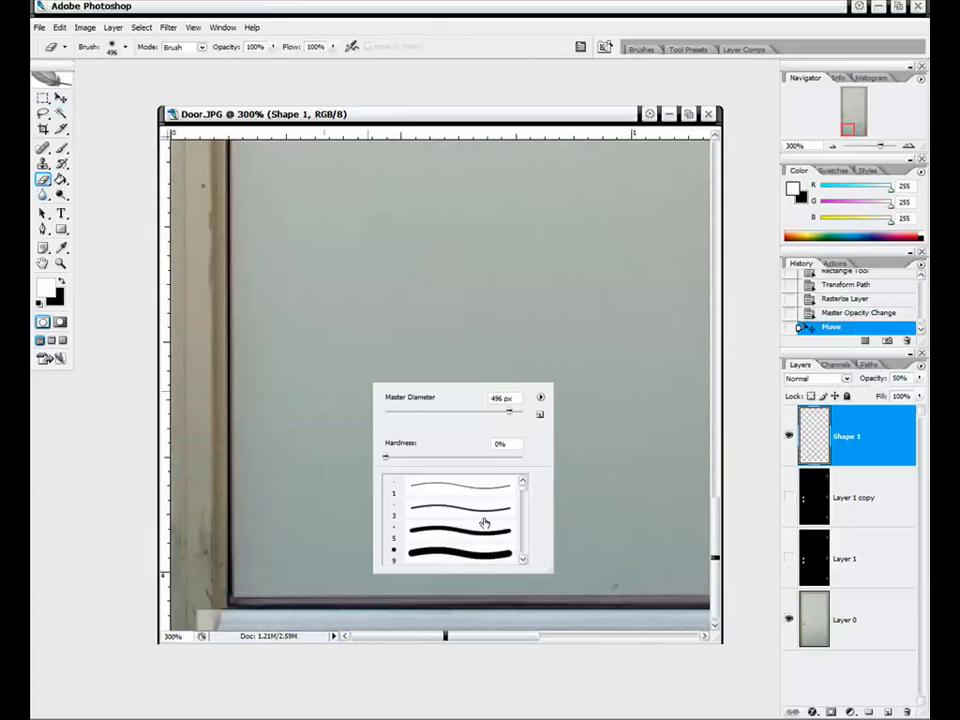
{"action": "left_click_drag", "start_coordinate": [509, 411], "coordinate": [396, 413]}
{"action": "left_click_drag", "start_coordinate": [409, 456], "coordinate": [589, 465]}
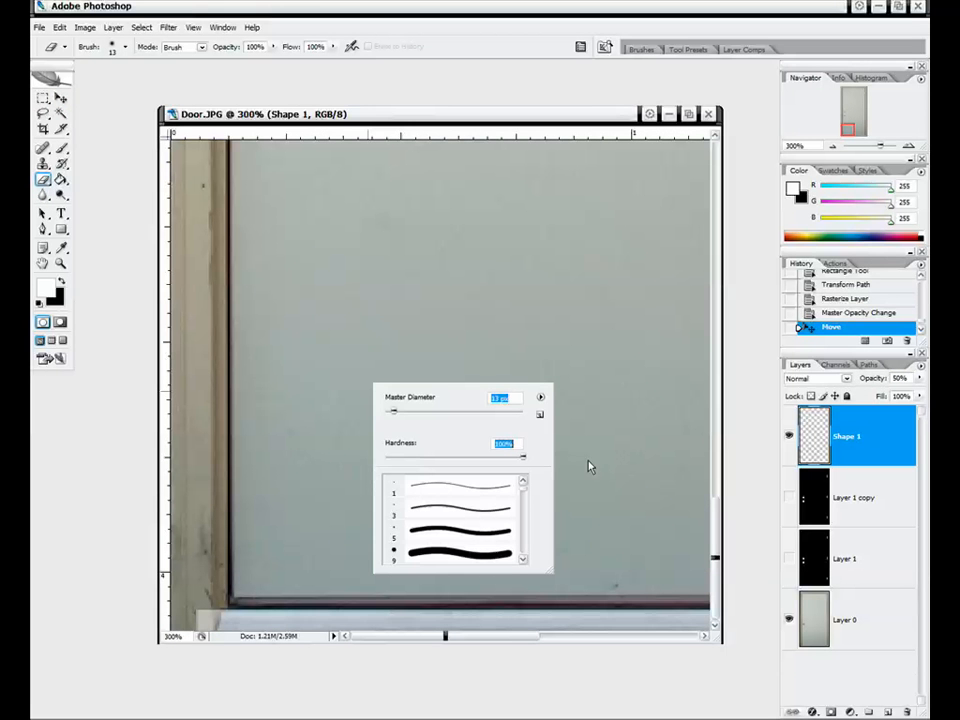
{"action": "left_click", "coordinate": [423, 120]}
Step: Erase both overhanging ends of the white strip so they follow the angled corners of the threshold
{"action": "mouse_move", "coordinate": [193, 616]}
{"action": "left_mouse_down"}
{"action": "mouse_move", "coordinate": [204, 615]}
{"action": "mouse_move", "coordinate": [200, 622]}
{"action": "mouse_move", "coordinate": [210, 597]}
{"action": "mouse_move", "coordinate": [201, 607]}
{"action": "left_mouse_up"}
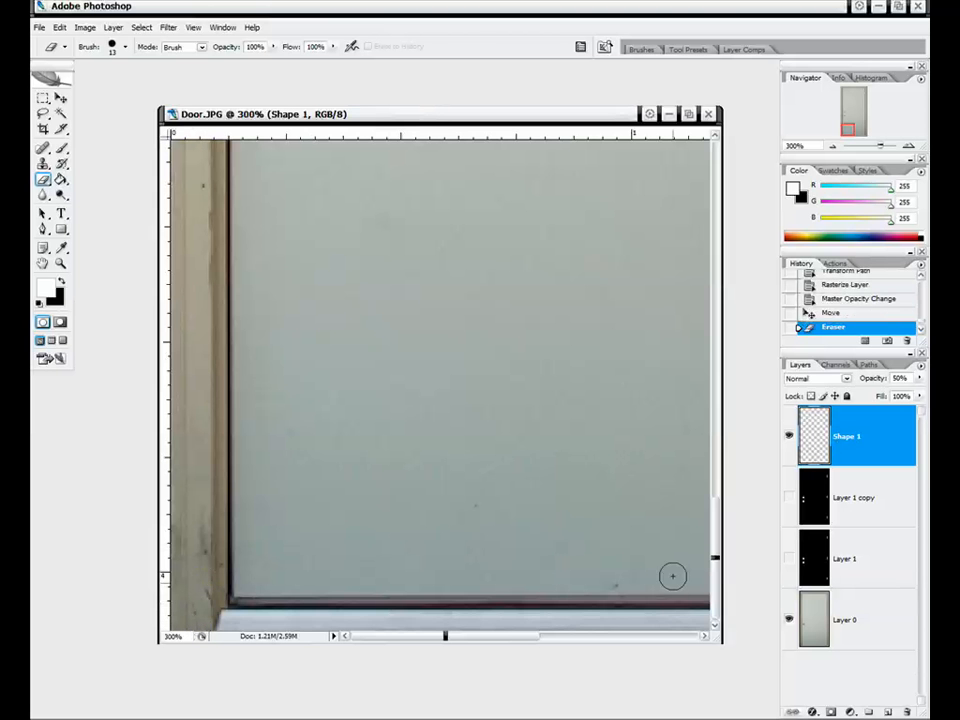
{"action": "left_click_drag", "start_coordinate": [518, 637], "coordinate": [733, 642]}
{"action": "mouse_move", "coordinate": [659, 647]}
{"action": "left_mouse_down"}
{"action": "mouse_move", "coordinate": [686, 643]}
{"action": "mouse_move", "coordinate": [664, 600]}
{"action": "mouse_move", "coordinate": [681, 624]}
{"action": "left_mouse_up"}
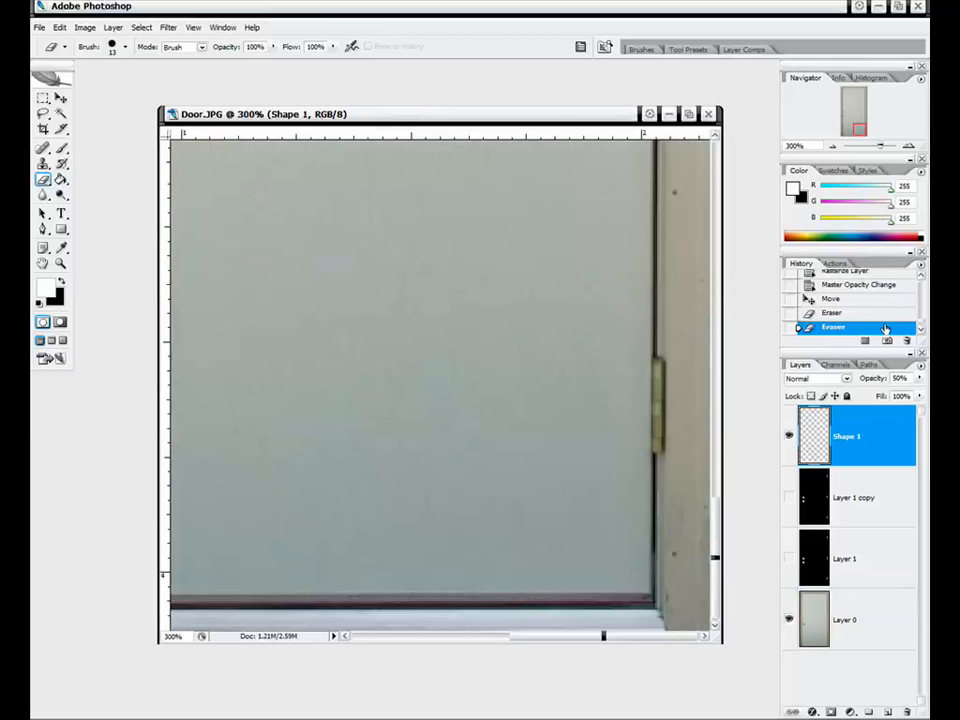
Step: Show the Layer 1 copy mask behind the threshold strip and keep the Shape 1 layer selected
{"action": "left_click", "coordinate": [832, 146]}
{"action": "left_click", "coordinate": [832, 146]}
{"action": "left_click", "coordinate": [832, 146]}
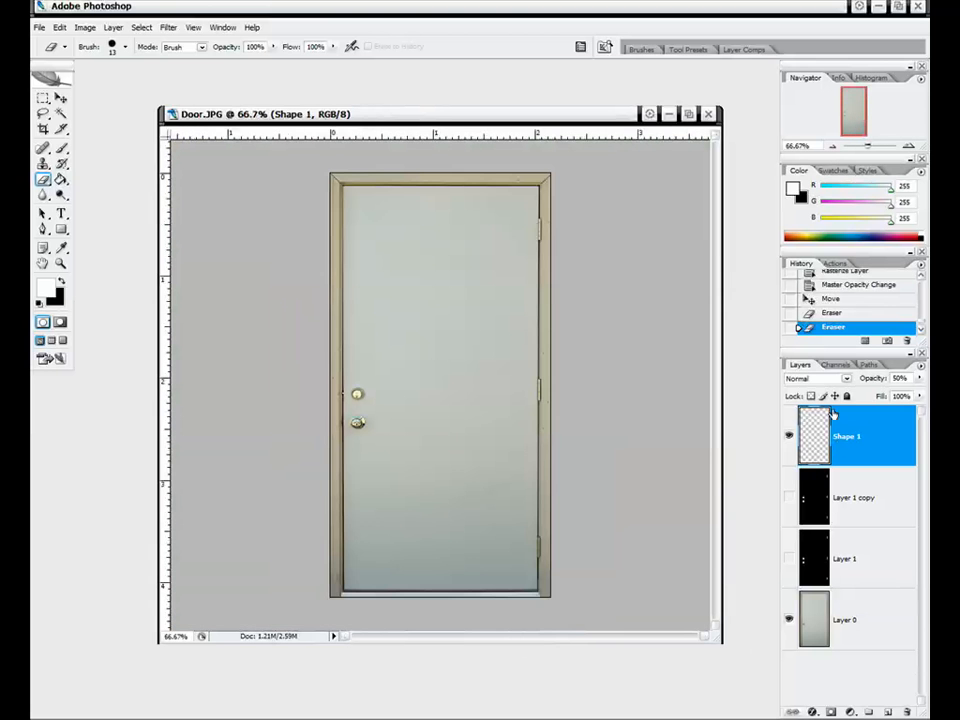
{"action": "left_click", "coordinate": [789, 497]}
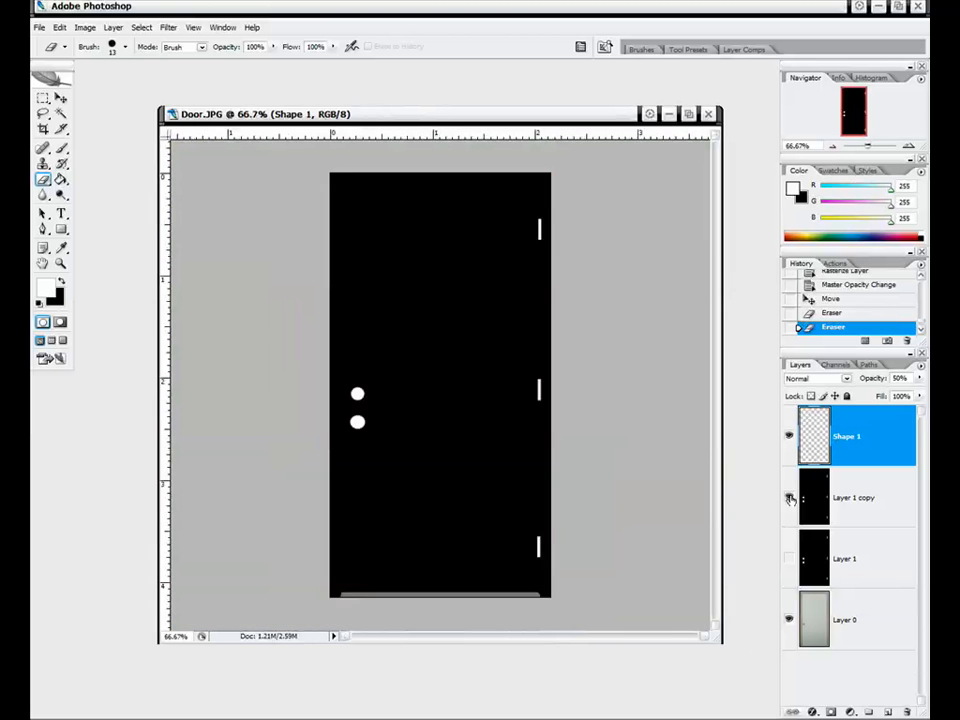
{"action": "left_click", "coordinate": [857, 491]}
{"action": "left_click", "coordinate": [866, 450]}
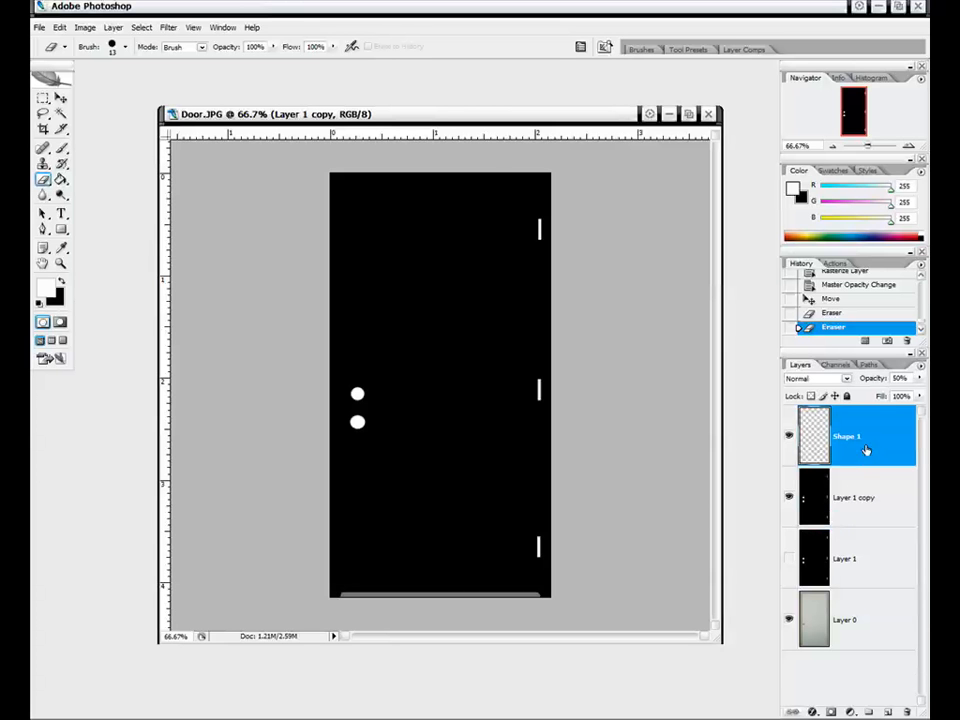
Step: Set the threshold strip's opacity to 50% and merge Shape 1 down into Layer 1 copy
{"action": "left_click", "coordinate": [920, 380]}
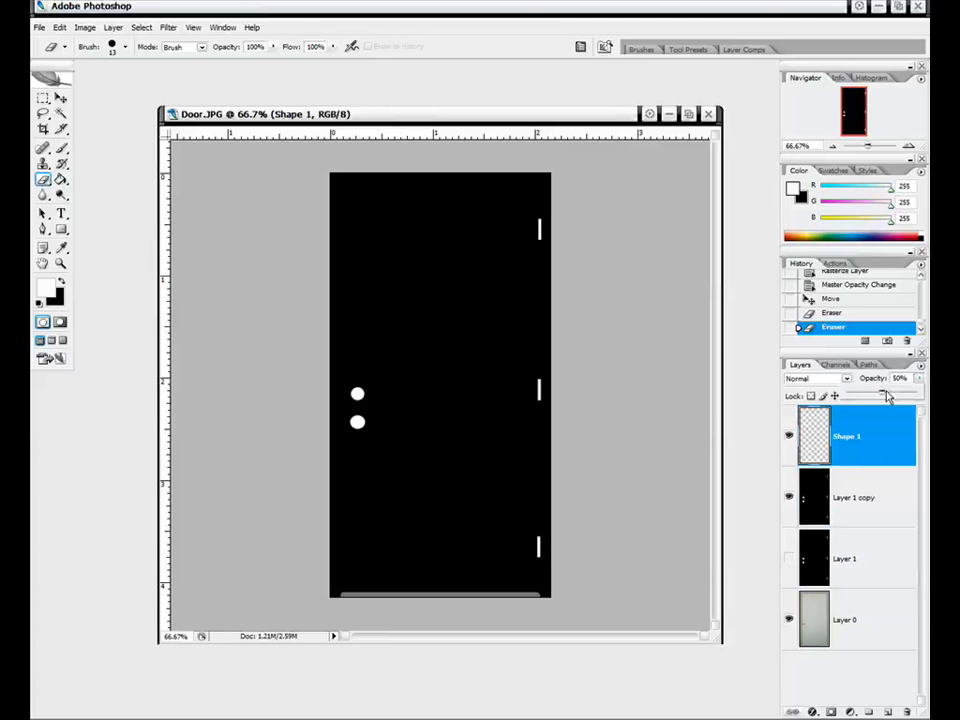
{"action": "mouse_move", "coordinate": [884, 396]}
{"action": "left_mouse_down"}
{"action": "mouse_move", "coordinate": [922, 396]}
{"action": "mouse_move", "coordinate": [874, 397]}
{"action": "mouse_move", "coordinate": [882, 397]}
{"action": "left_mouse_up"}
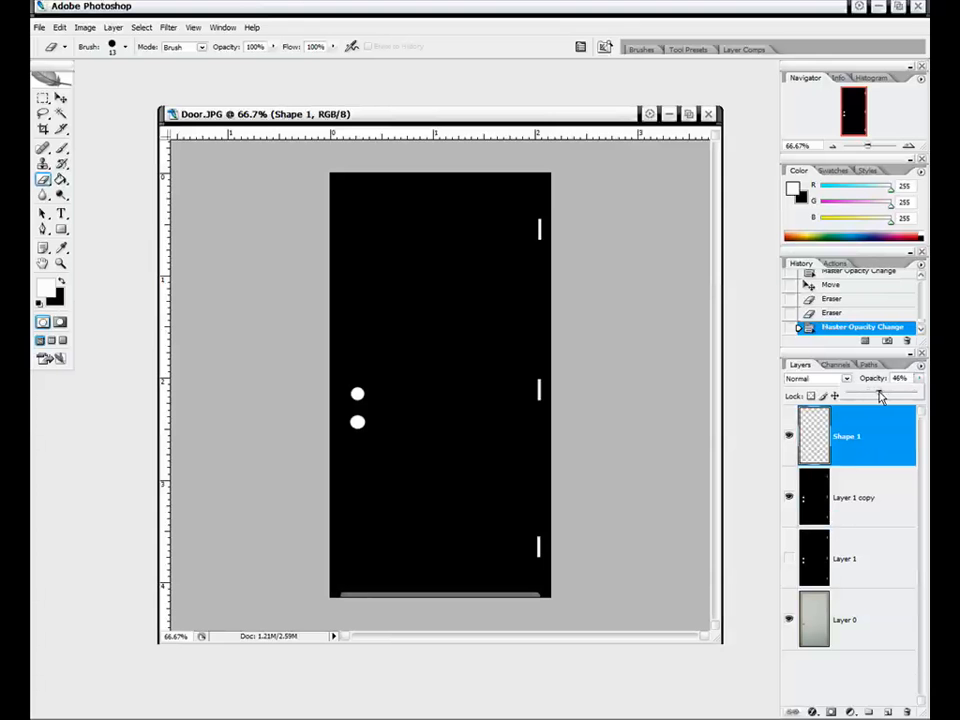
{"action": "left_click_drag", "start_coordinate": [880, 397], "coordinate": [883, 397]}
{"action": "left_click_drag", "start_coordinate": [562, 119], "coordinate": [559, 117]}
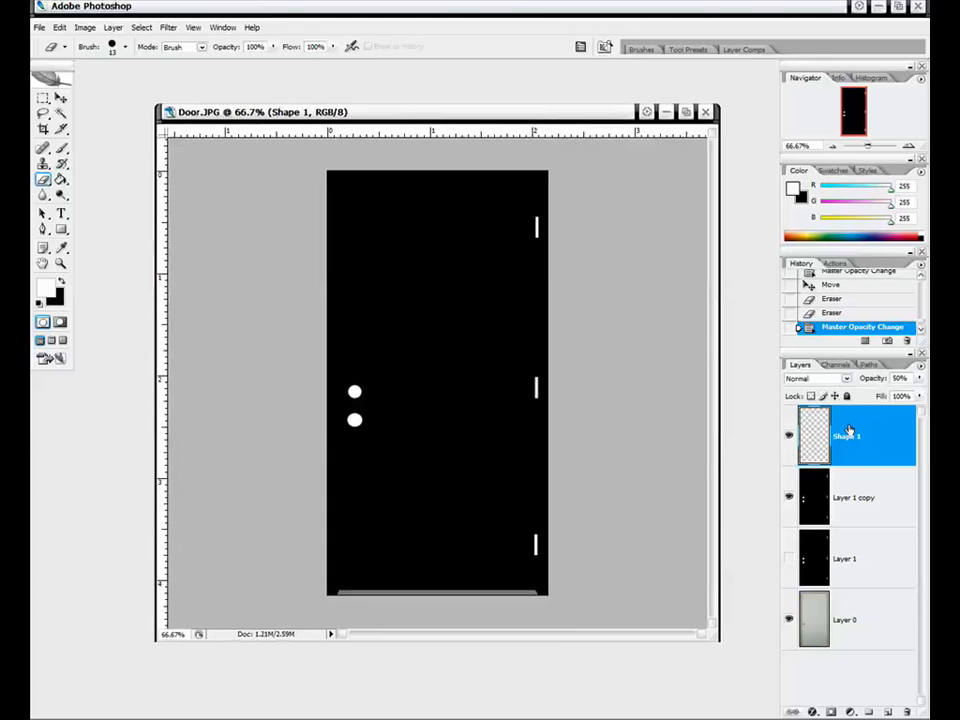
{"action": "key", "text": "ctrl+e"}
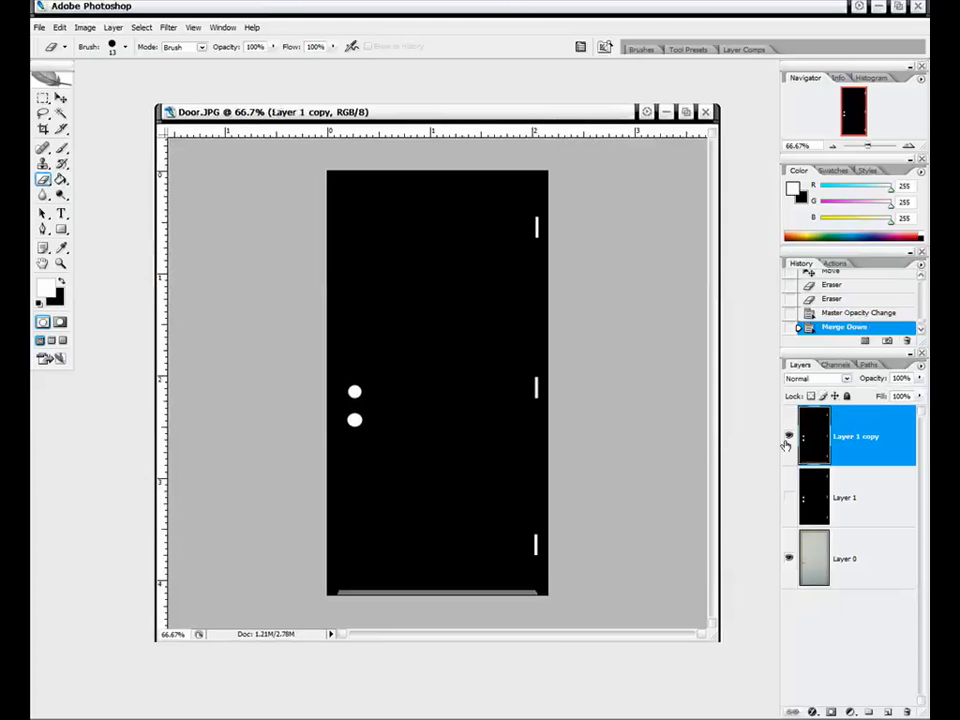
Step: Compare the door photo with the two mask layers by toggling the visibility of Layer 1 and Layer 1 copy
{"action": "left_click", "coordinate": [790, 438]}
{"action": "left_click", "coordinate": [790, 438]}
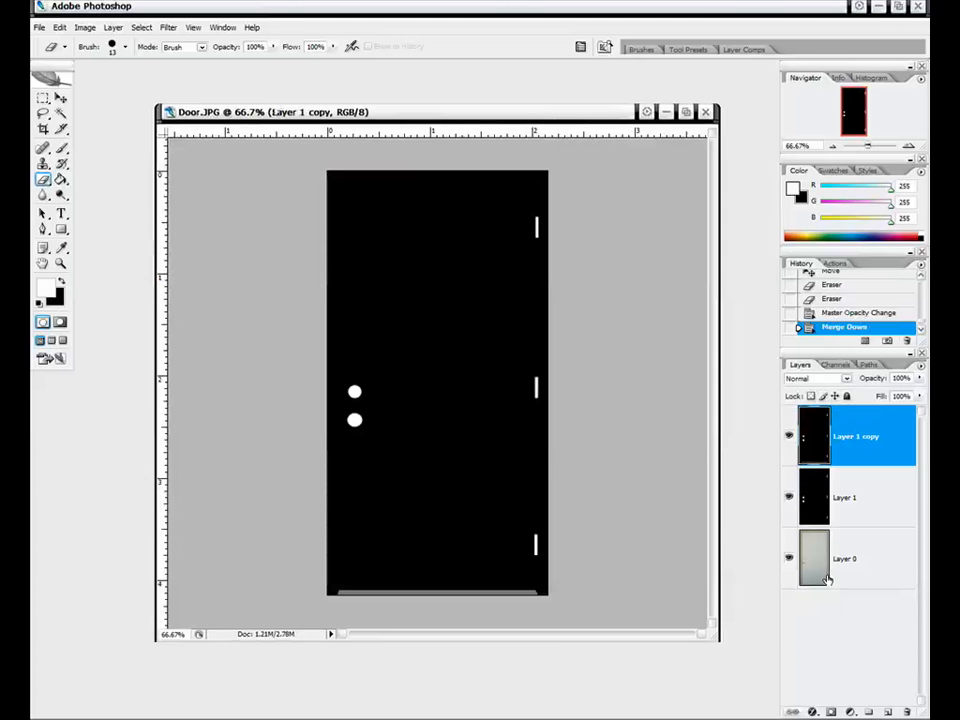
{"action": "left_click", "coordinate": [790, 497]}
{"action": "left_click", "coordinate": [790, 438]}
{"action": "left_click", "coordinate": [790, 497]}
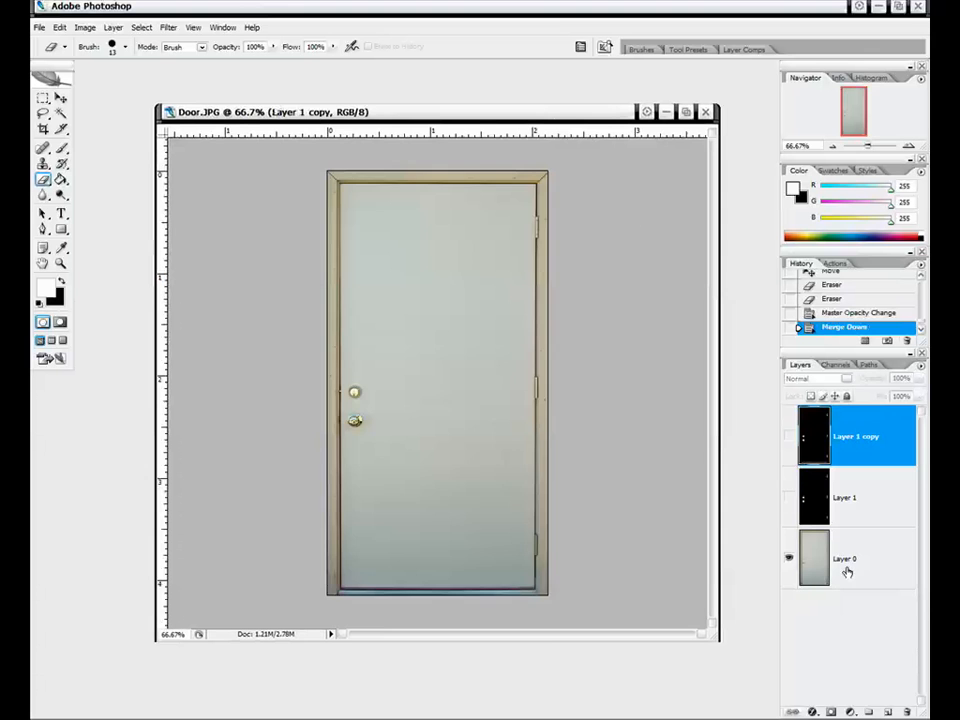
{"action": "left_click", "coordinate": [846, 565]}
{"action": "left_click", "coordinate": [790, 497]}
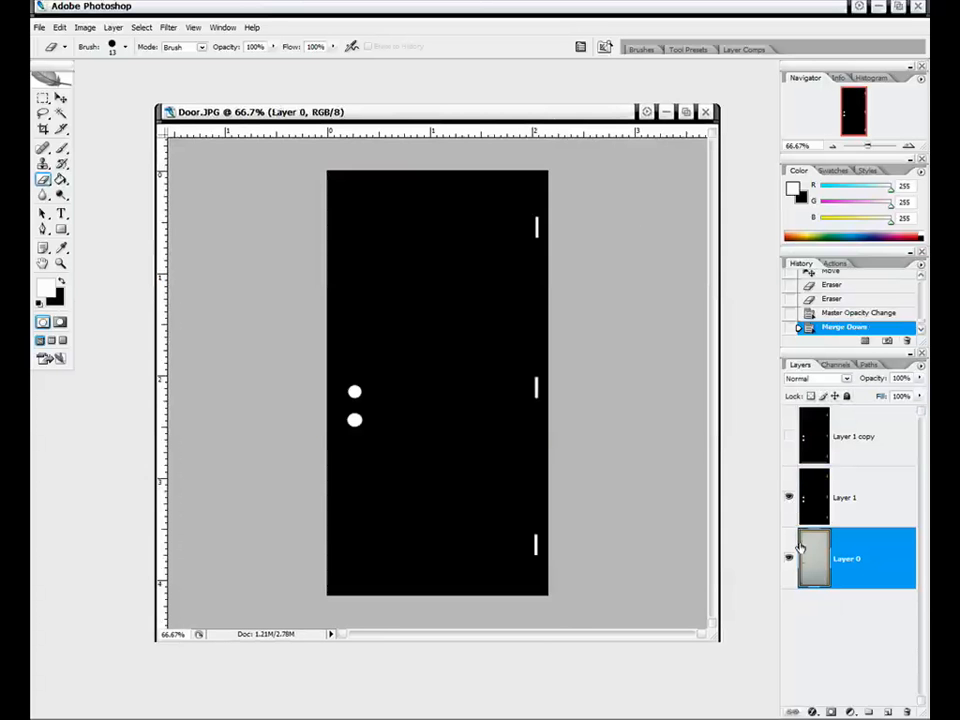
{"action": "left_click", "coordinate": [790, 437]}
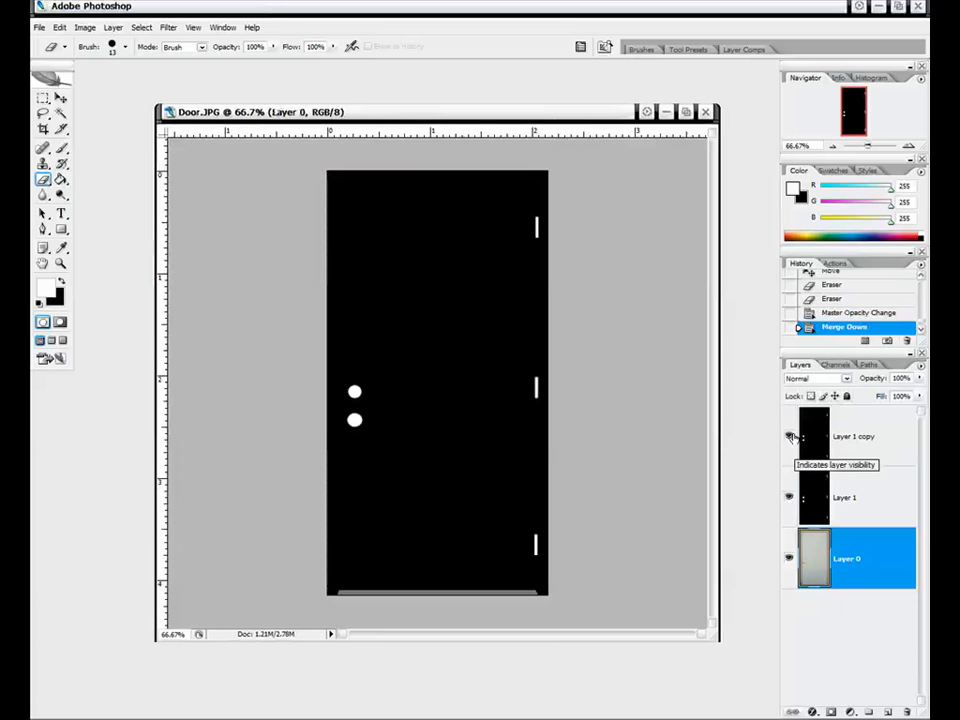
{"action": "left_click", "coordinate": [855, 437]}
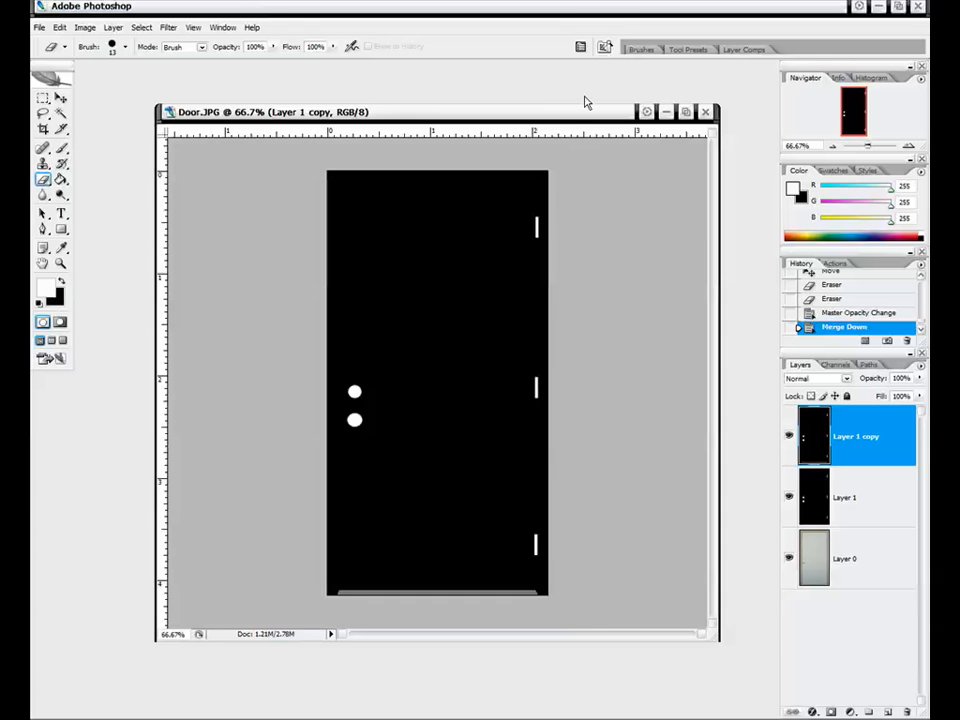
Step: Hide both black mask layers to reveal the door photo and maximize the document window
{"action": "left_click_drag", "start_coordinate": [566, 114], "coordinate": [575, 108]}
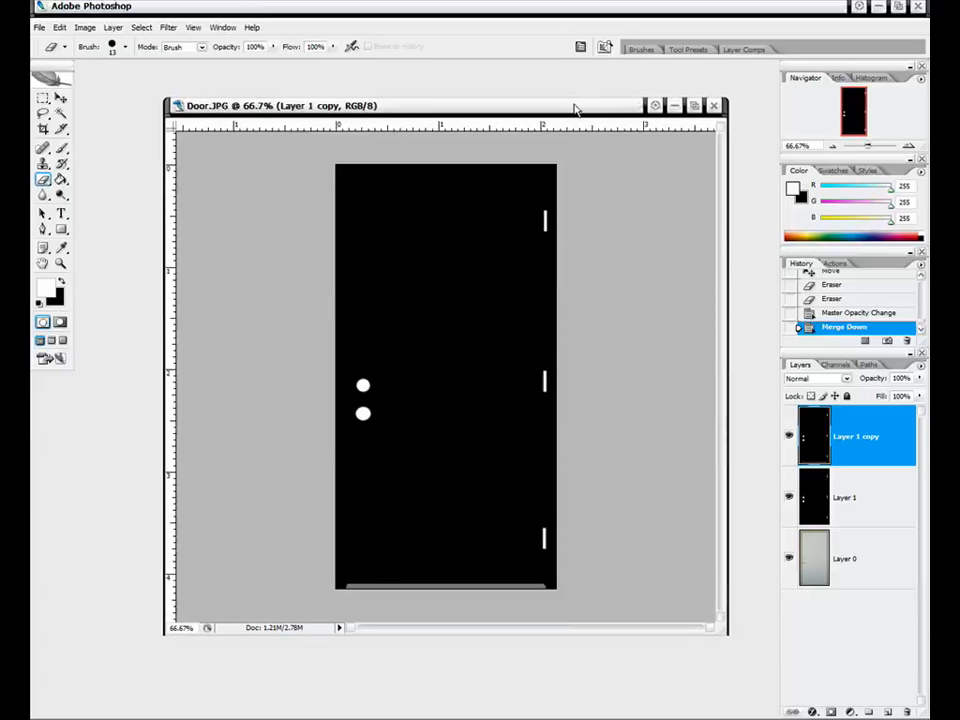
{"action": "left_click_drag", "start_coordinate": [789, 436], "coordinate": [790, 509]}
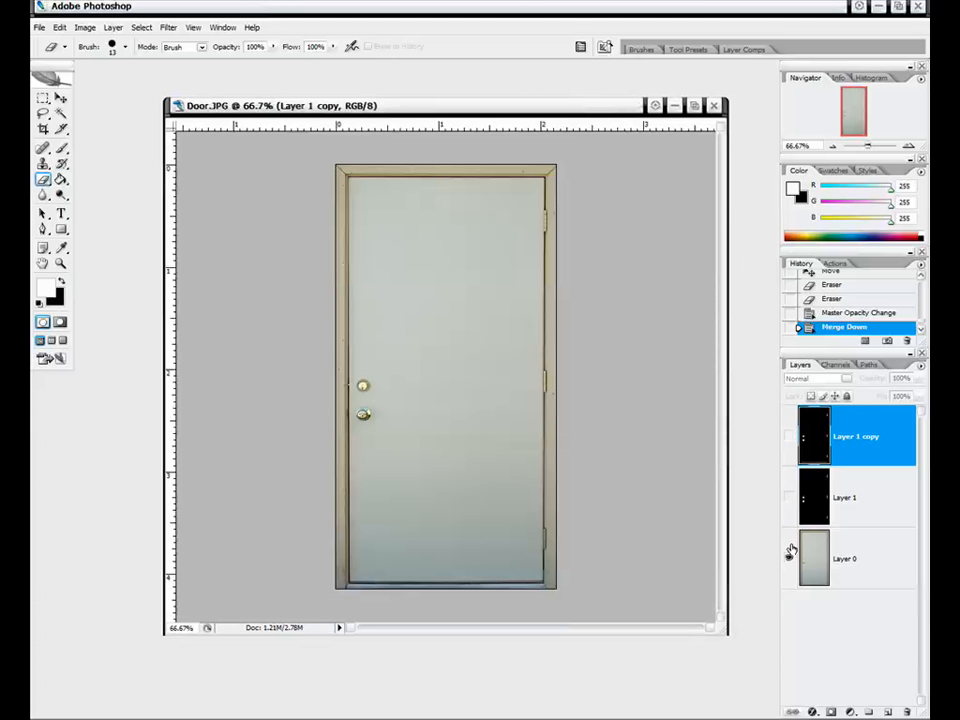
{"action": "left_click", "coordinate": [695, 106]}
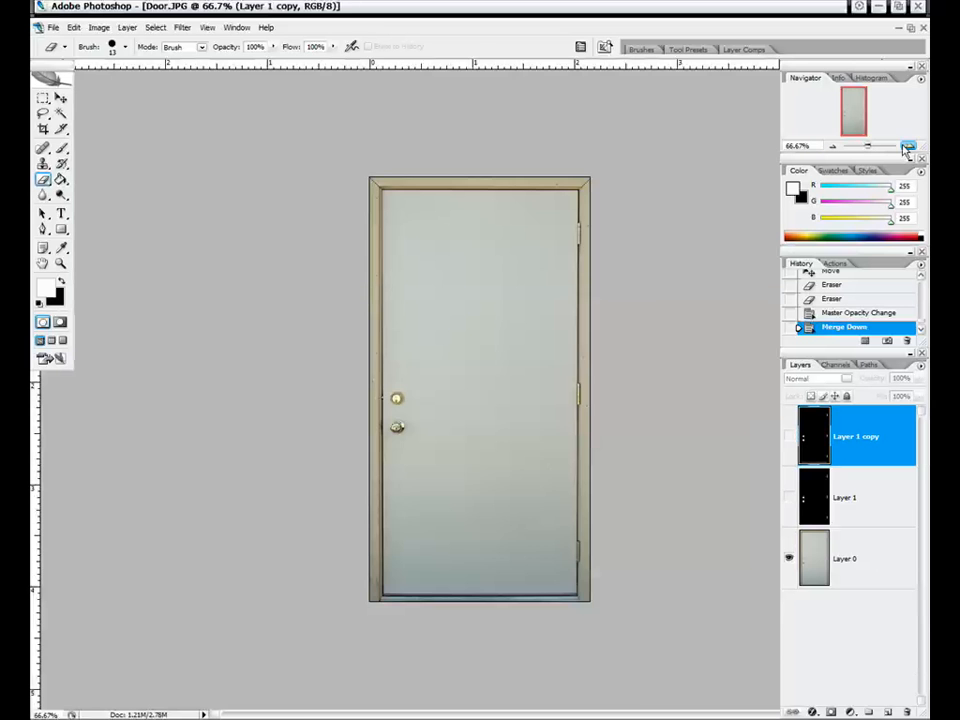
Step: Duplicate the door photo layer, Layer 0, and move the copy above the two mask layers
{"action": "left_click", "coordinate": [889, 147]}
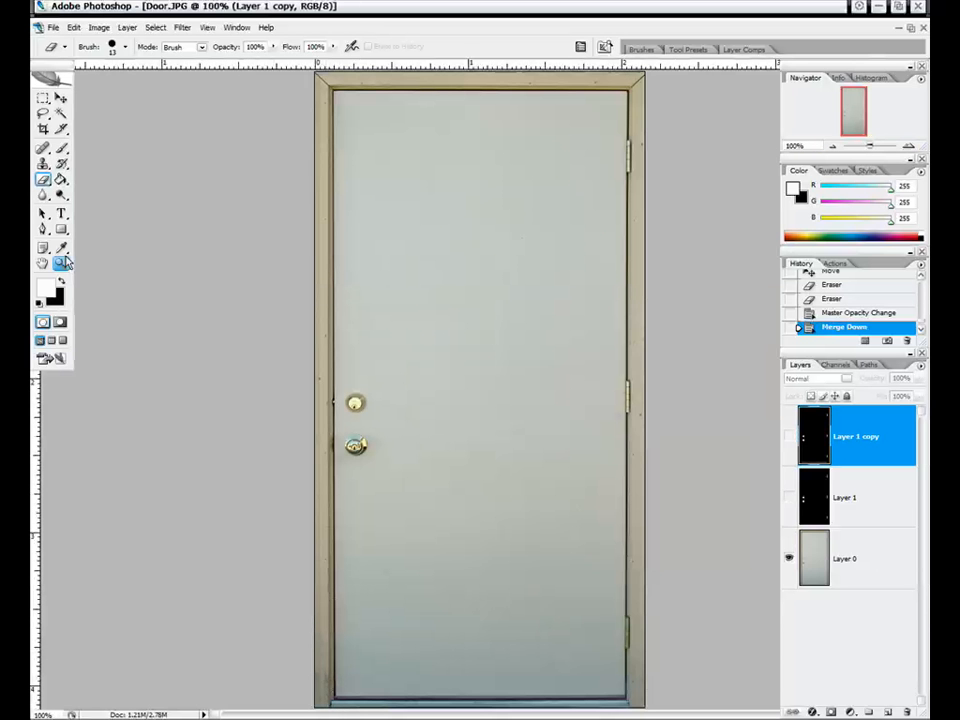
{"action": "left_click", "coordinate": [61, 229]}
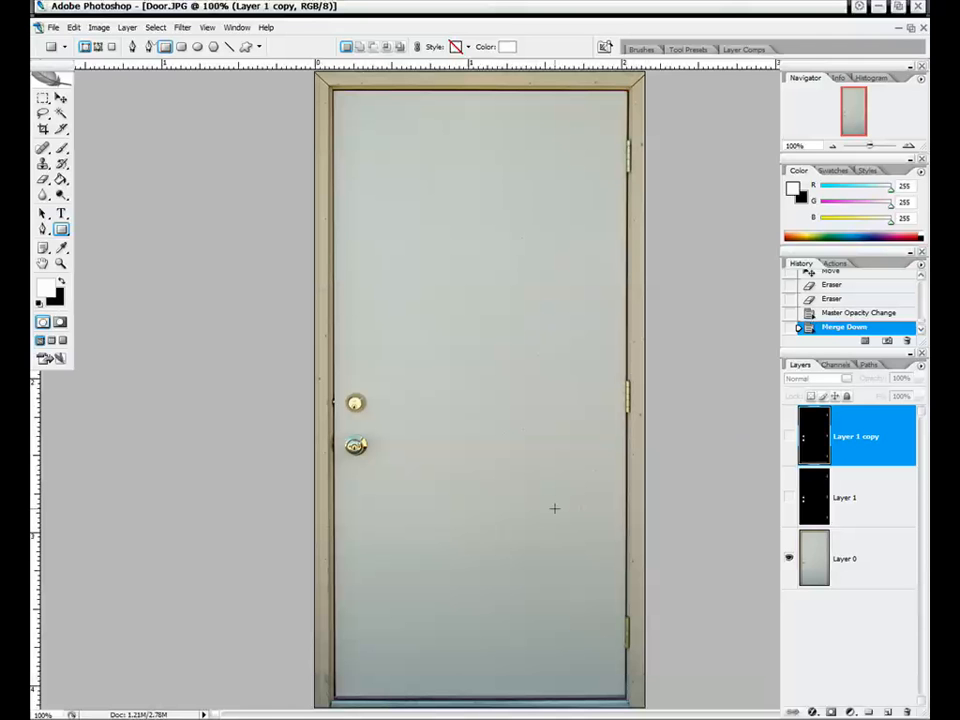
{"action": "left_click", "coordinate": [864, 572]}
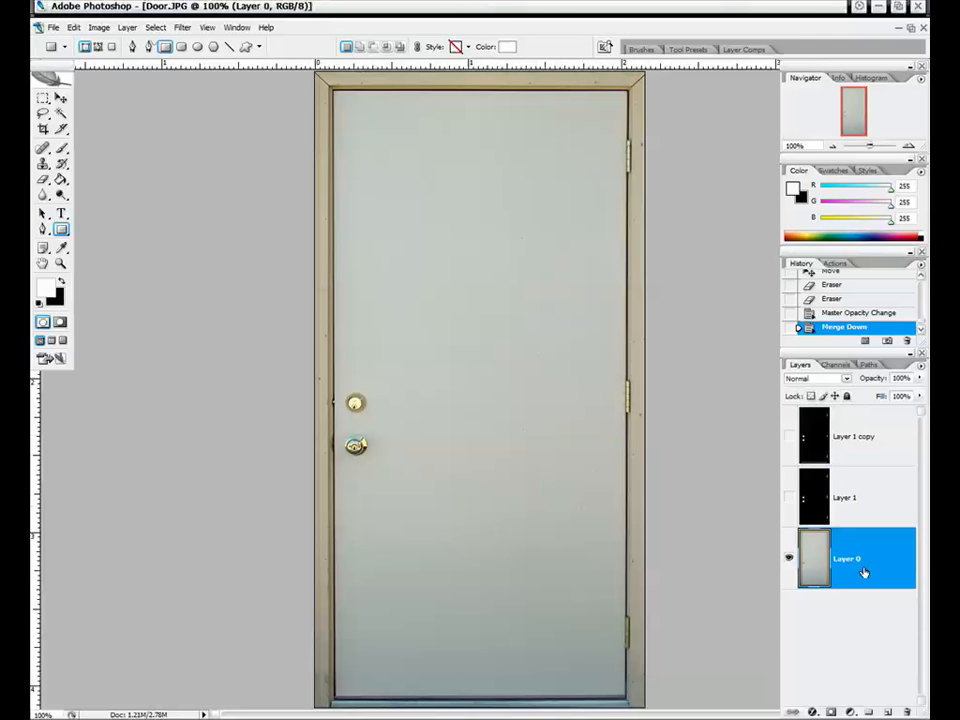
{"action": "left_click_drag", "start_coordinate": [864, 553], "coordinate": [887, 712]}
{"action": "left_click_drag", "start_coordinate": [868, 570], "coordinate": [868, 416]}
Step: Turn Layer 0 copy into grayscale with a reversed Gradient Map so dark areas map to black and light areas to white
{"action": "left_click", "coordinate": [99, 27]}
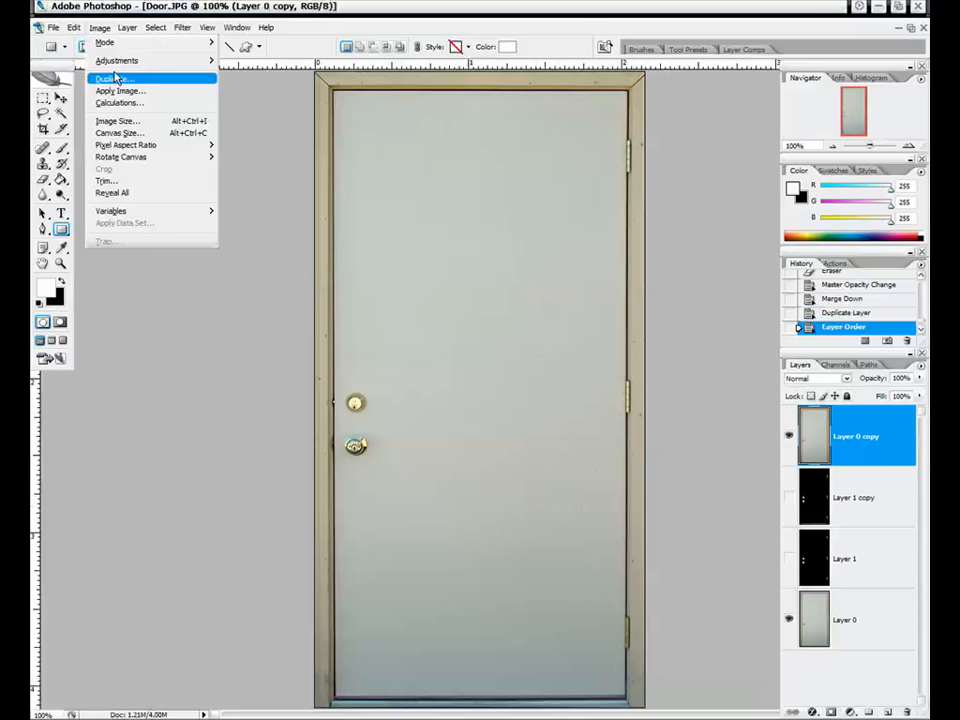
{"action": "mouse_move", "coordinate": [150, 60]}
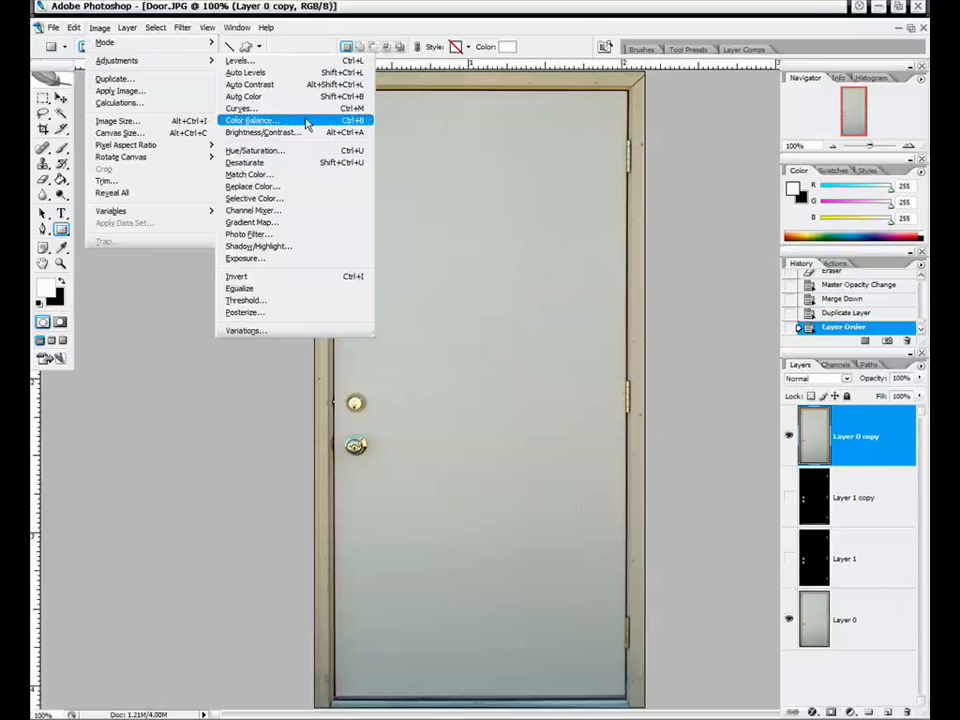
{"action": "left_click", "coordinate": [302, 223]}
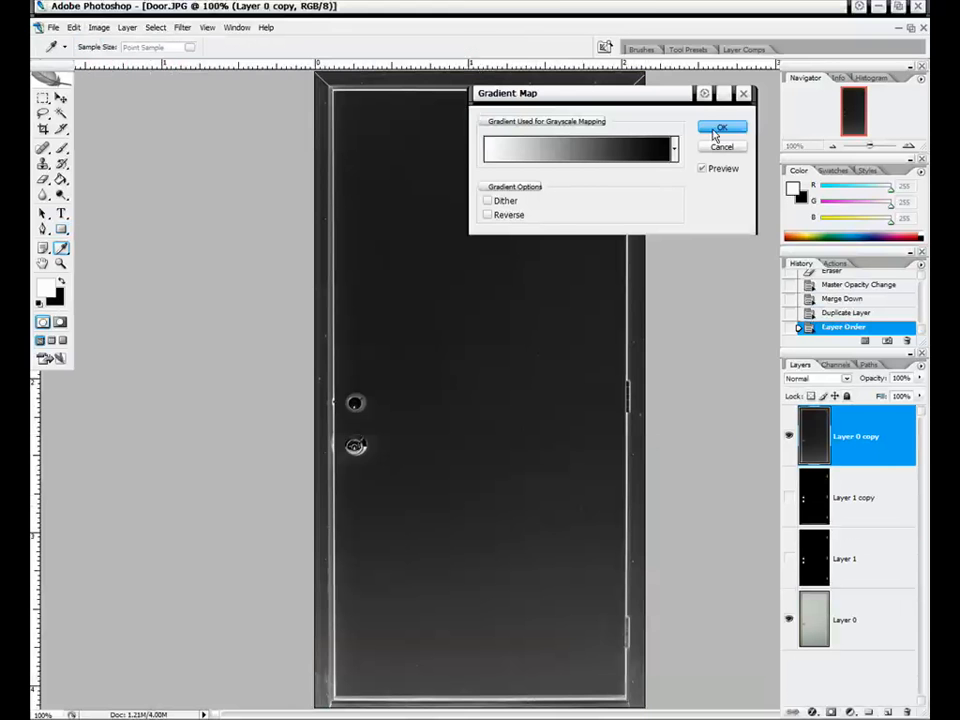
{"action": "left_click", "coordinate": [487, 215]}
{"action": "left_click", "coordinate": [737, 134]}
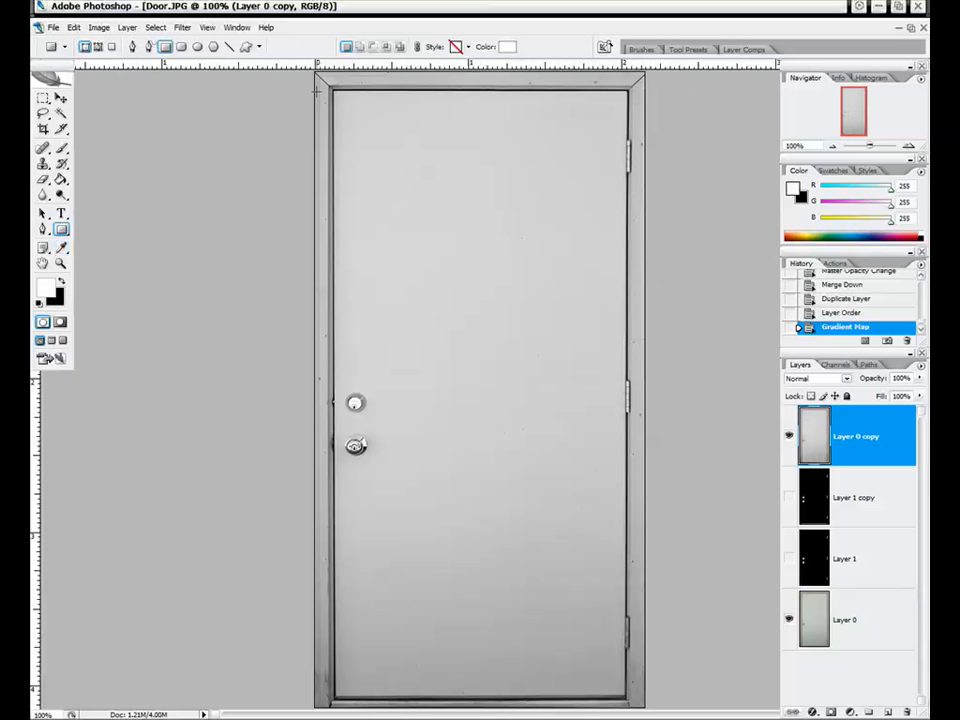
Step: Examine the two door locks in the grayscale Layer 0 copy up close
{"action": "left_click", "coordinate": [908, 146]}
{"action": "left_click", "coordinate": [908, 146]}
{"action": "left_click_drag", "start_coordinate": [852, 112], "coordinate": [831, 119]}
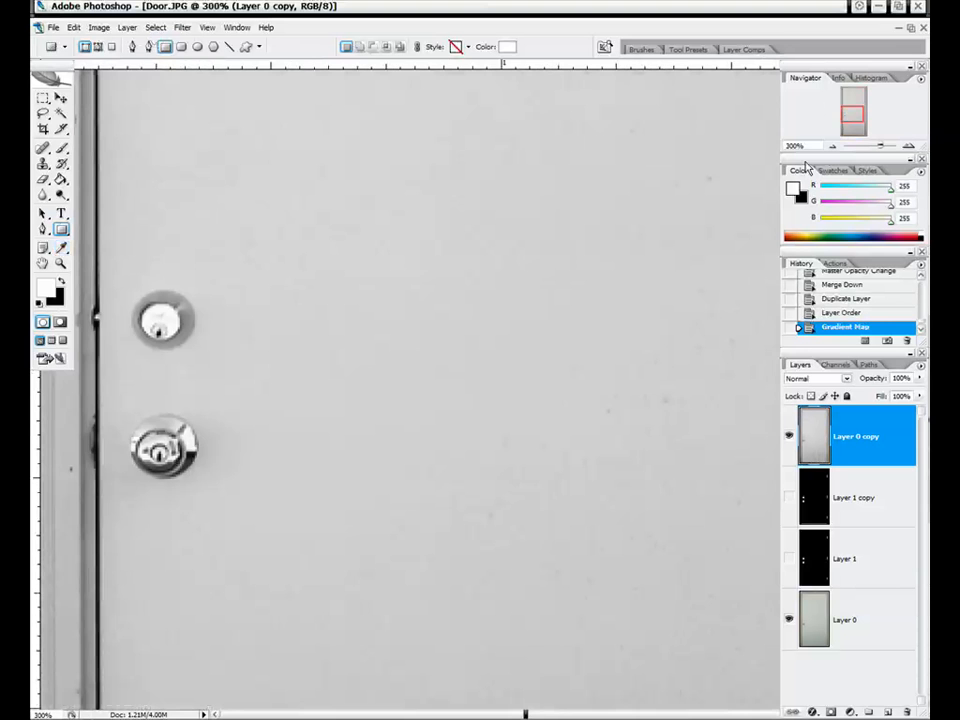
{"action": "left_click", "coordinate": [830, 147]}
{"action": "left_click", "coordinate": [830, 147]}
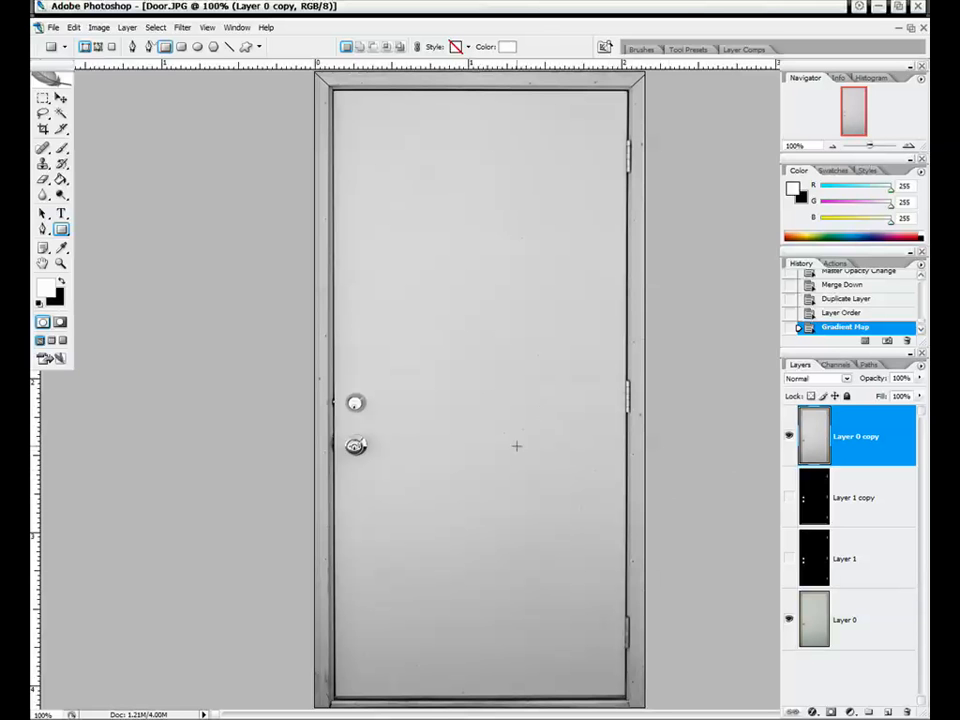
Step: Compare the grayscale copy with both mask layers by toggling their visibility, and leave only the original door photo showing
{"action": "left_click", "coordinate": [789, 436]}
{"action": "left_click", "coordinate": [789, 497]}
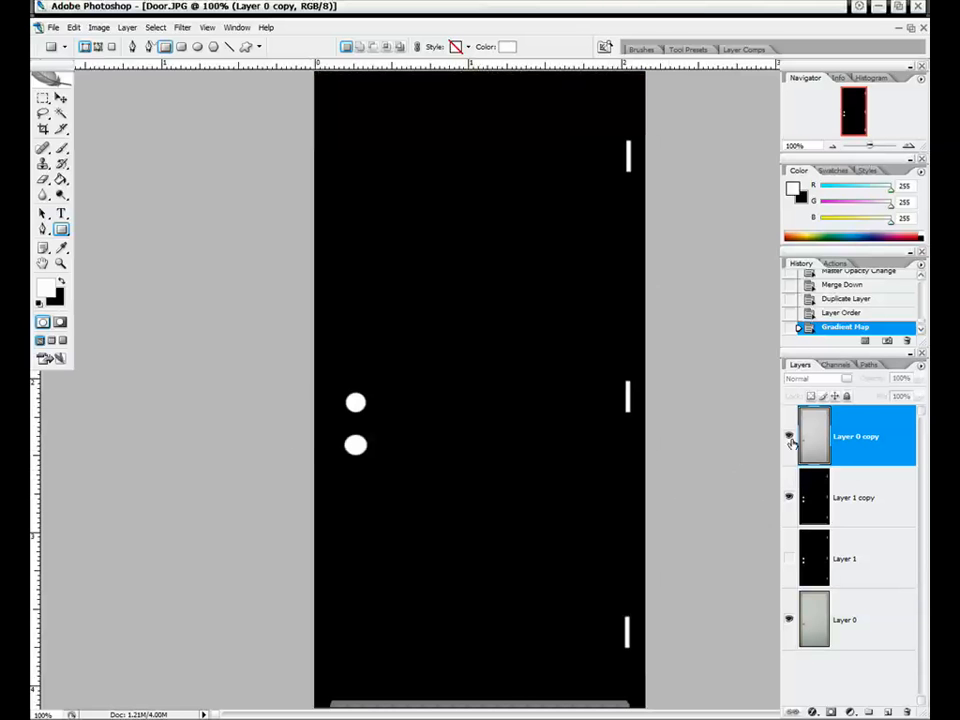
{"action": "left_click", "coordinate": [789, 436]}
{"action": "left_click", "coordinate": [789, 497]}
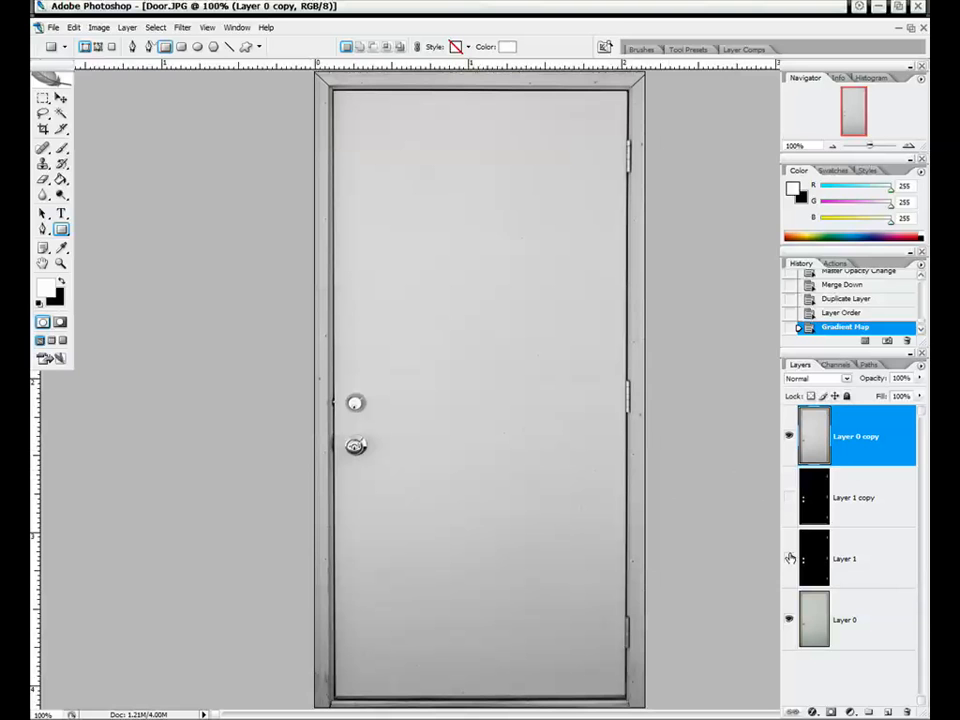
{"action": "left_click", "coordinate": [789, 558]}
{"action": "left_click", "coordinate": [789, 436]}
{"action": "left_click", "coordinate": [789, 436]}
{"action": "left_click", "coordinate": [790, 498]}
{"action": "left_click_drag", "start_coordinate": [788, 563], "coordinate": [791, 436]}
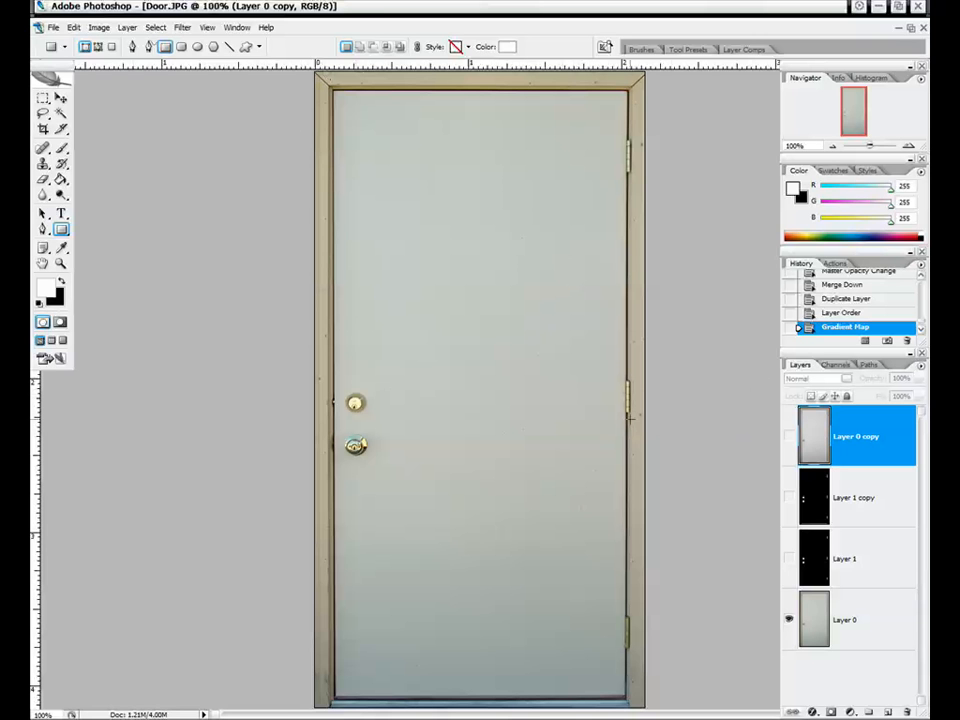
Step: Offset Layer 0 horizontally by about 258 pixels with wrap-around, leaving the vertical offset as it is
{"action": "left_click", "coordinate": [858, 628]}
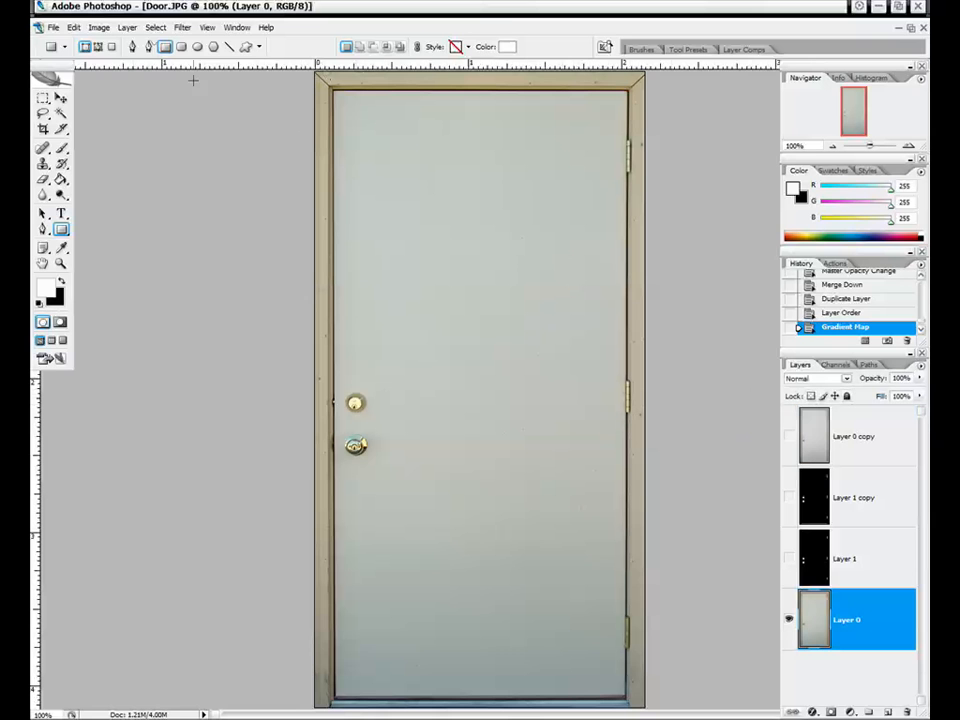
{"action": "left_click", "coordinate": [183, 28]}
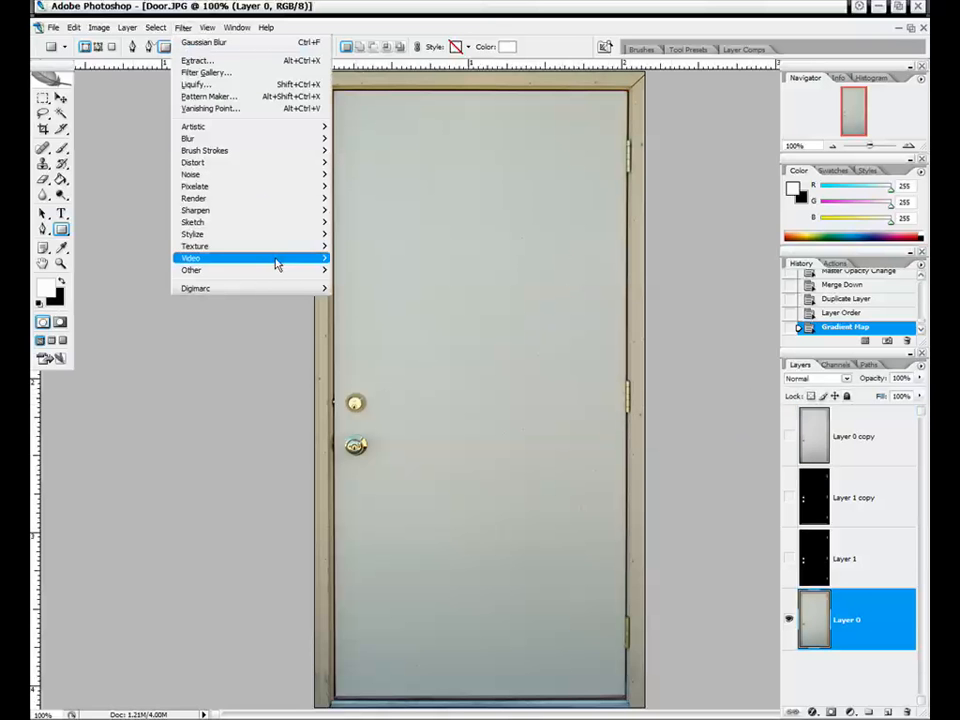
{"action": "mouse_move", "coordinate": [279, 271]}
{"action": "left_click", "coordinate": [359, 320]}
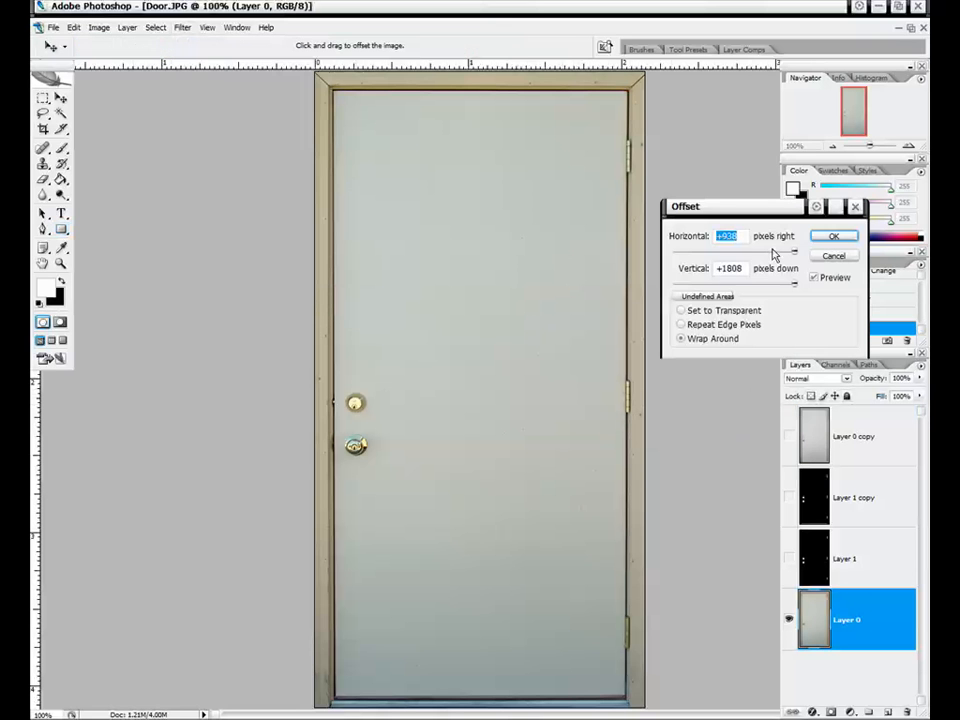
{"action": "left_click_drag", "start_coordinate": [776, 253], "coordinate": [752, 254]}
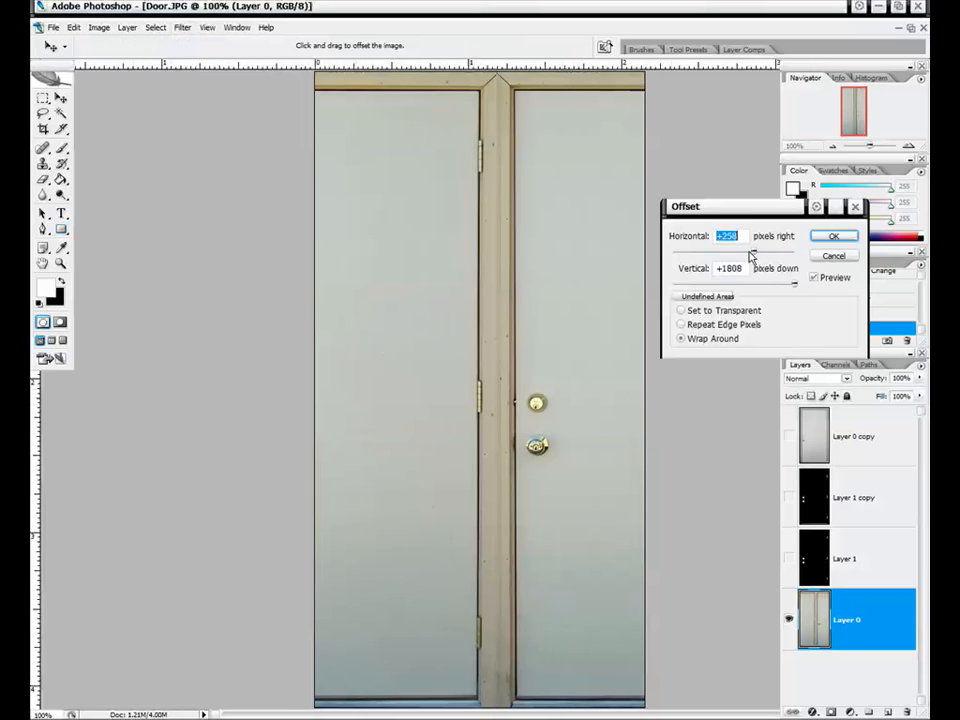
{"action": "left_click", "coordinate": [815, 238]}
Step: Examine the seam where the wrapped frame edges meet between the hinges and the locks
{"action": "left_click", "coordinate": [909, 148]}
{"action": "left_click", "coordinate": [909, 148]}
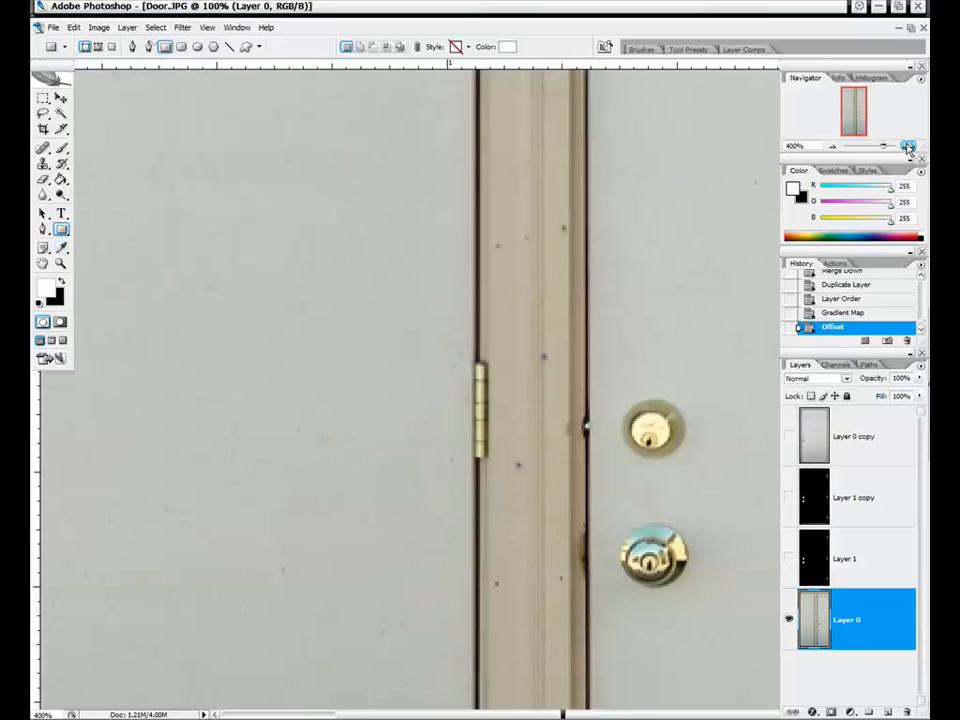
{"action": "left_click", "coordinate": [909, 148]}
{"action": "mouse_move", "coordinate": [857, 112]}
{"action": "left_mouse_down"}
{"action": "mouse_move", "coordinate": [860, 155]}
{"action": "mouse_move", "coordinate": [854, 92]}
{"action": "mouse_move", "coordinate": [851, 100]}
{"action": "left_mouse_up"}
{"action": "left_click", "coordinate": [832, 147]}
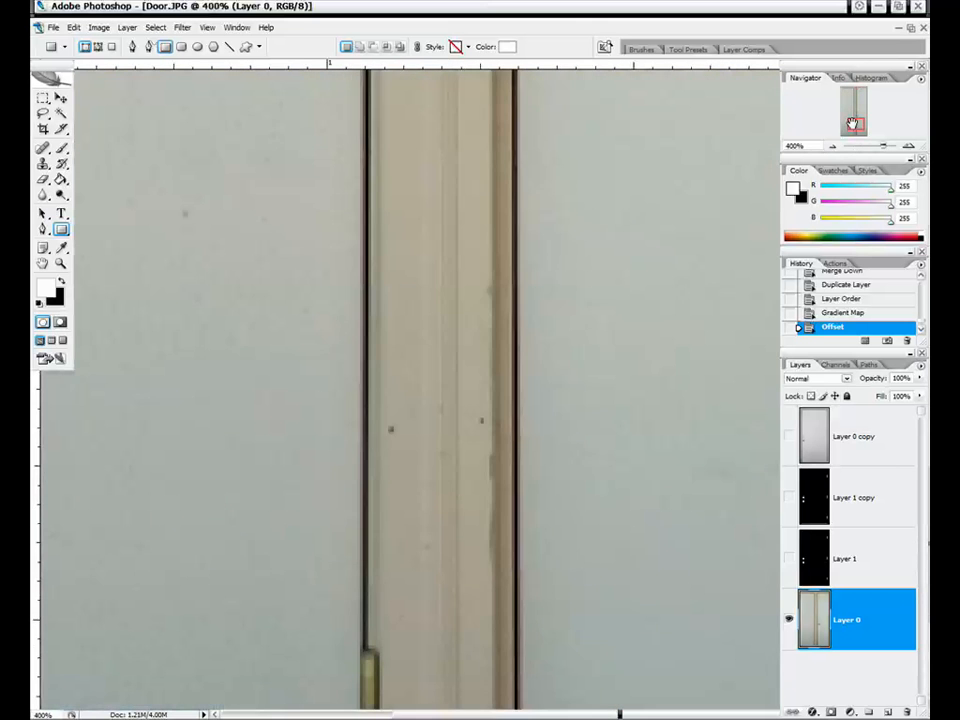
{"action": "left_click", "coordinate": [832, 147]}
{"action": "left_click", "coordinate": [832, 147]}
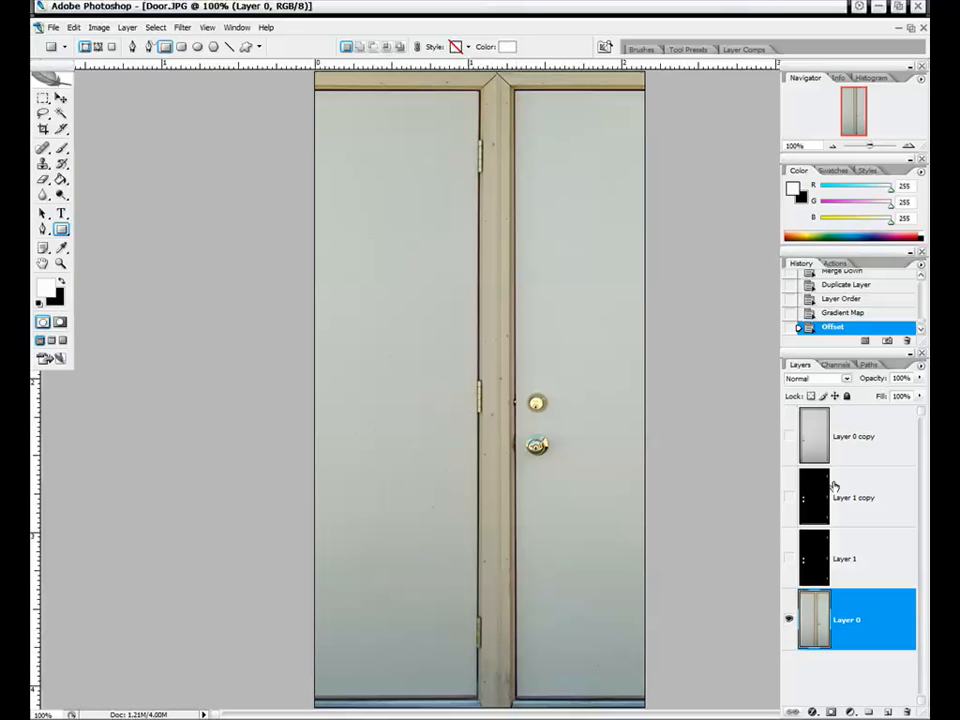
Step: Undo the offset of Layer 0 by deleting its history state
{"action": "right_click", "coordinate": [838, 331]}
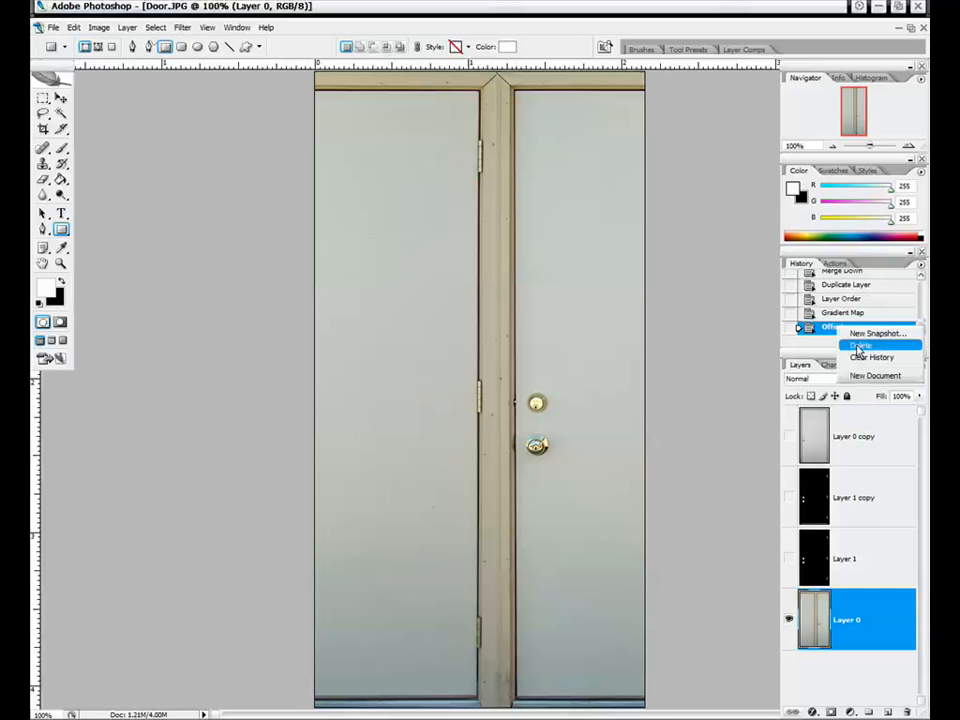
{"action": "left_click", "coordinate": [868, 345]}
{"action": "left_click", "coordinate": [450, 281]}
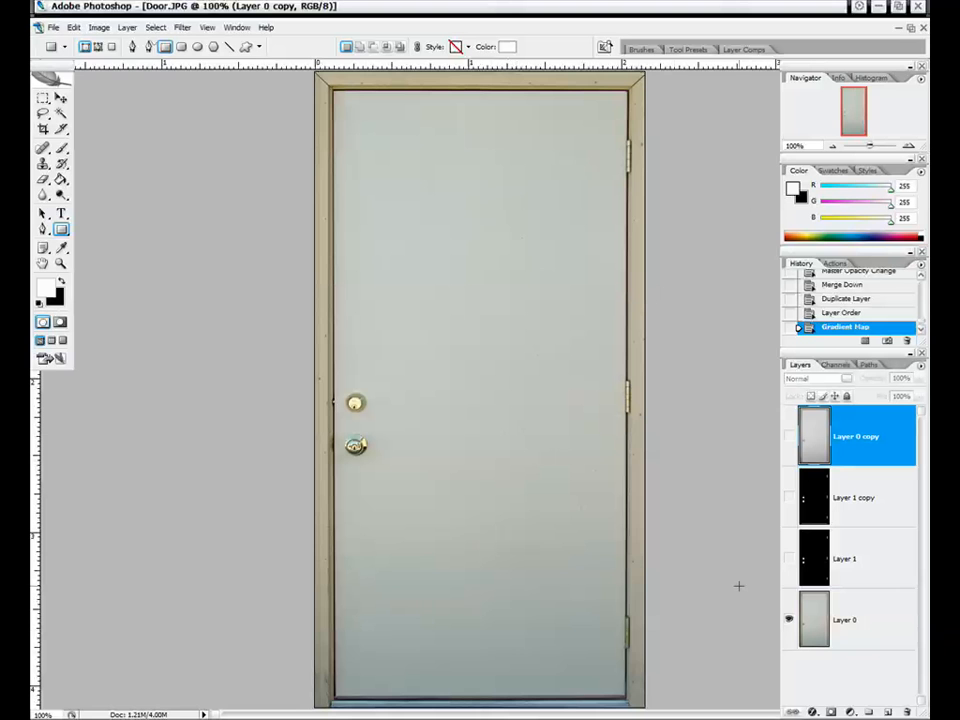
Step: Review the grayscale copy and both mask layers over the door photo by showing each and hiding them all again
{"action": "left_click", "coordinate": [789, 437]}
{"action": "left_click", "coordinate": [789, 497]}
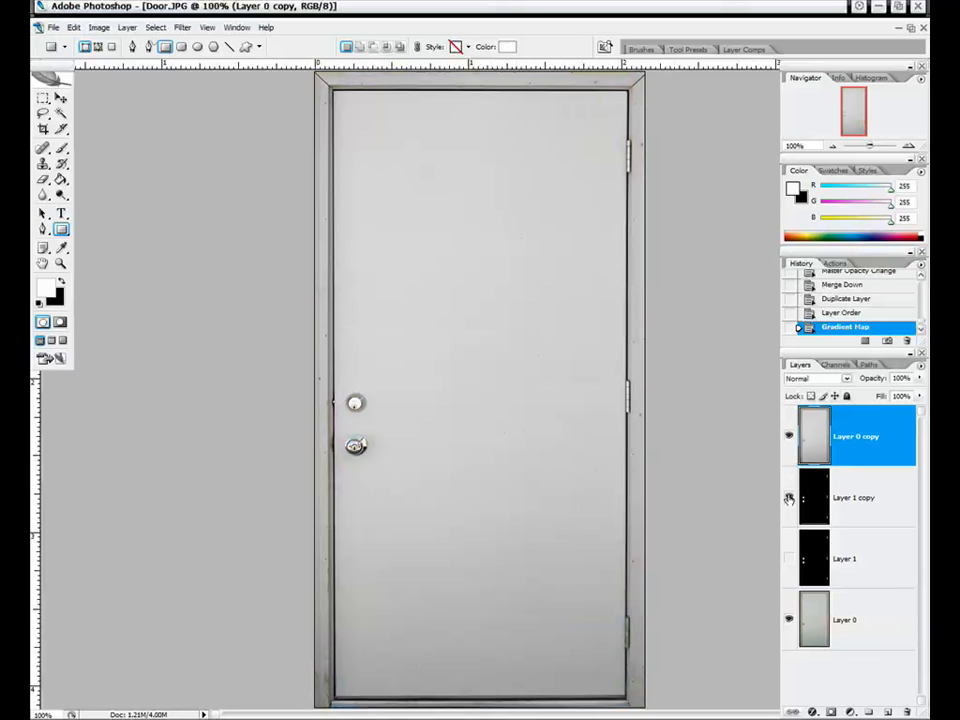
{"action": "left_click", "coordinate": [789, 558]}
{"action": "left_click", "coordinate": [789, 561]}
{"action": "left_click", "coordinate": [789, 499]}
{"action": "left_click", "coordinate": [789, 439]}
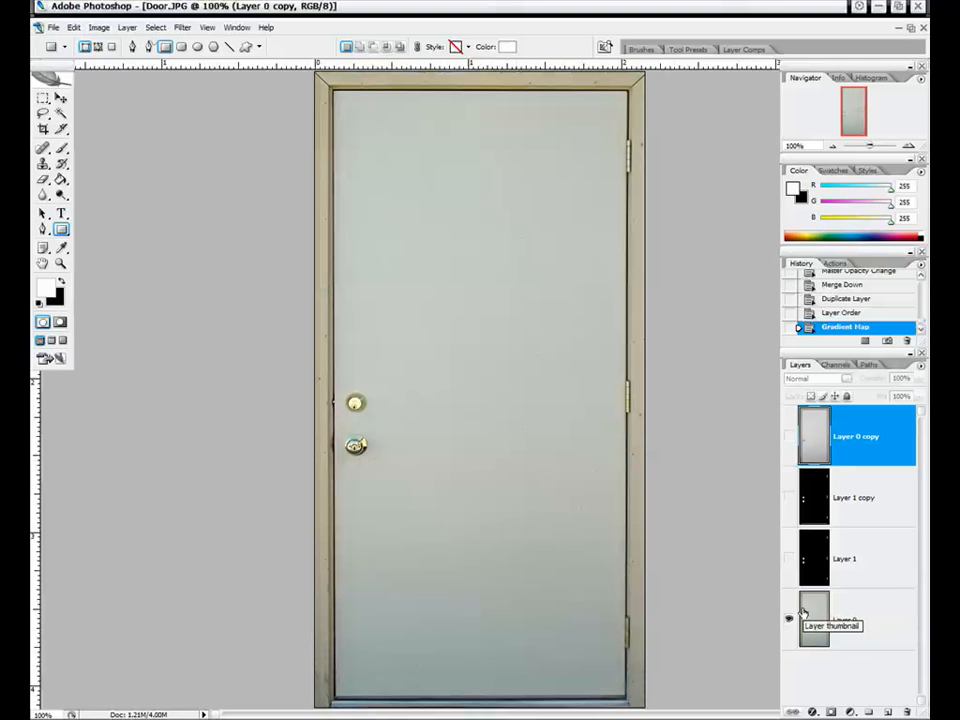